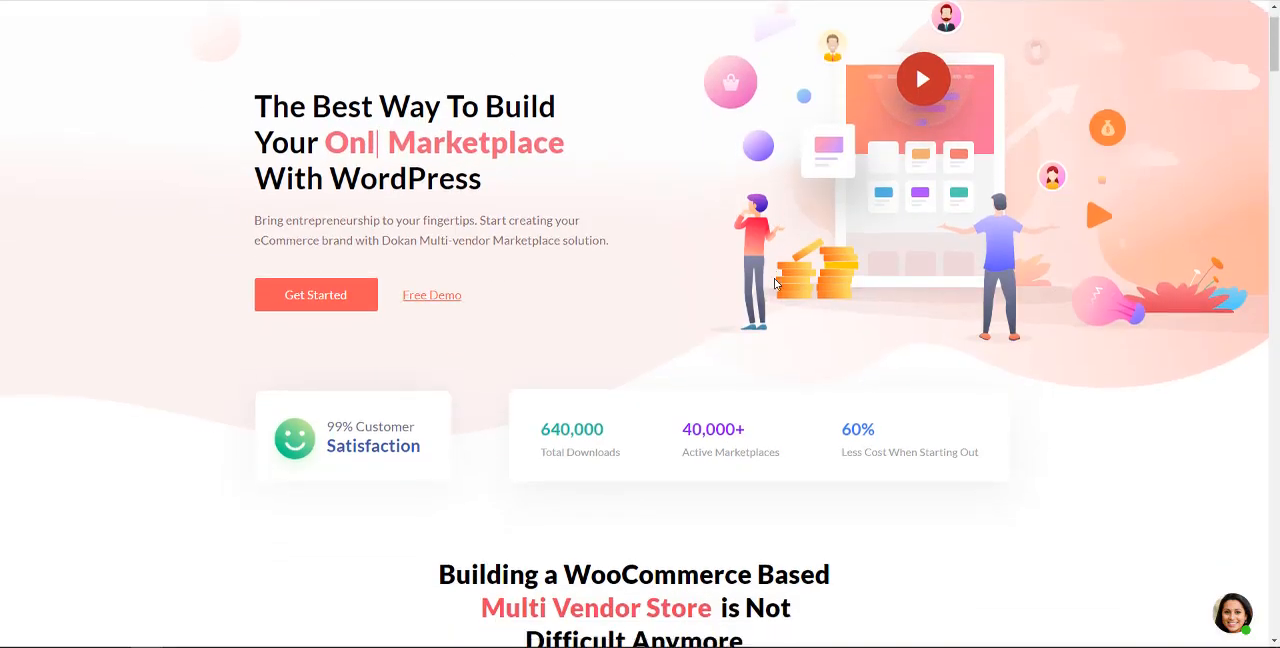
Step: Open the installed plugins list and check the Dokan and Dokan Pro entries
{"action": "scroll", "coordinate": [321, 54], "scroll_direction": "down", "scroll_amount": 1}
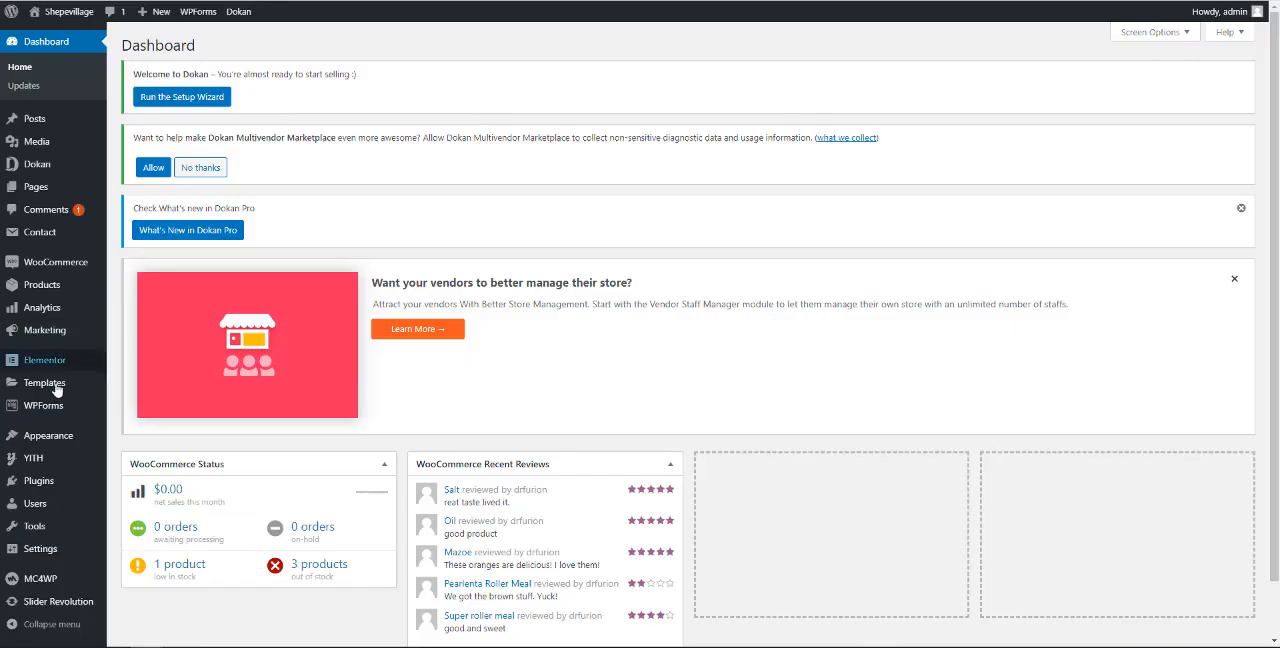
{"action": "mouse_move", "coordinate": [45, 488]}
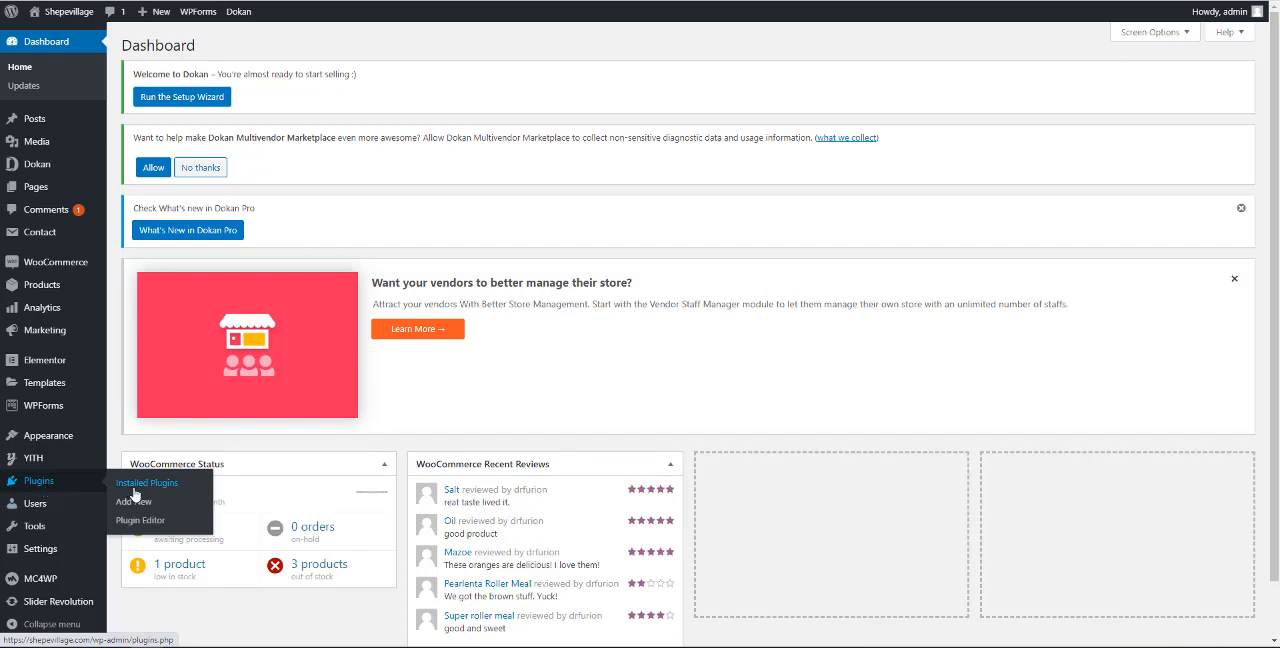
{"action": "left_click", "coordinate": [135, 494]}
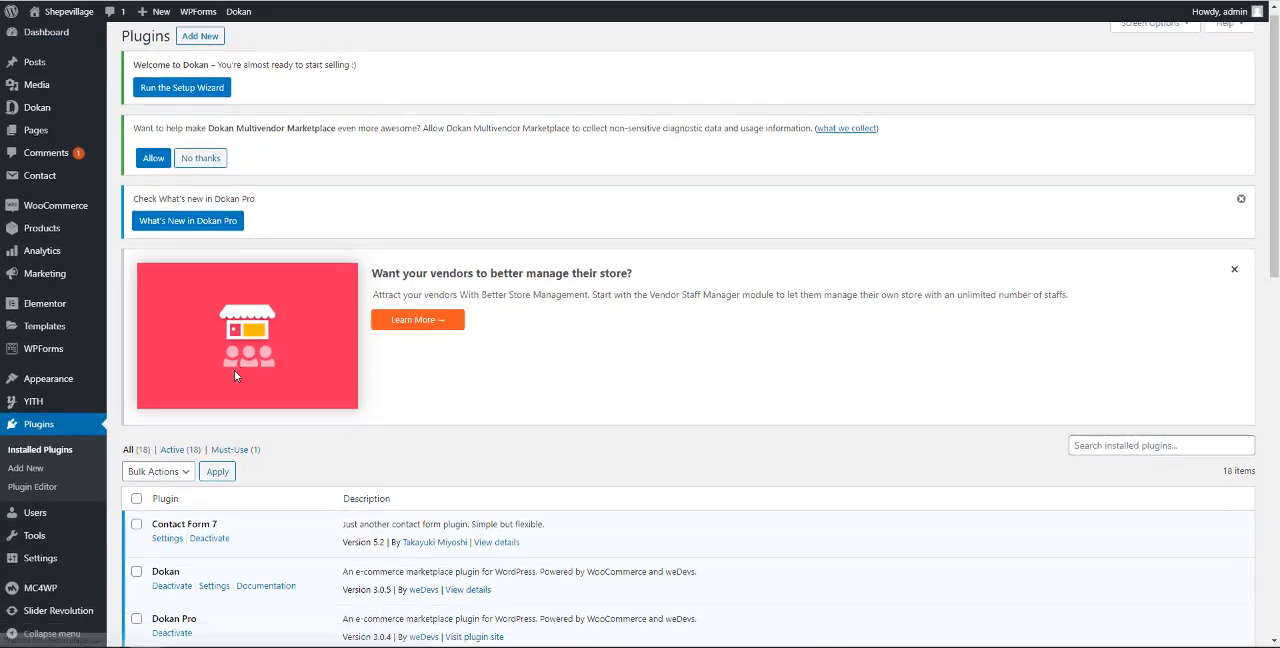
{"action": "scroll", "coordinate": [195, 345], "scroll_direction": "down", "scroll_amount": 3}
{"action": "left_click_drag", "start_coordinate": [204, 296], "coordinate": [150, 296]}
{"action": "left_click", "coordinate": [214, 297]}
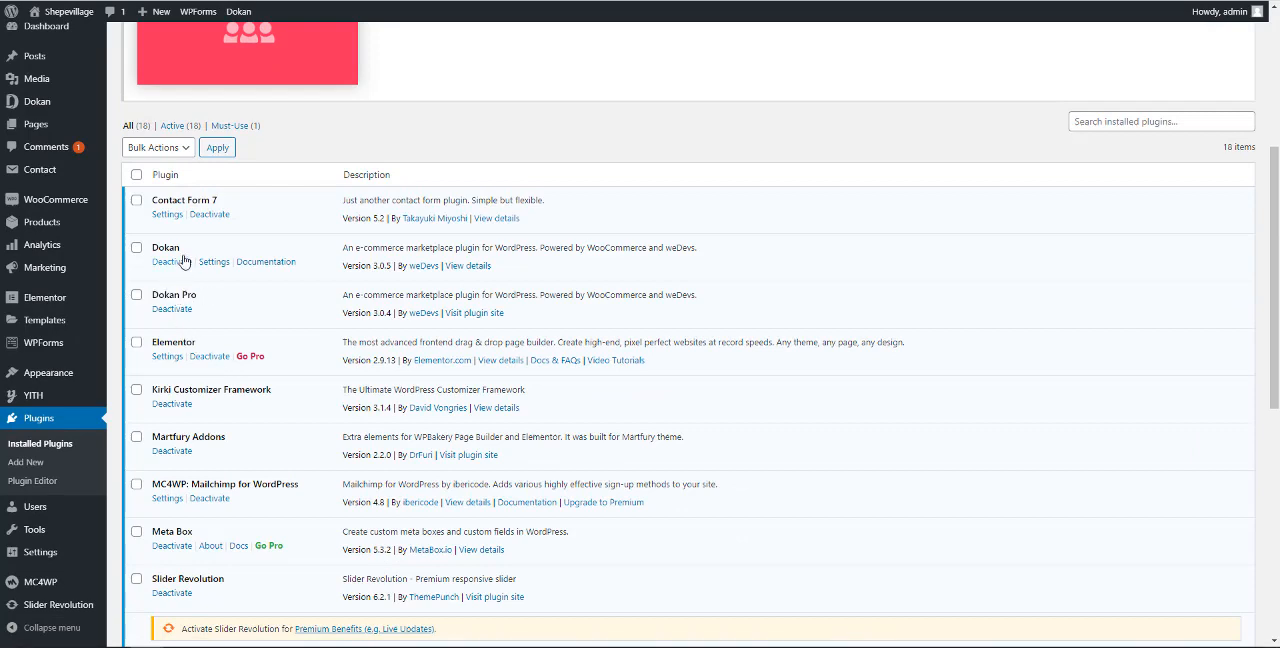
{"action": "left_click_drag", "start_coordinate": [176, 246], "coordinate": [160, 243]}
Step: Run the Dokan setup wizard and go to its store setup page
{"action": "scroll", "coordinate": [259, 282], "scroll_direction": "up", "scroll_amount": 2}
{"action": "scroll", "coordinate": [259, 284], "scroll_direction": "up", "scroll_amount": 3}
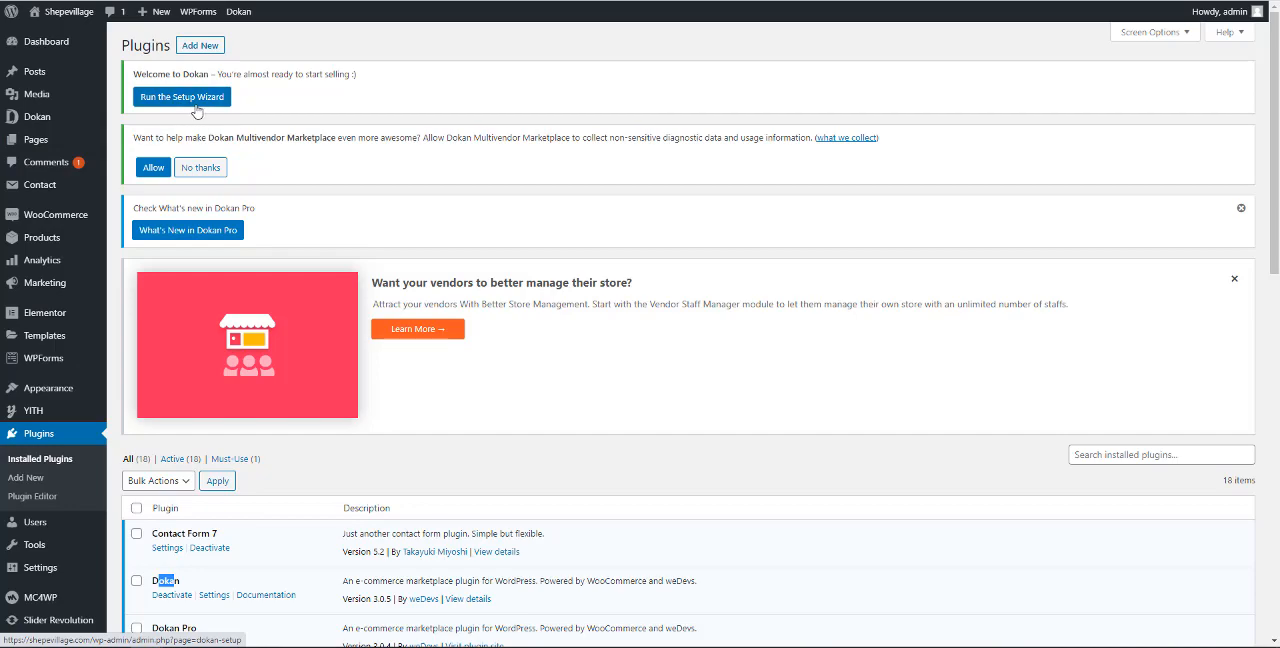
{"action": "left_click", "coordinate": [200, 1]}
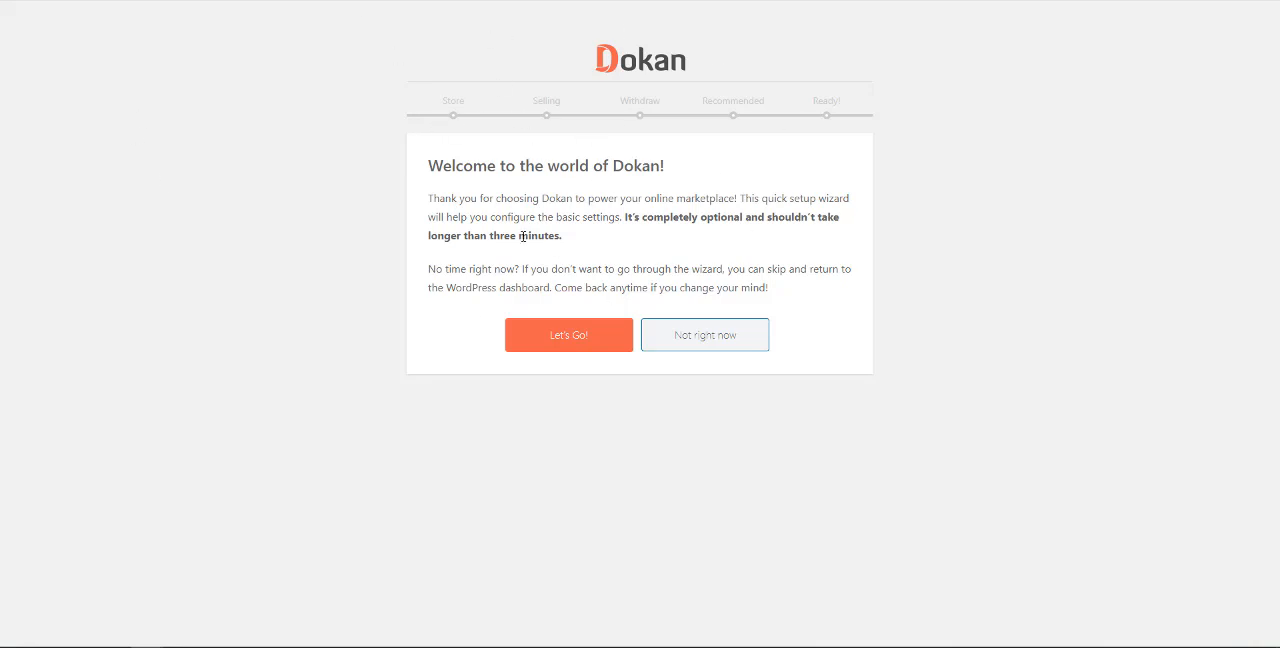
{"action": "left_click", "coordinate": [575, 345]}
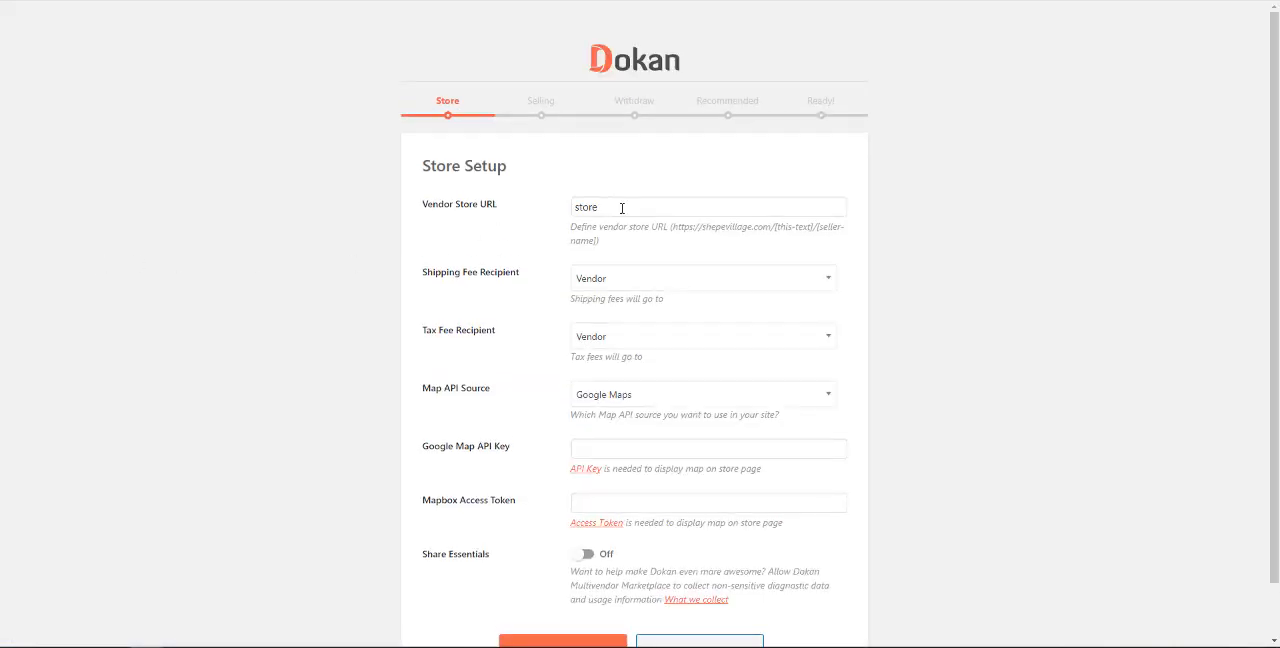
Step: Replace the vendor store URL text in the store setup with "sellers"
{"action": "left_click", "coordinate": [586, 206]}
{"action": "double_click", "coordinate": [586, 206]}
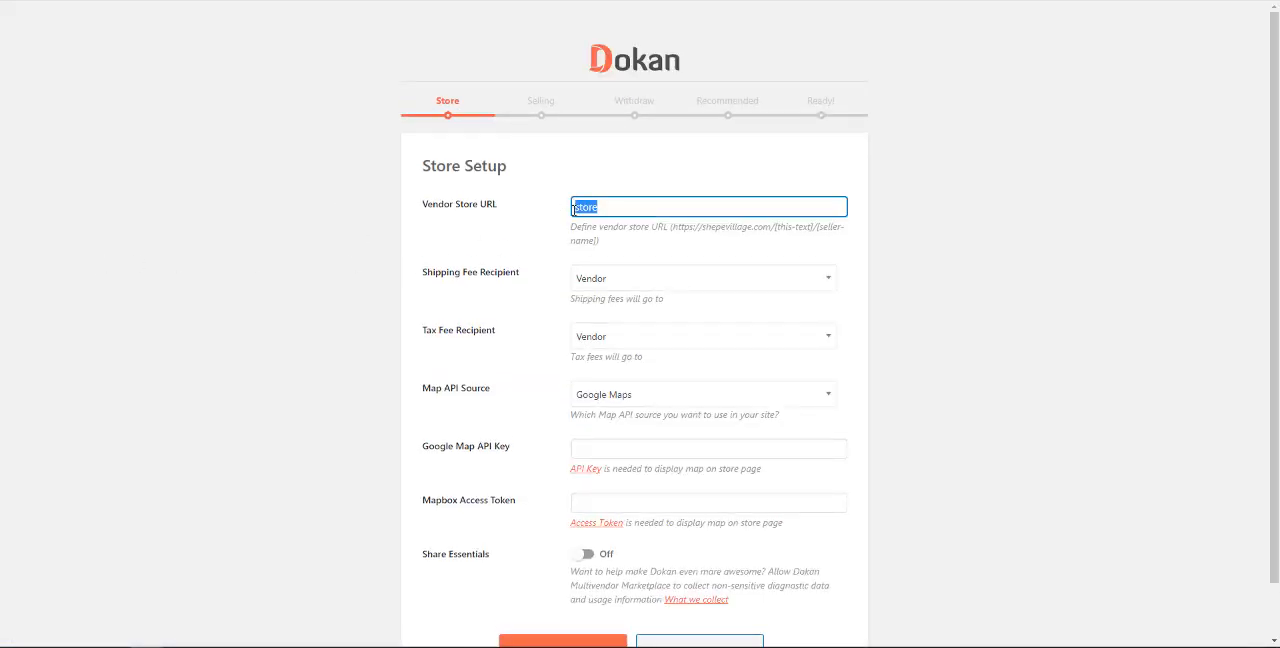
{"action": "left_click_drag", "start_coordinate": [437, 166], "coordinate": [497, 166]}
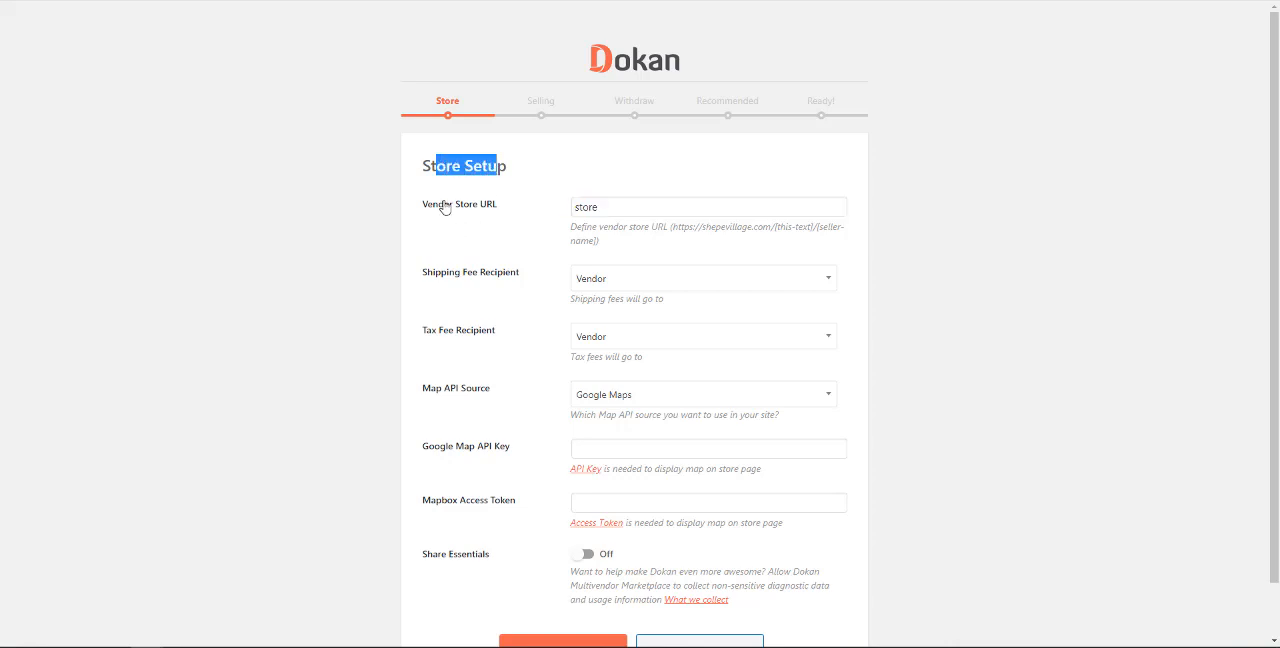
{"action": "left_click_drag", "start_coordinate": [430, 206], "coordinate": [500, 224]}
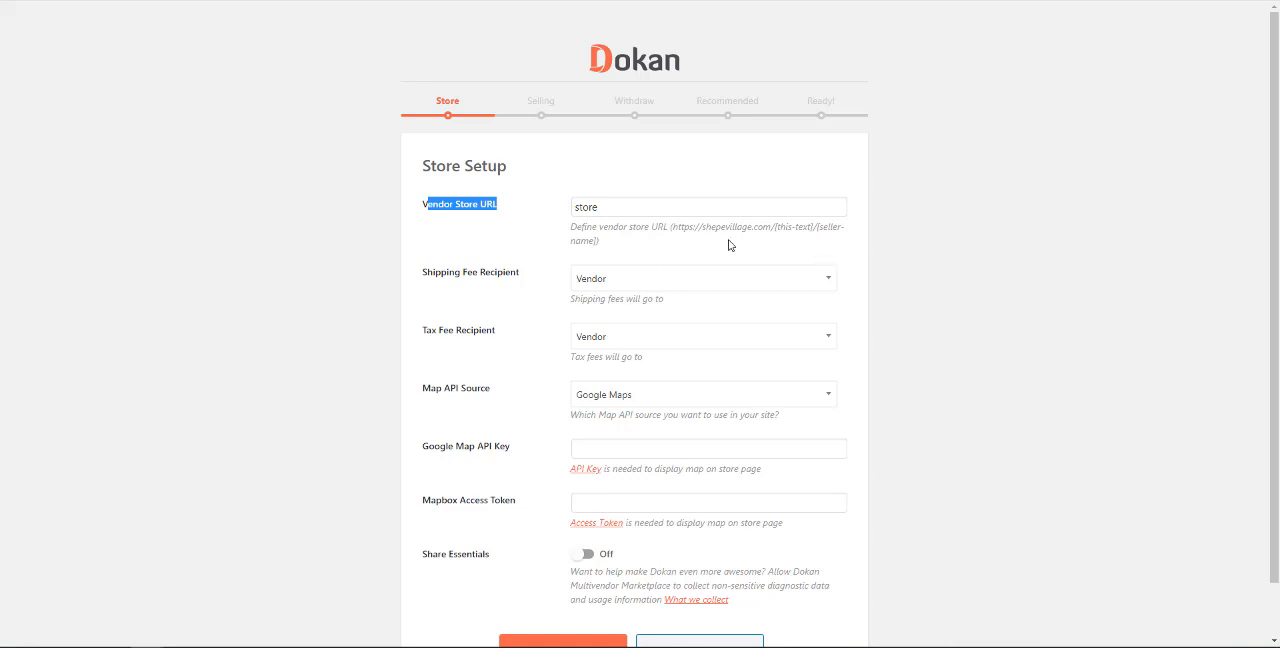
{"action": "left_click_drag", "start_coordinate": [572, 230], "coordinate": [775, 232]}
{"action": "left_click", "coordinate": [580, 231]}
{"action": "left_click", "coordinate": [667, 231]}
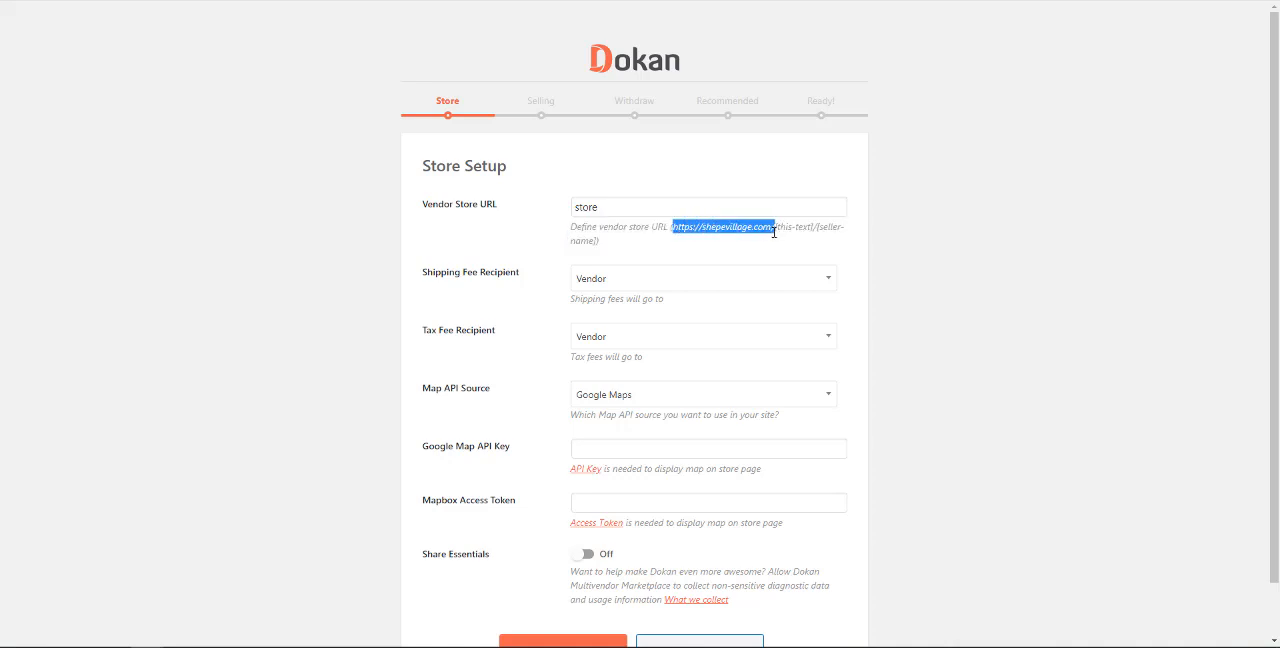
{"action": "left_click_drag", "start_coordinate": [638, 209], "coordinate": [570, 217]}
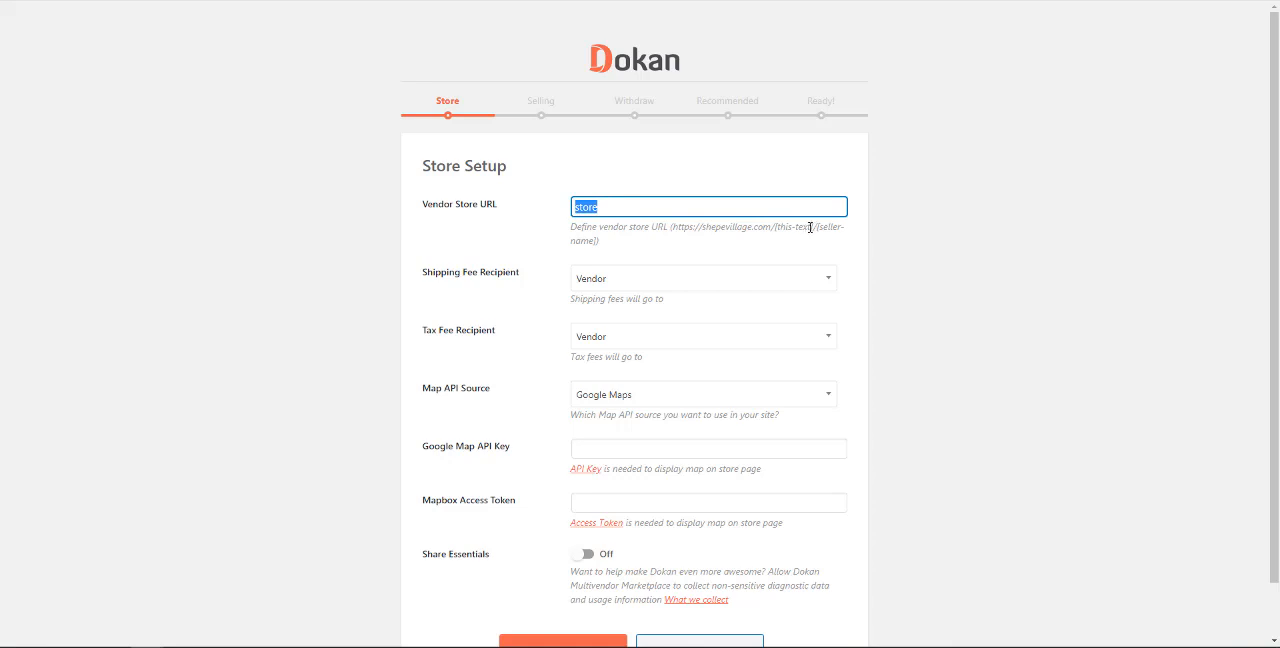
{"action": "left_click_drag", "start_coordinate": [814, 228], "coordinate": [650, 248]}
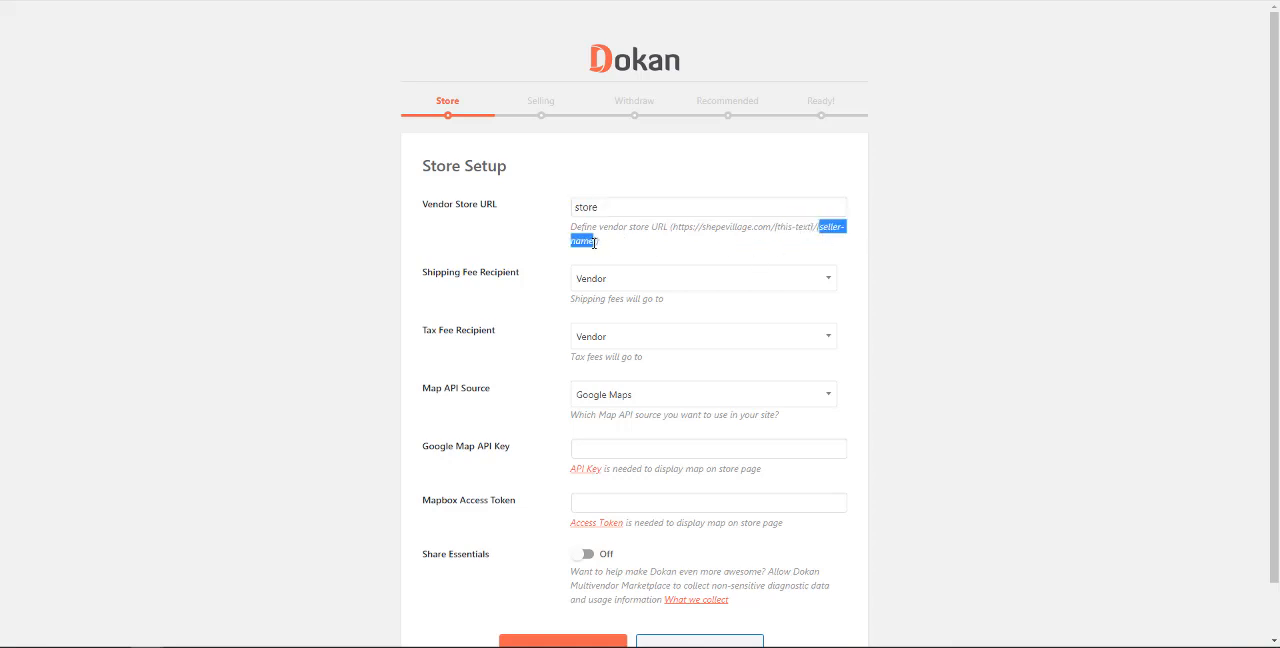
{"action": "left_click_drag", "start_coordinate": [603, 208], "coordinate": [530, 219]}
{"action": "type", "text": "sel"}
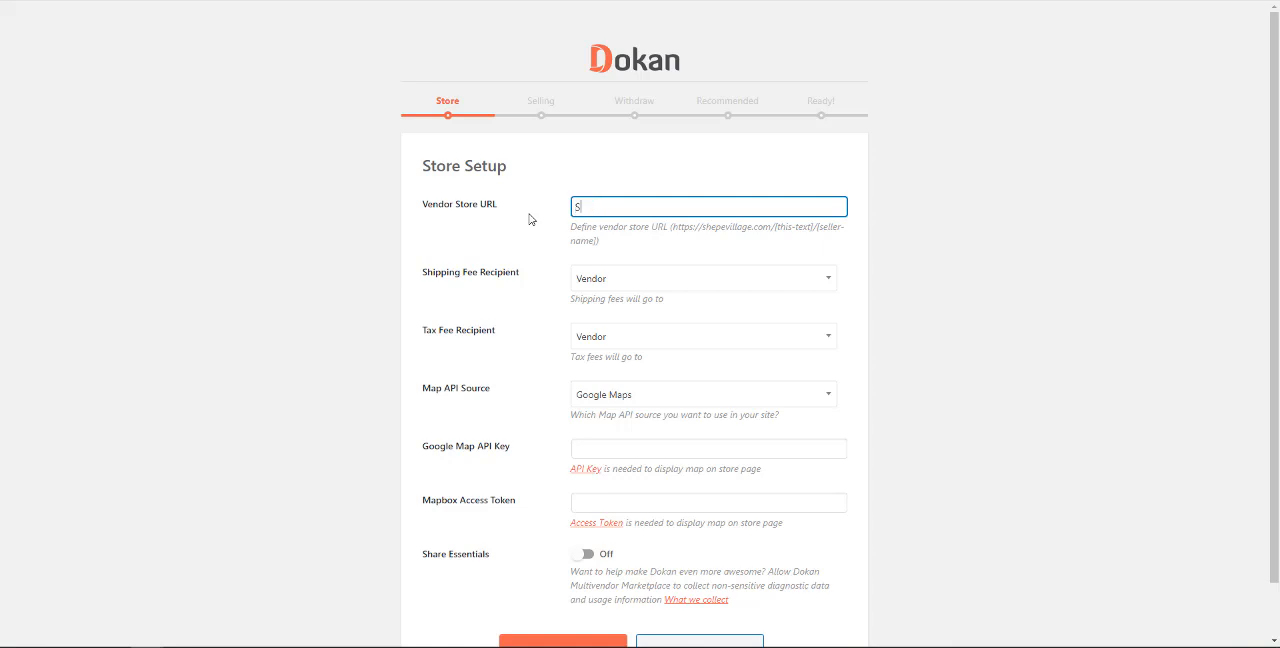
{"action": "key", "text": "BackSpace"}
{"action": "key", "text": "BackSpace"}
{"action": "type", "text": "ellers"}
Step: Choose Vendor as the recipient of both the shipping fees and the tax fees
{"action": "scroll", "coordinate": [437, 330], "scroll_direction": "down", "scroll_amount": 2}
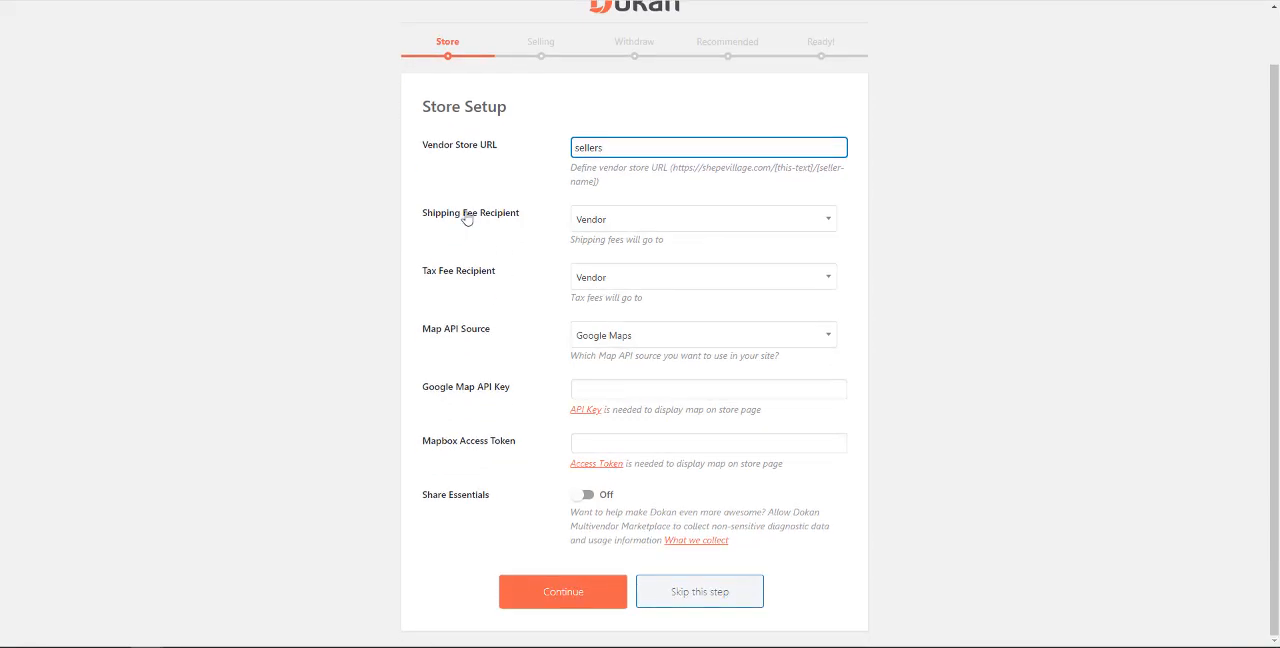
{"action": "left_click_drag", "start_coordinate": [431, 218], "coordinate": [506, 226]}
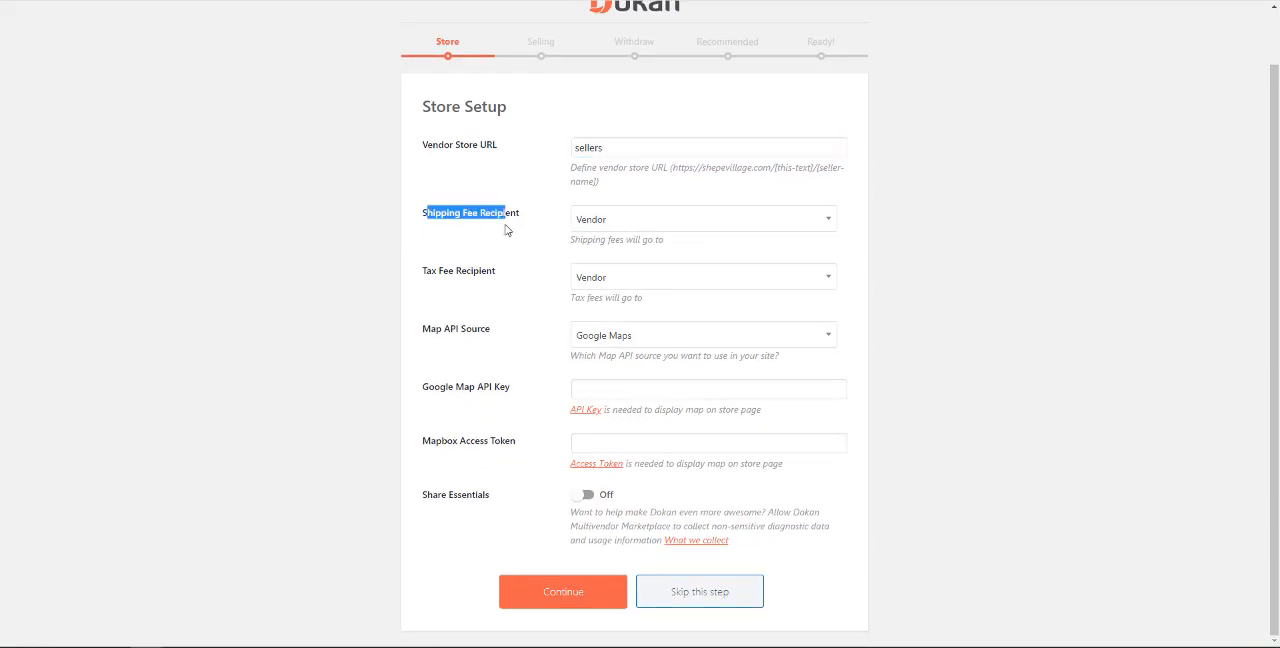
{"action": "left_click", "coordinate": [598, 226]}
{"action": "left_click", "coordinate": [609, 267]}
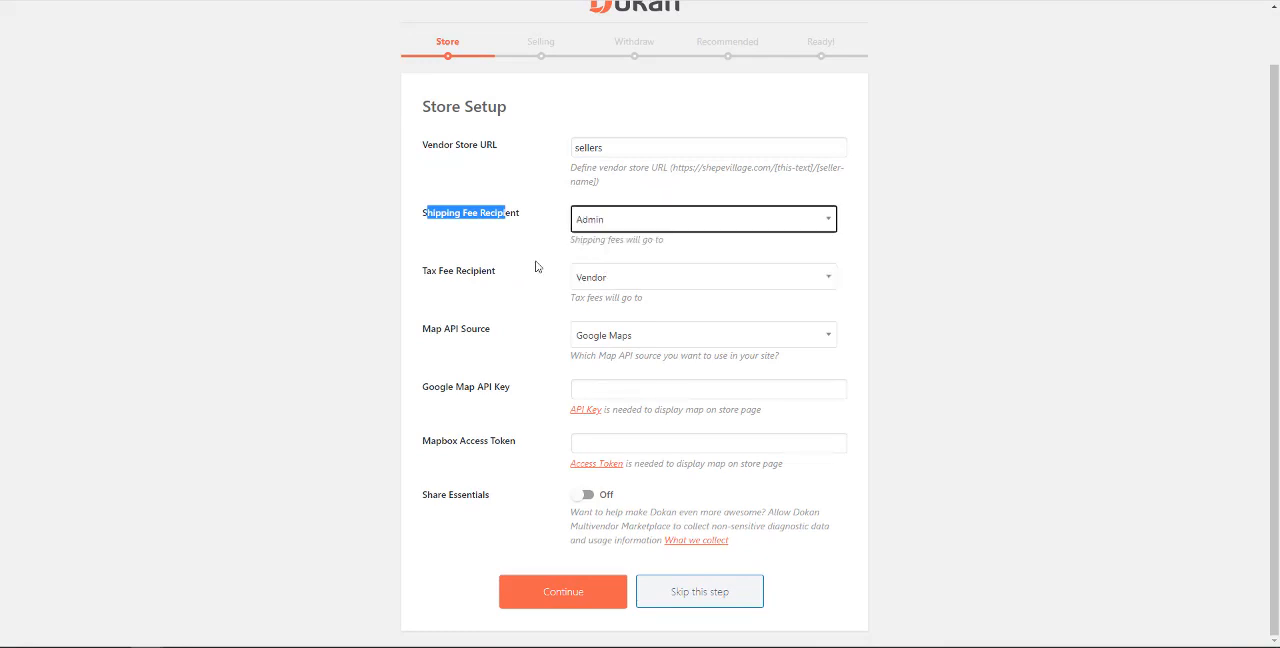
{"action": "left_click", "coordinate": [604, 222]}
{"action": "left_click", "coordinate": [600, 241]}
{"action": "left_click_drag", "start_coordinate": [430, 277], "coordinate": [485, 277]}
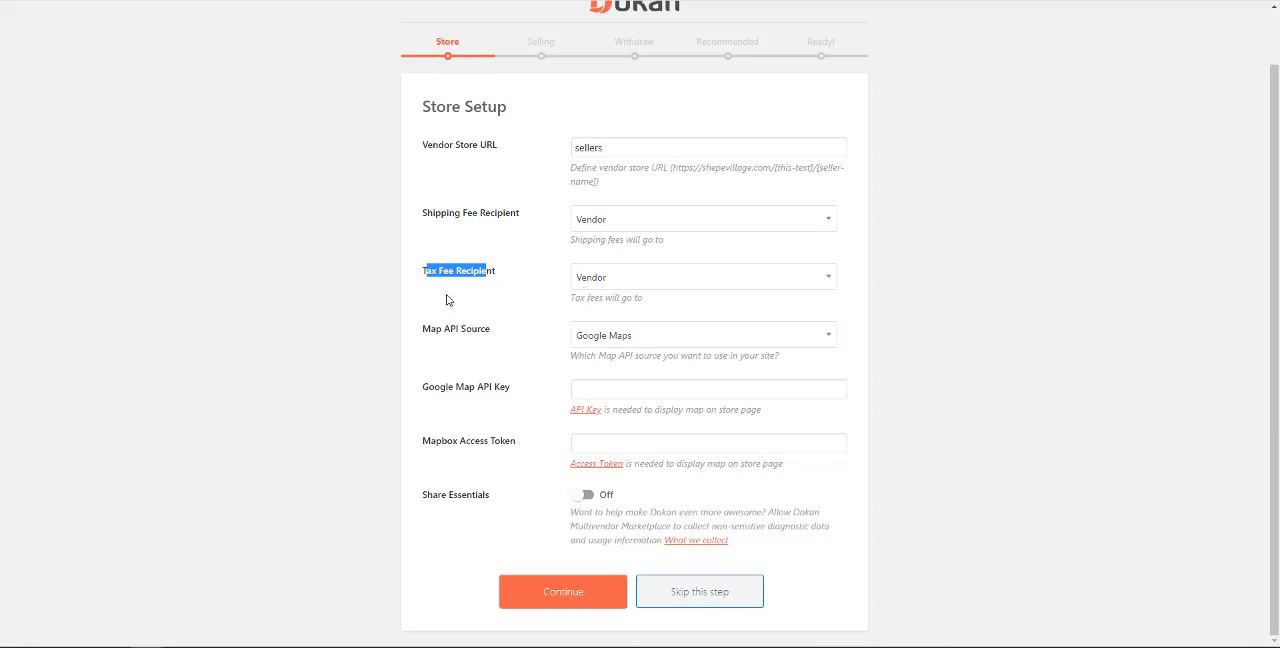
{"action": "left_click", "coordinate": [624, 281]}
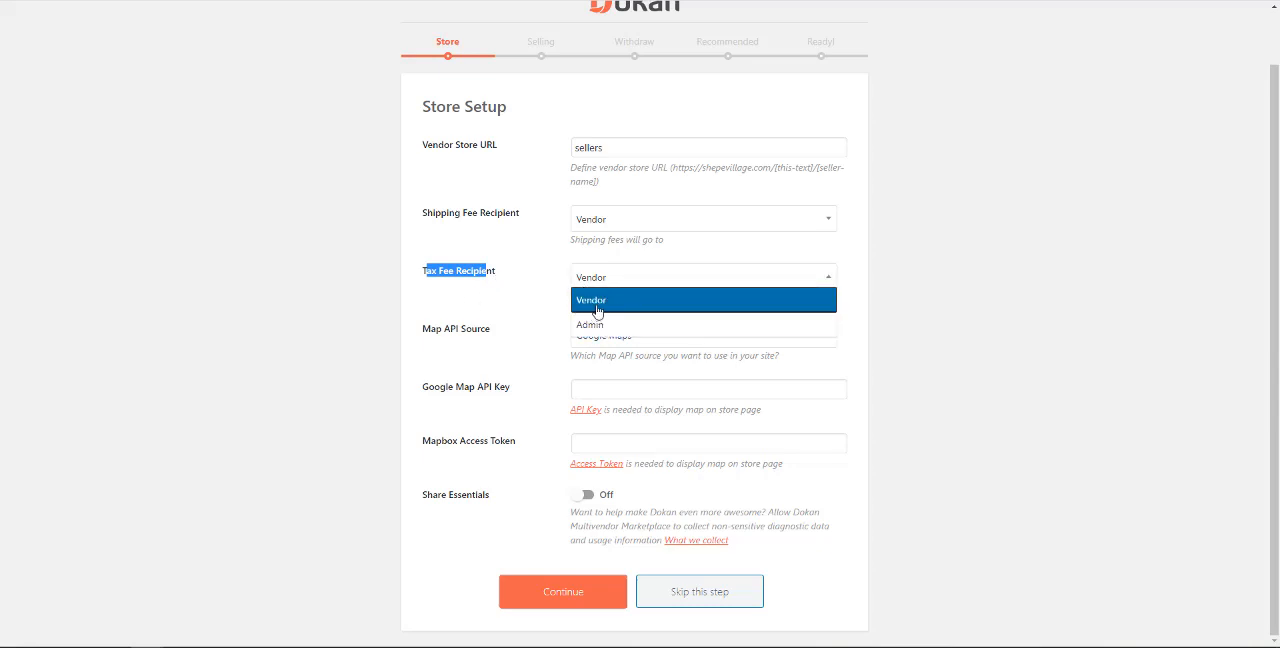
{"action": "left_click", "coordinate": [597, 302]}
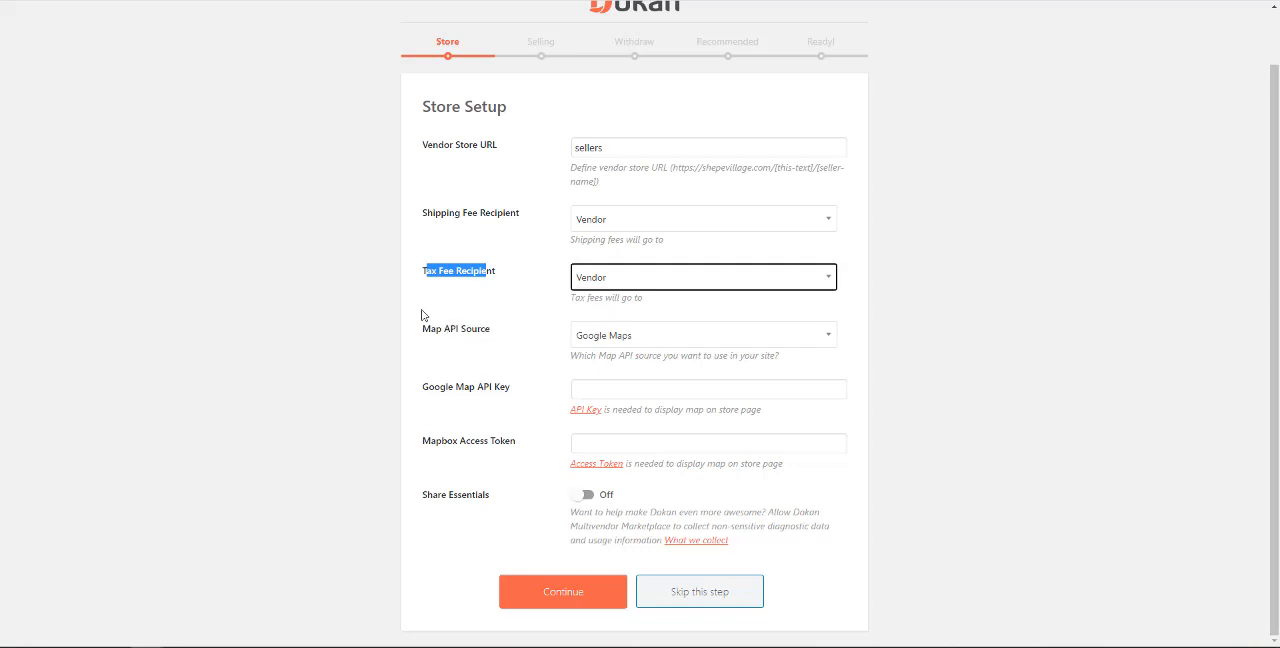
Step: Select Google Maps as the map API source, leave the key and token fields empty, and submit the store setup
{"action": "left_click", "coordinate": [642, 340]}
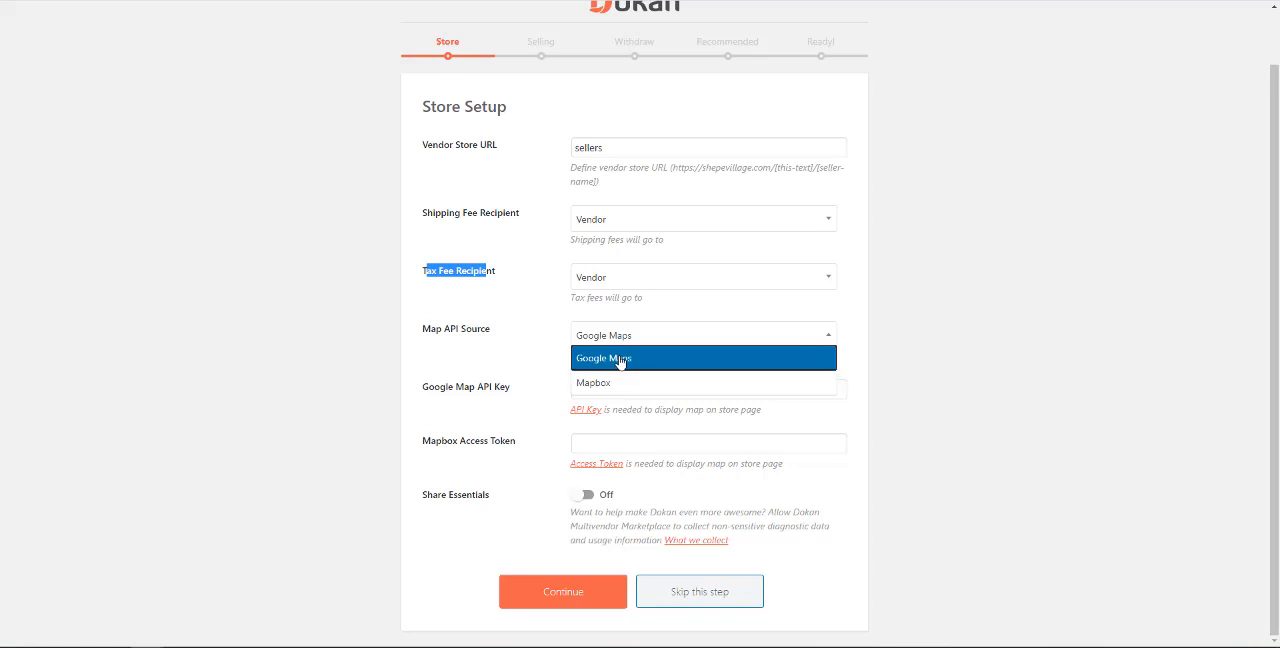
{"action": "left_click", "coordinate": [614, 388]}
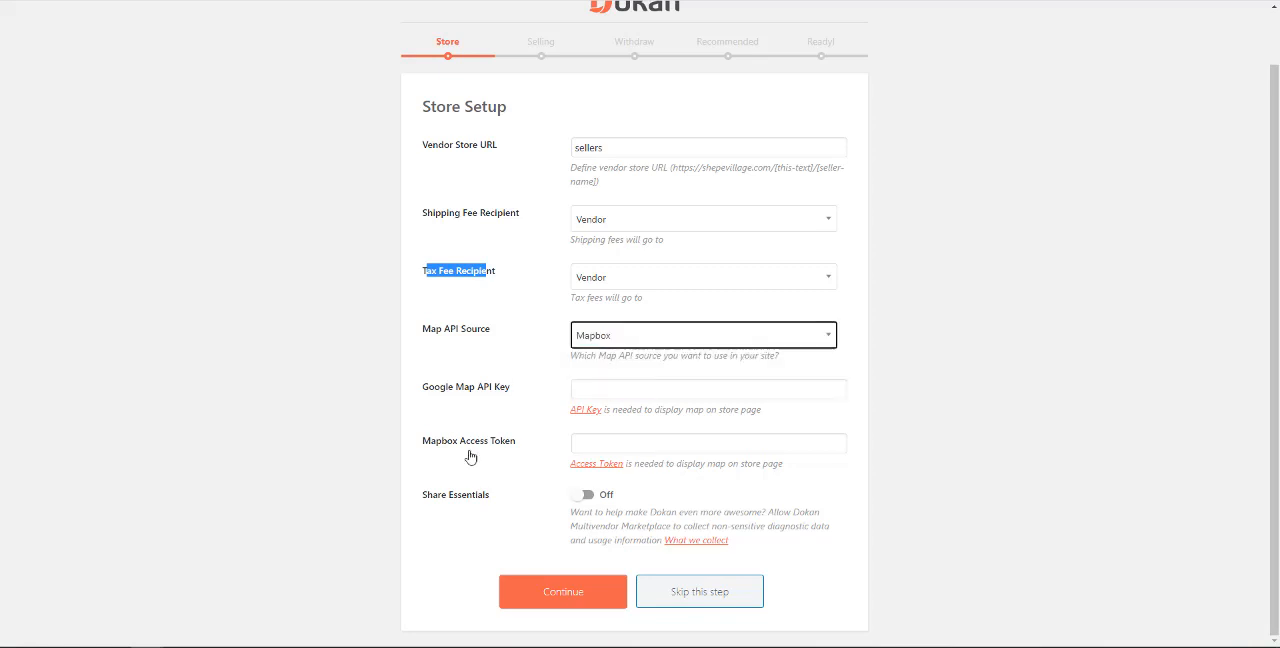
{"action": "left_click", "coordinate": [641, 342]}
{"action": "left_click", "coordinate": [618, 360]}
{"action": "left_click", "coordinate": [623, 445]}
{"action": "left_click", "coordinate": [611, 391]}
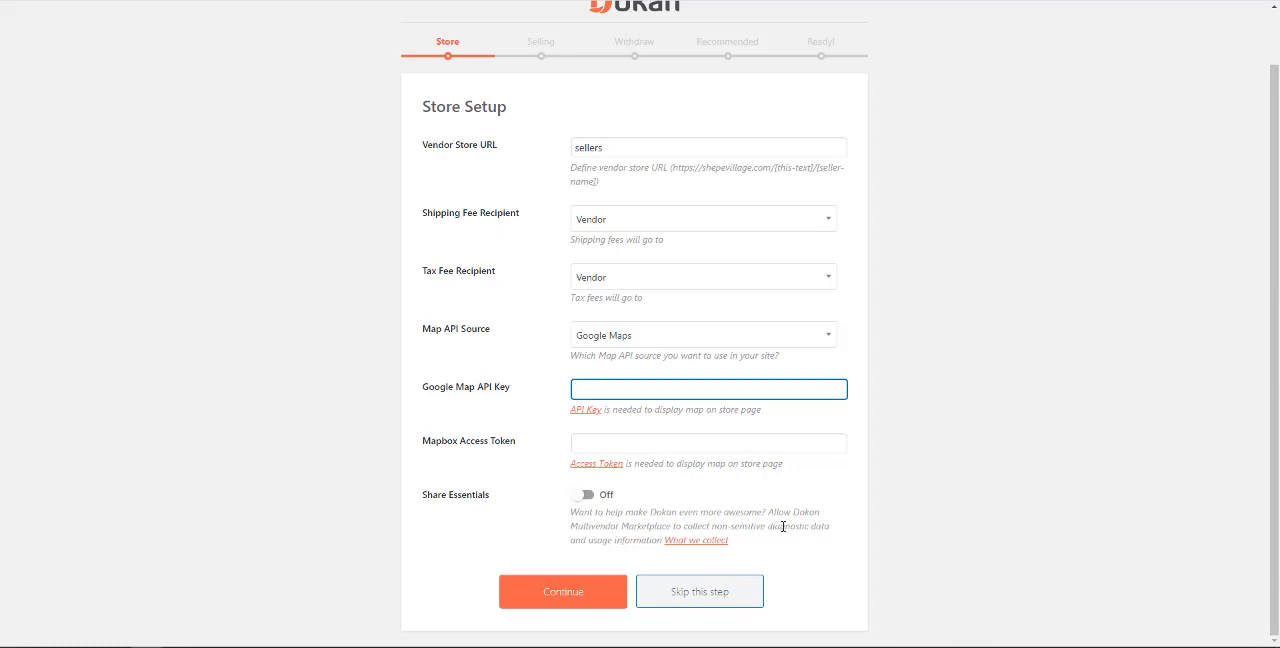
{"action": "left_click", "coordinate": [586, 508]}
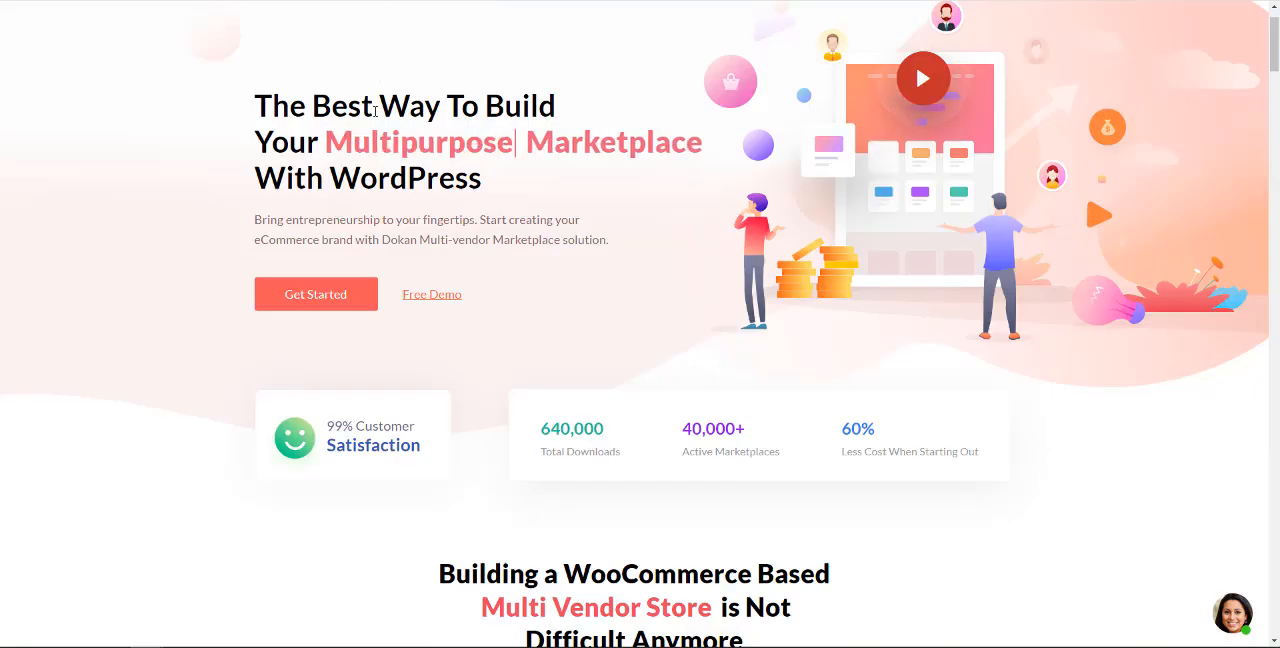
{"action": "scroll", "coordinate": [475, 168], "scroll_direction": "up", "scroll_amount": 1}
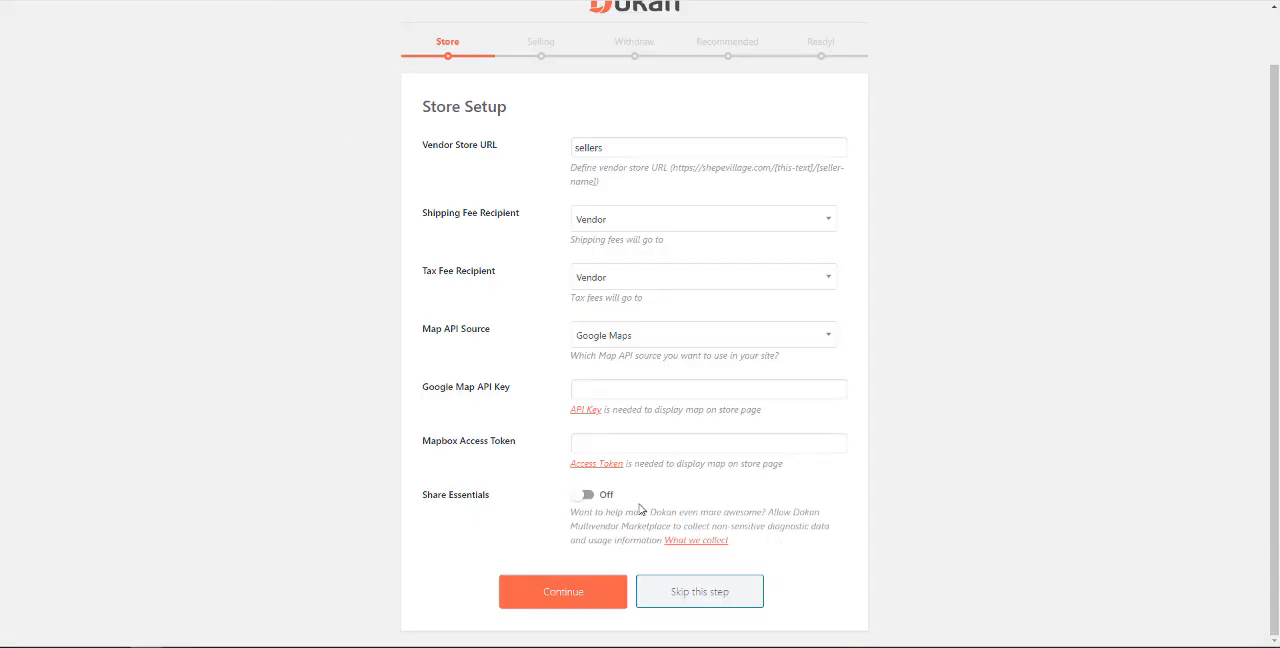
{"action": "left_click", "coordinate": [585, 592]}
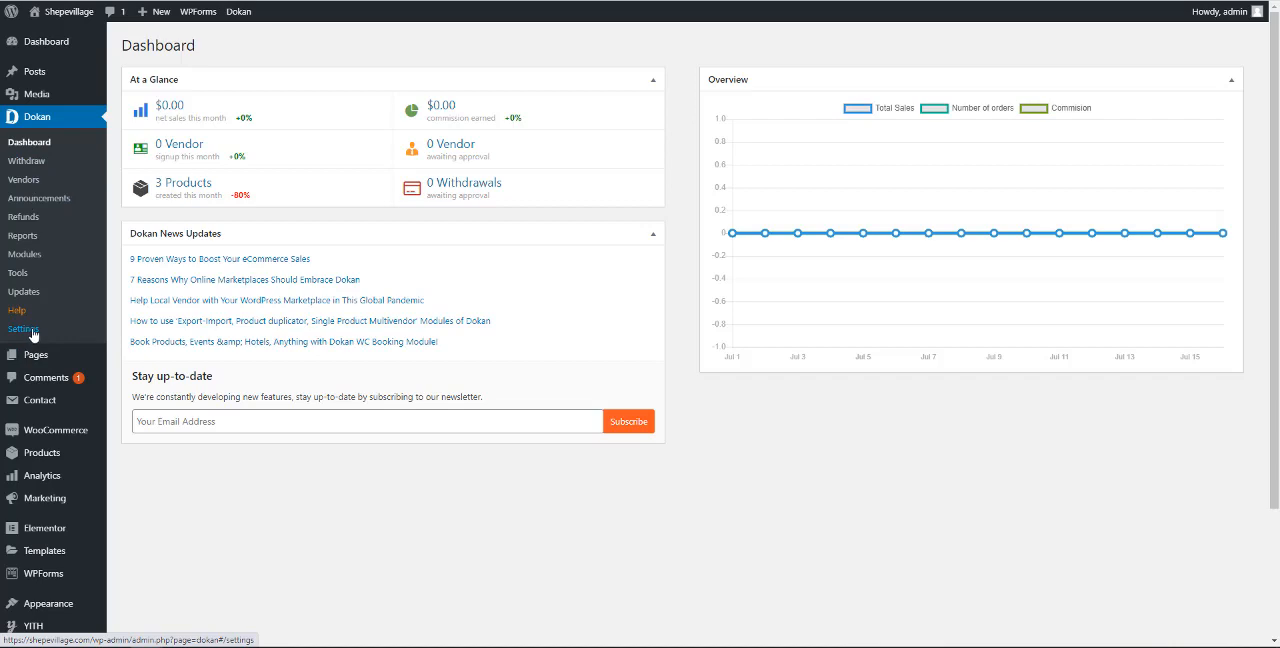
Step: Open the Dokan modules list and enable the Elementor module
{"action": "left_click", "coordinate": [31, 258]}
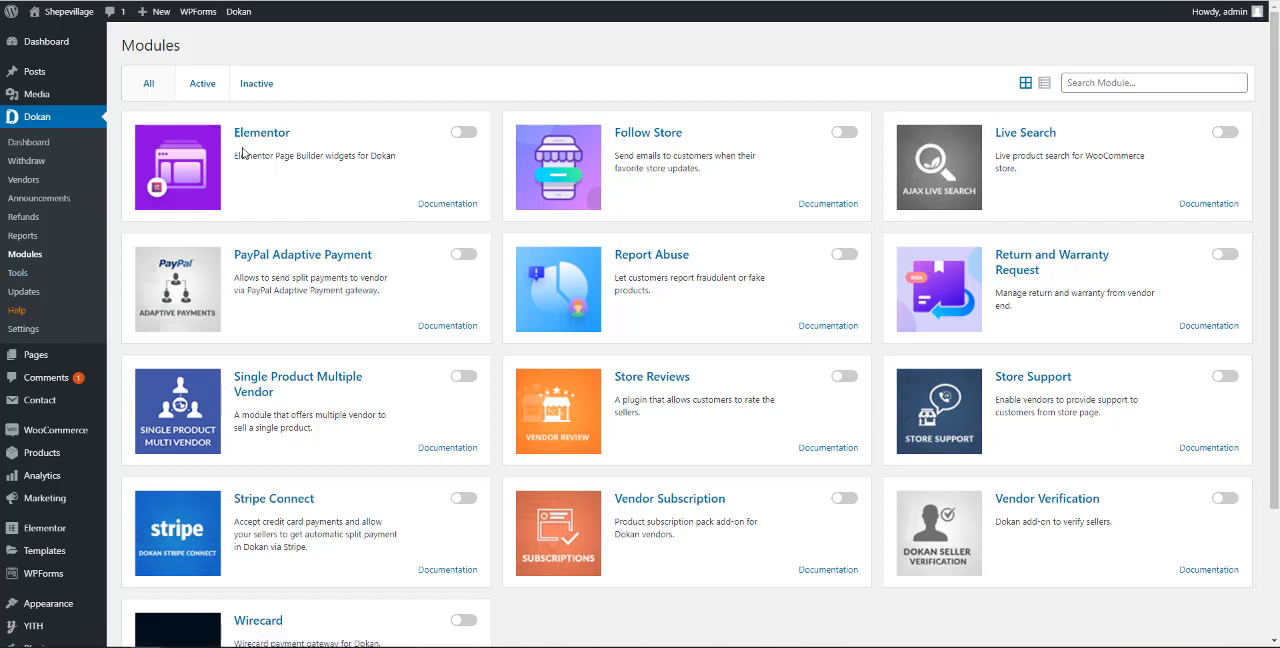
{"action": "left_click_drag", "start_coordinate": [252, 163], "coordinate": [378, 166]}
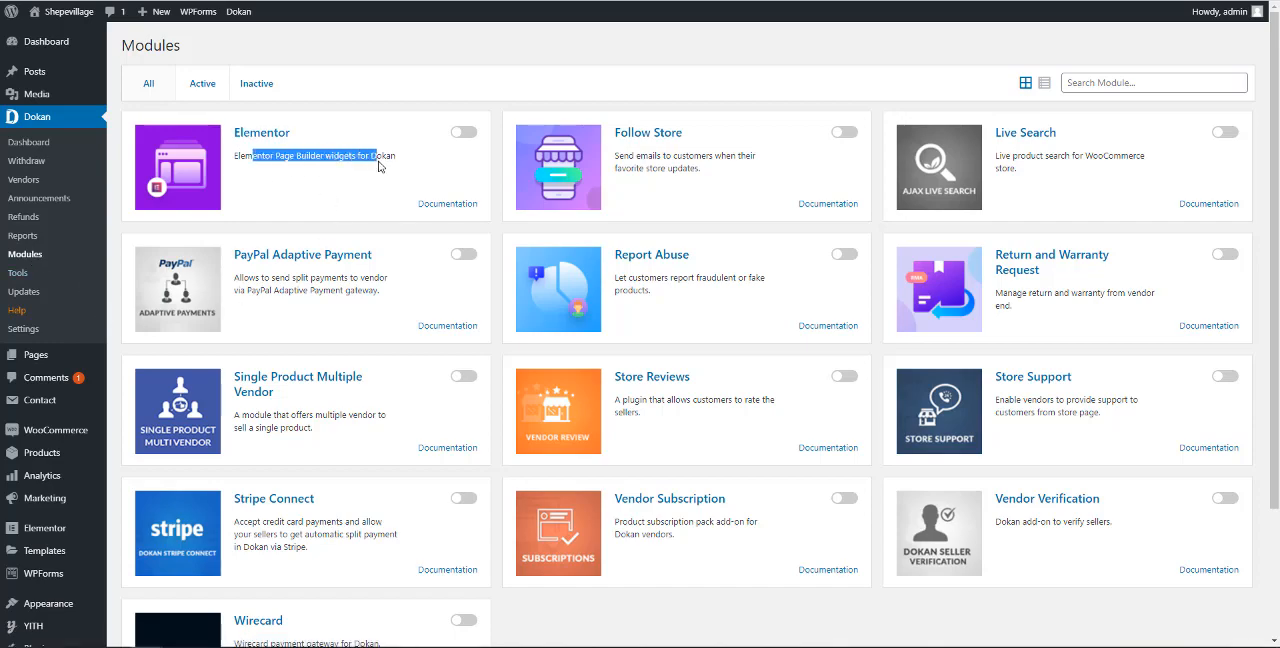
{"action": "left_click", "coordinate": [463, 132]}
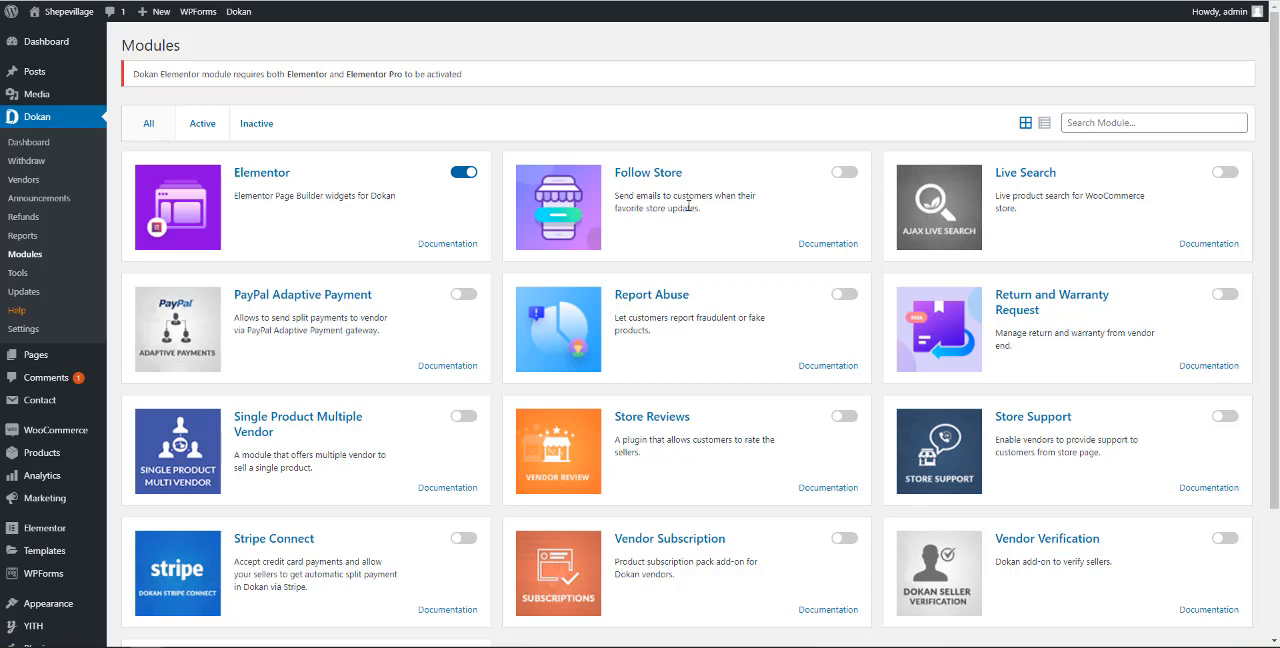
Step: Enable the Follow Store, Live Search and PayPal Adaptive Payment modules
{"action": "left_click", "coordinate": [843, 173]}
{"action": "left_click", "coordinate": [1224, 173]}
{"action": "scroll", "coordinate": [486, 309], "scroll_direction": "down", "scroll_amount": 1}
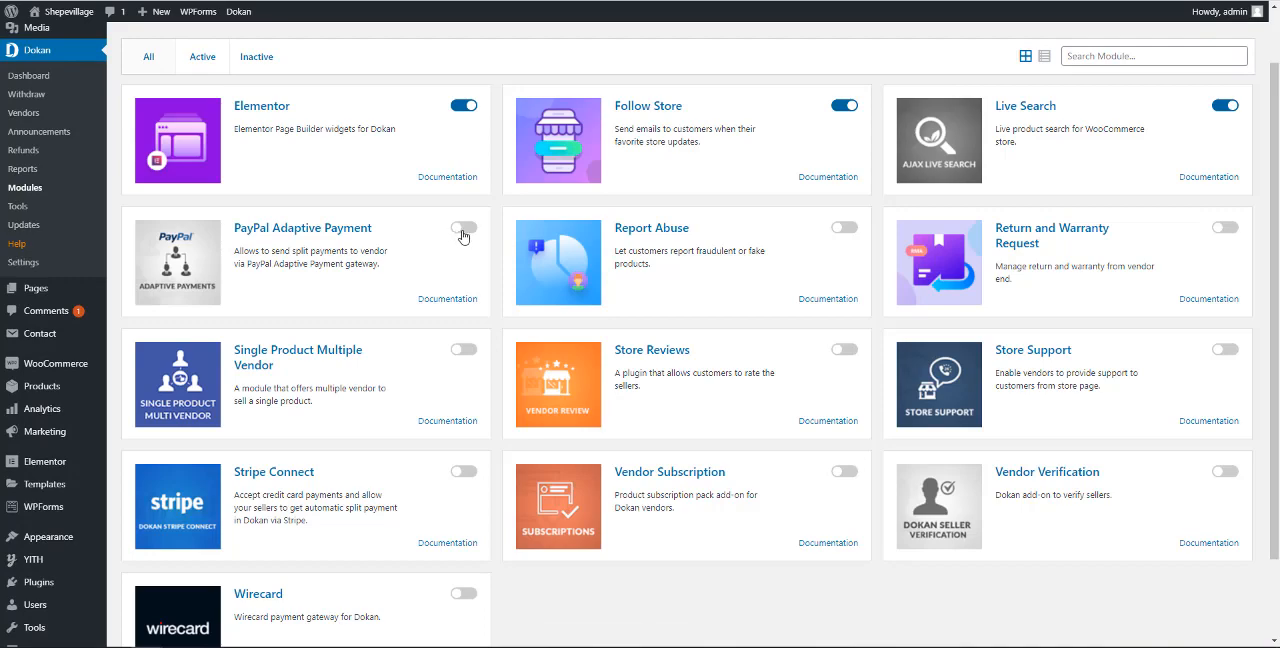
{"action": "left_click", "coordinate": [462, 232]}
Step: Review the remaining Dokan modules and enable Report Abuse
{"action": "scroll", "coordinate": [745, 407], "scroll_direction": "down", "scroll_amount": 1}
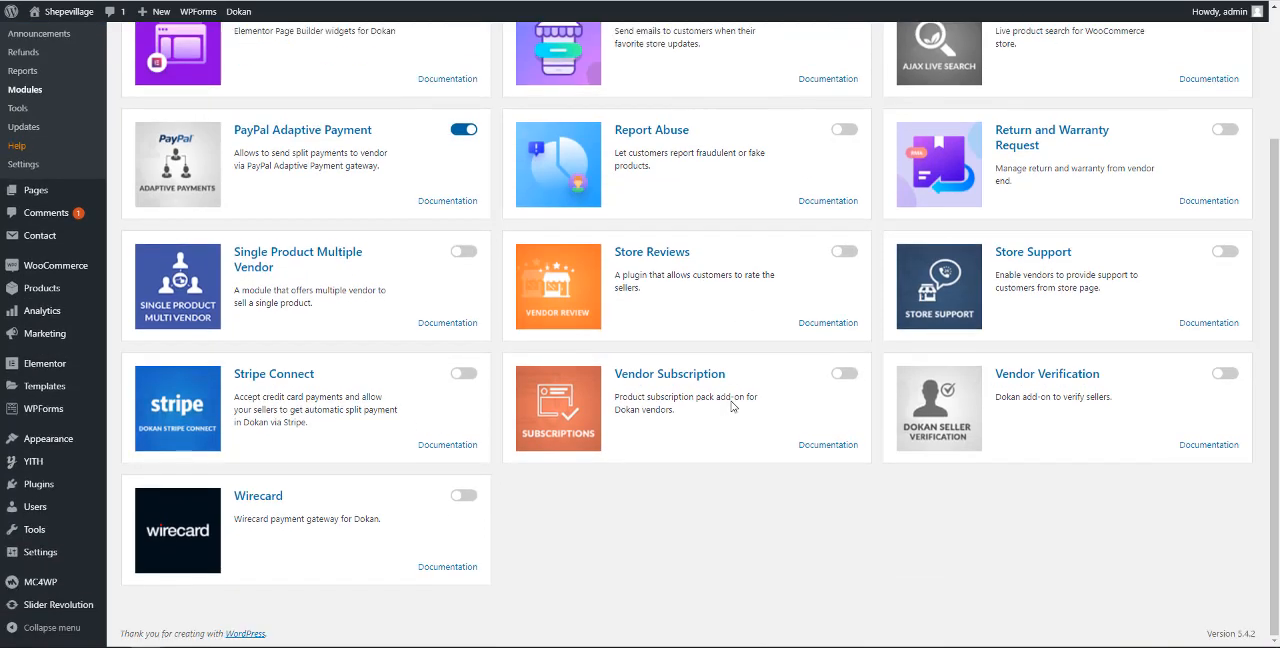
{"action": "scroll", "coordinate": [690, 330], "scroll_direction": "up", "scroll_amount": 2}
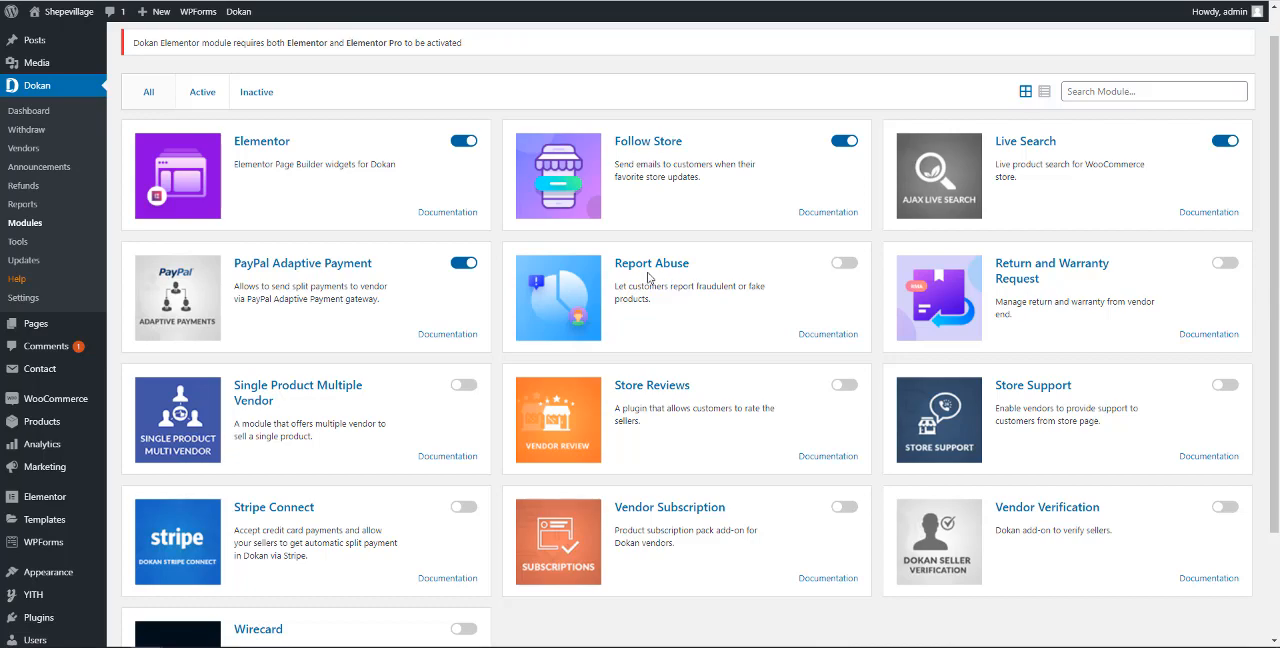
{"action": "left_click_drag", "start_coordinate": [656, 304], "coordinate": [608, 291]}
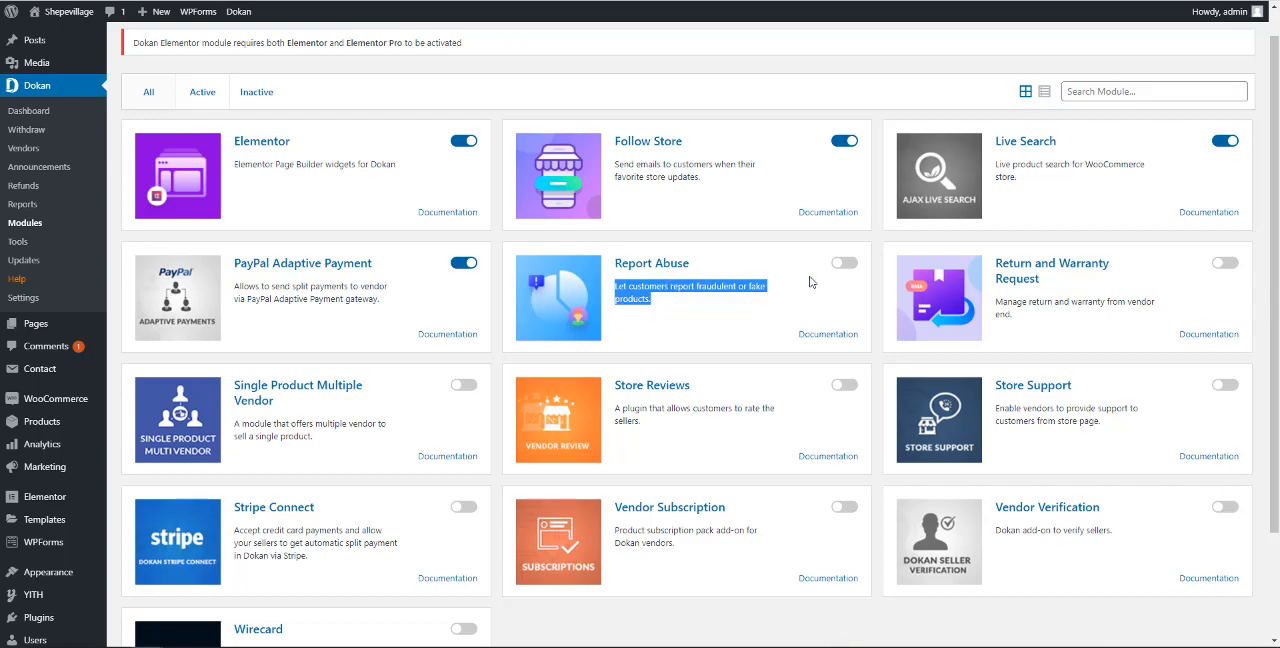
{"action": "left_click", "coordinate": [838, 264]}
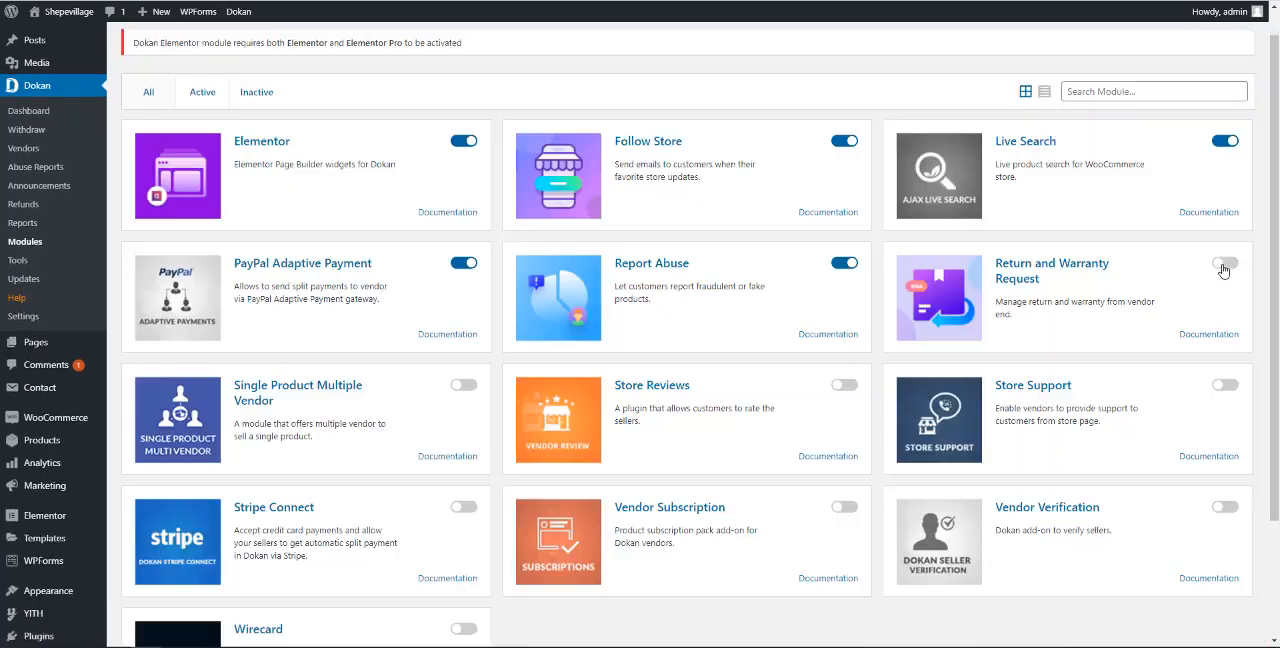
Step: Enable the Return and Warranty Request and Single Product Multiple Vendor modules
{"action": "left_click", "coordinate": [1222, 266]}
{"action": "scroll", "coordinate": [785, 405], "scroll_direction": "down", "scroll_amount": 1}
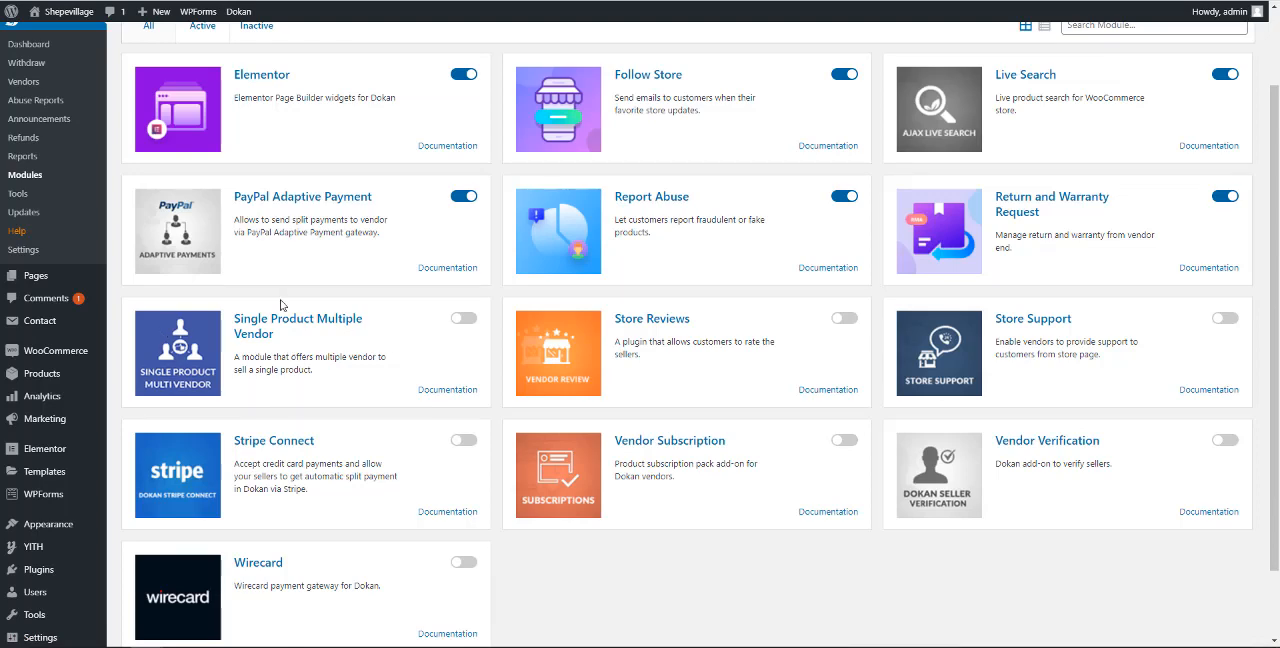
{"action": "left_click", "coordinate": [464, 319]}
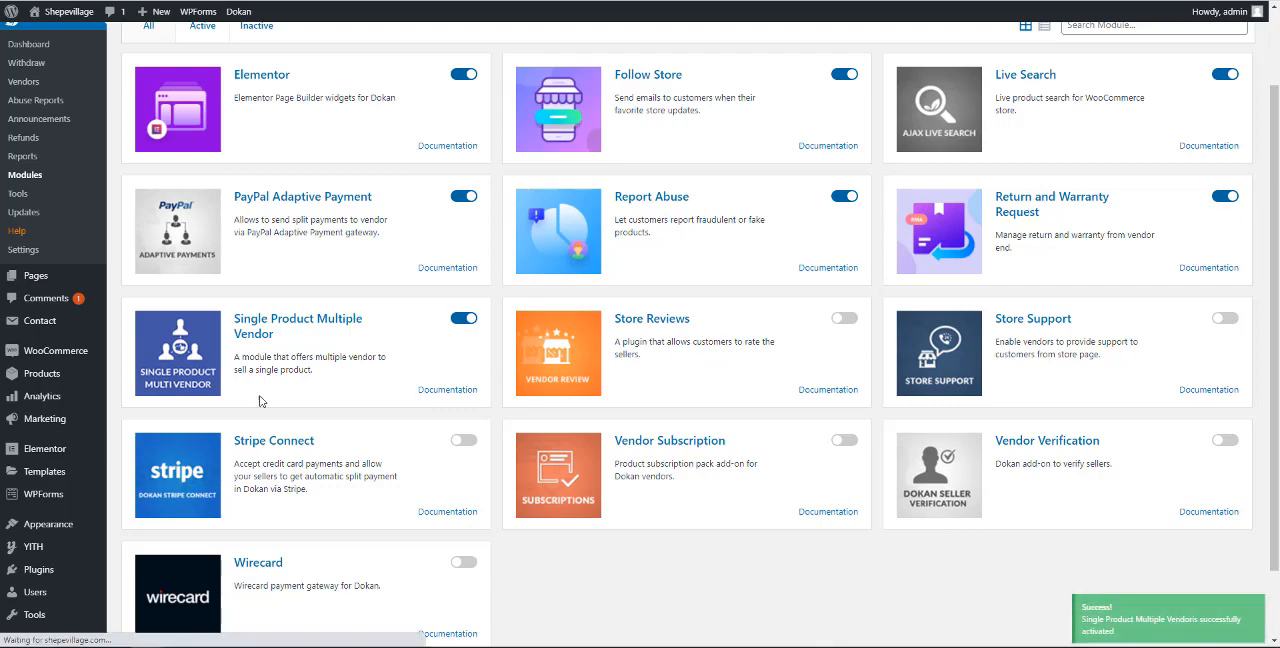
Step: Enable the Store Reviews, Store Support and Vendor Verification modules
{"action": "scroll", "coordinate": [784, 333], "scroll_direction": "down", "scroll_amount": 1}
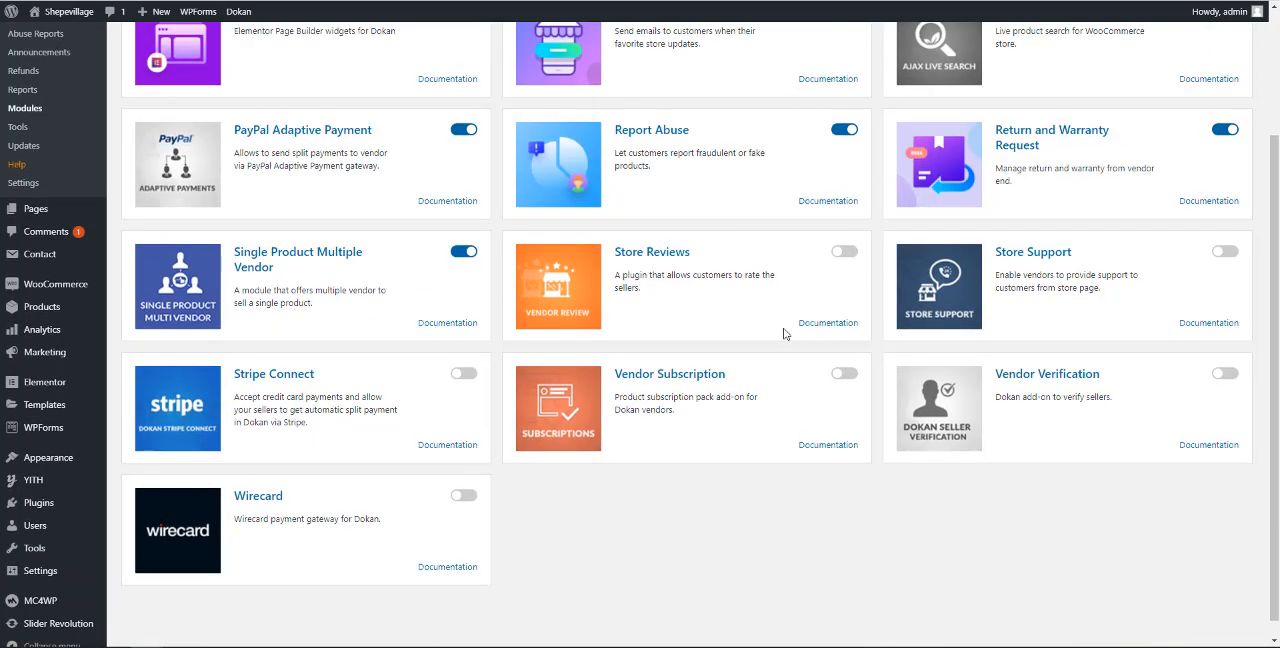
{"action": "left_click", "coordinate": [844, 253]}
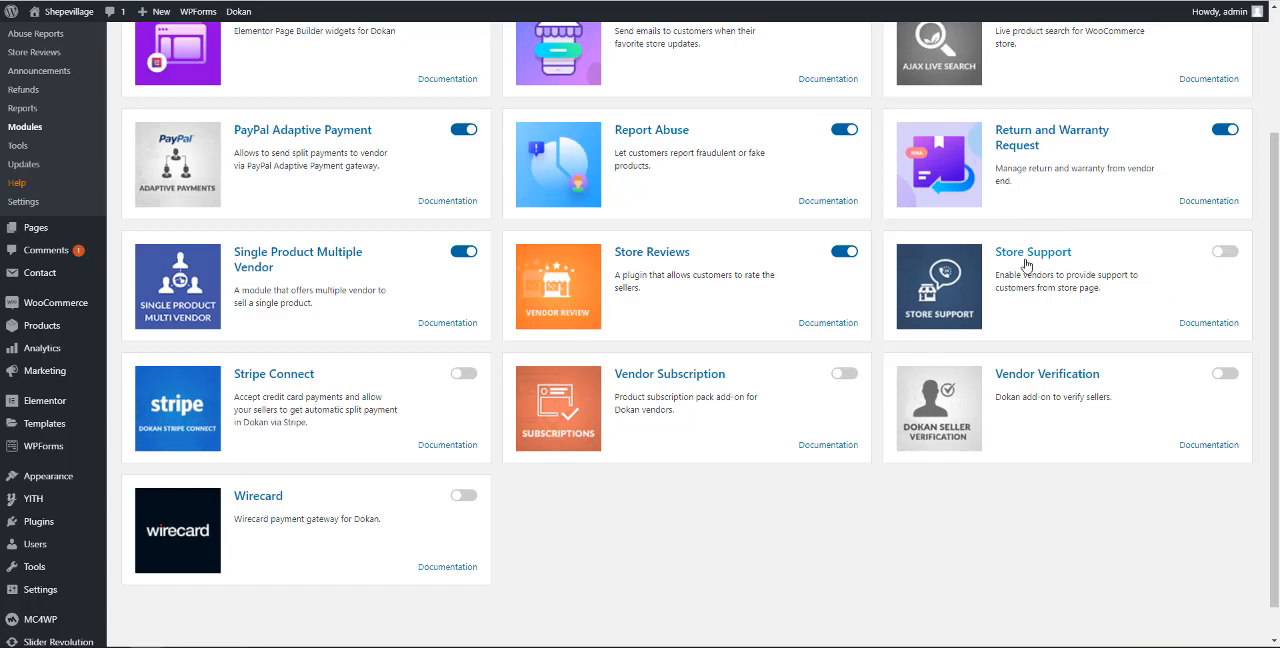
{"action": "left_click", "coordinate": [1223, 253]}
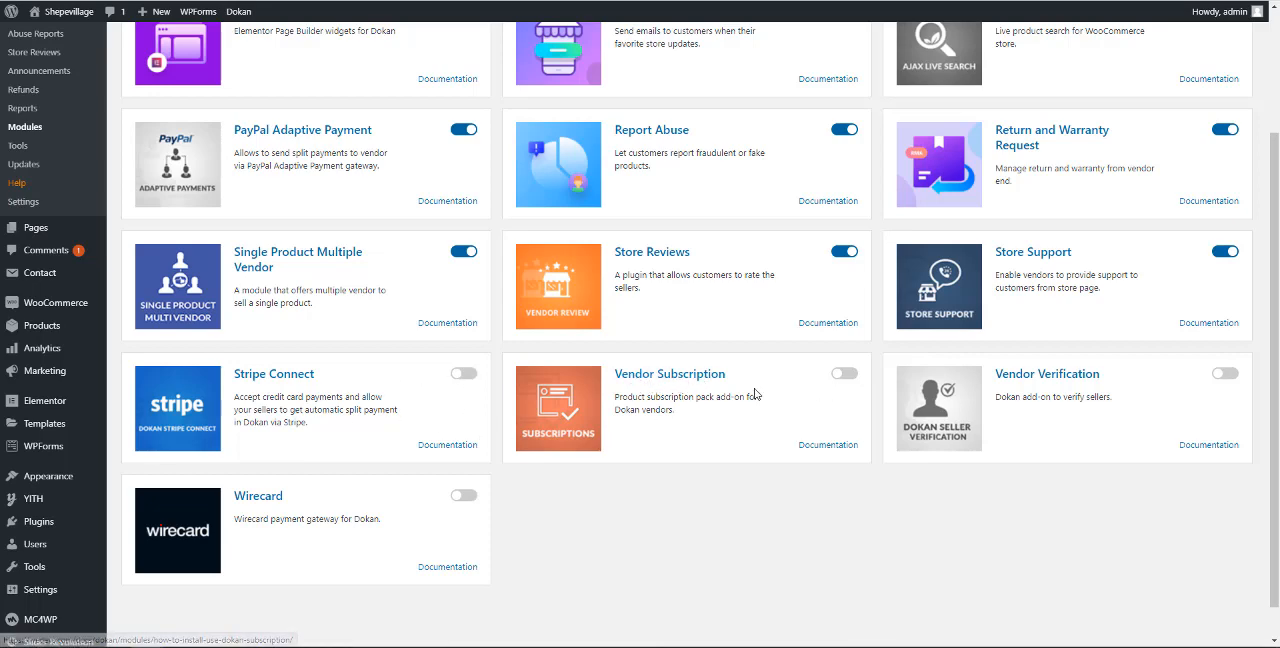
{"action": "left_click", "coordinate": [1224, 373]}
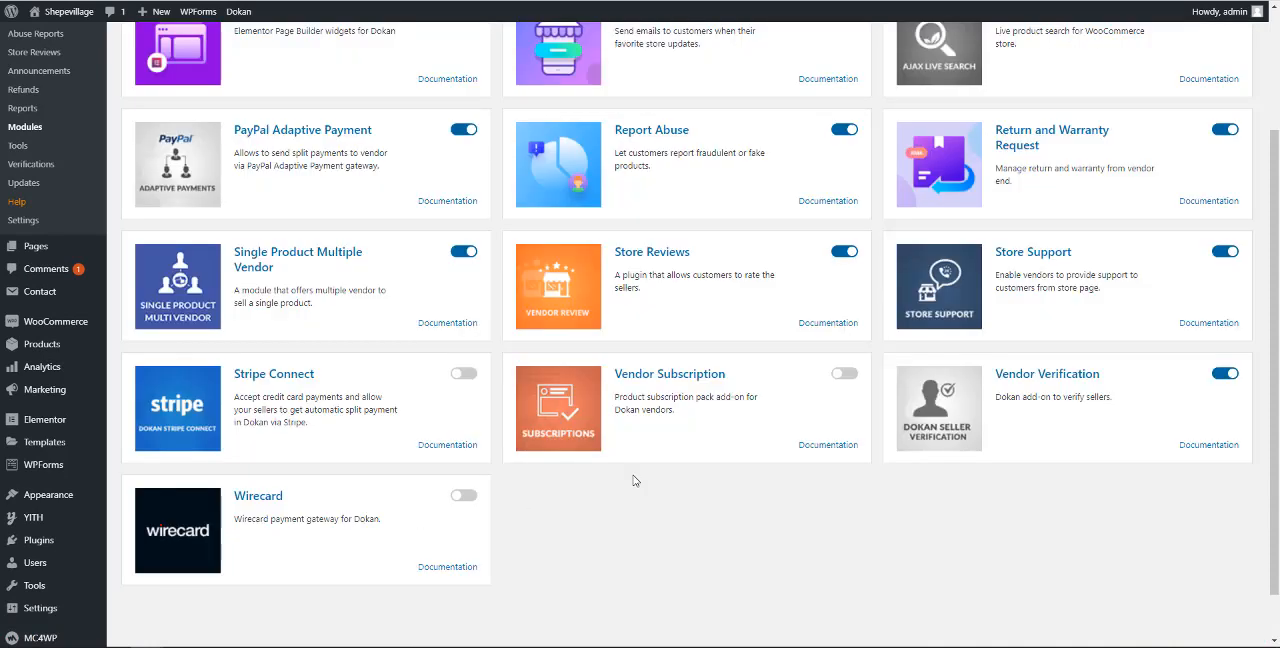
Step: Review the lists of active and inactive Dokan modules
{"action": "scroll", "coordinate": [632, 481], "scroll_direction": "up", "scroll_amount": 3}
{"action": "scroll", "coordinate": [346, 497], "scroll_direction": "up", "scroll_amount": 1}
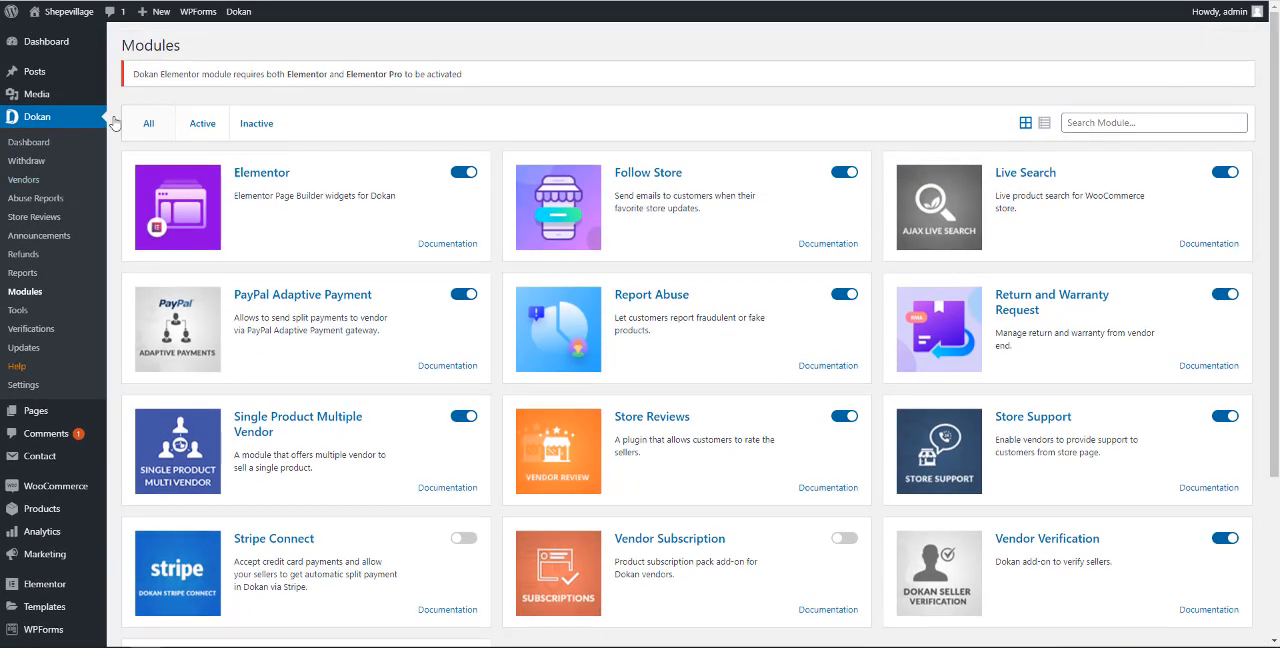
{"action": "left_click", "coordinate": [203, 123]}
{"action": "scroll", "coordinate": [553, 320], "scroll_direction": "down", "scroll_amount": 4}
{"action": "scroll", "coordinate": [479, 359], "scroll_direction": "up", "scroll_amount": 4}
{"action": "left_click", "coordinate": [254, 124]}
{"action": "scroll", "coordinate": [967, 298], "scroll_direction": "down", "scroll_amount": 4}
{"action": "scroll", "coordinate": [344, 297], "scroll_direction": "up", "scroll_amount": 4}
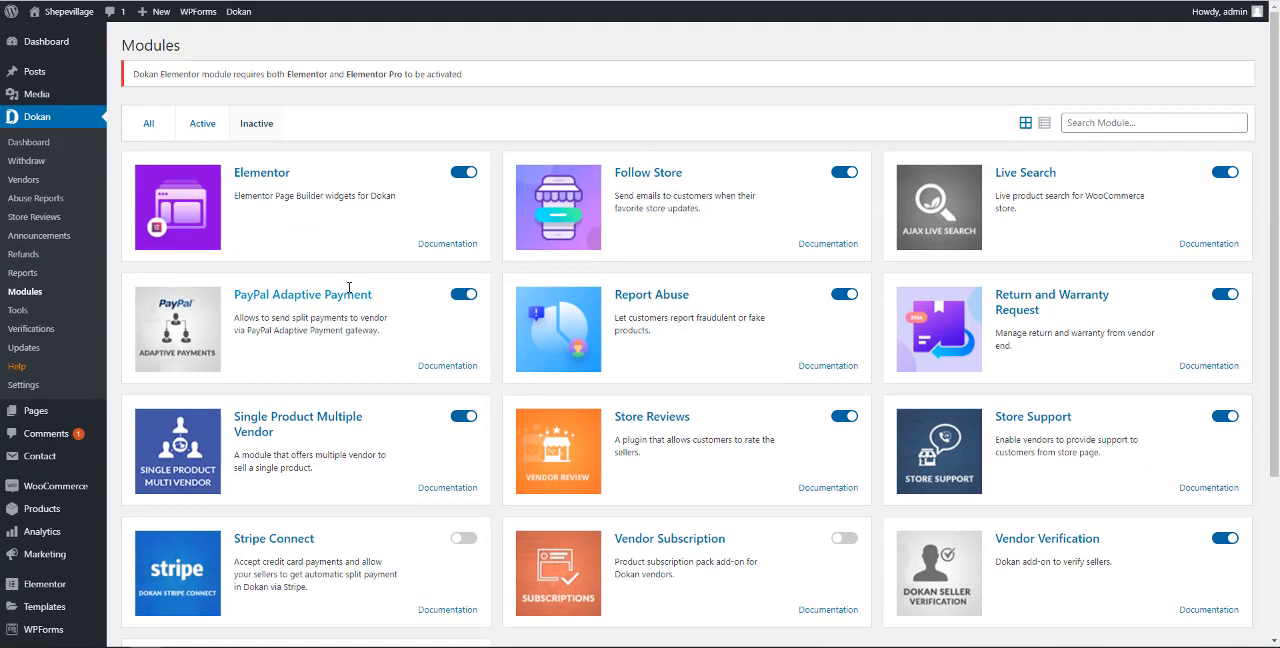
Step: Open the Dokan settings and open the site's front end in a separate tab
{"action": "left_click", "coordinate": [31, 393]}
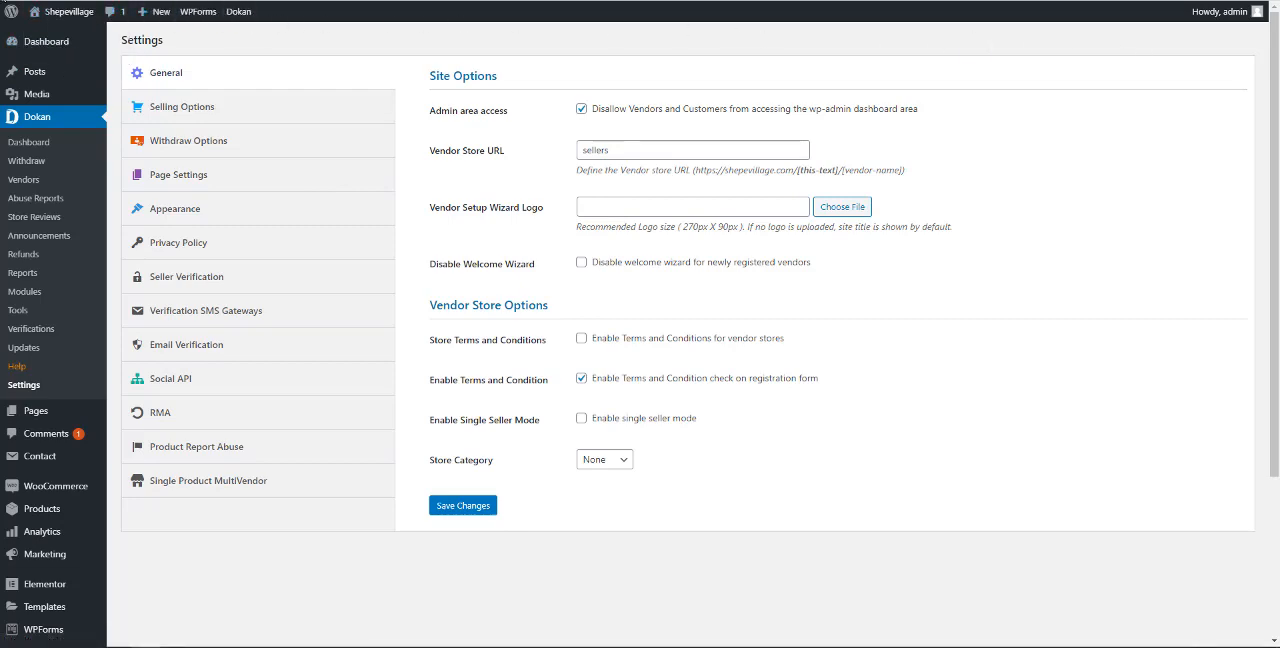
{"action": "mouse_move", "coordinate": [55, 12]}
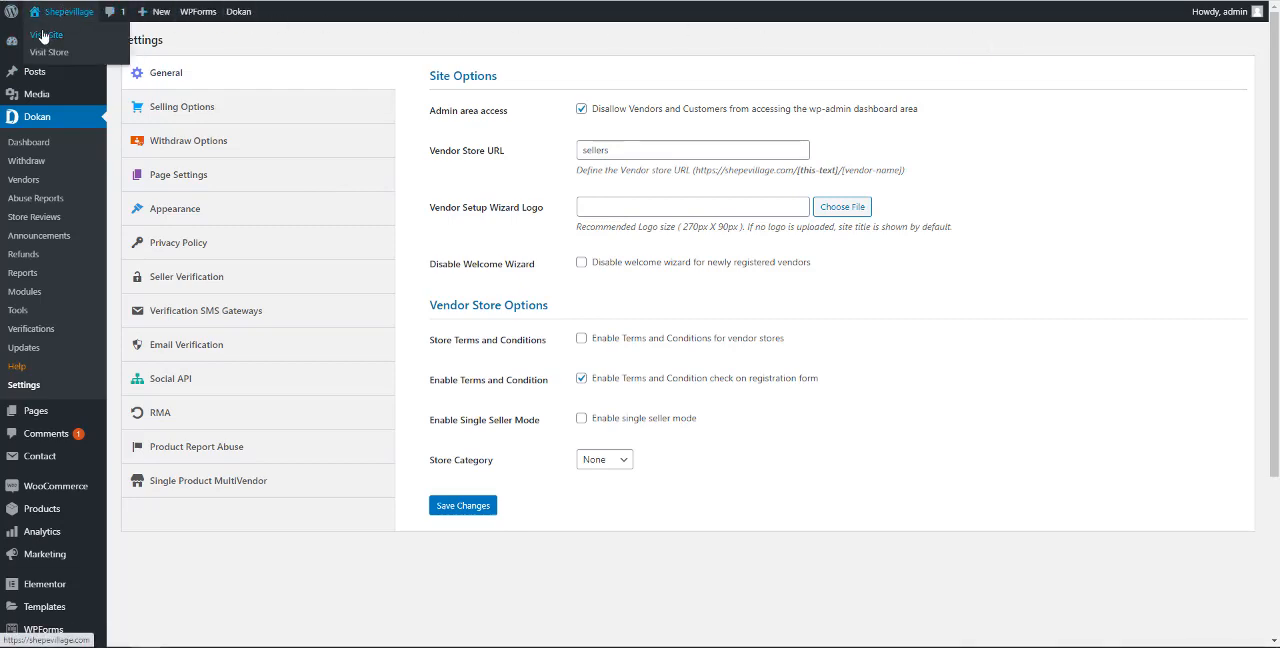
{"action": "right_click", "coordinate": [43, 36]}
{"action": "left_click", "coordinate": [90, 40]}
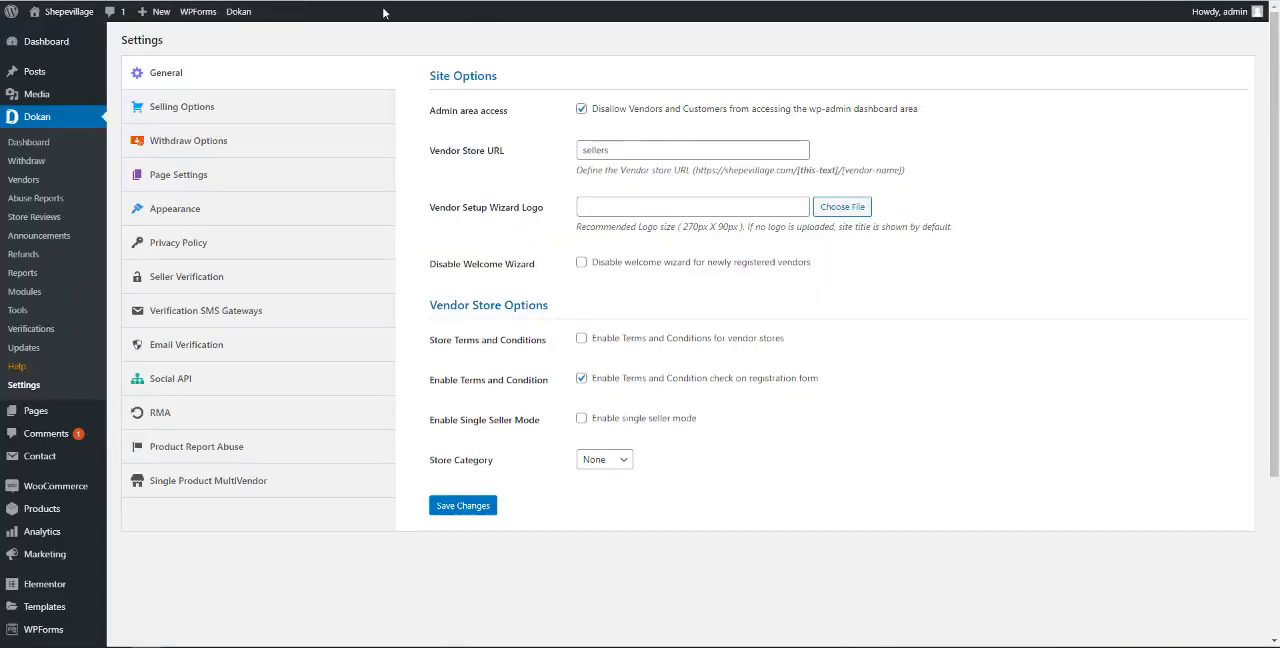
Step: Return to the Dokan general settings and examine the admin area access and vendor store URL options
{"action": "left_click", "coordinate": [385, 1]}
{"action": "left_click", "coordinate": [581, 112]}
{"action": "double_click", "coordinate": [634, 155]}
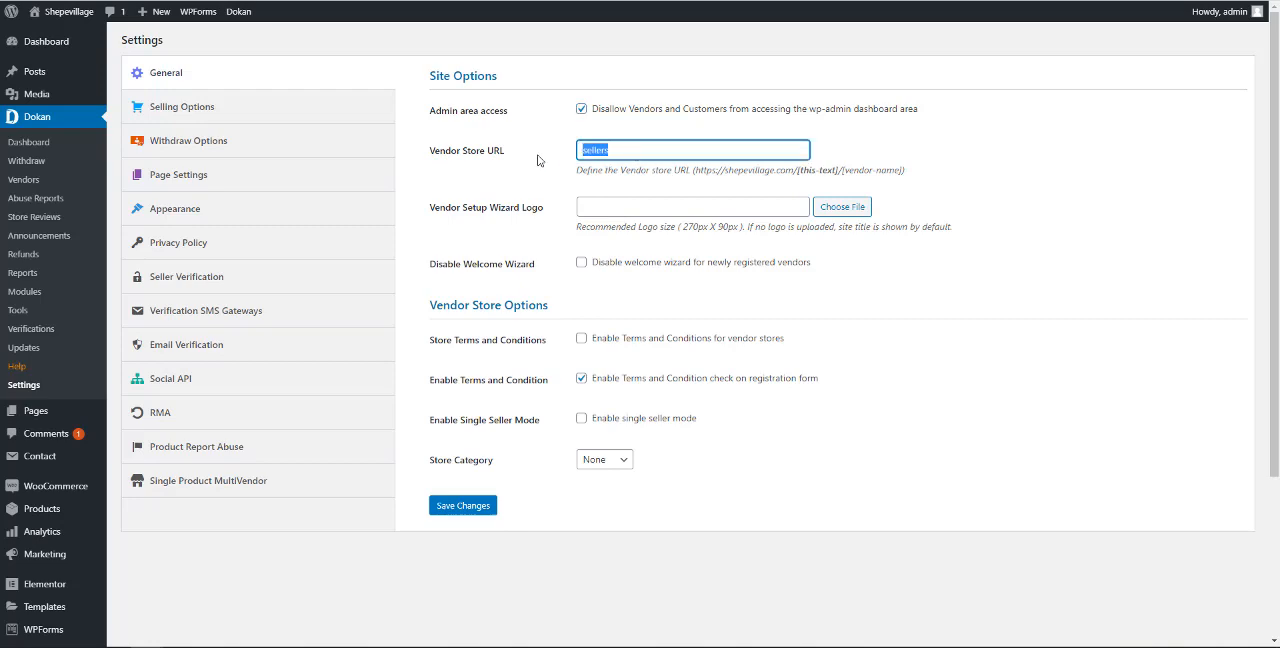
{"action": "left_click", "coordinate": [516, 163]}
{"action": "double_click", "coordinate": [623, 151]}
{"action": "left_click", "coordinate": [514, 159]}
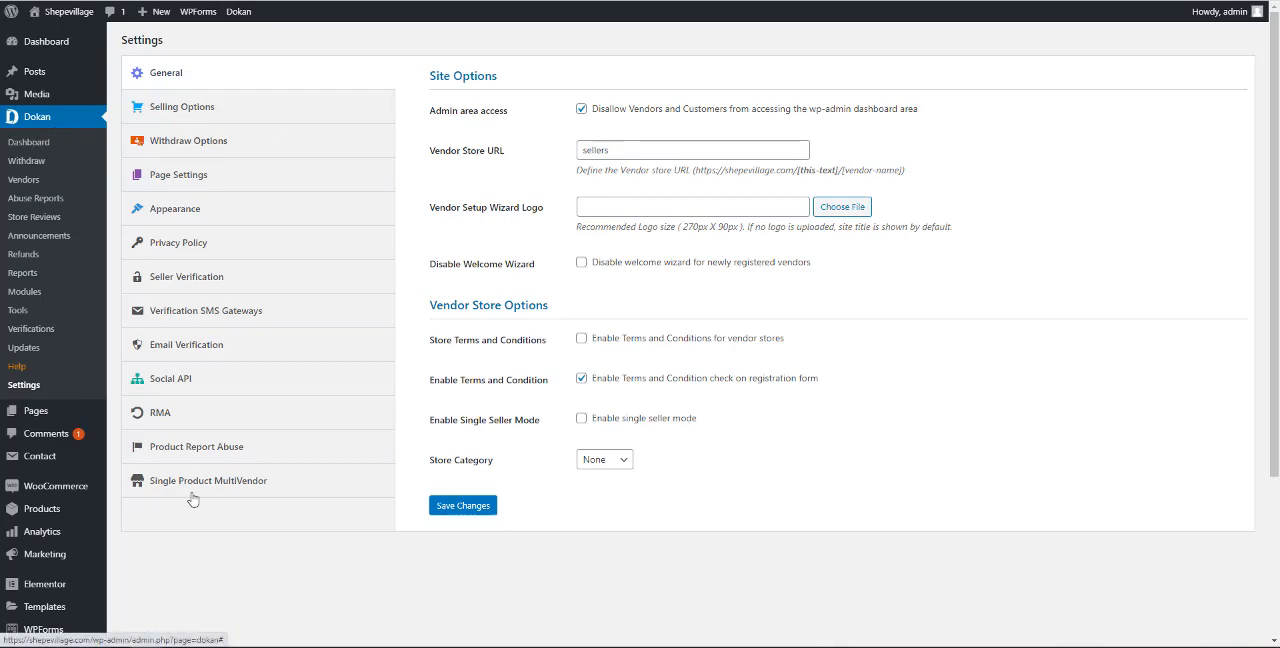
{"action": "mouse_move", "coordinate": [45, 488]}
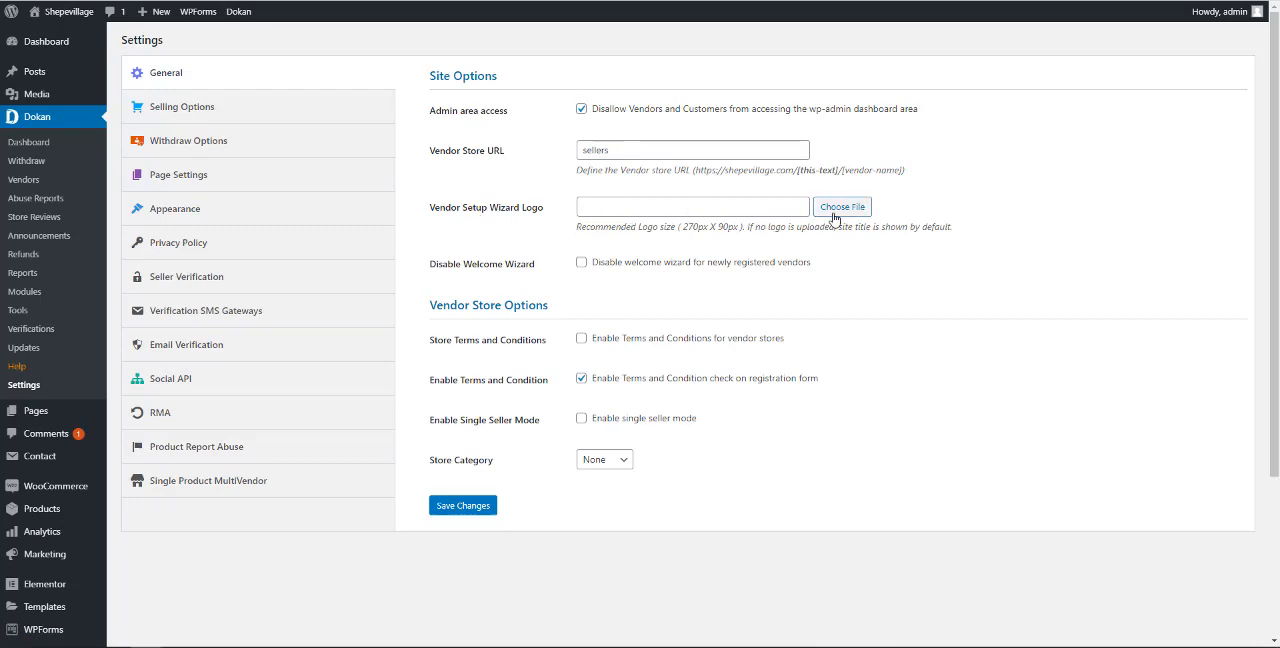
Step: Choose the ShepeVillage logo from the media library as the vendor setup wizard logo
{"action": "left_click", "coordinate": [841, 208]}
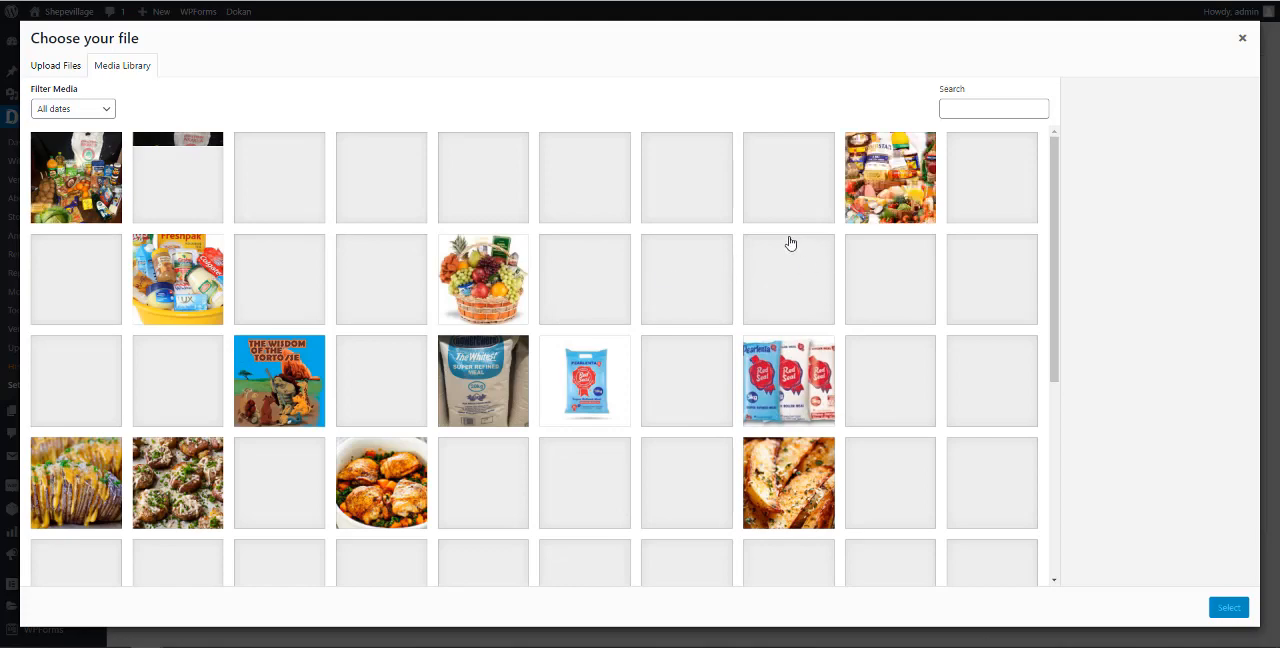
{"action": "scroll", "coordinate": [700, 255], "scroll_direction": "down", "scroll_amount": 5}
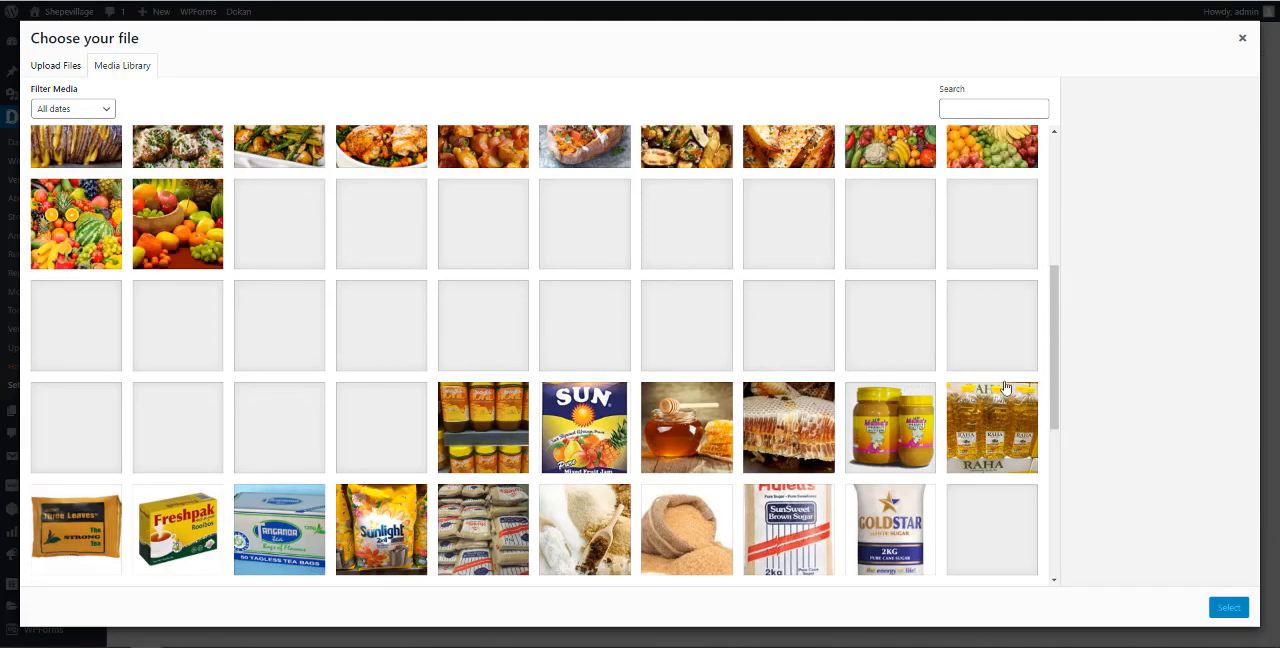
{"action": "scroll", "coordinate": [495, 352], "scroll_direction": "down", "scroll_amount": 5}
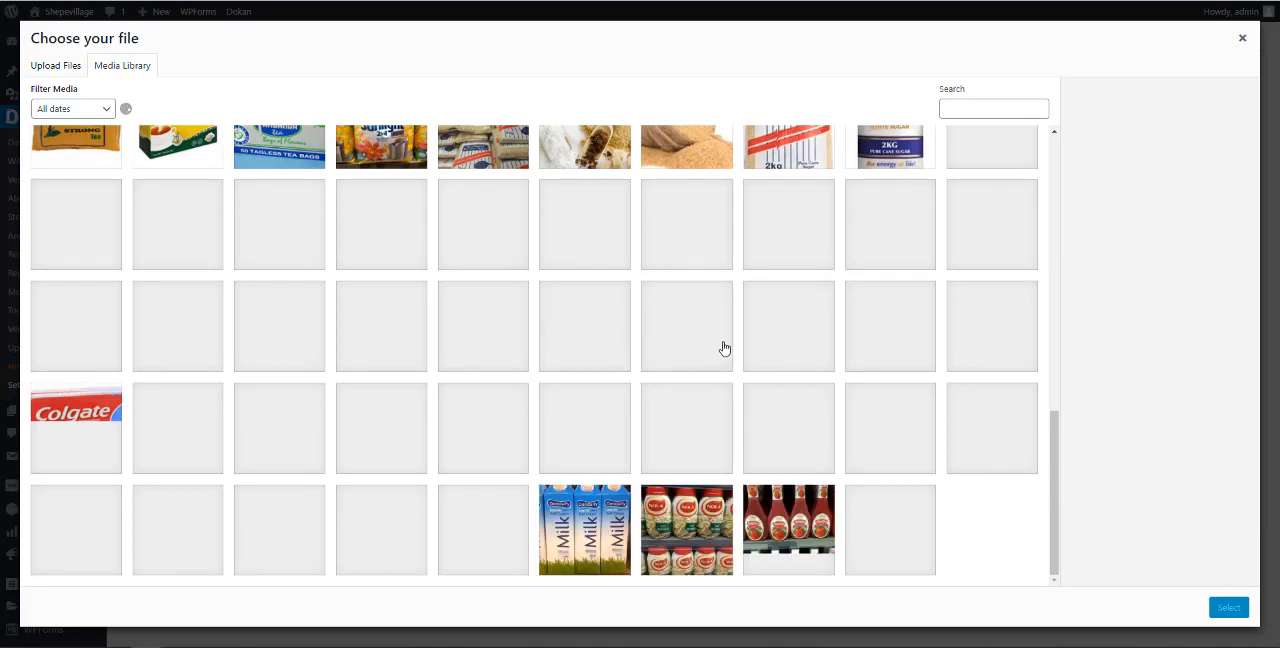
{"action": "scroll", "coordinate": [512, 324], "scroll_direction": "down", "scroll_amount": 2}
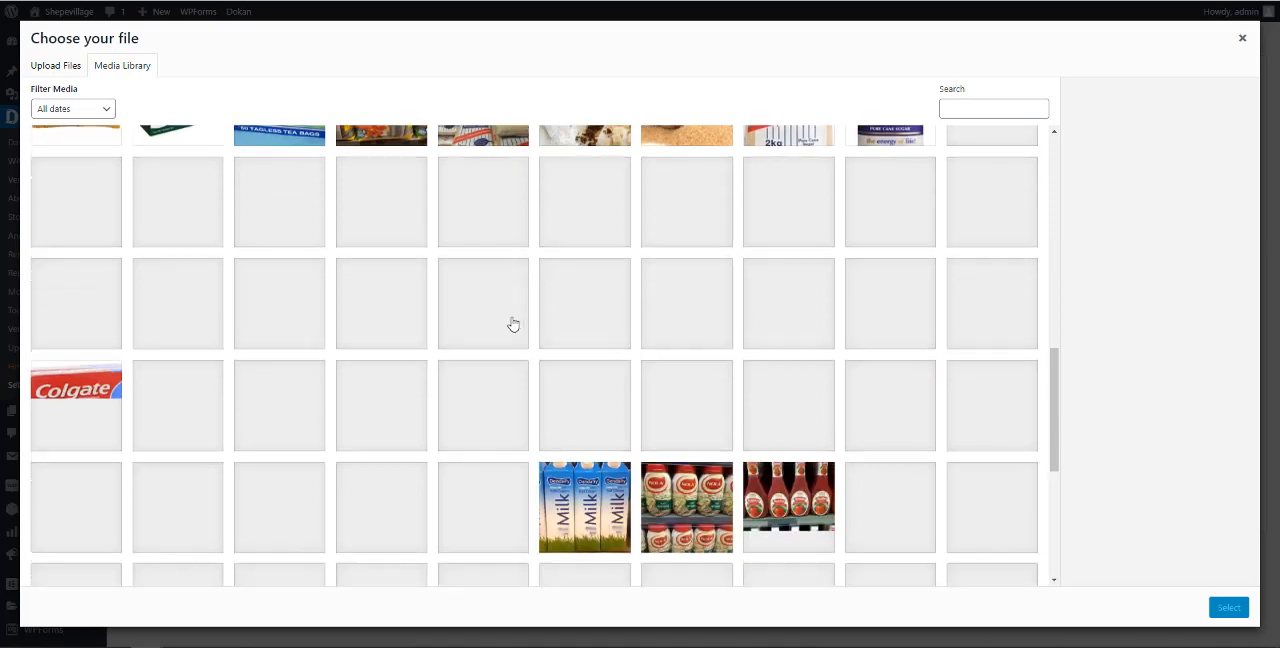
{"action": "scroll", "coordinate": [505, 322], "scroll_direction": "down", "scroll_amount": 4}
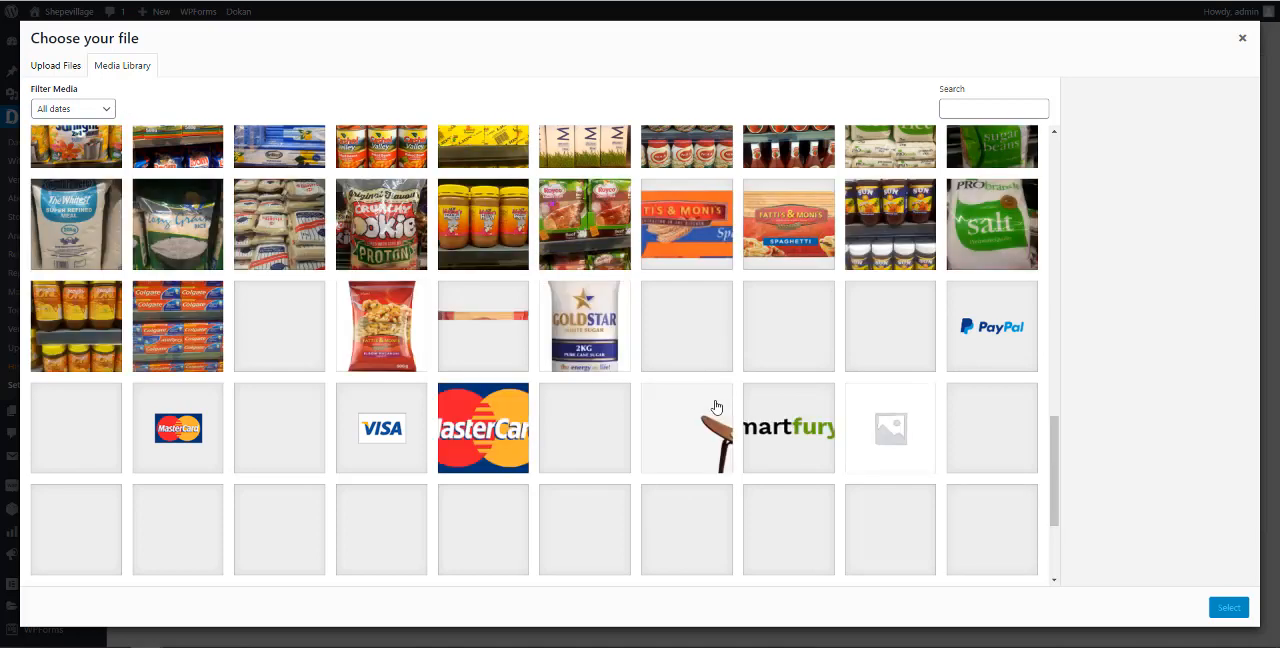
{"action": "scroll", "coordinate": [450, 400], "scroll_direction": "down", "scroll_amount": 2}
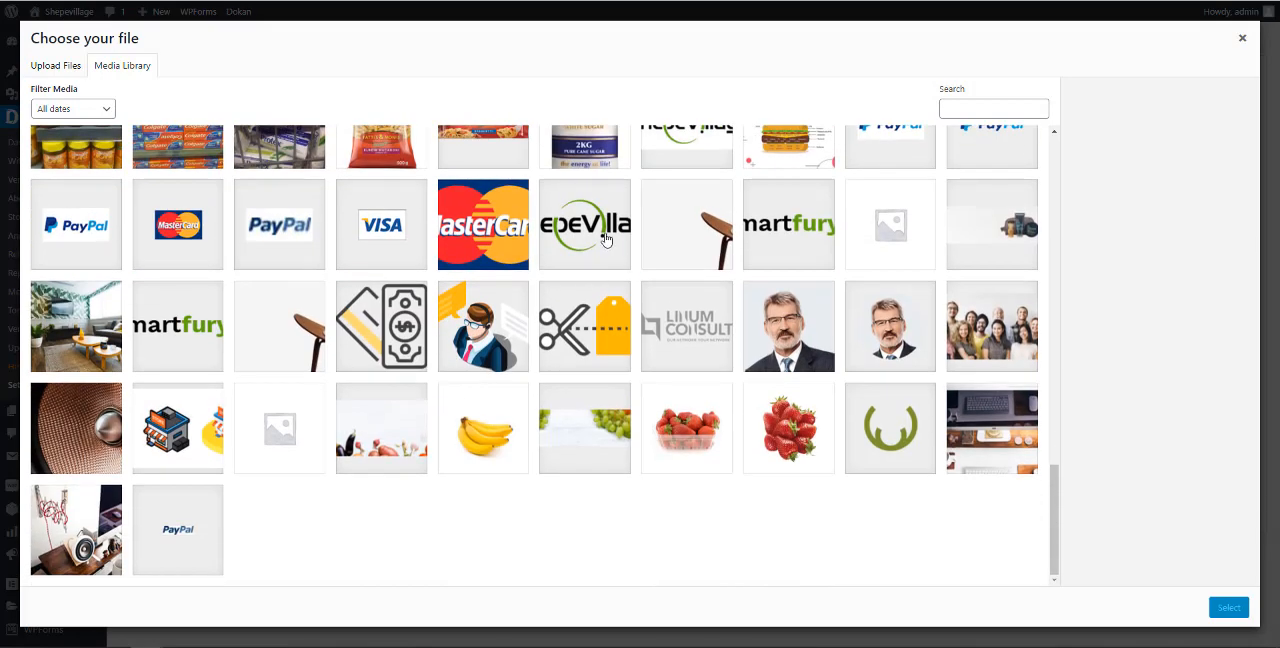
{"action": "left_click", "coordinate": [595, 238]}
{"action": "left_click", "coordinate": [1228, 607]}
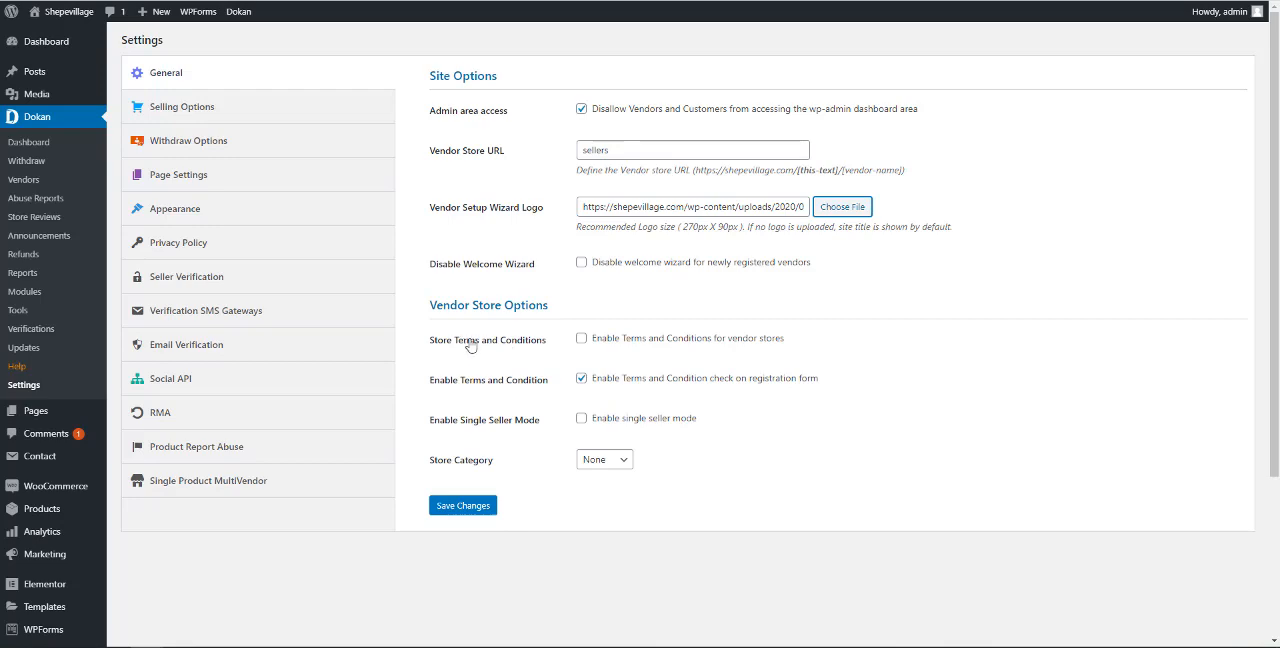
Step: Enable terms and conditions for vendor stores and enable single seller mode
{"action": "left_click", "coordinate": [582, 341]}
{"action": "left_click", "coordinate": [584, 423]}
Step: Set the store category to Single and save the general settings
{"action": "left_click_drag", "start_coordinate": [437, 465], "coordinate": [566, 477]}
{"action": "left_click", "coordinate": [591, 462]}
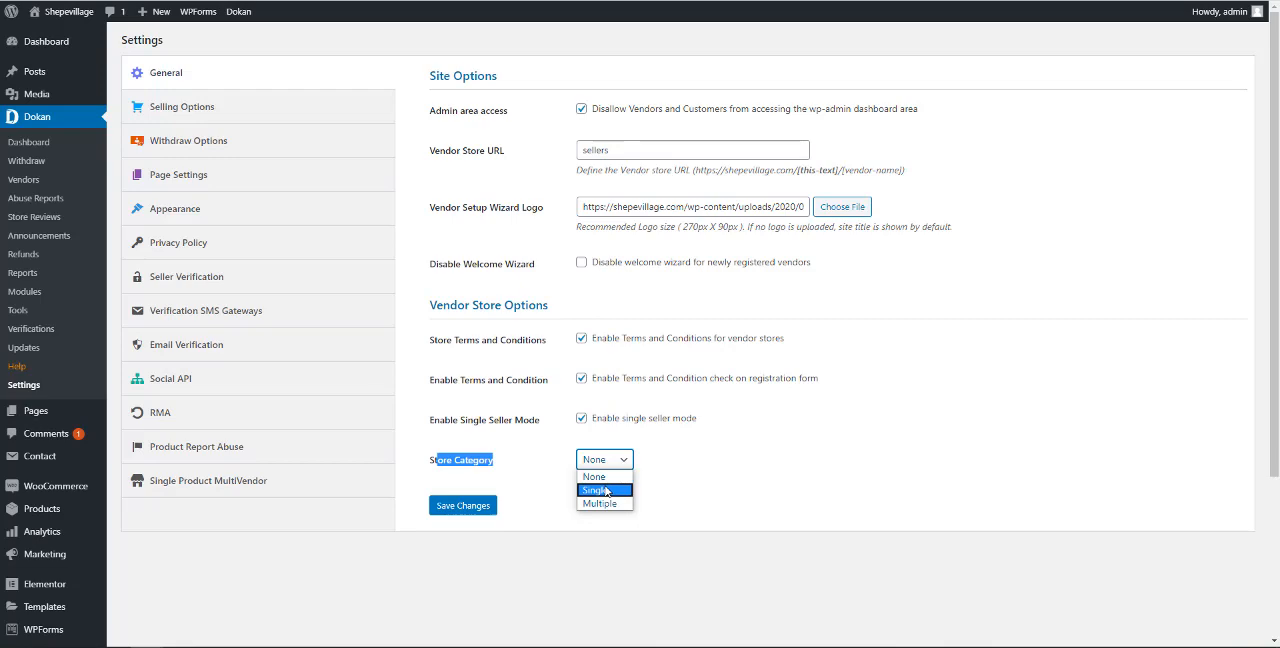
{"action": "left_click", "coordinate": [536, 471]}
{"action": "left_click", "coordinate": [607, 465]}
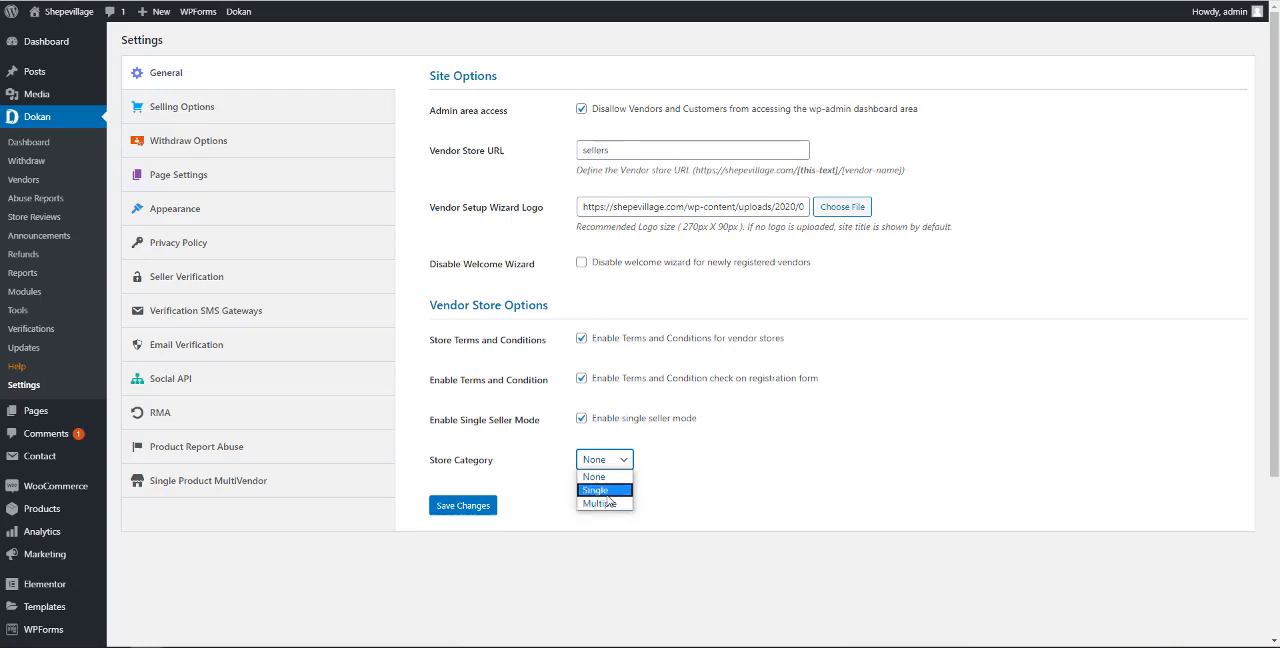
{"action": "left_click", "coordinate": [605, 490]}
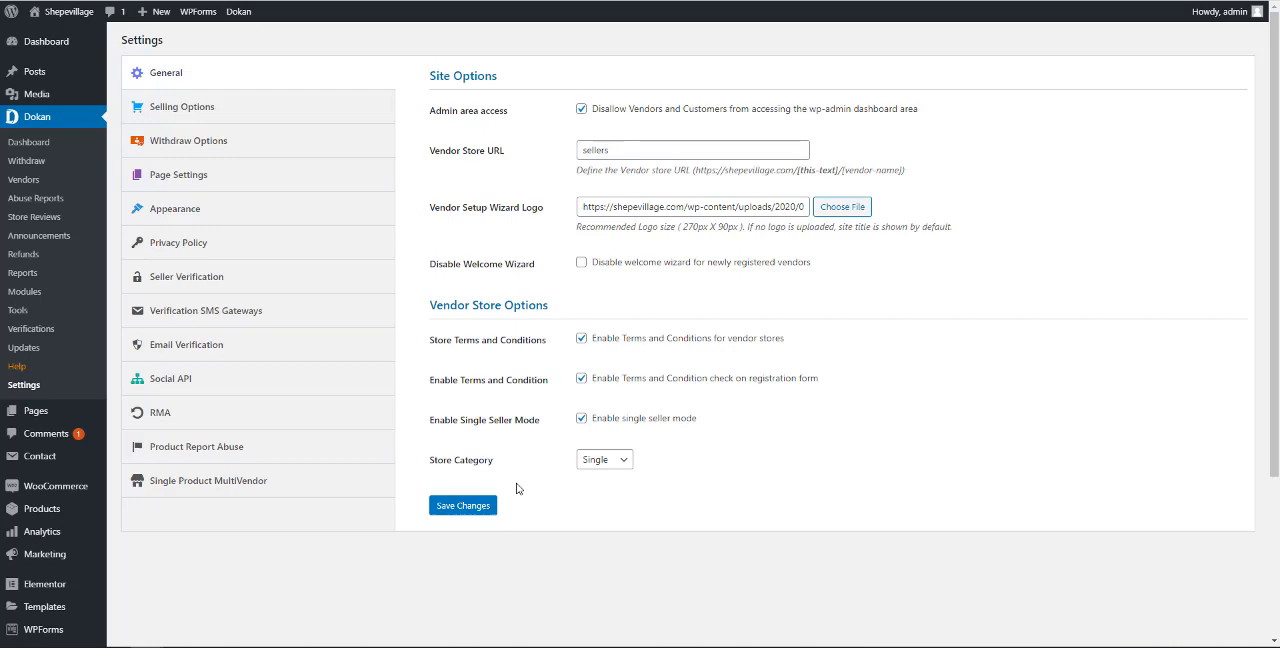
{"action": "left_click", "coordinate": [614, 462]}
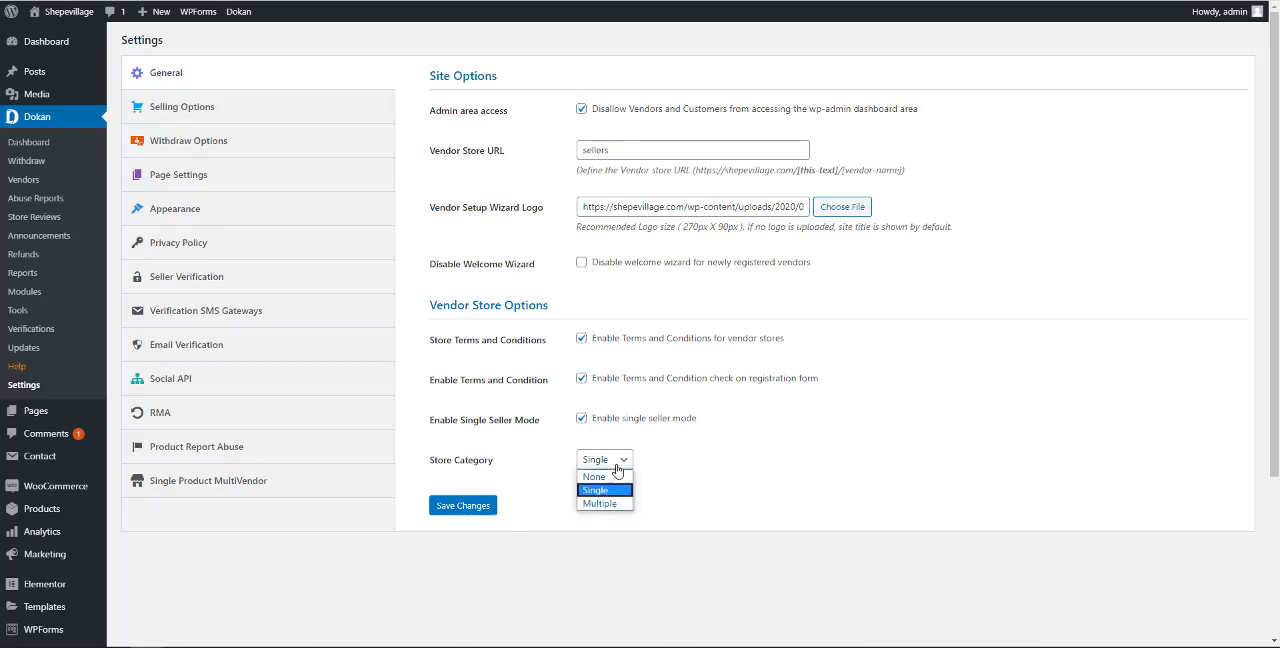
{"action": "left_click", "coordinate": [593, 489]}
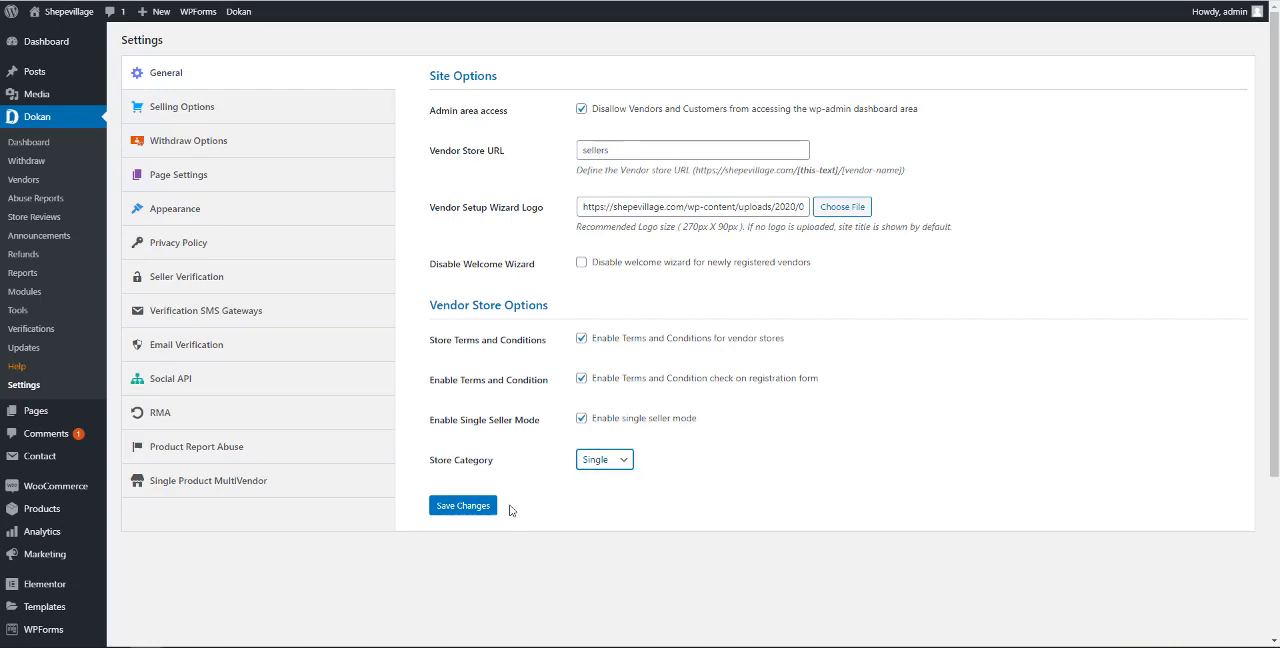
{"action": "left_click", "coordinate": [469, 511]}
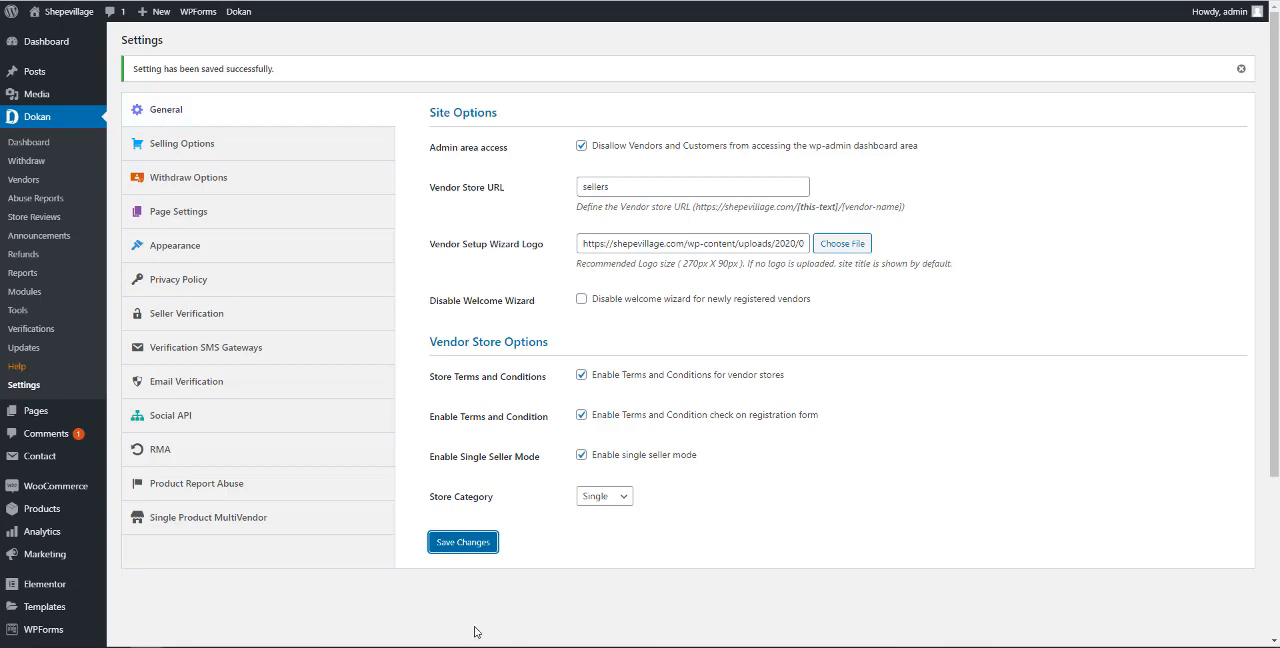
{"action": "left_click", "coordinate": [376, 647]}
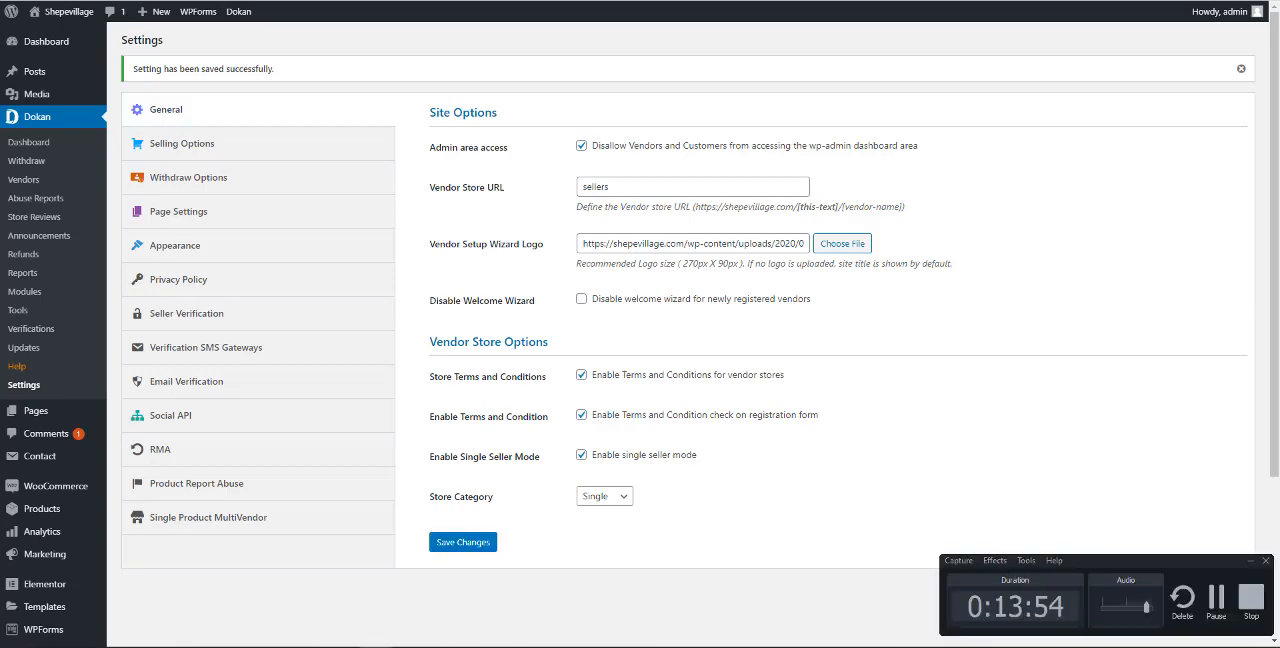
{"action": "left_click", "coordinate": [1218, 606]}
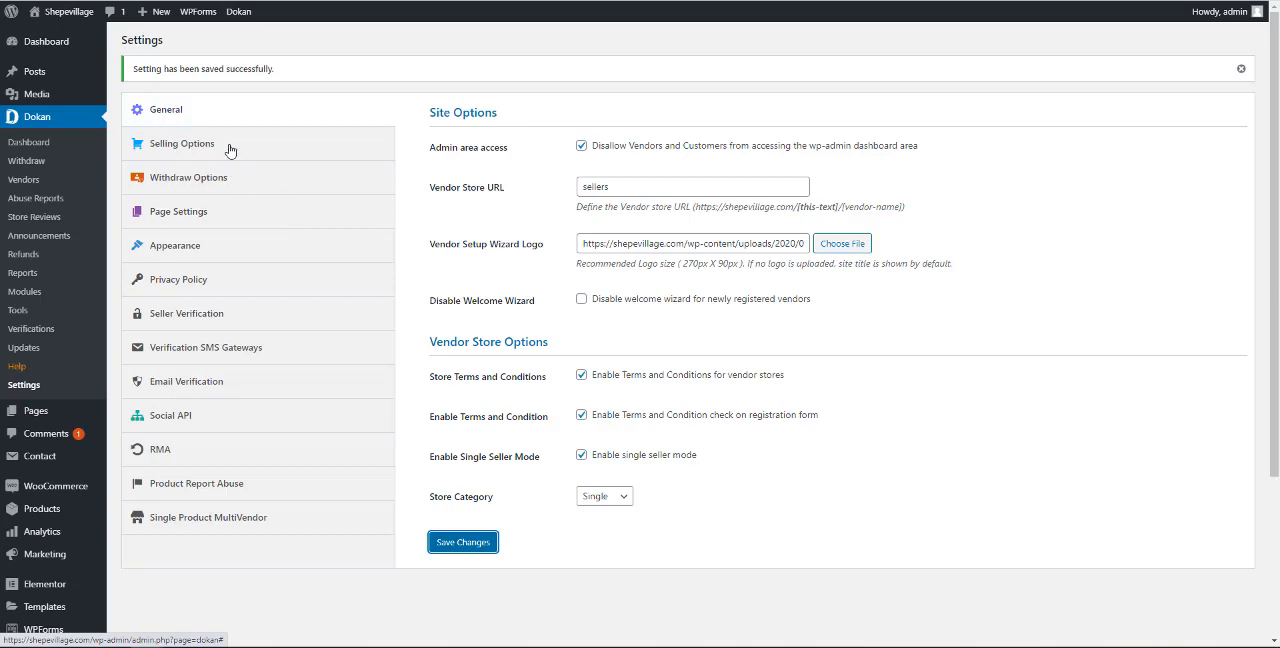
Step: Open the selling options and choose the vendor commission type
{"action": "left_click", "coordinate": [207, 147]}
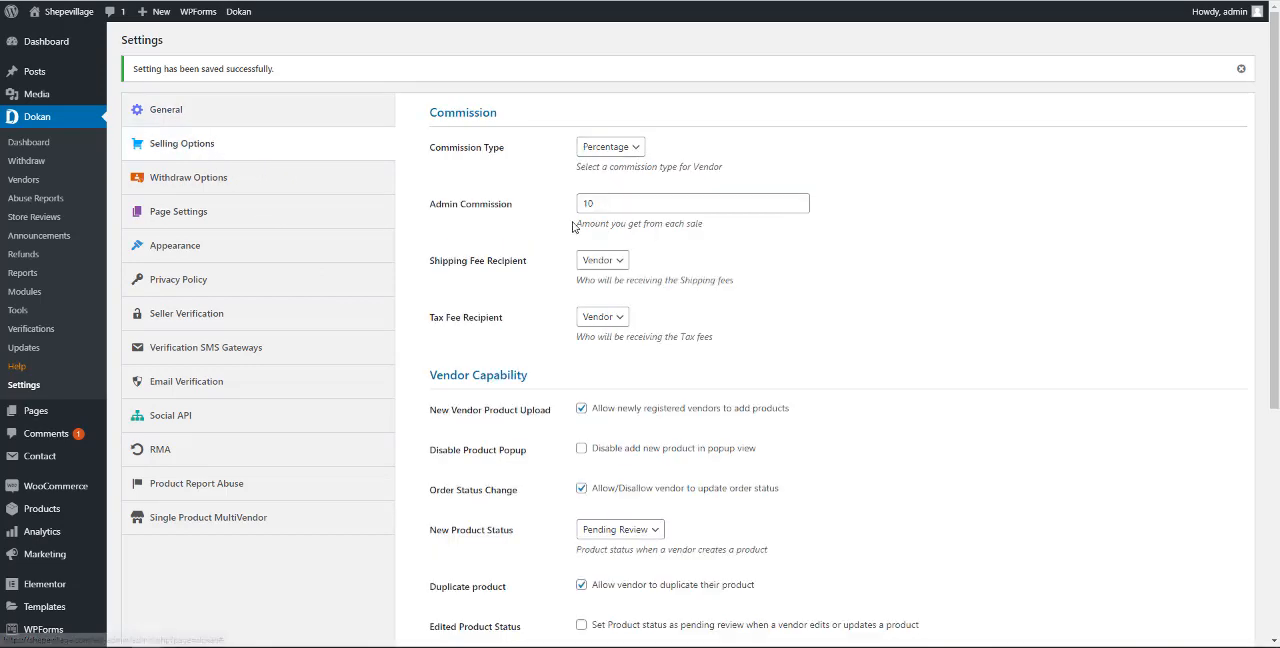
{"action": "left_click", "coordinate": [600, 147]}
{"action": "left_click", "coordinate": [600, 175]}
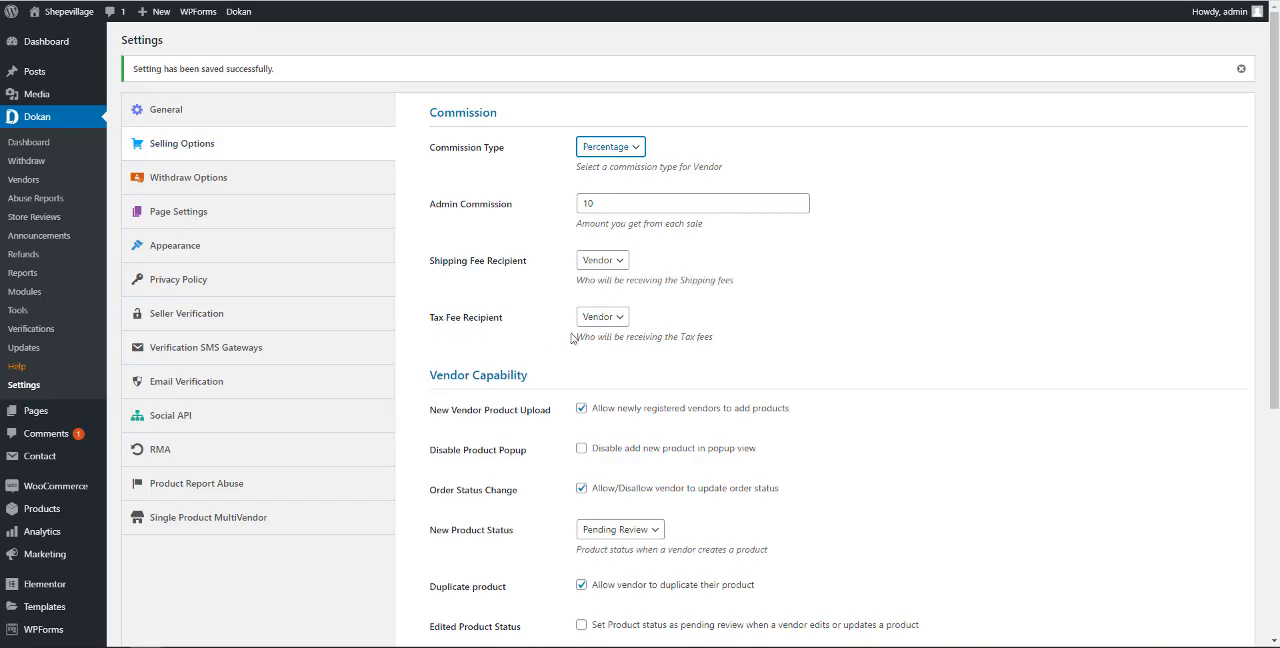
Step: Disable adding new products in popup view under the vendor capabilities and review the neighbouring product upload option
{"action": "scroll", "coordinate": [605, 330], "scroll_direction": "down", "scroll_amount": 3}
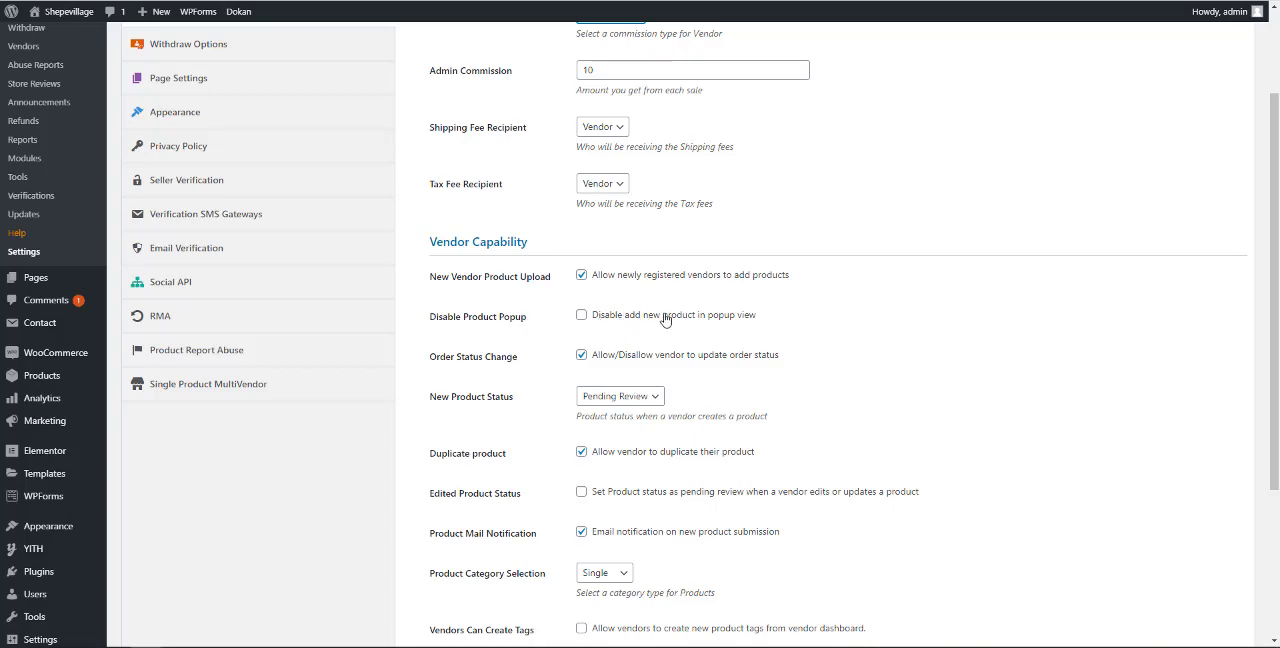
{"action": "left_click", "coordinate": [581, 315]}
{"action": "scroll", "coordinate": [714, 380], "scroll_direction": "down", "scroll_amount": 1}
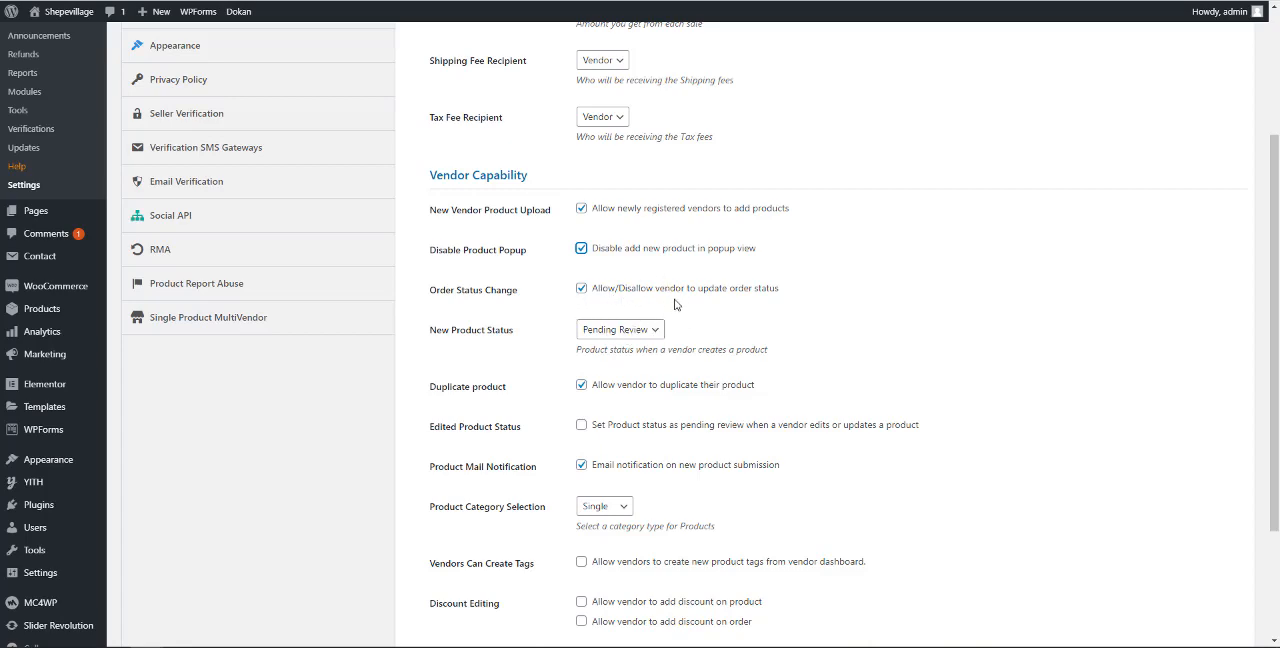
{"action": "scroll", "coordinate": [609, 313], "scroll_direction": "up", "scroll_amount": 1}
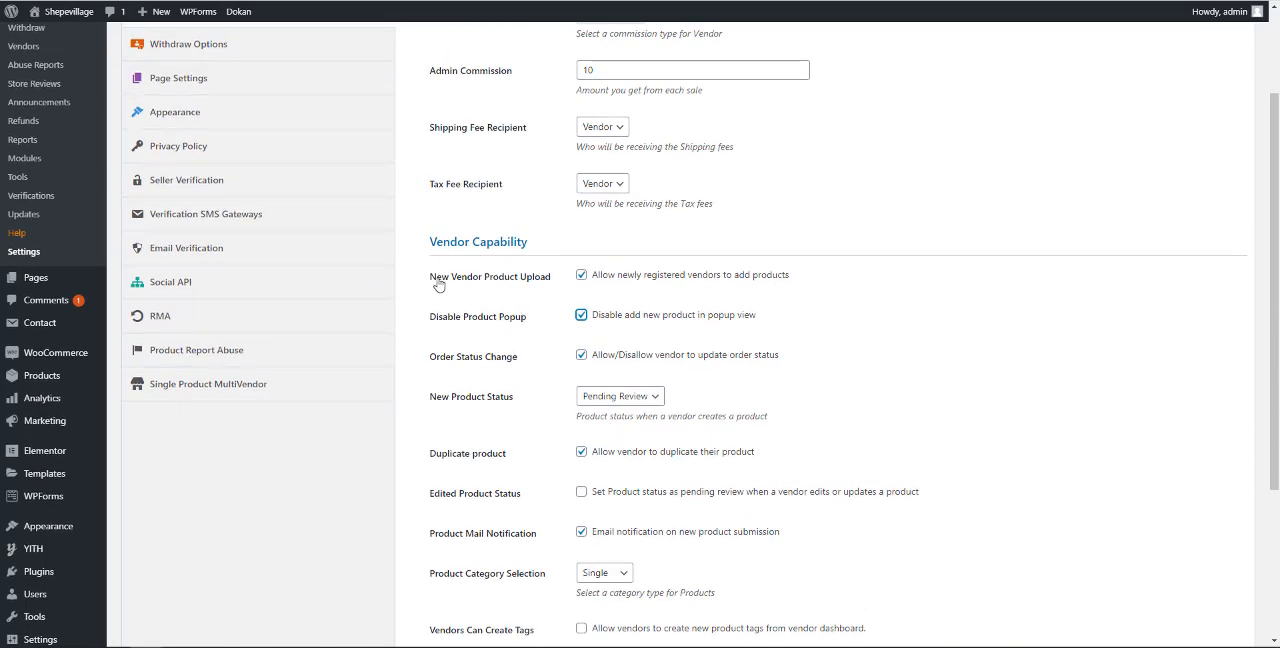
{"action": "left_click_drag", "start_coordinate": [438, 285], "coordinate": [551, 286]}
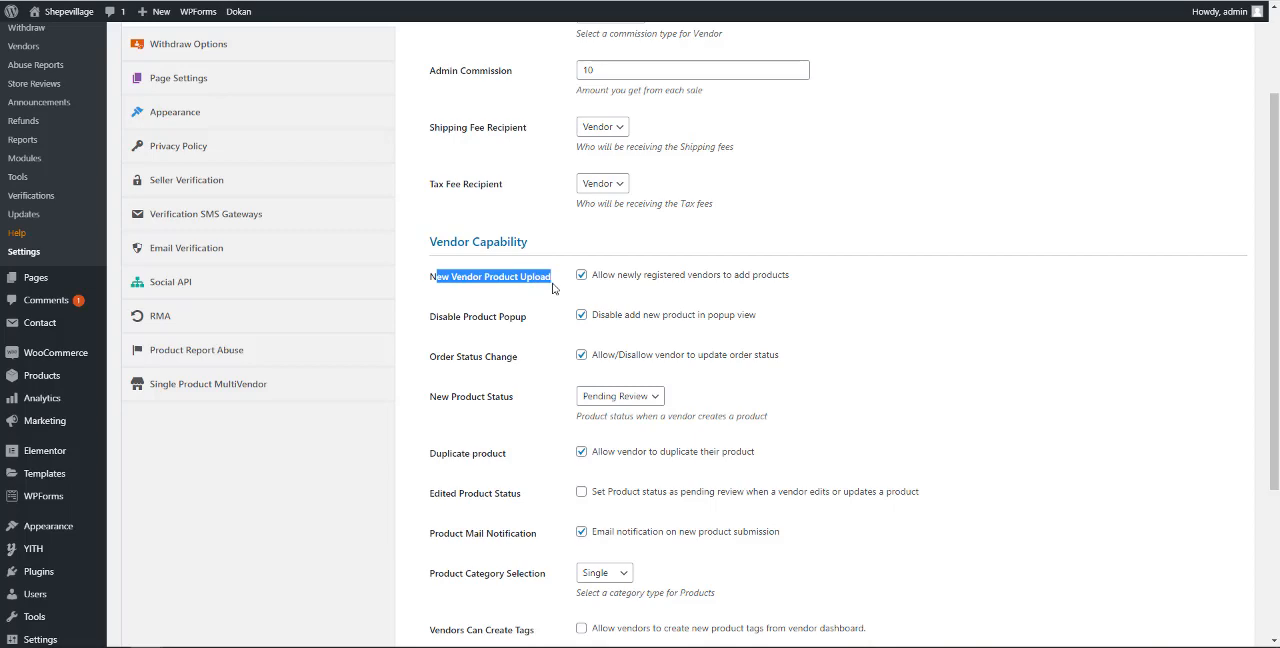
Step: Try Published as the new product status for vendor products and set it back to Pending Review
{"action": "left_click", "coordinate": [607, 400]}
{"action": "left_click", "coordinate": [600, 408]}
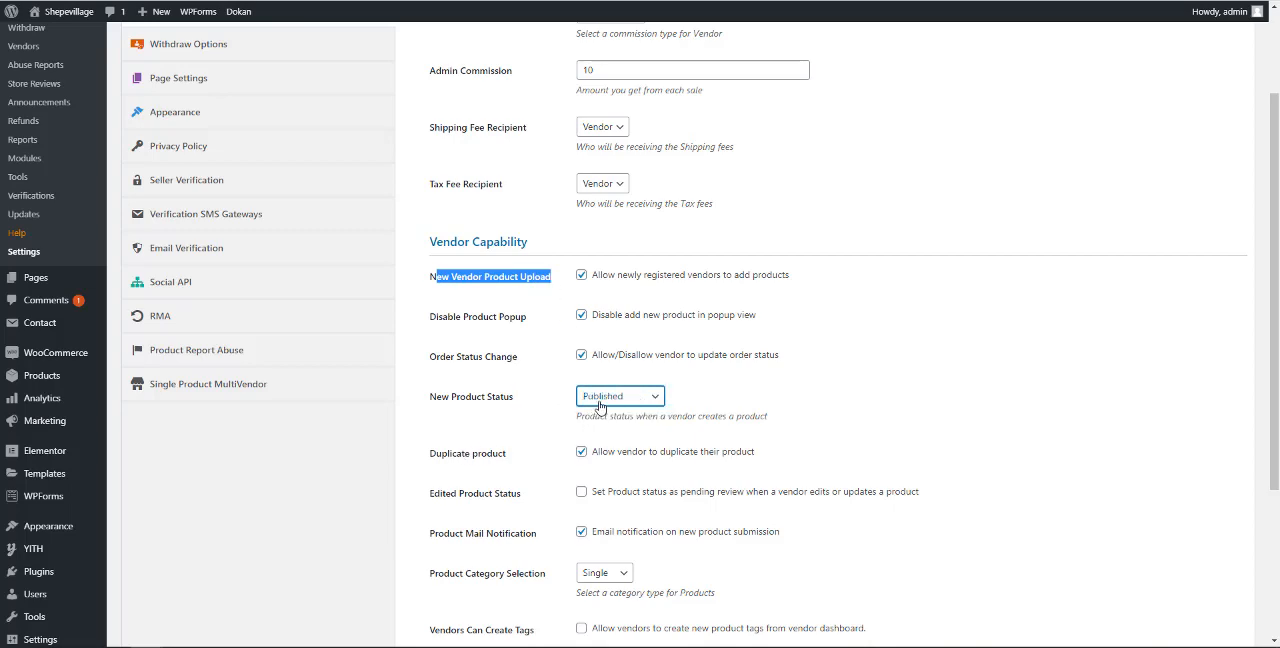
{"action": "left_click", "coordinate": [600, 407]}
{"action": "left_click", "coordinate": [605, 423]}
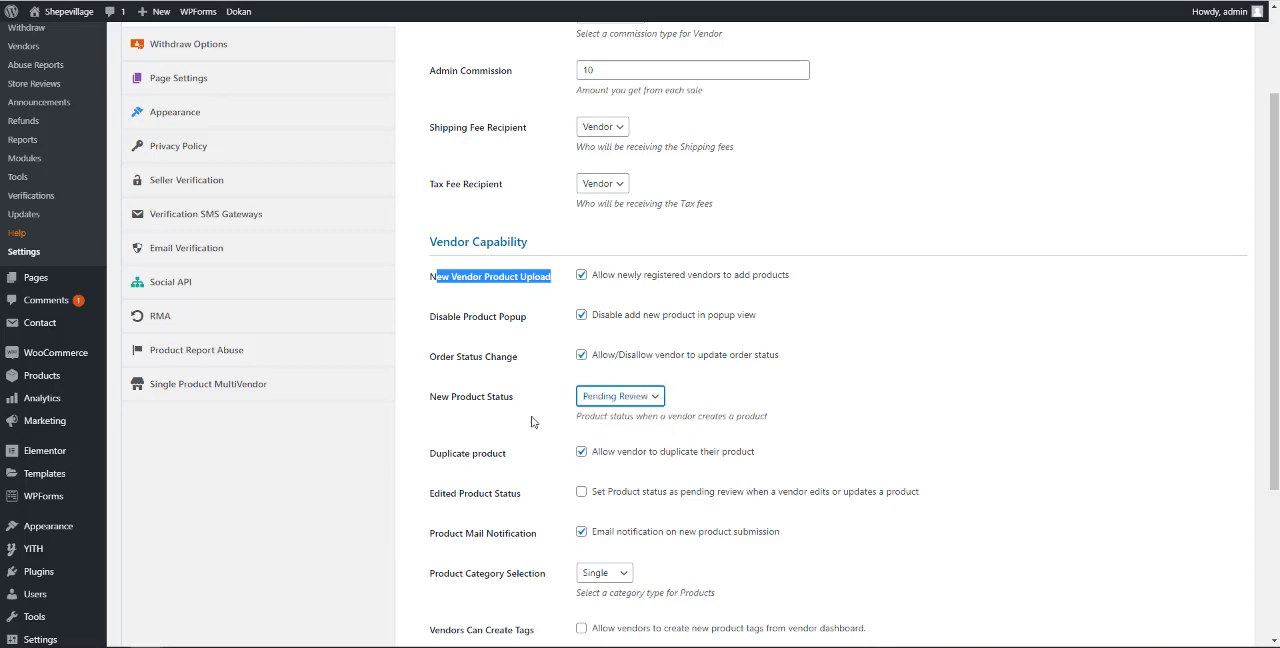
{"action": "left_click", "coordinate": [643, 404]}
{"action": "left_click", "coordinate": [629, 428]}
{"action": "left_click_drag", "start_coordinate": [513, 397], "coordinate": [431, 401]}
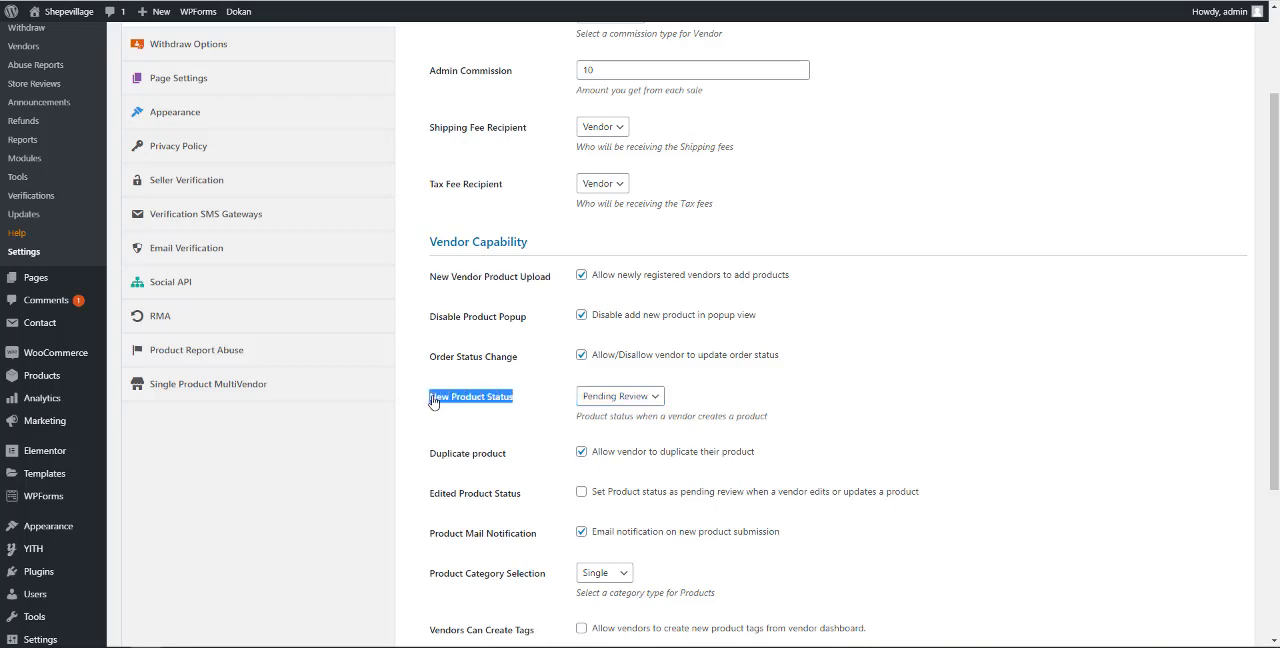
{"action": "left_click", "coordinate": [605, 430]}
{"action": "left_click", "coordinate": [647, 400]}
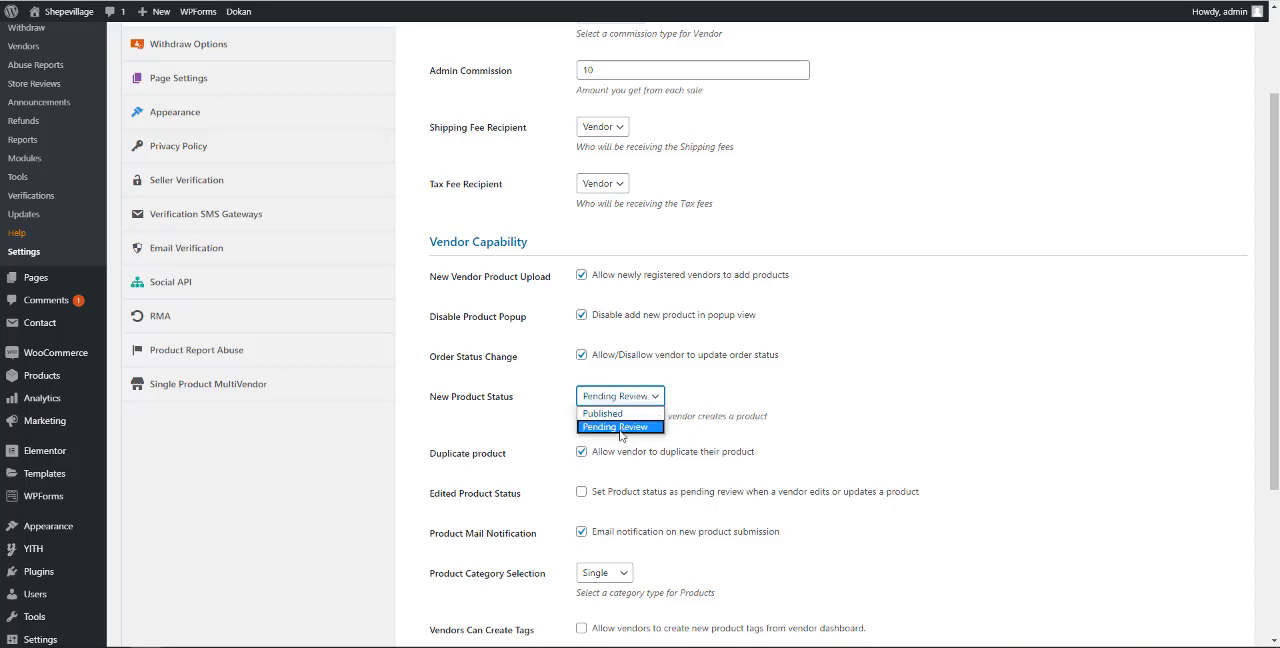
{"action": "left_click", "coordinate": [620, 430]}
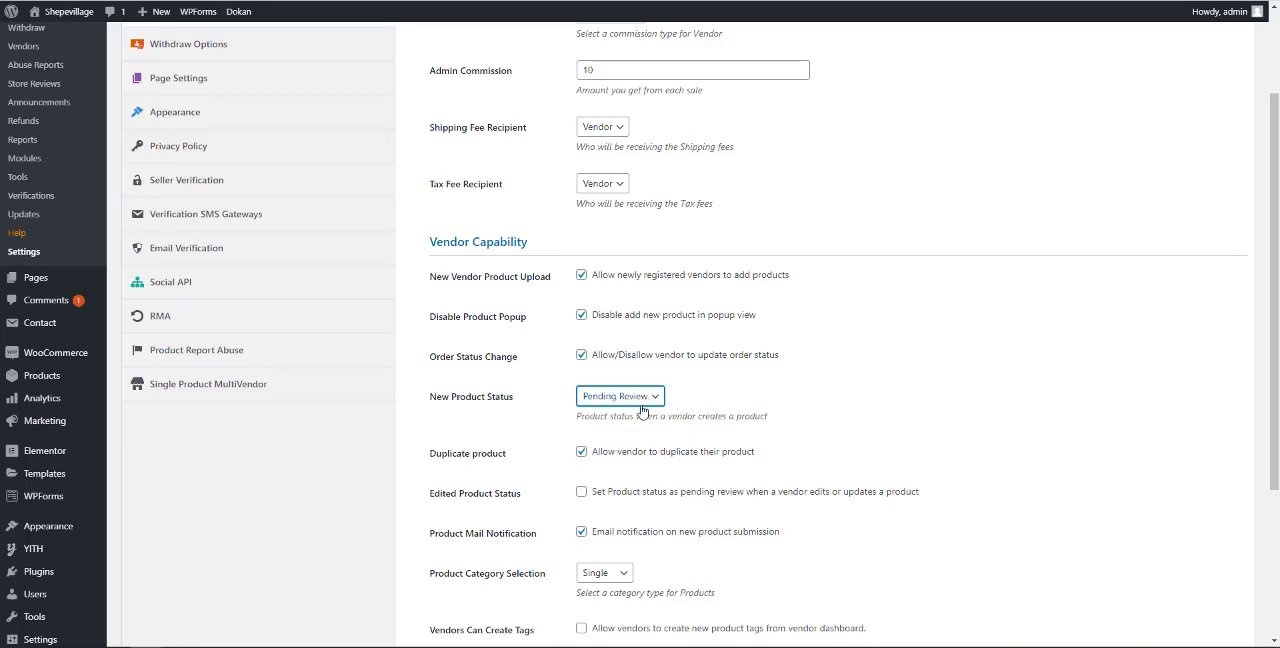
Step: Require pending review whenever a vendor edits or updates a product, and choose Single as the product category selection
{"action": "scroll", "coordinate": [814, 397], "scroll_direction": "down", "scroll_amount": 3}
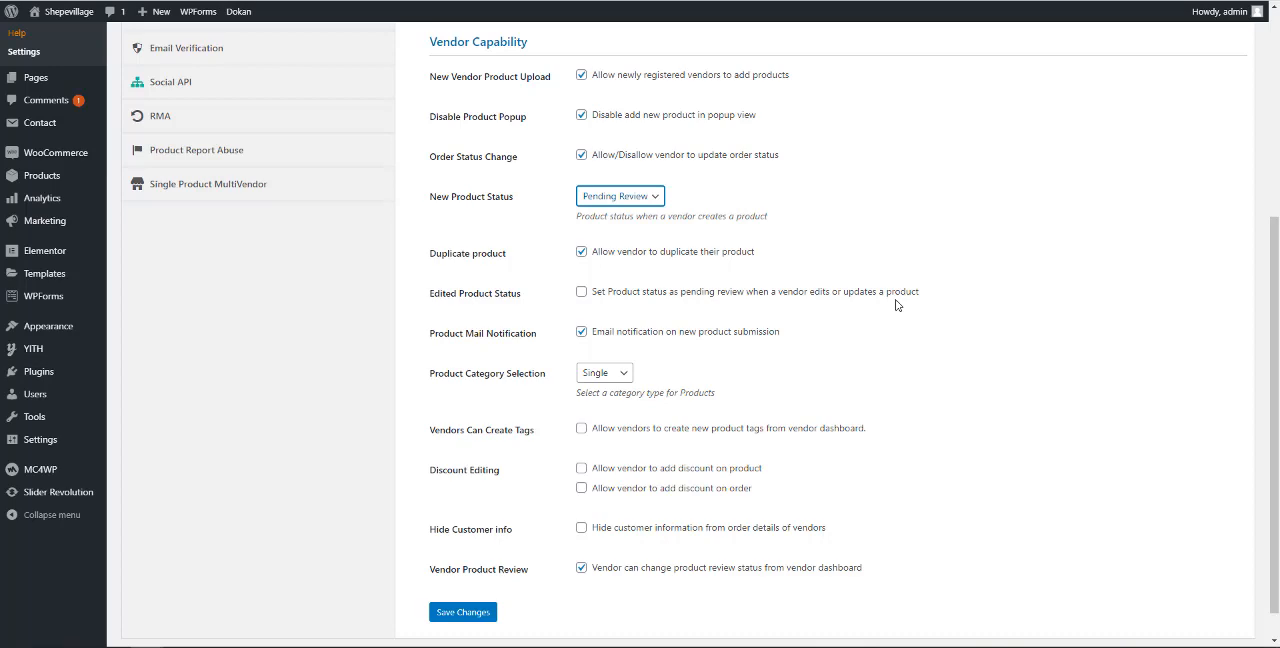
{"action": "scroll", "coordinate": [609, 278], "scroll_direction": "up", "scroll_amount": 1}
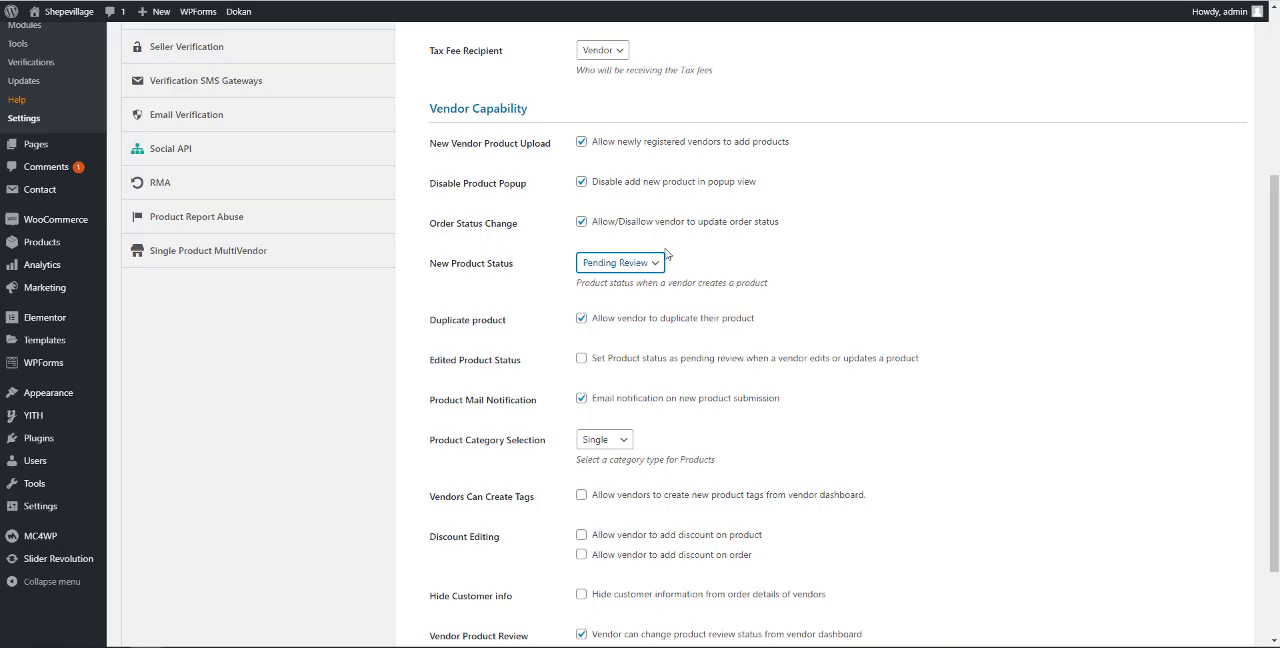
{"action": "left_click", "coordinate": [581, 358]}
{"action": "scroll", "coordinate": [541, 379], "scroll_direction": "down", "scroll_amount": 1}
{"action": "left_click_drag", "start_coordinate": [449, 334], "coordinate": [532, 341]}
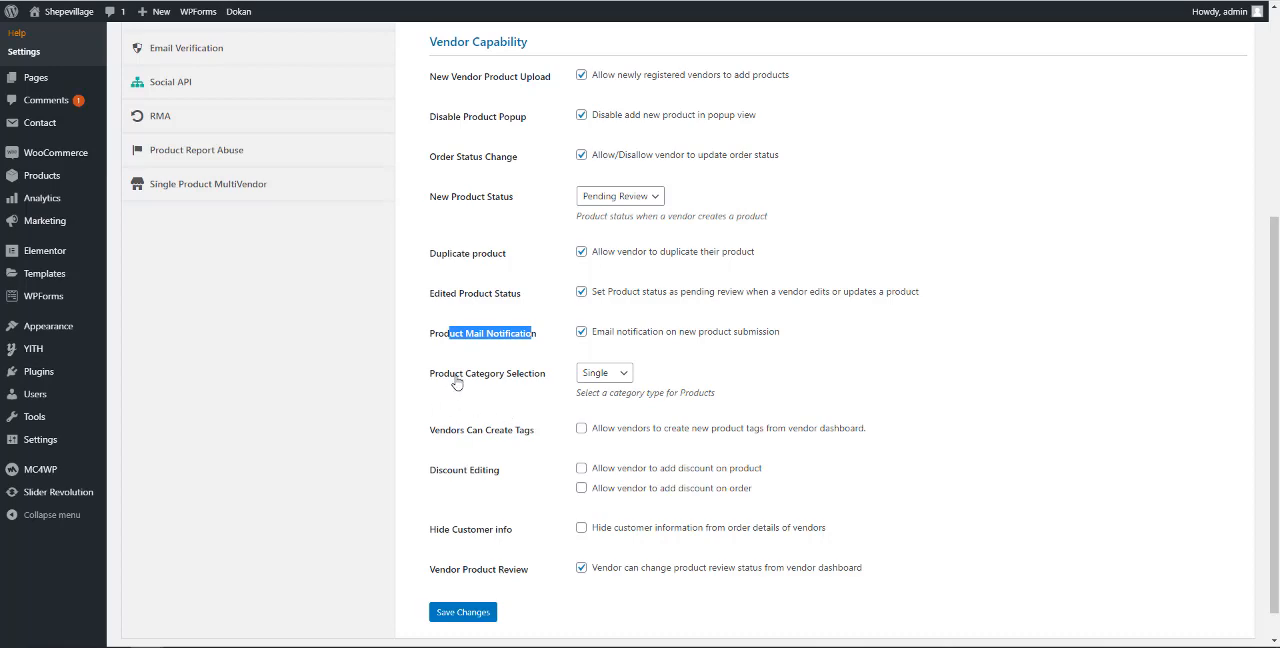
{"action": "left_click", "coordinate": [612, 378]}
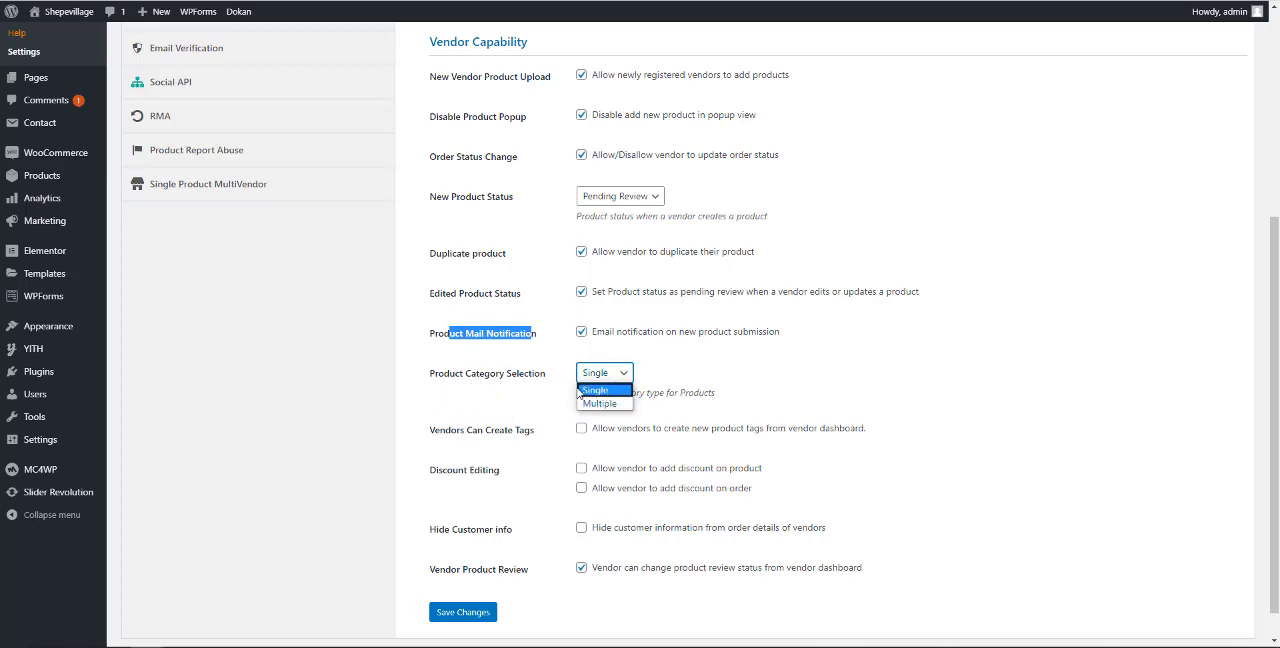
{"action": "left_click", "coordinate": [616, 391]}
{"action": "left_click", "coordinate": [489, 389]}
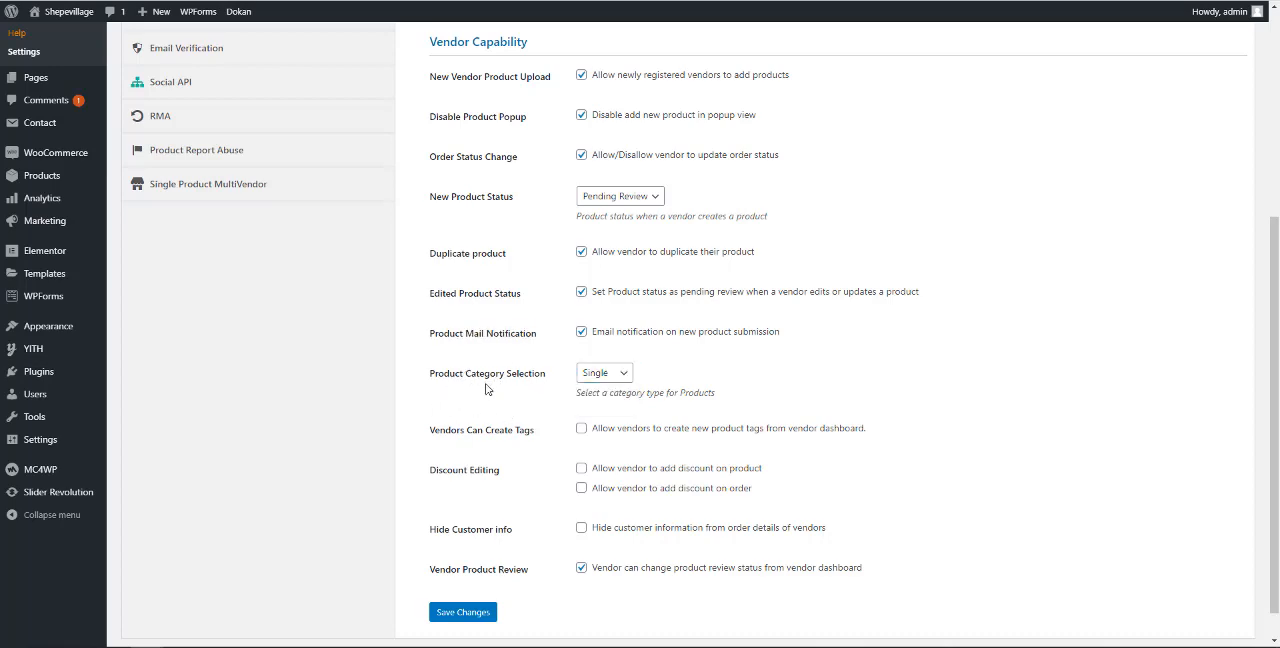
Step: Allow vendors to create new product tags and to add discounts on both products and orders
{"action": "scroll", "coordinate": [660, 370], "scroll_direction": "down", "scroll_amount": 1}
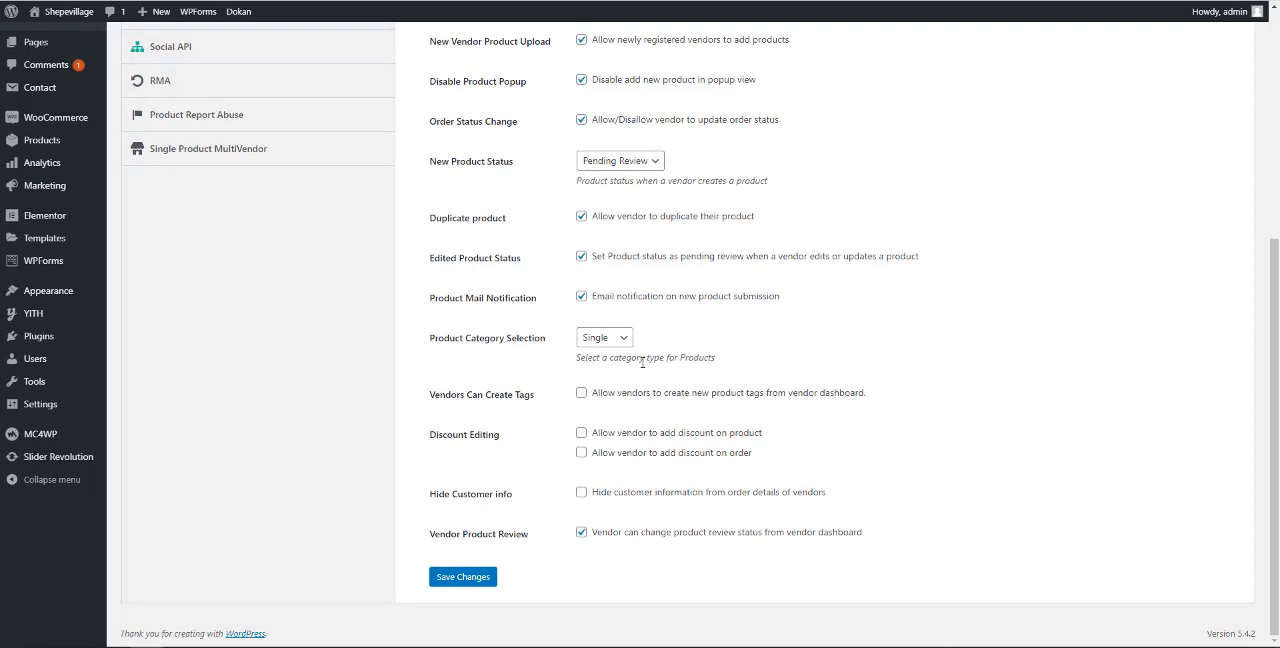
{"action": "left_click", "coordinate": [581, 394]}
{"action": "left_click", "coordinate": [705, 440]}
{"action": "left_click", "coordinate": [618, 455]}
Step: Try hiding customer information from the vendors' order details and turn the option off again
{"action": "left_click_drag", "start_coordinate": [438, 500], "coordinate": [514, 500]}
{"action": "left_click_drag", "start_coordinate": [592, 494], "coordinate": [751, 517]}
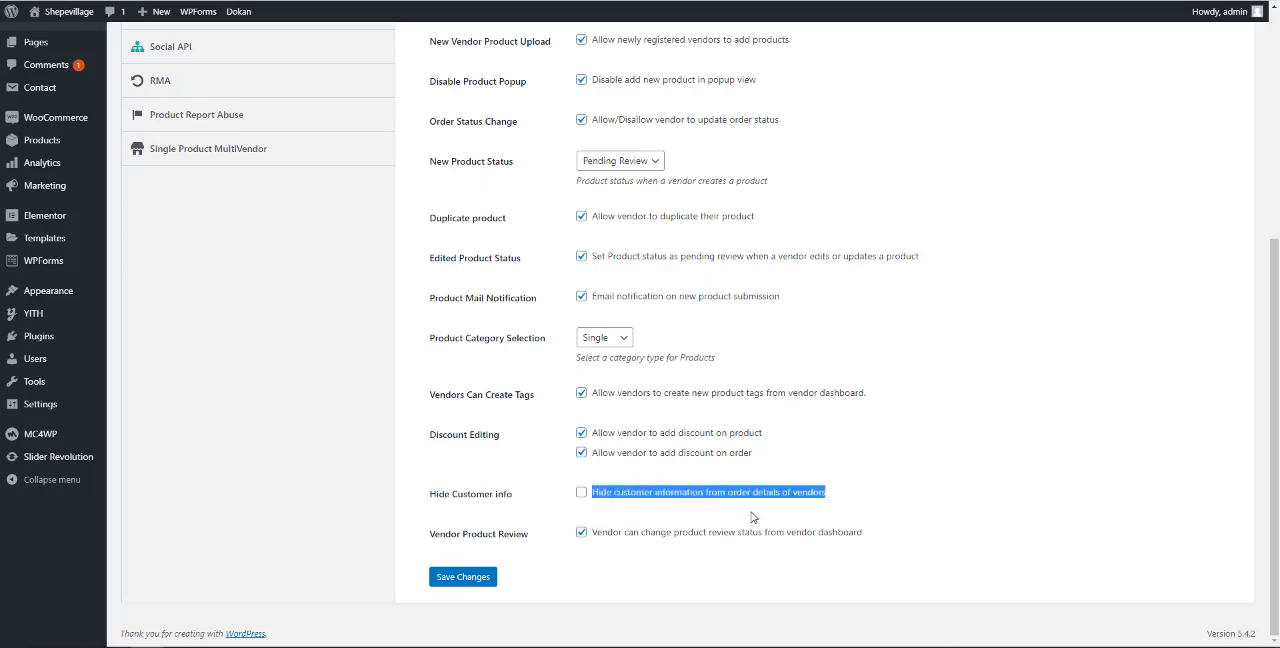
{"action": "left_click", "coordinate": [565, 498]}
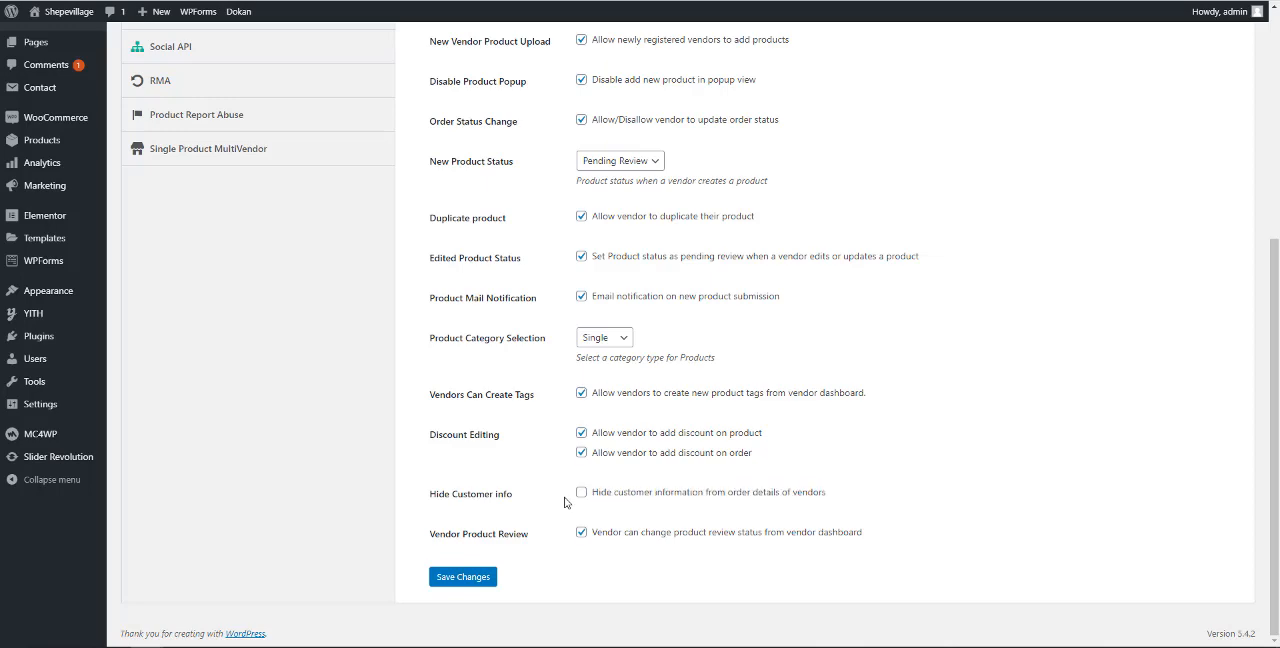
{"action": "left_click_drag", "start_coordinate": [592, 494], "coordinate": [823, 515]}
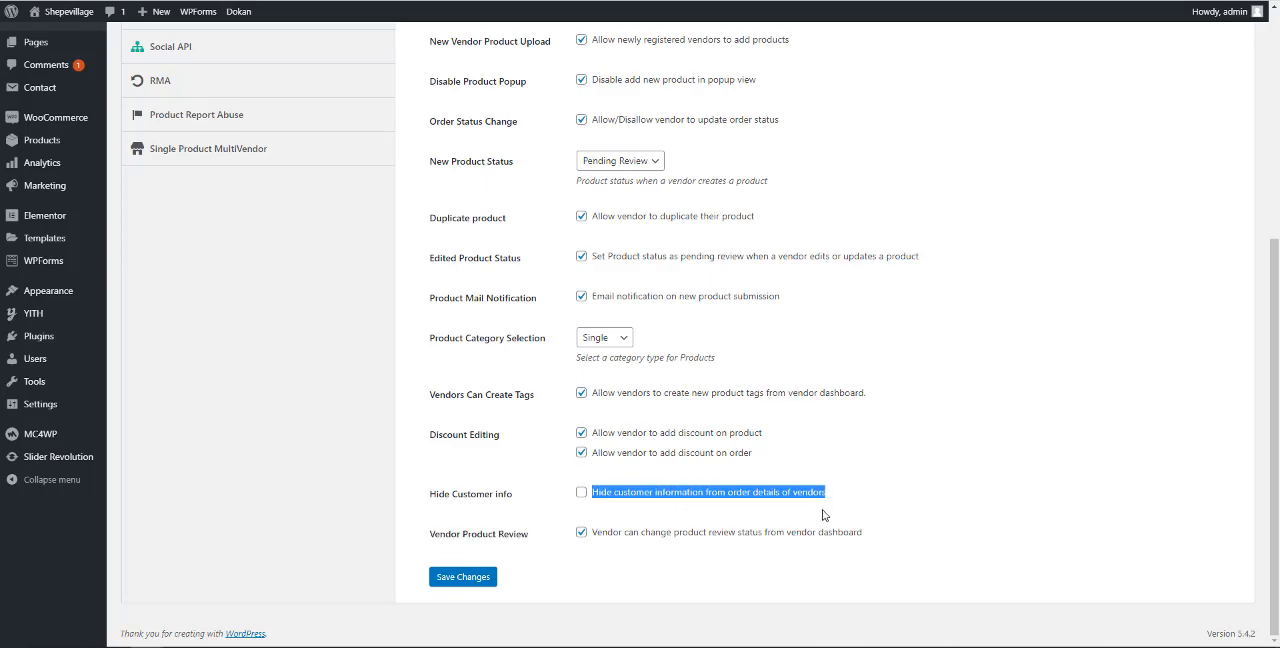
{"action": "left_click", "coordinate": [644, 496]}
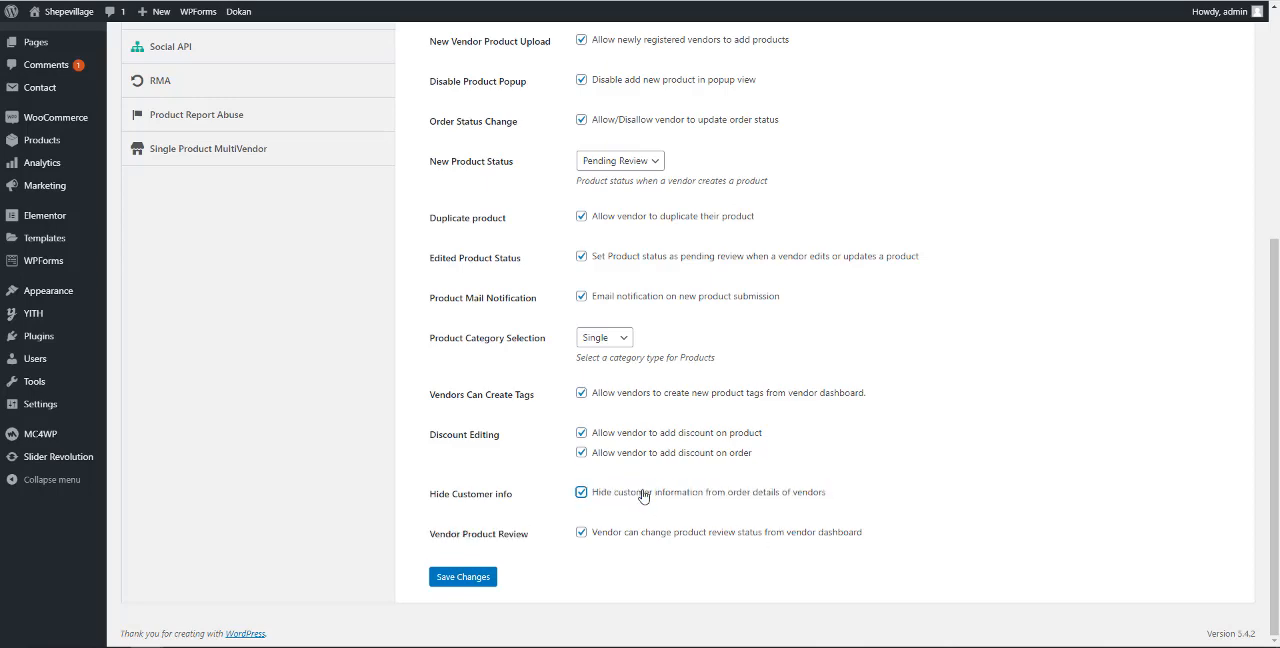
{"action": "left_click", "coordinate": [588, 495]}
{"action": "left_click", "coordinate": [537, 518]}
Step: Stop vendors from changing product review status from their dashboard and save the selling options
{"action": "left_click", "coordinate": [582, 534]}
{"action": "left_click", "coordinate": [486, 580]}
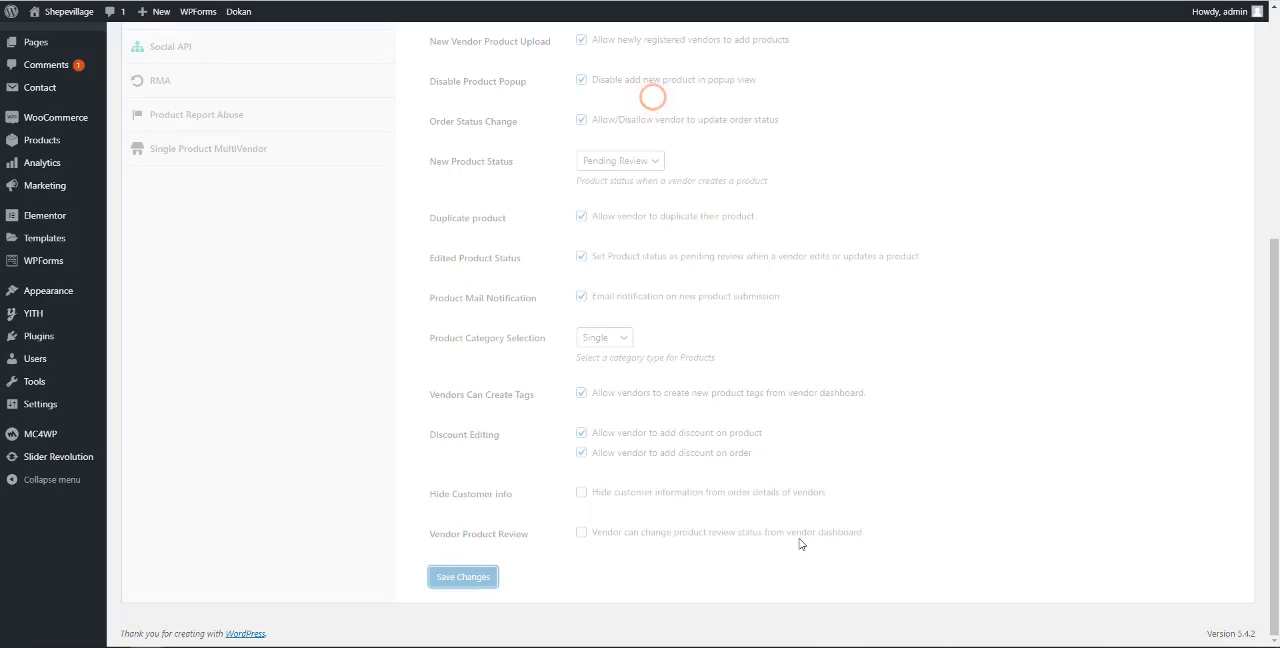
{"action": "scroll", "coordinate": [800, 543], "scroll_direction": "up", "scroll_amount": 2}
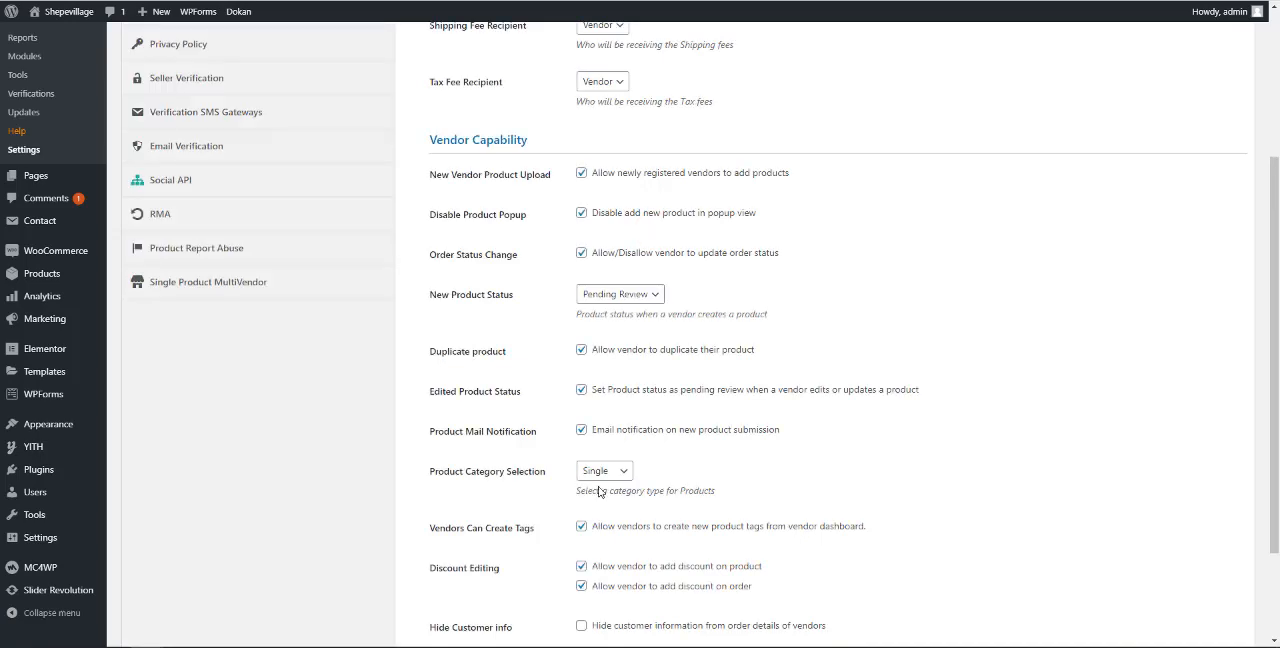
{"action": "scroll", "coordinate": [400, 380], "scroll_direction": "up", "scroll_amount": 3}
{"action": "scroll", "coordinate": [706, 325], "scroll_direction": "down", "scroll_amount": 5}
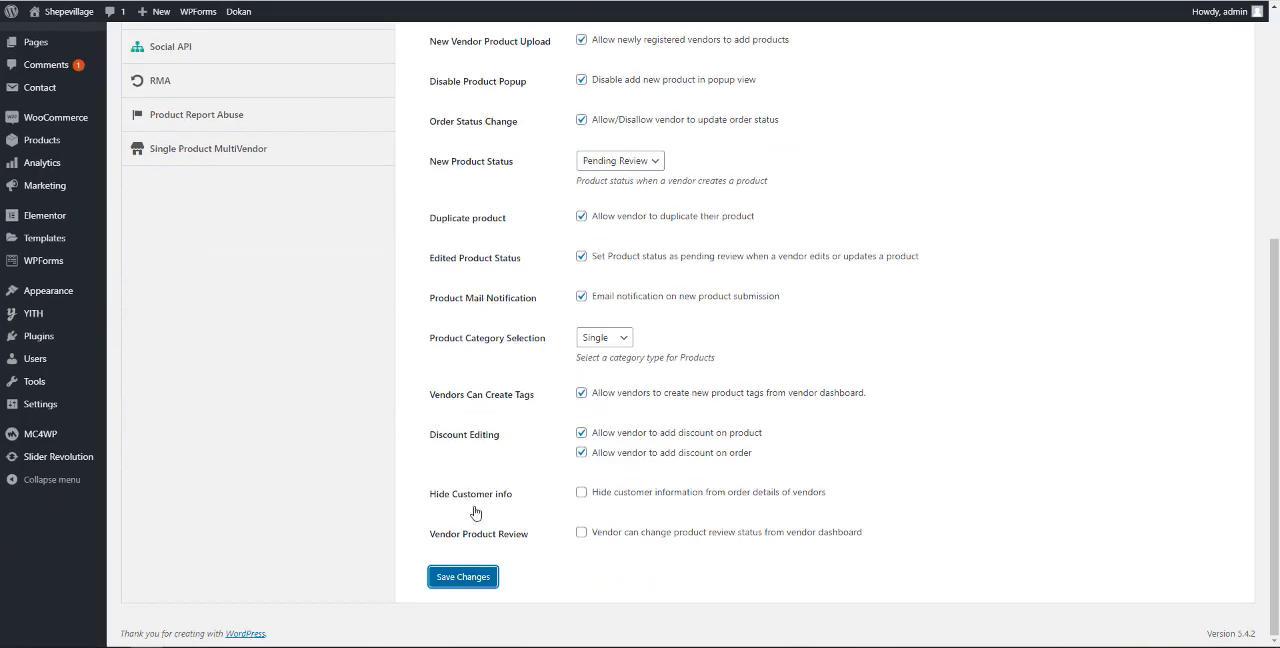
{"action": "left_click", "coordinate": [482, 578]}
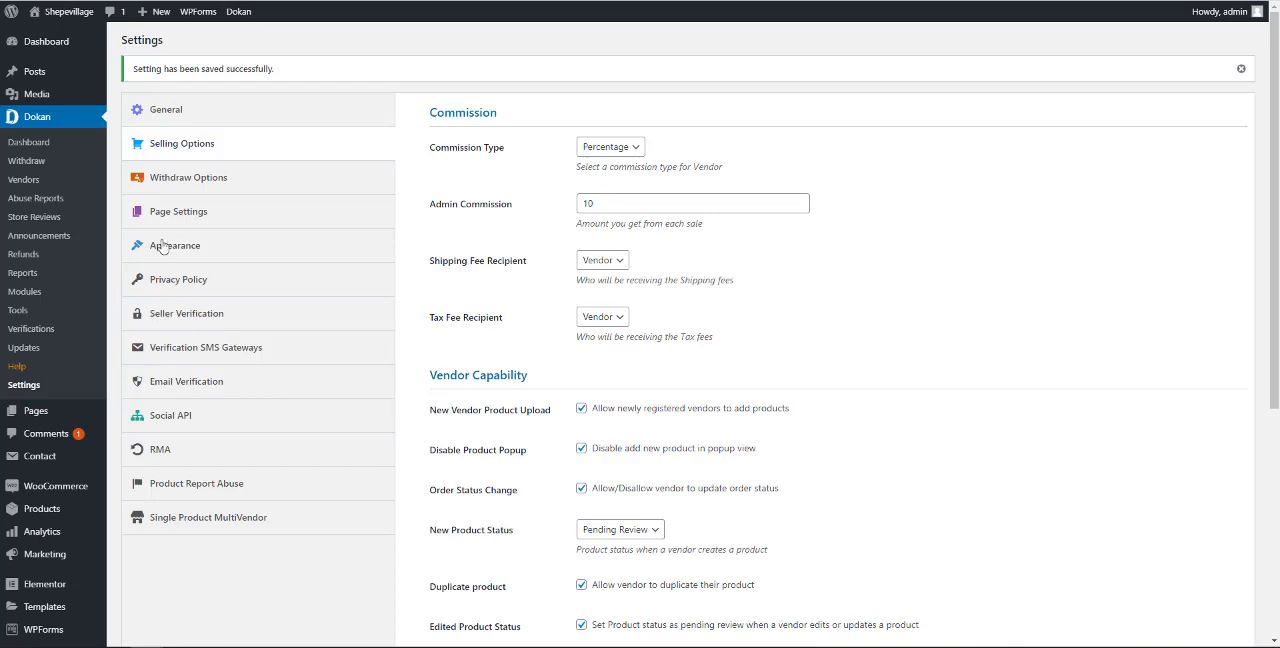
Step: Set the withdraw threshold to 3 days in the withdraw options and save them
{"action": "left_click", "coordinate": [205, 190]}
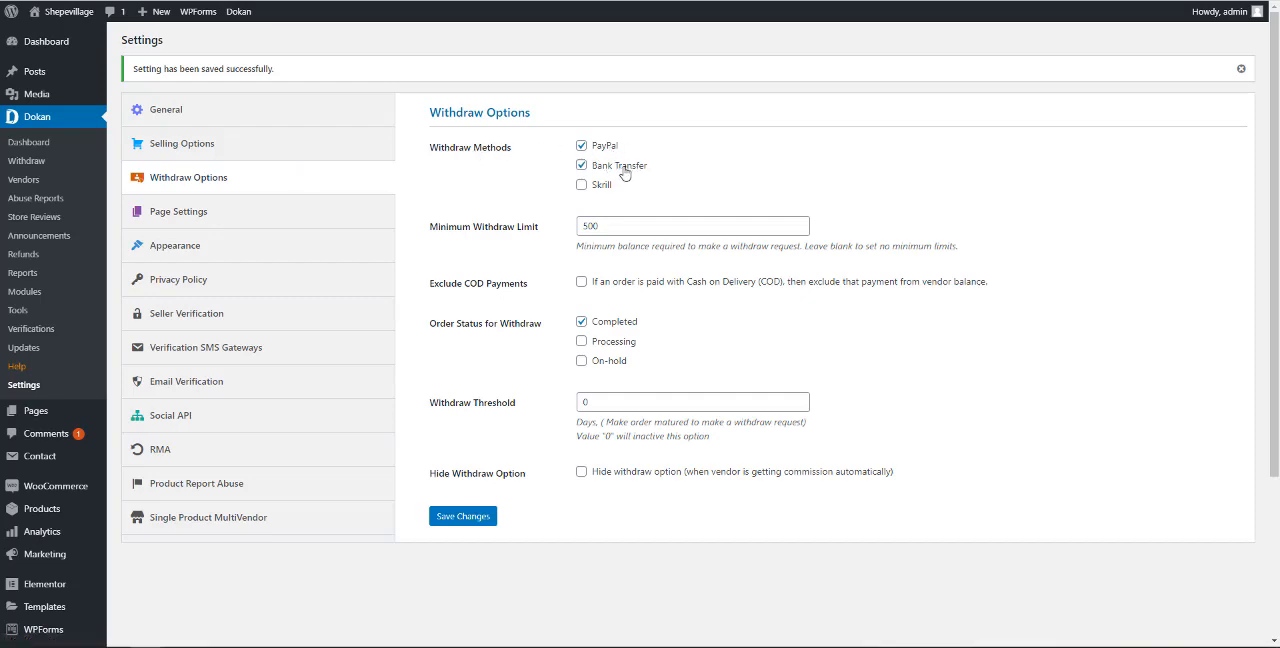
{"action": "left_click_drag", "start_coordinate": [632, 230], "coordinate": [559, 233]}
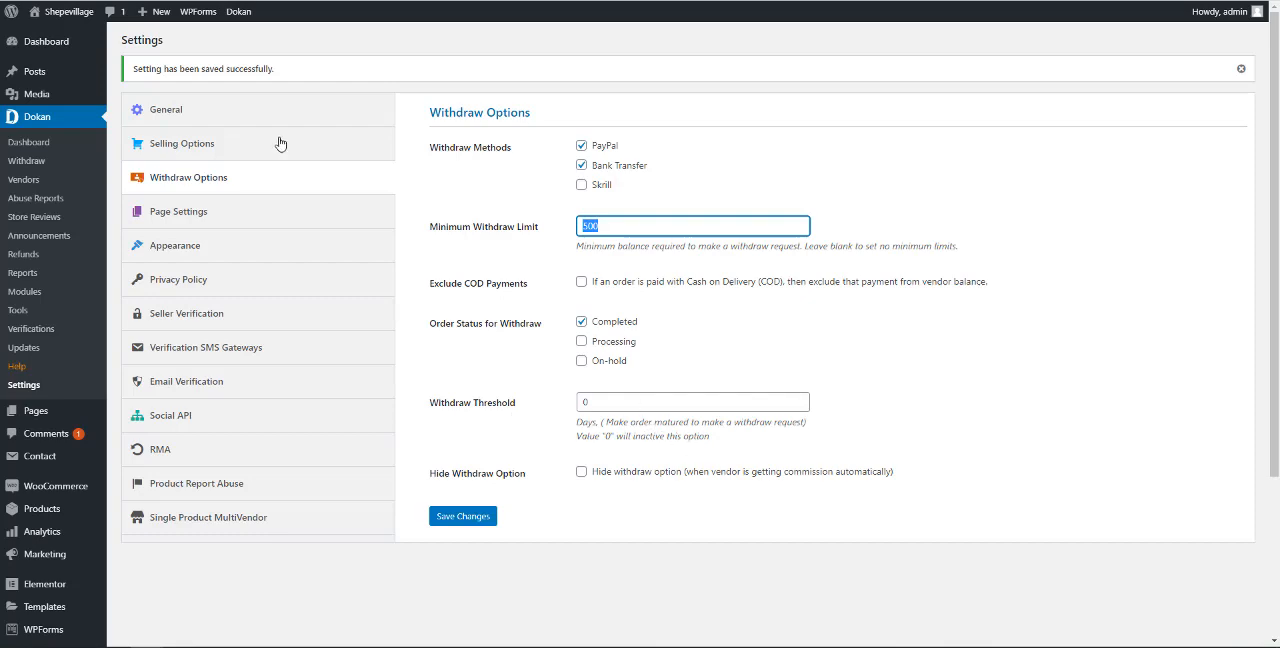
{"action": "left_click_drag", "start_coordinate": [628, 230], "coordinate": [555, 236]}
{"action": "left_click_drag", "start_coordinate": [605, 402], "coordinate": [552, 406]}
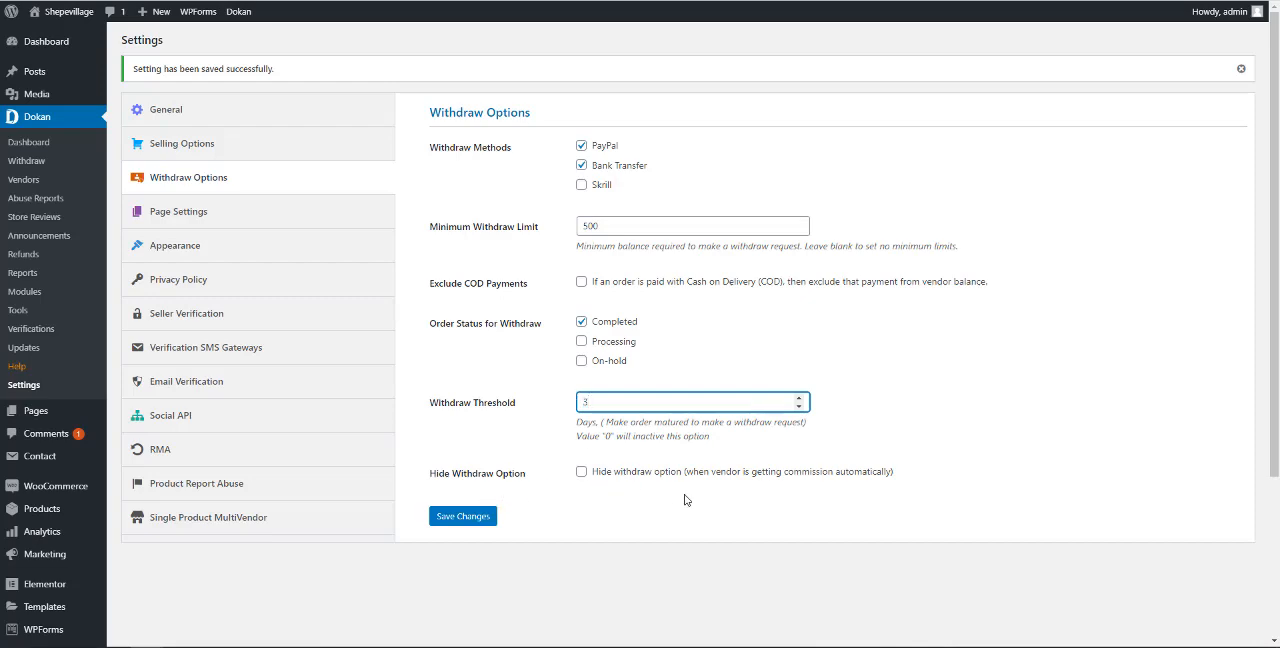
{"action": "type", "text": "3"}
{"action": "left_click", "coordinate": [463, 517]}
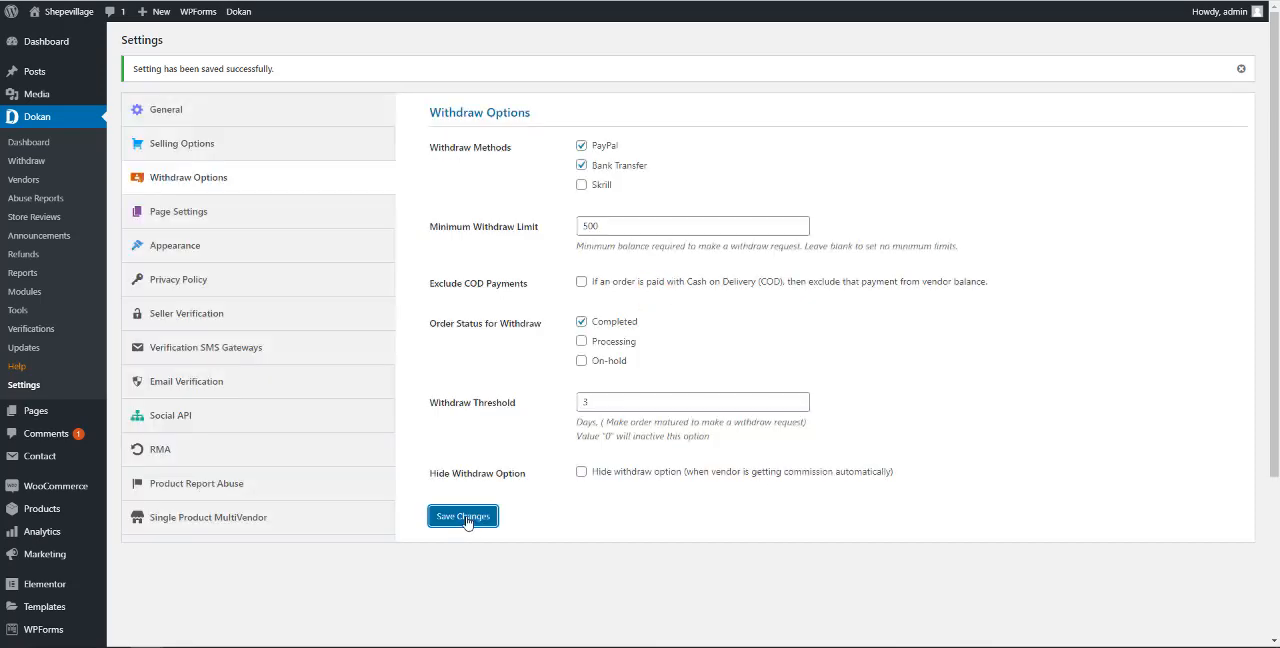
Step: Assign the Terms of Condition page as the terms and conditions page in the page settings and save
{"action": "left_click", "coordinate": [241, 224]}
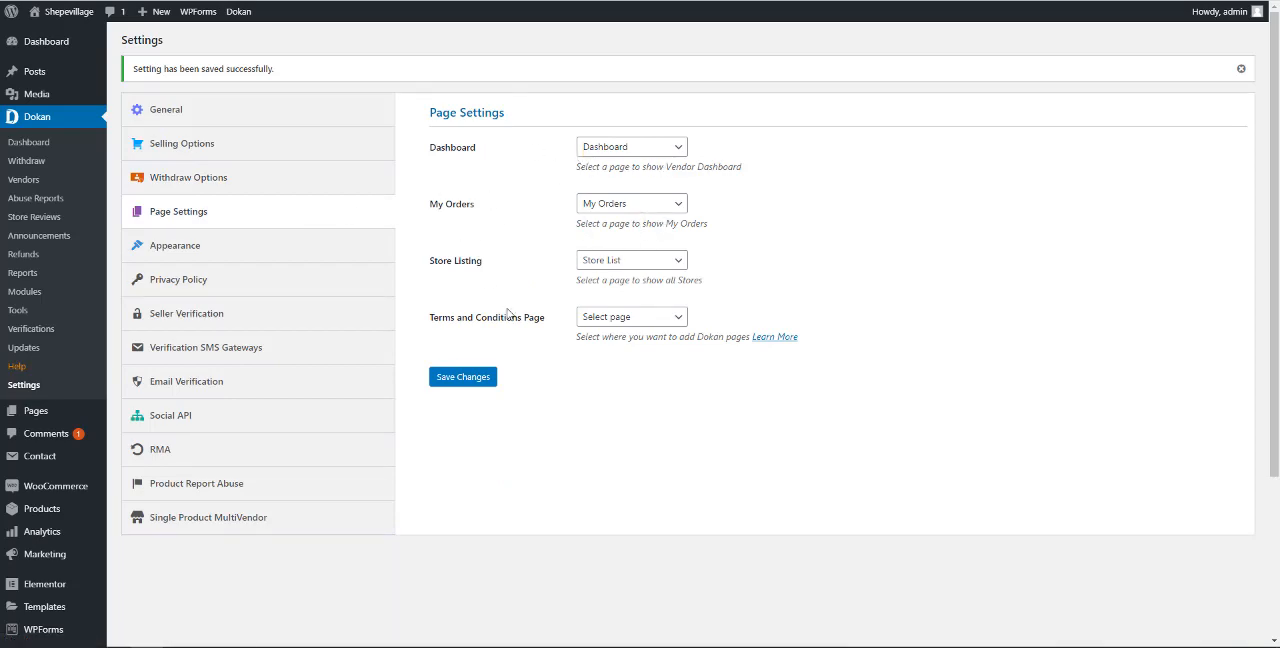
{"action": "left_click", "coordinate": [645, 320]}
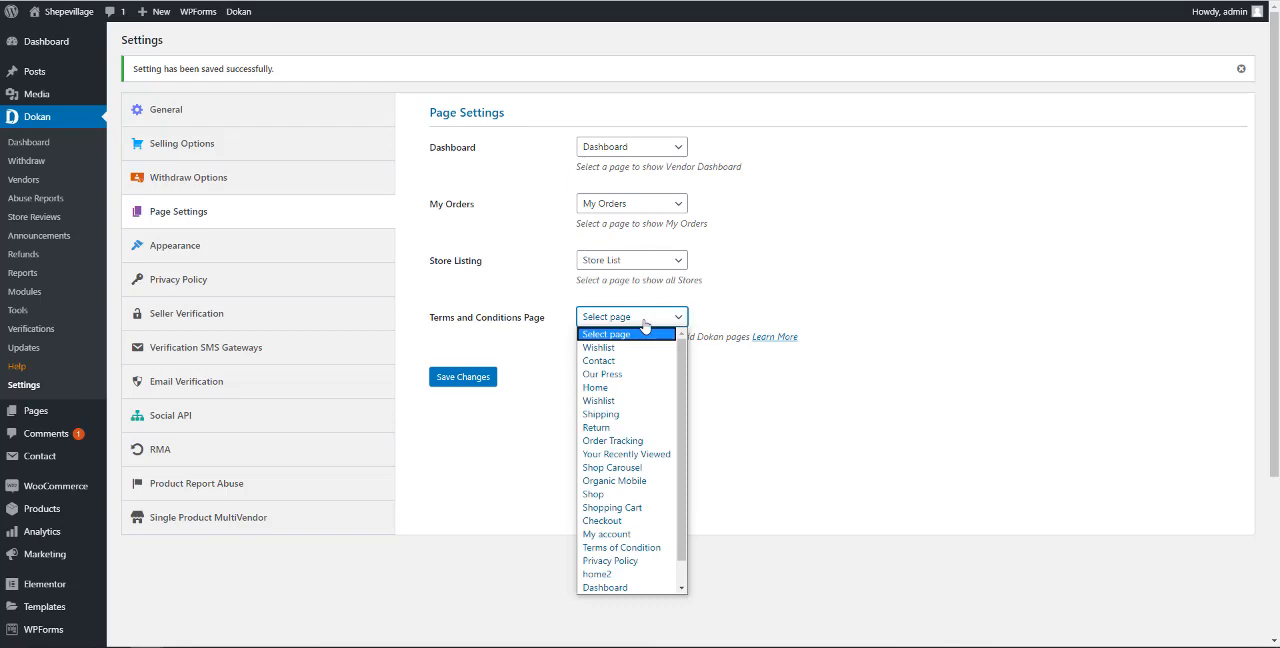
{"action": "left_click", "coordinate": [648, 550]}
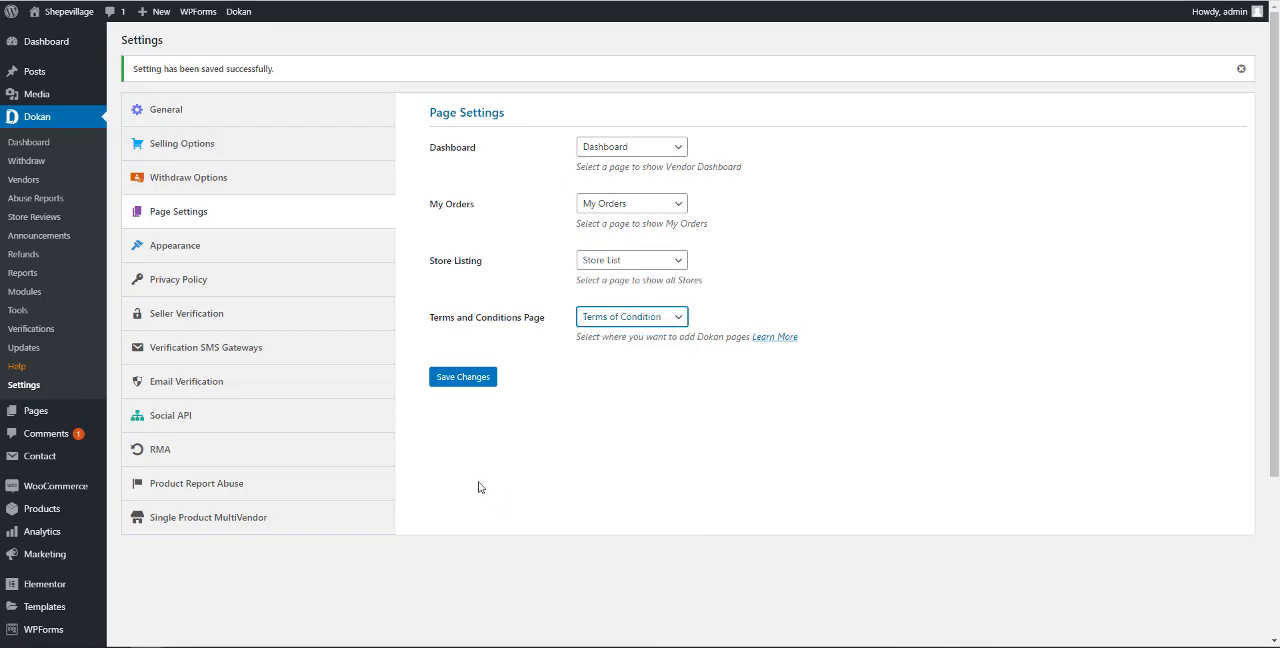
{"action": "left_click", "coordinate": [462, 384]}
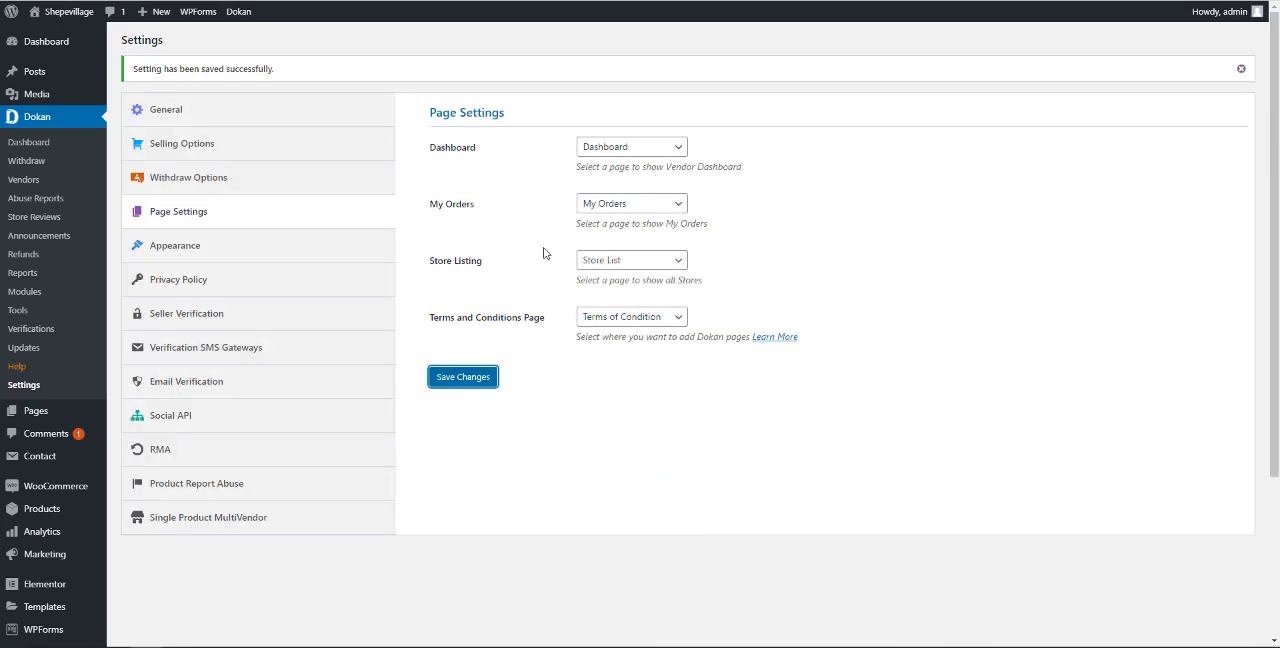
Step: Choose the second store header template in the appearance settings and save the changes
{"action": "left_click", "coordinate": [204, 246]}
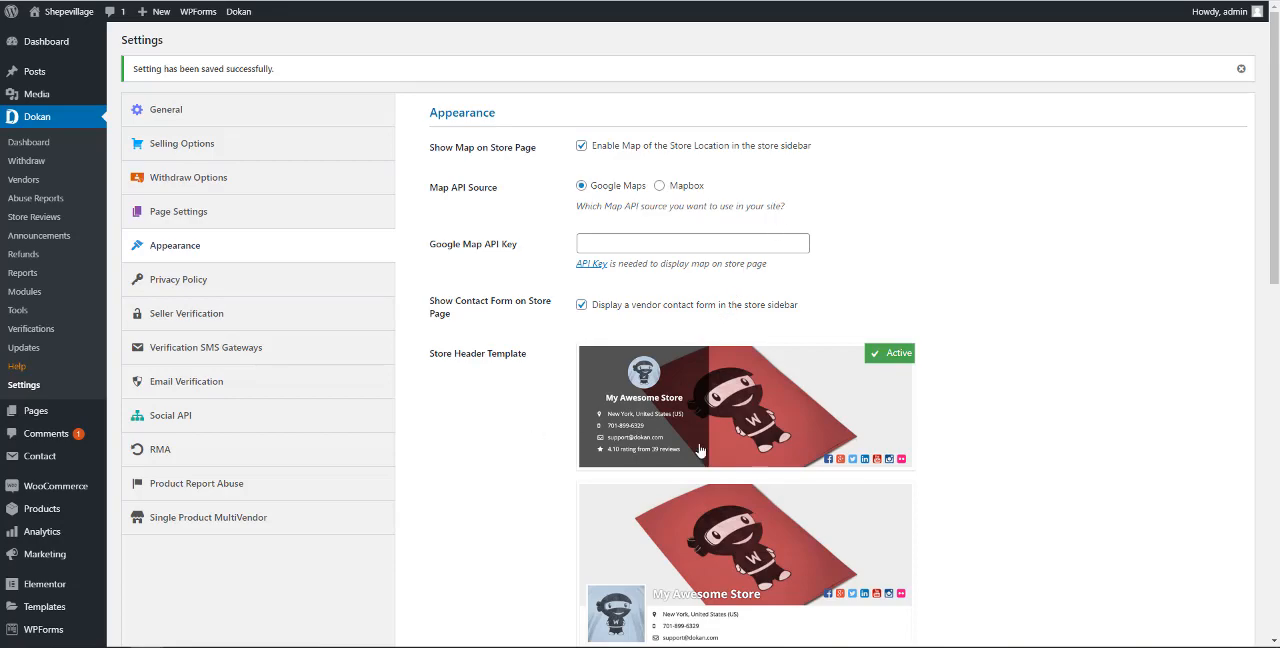
{"action": "scroll", "coordinate": [700, 451], "scroll_direction": "down", "scroll_amount": 1}
{"action": "scroll", "coordinate": [740, 420], "scroll_direction": "down", "scroll_amount": 2}
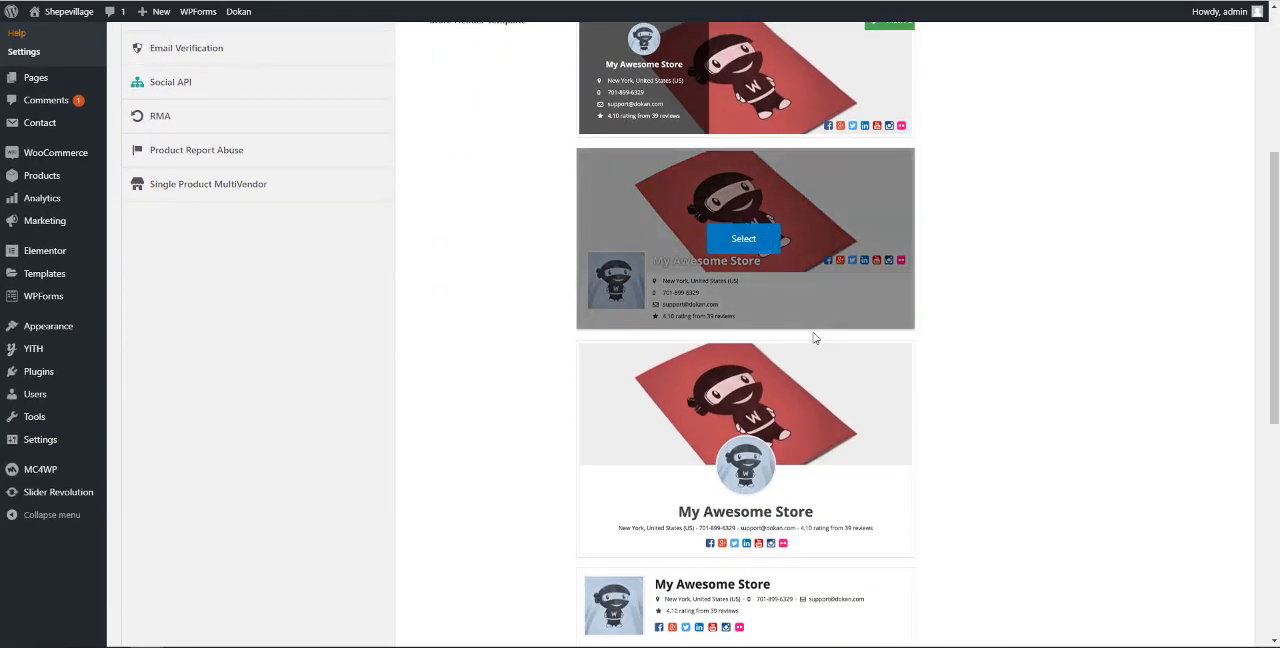
{"action": "scroll", "coordinate": [815, 338], "scroll_direction": "down", "scroll_amount": 4}
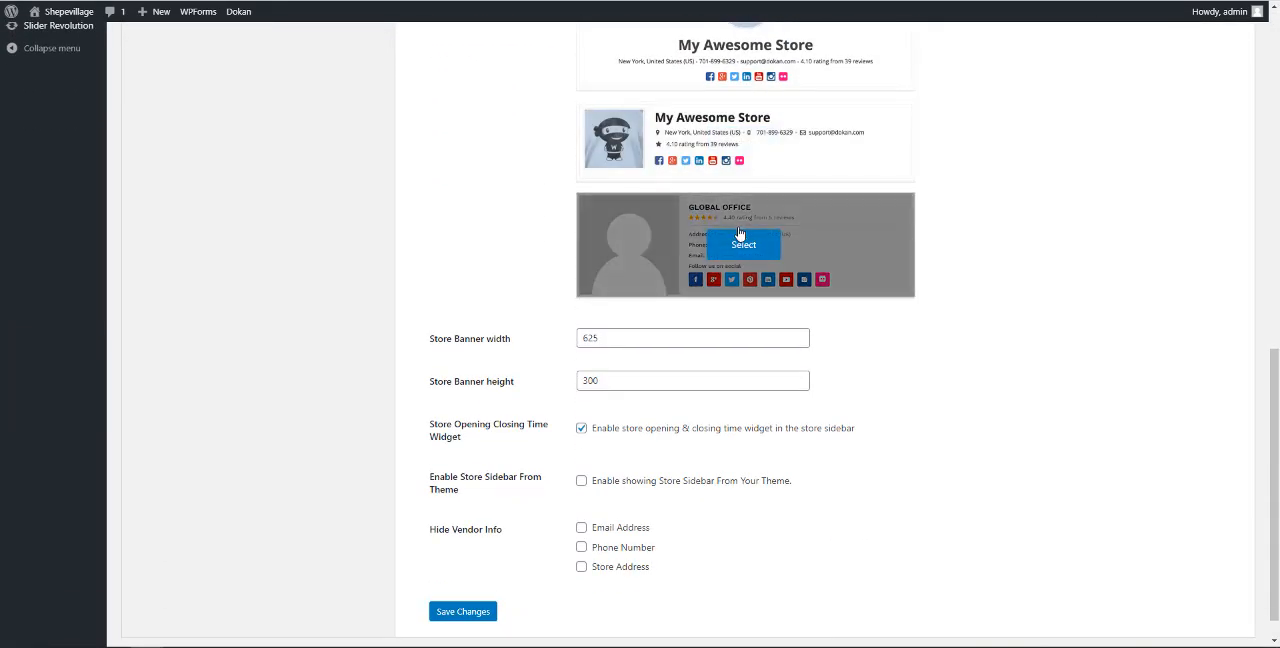
{"action": "scroll", "coordinate": [739, 232], "scroll_direction": "up", "scroll_amount": 4}
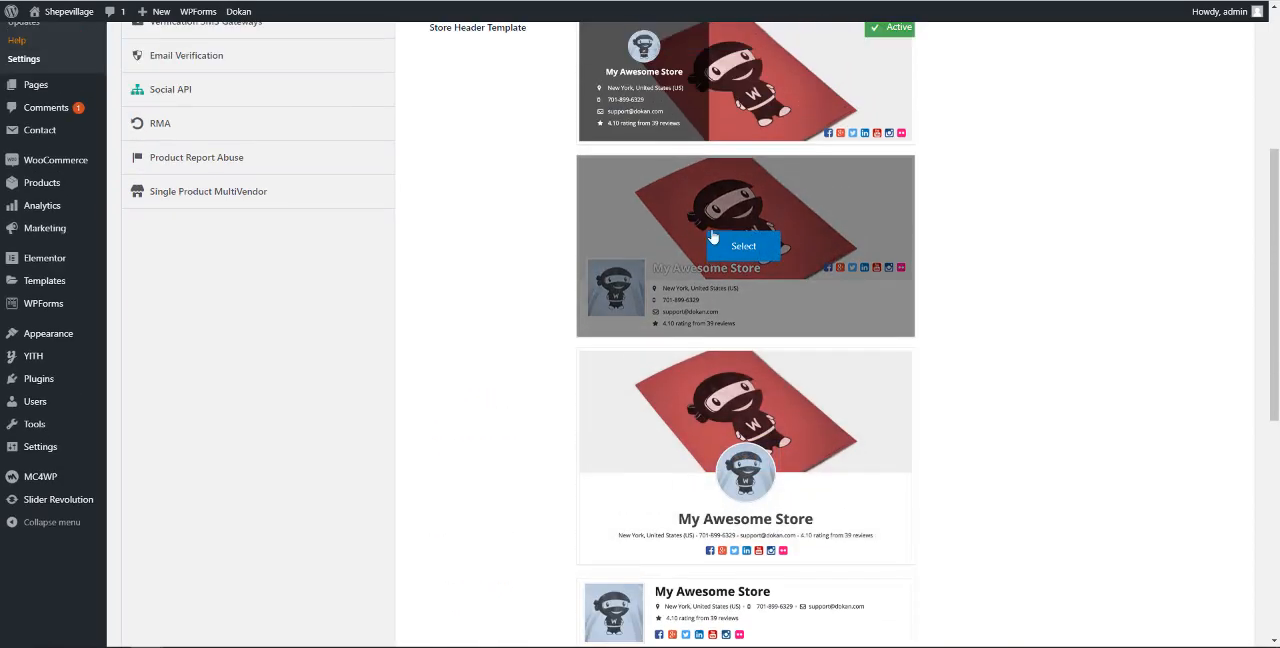
{"action": "scroll", "coordinate": [713, 237], "scroll_direction": "up", "scroll_amount": 1}
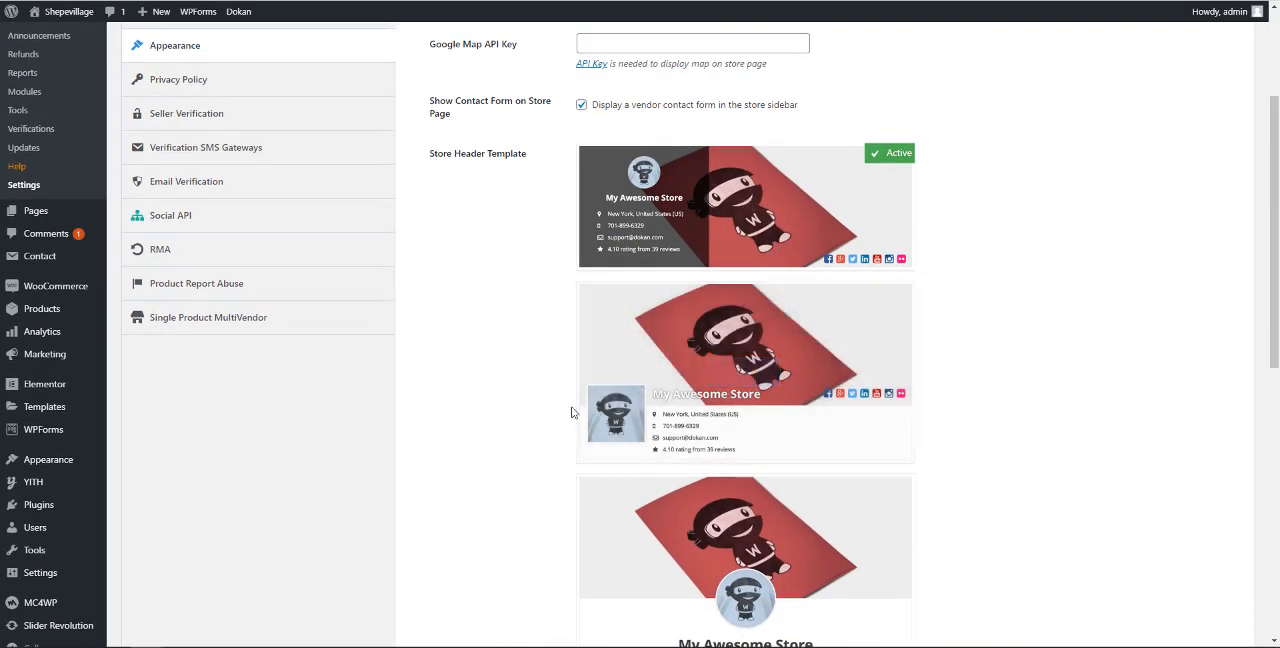
{"action": "left_click", "coordinate": [748, 372]}
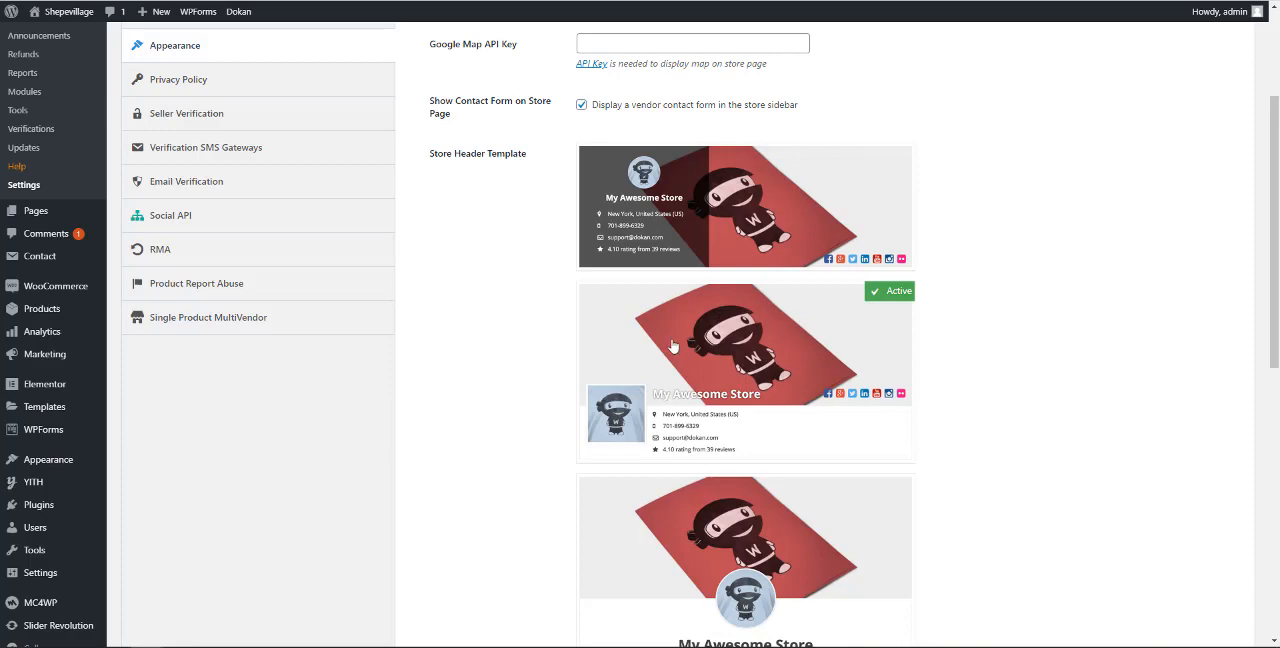
{"action": "scroll", "coordinate": [673, 345], "scroll_direction": "up", "scroll_amount": 1}
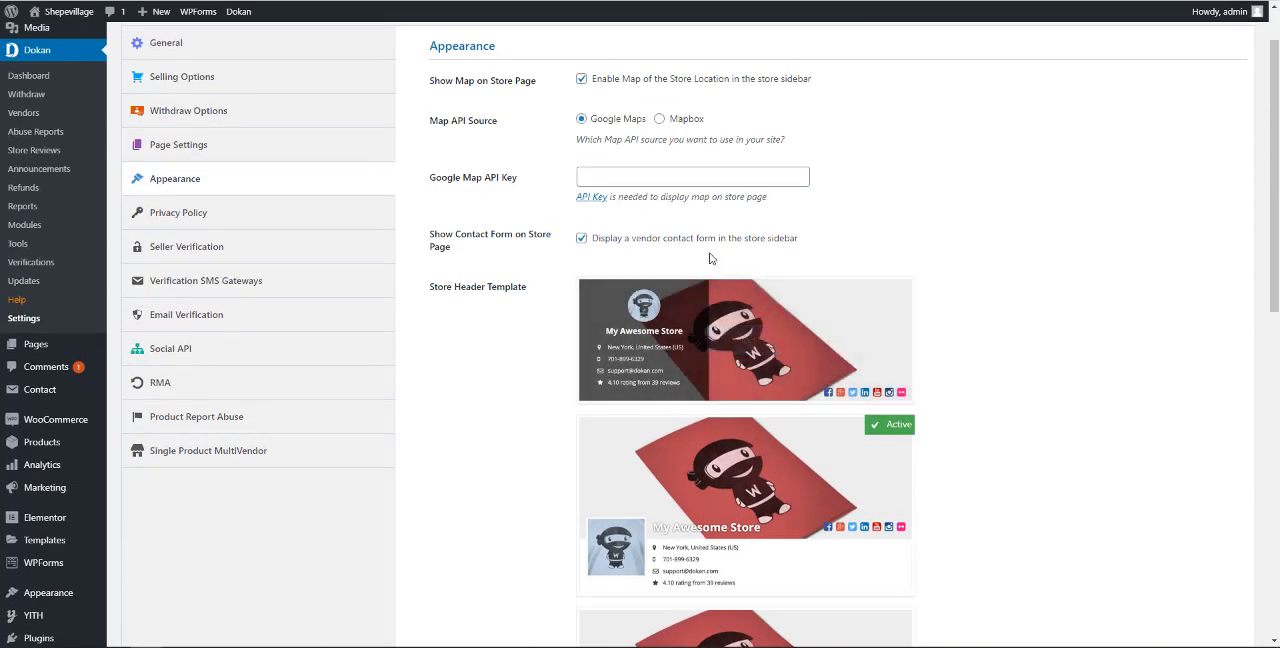
{"action": "scroll", "coordinate": [505, 196], "scroll_direction": "down", "scroll_amount": 8}
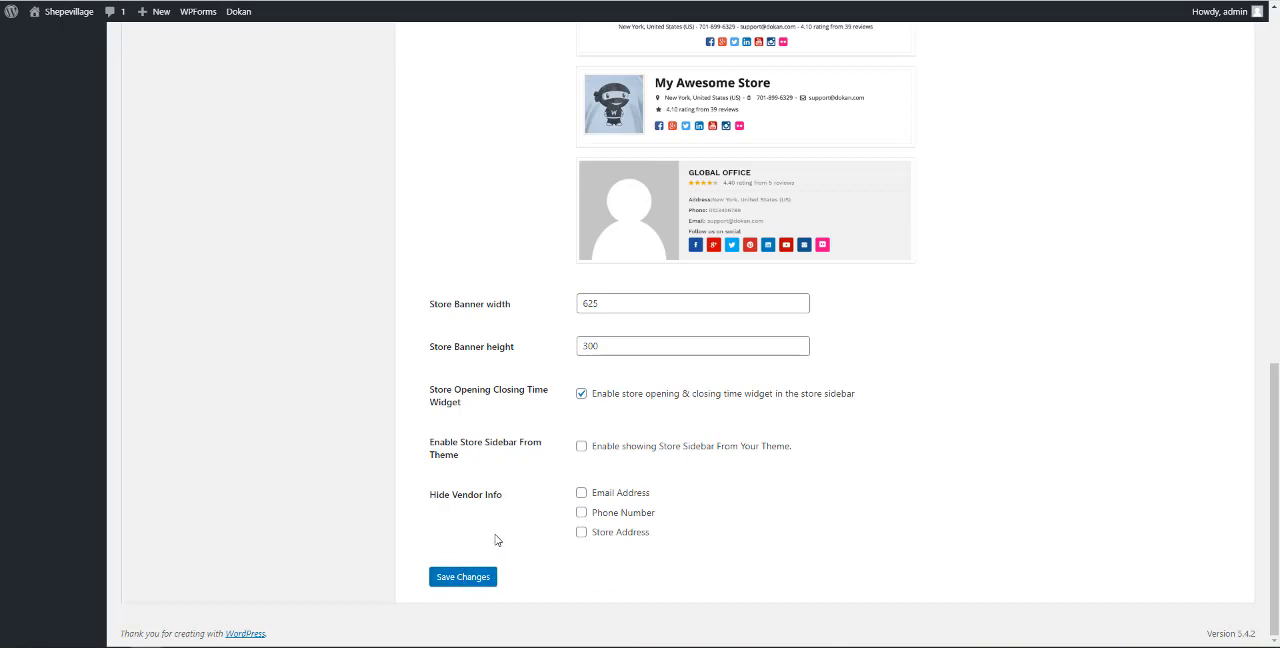
{"action": "left_click", "coordinate": [487, 580]}
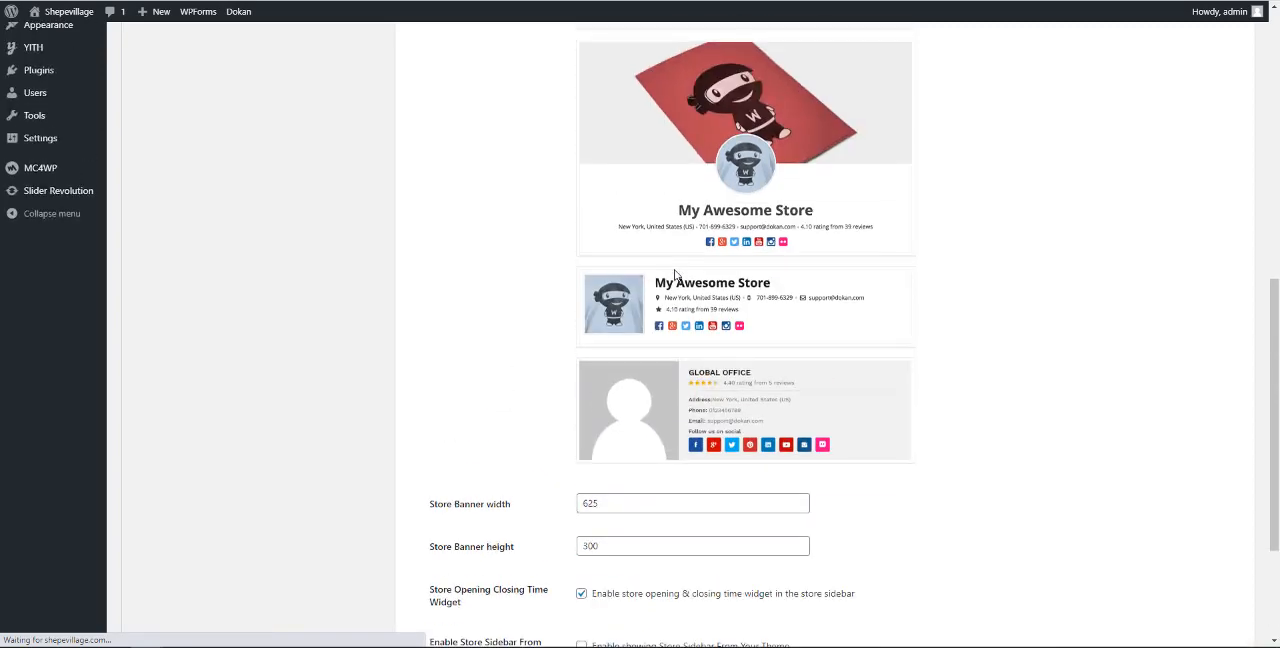
{"action": "scroll", "coordinate": [677, 276], "scroll_direction": "up", "scroll_amount": 4}
{"action": "scroll", "coordinate": [632, 320], "scroll_direction": "down", "scroll_amount": 4}
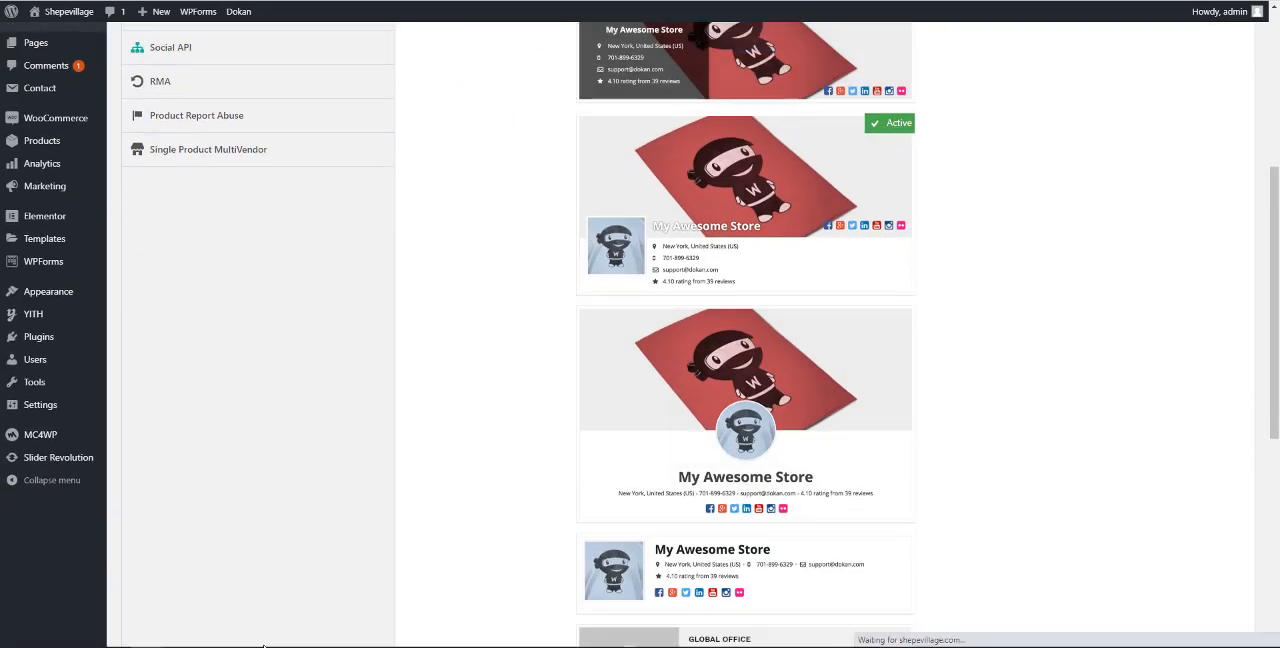
{"action": "left_click", "coordinate": [375, 647]}
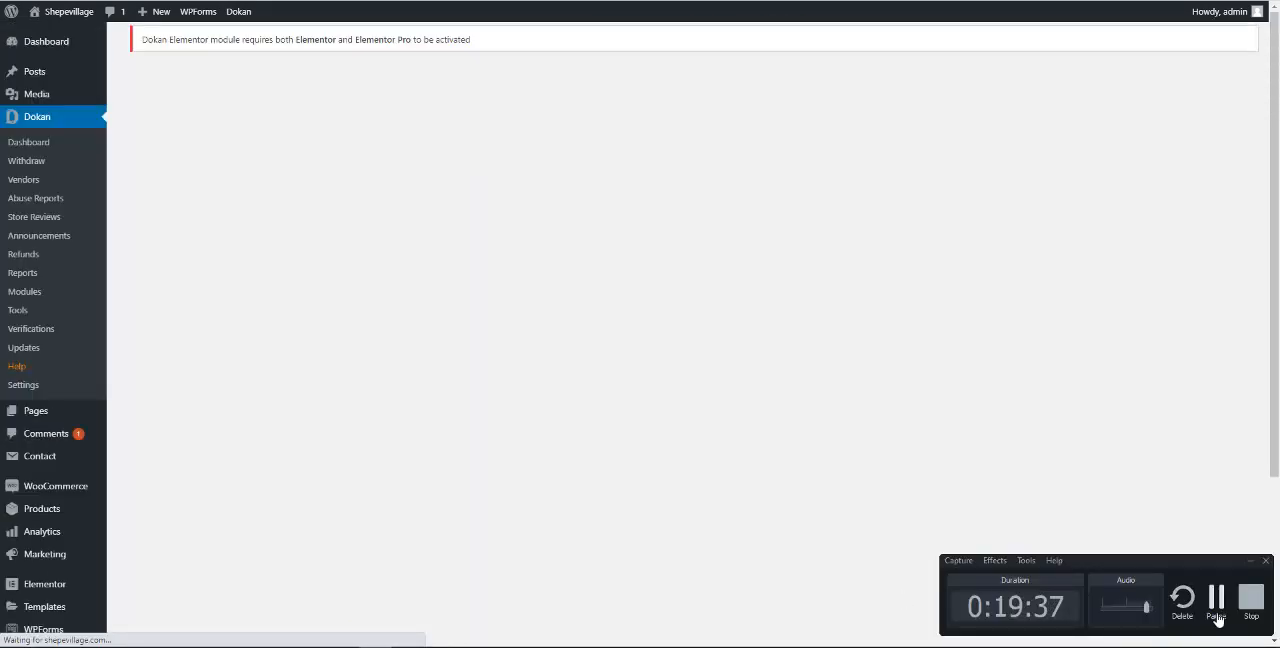
{"action": "left_click", "coordinate": [1217, 599]}
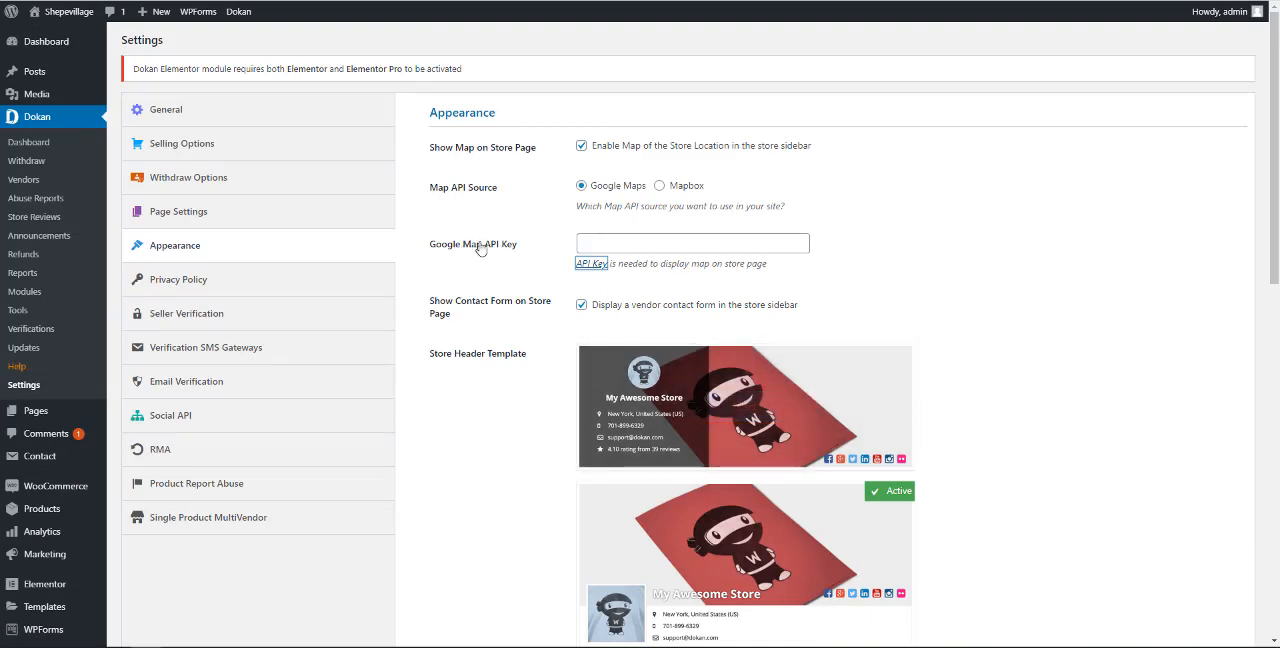
Step: Try to obtain a Google Maps API key through the Google Maps Platform console, cancelling the billing setup
{"action": "left_click", "coordinate": [590, 264]}
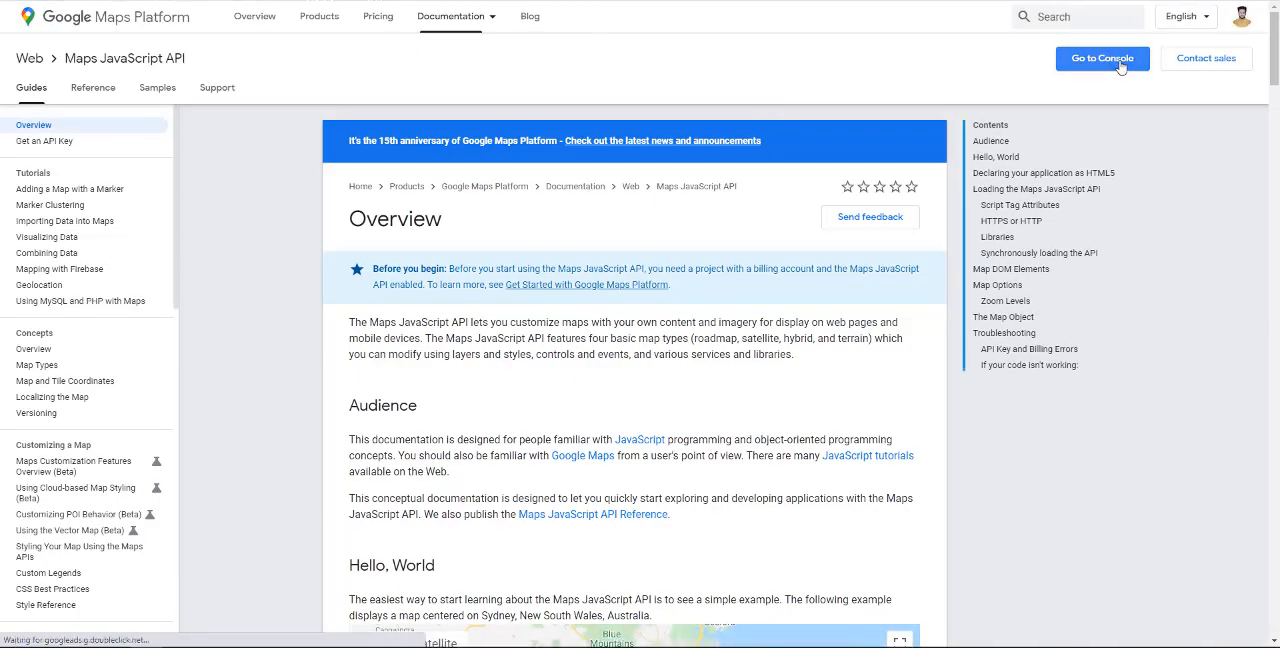
{"action": "left_click", "coordinate": [1110, 60]}
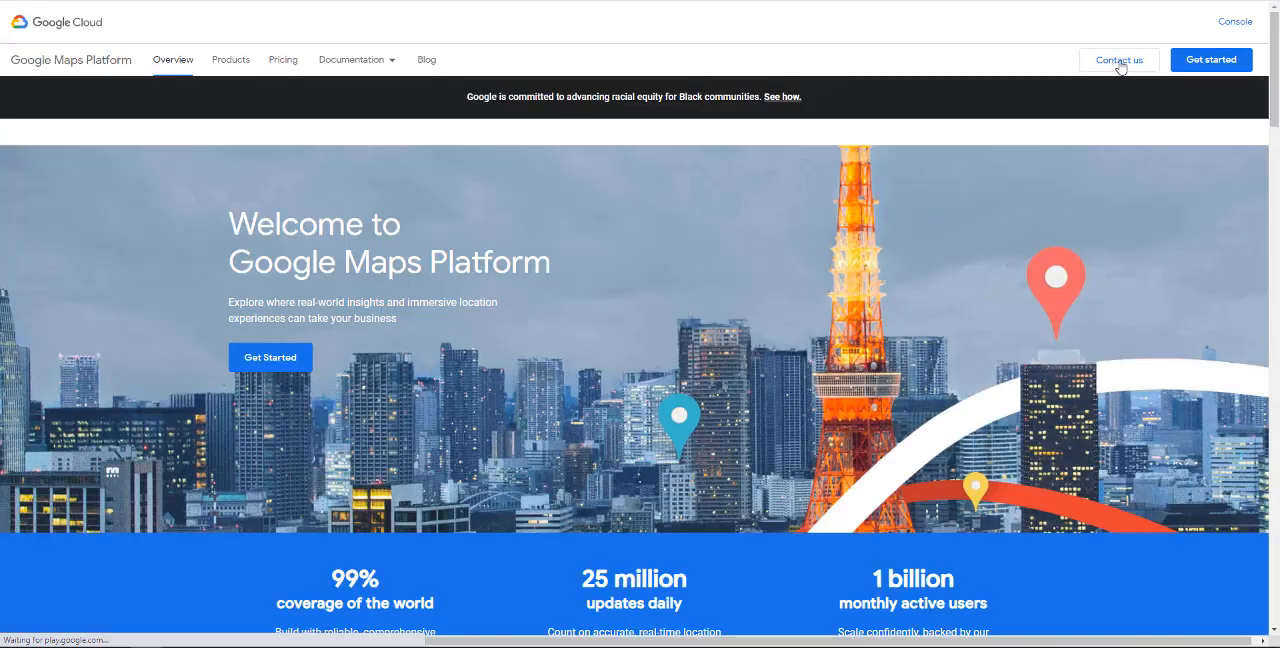
{"action": "left_click", "coordinate": [268, 357]}
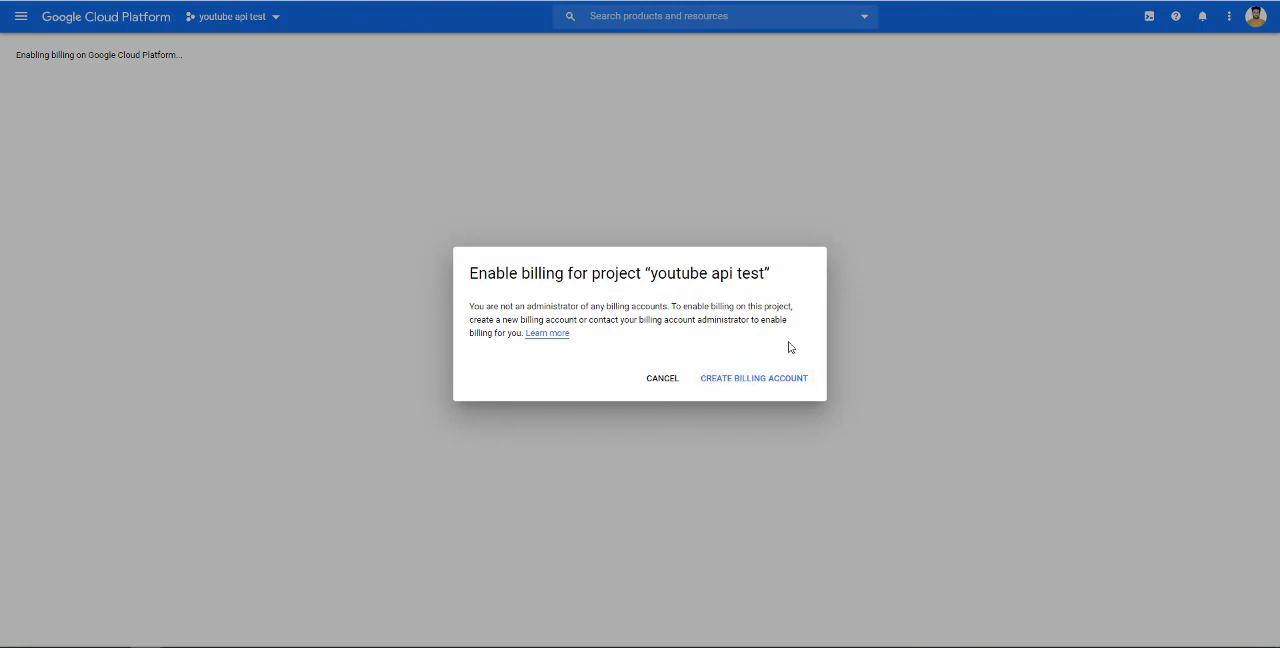
{"action": "left_click", "coordinate": [662, 379]}
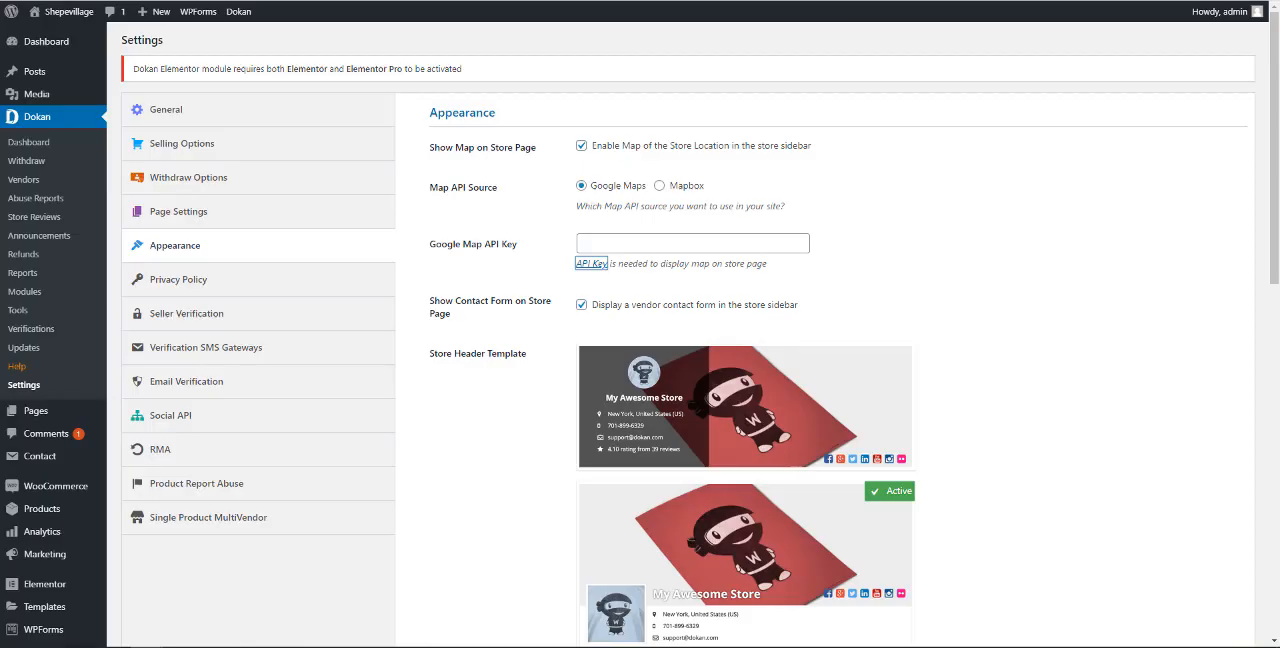
Step: Save the appearance settings with the Google Map API key left empty
{"action": "scroll", "coordinate": [535, 312], "scroll_direction": "down", "scroll_amount": 4}
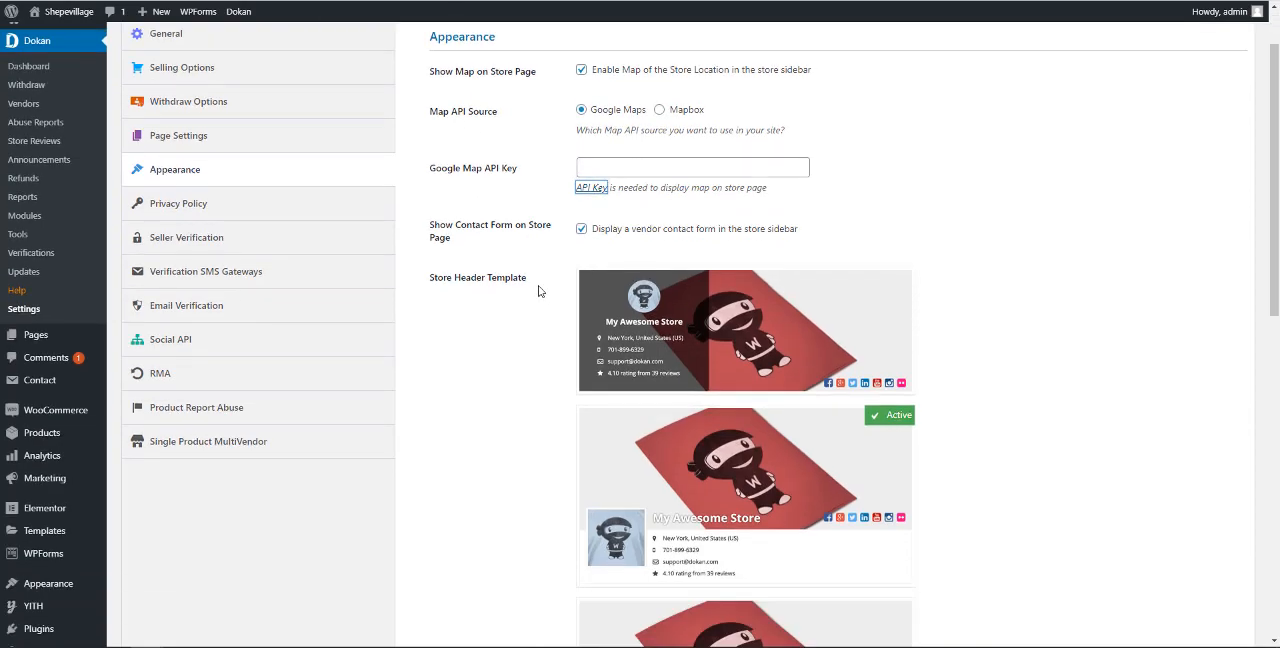
{"action": "scroll", "coordinate": [632, 265], "scroll_direction": "down", "scroll_amount": 4}
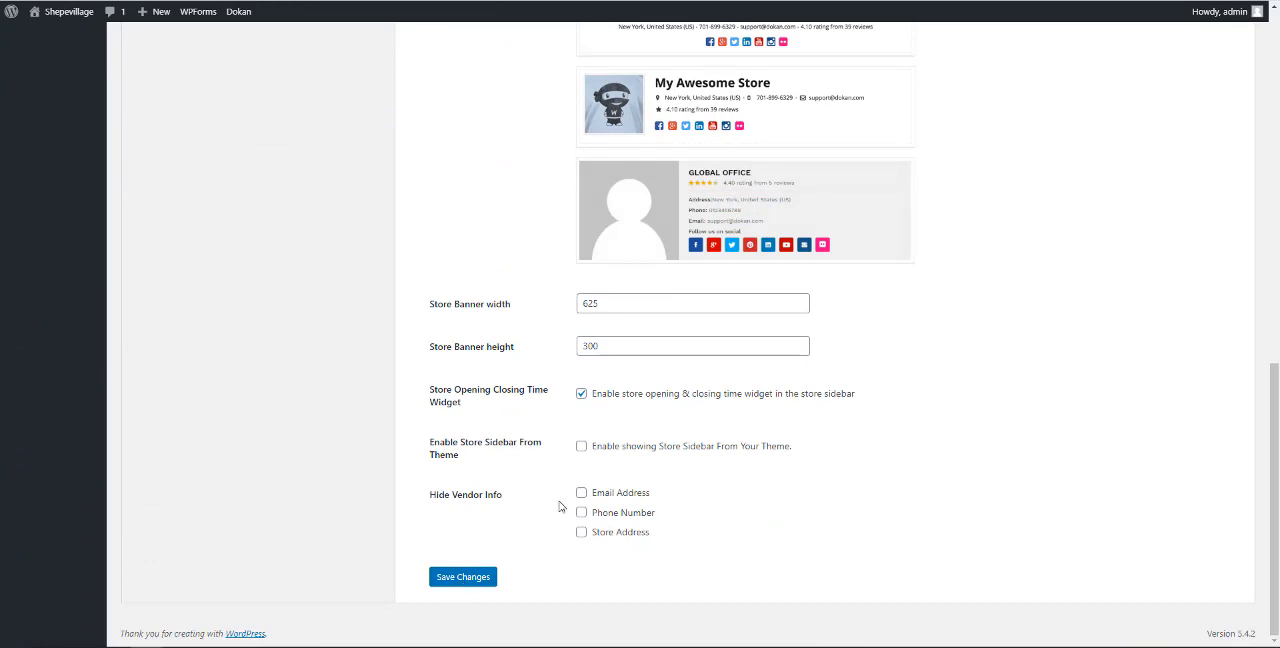
{"action": "left_click", "coordinate": [486, 584]}
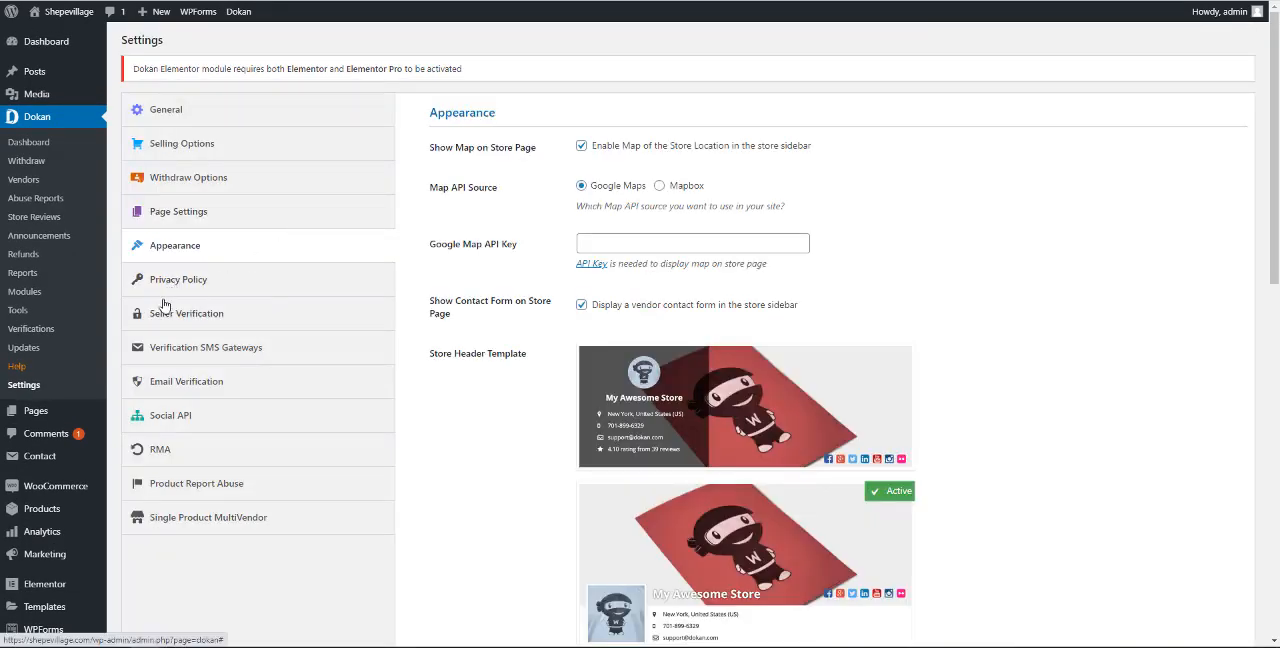
Step: Assign the Privacy Policy page as the privacy page in the privacy policy settings and save
{"action": "left_click", "coordinate": [180, 282]}
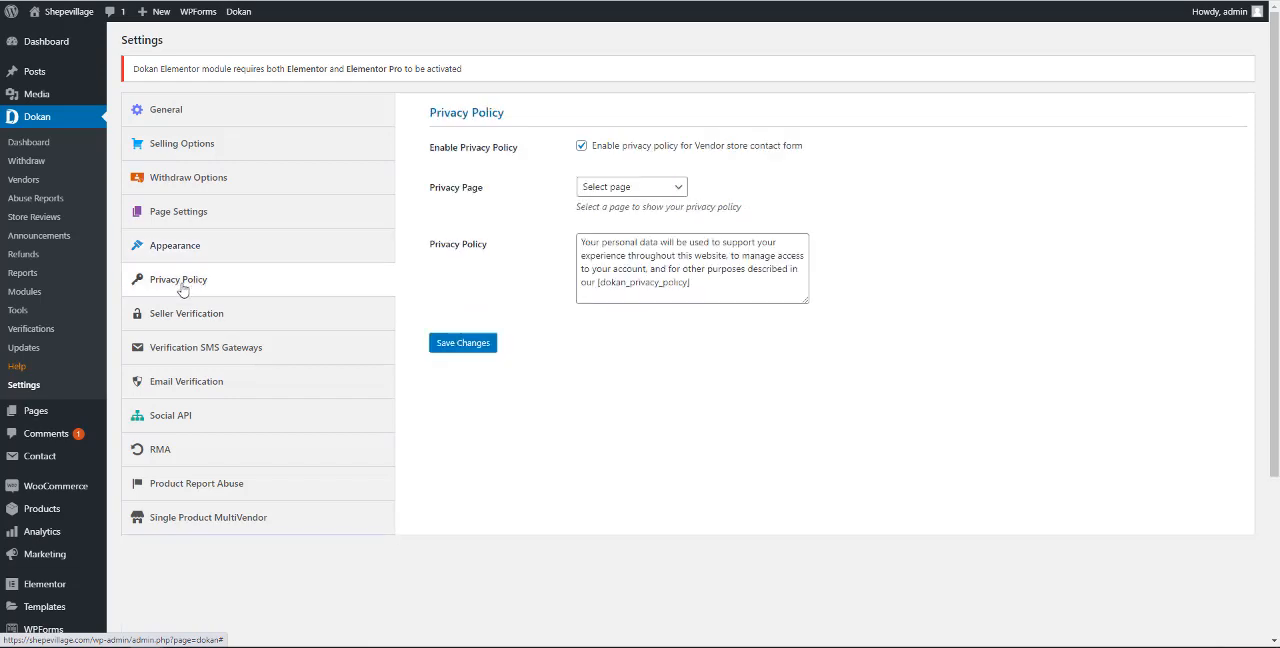
{"action": "left_click", "coordinate": [606, 189]}
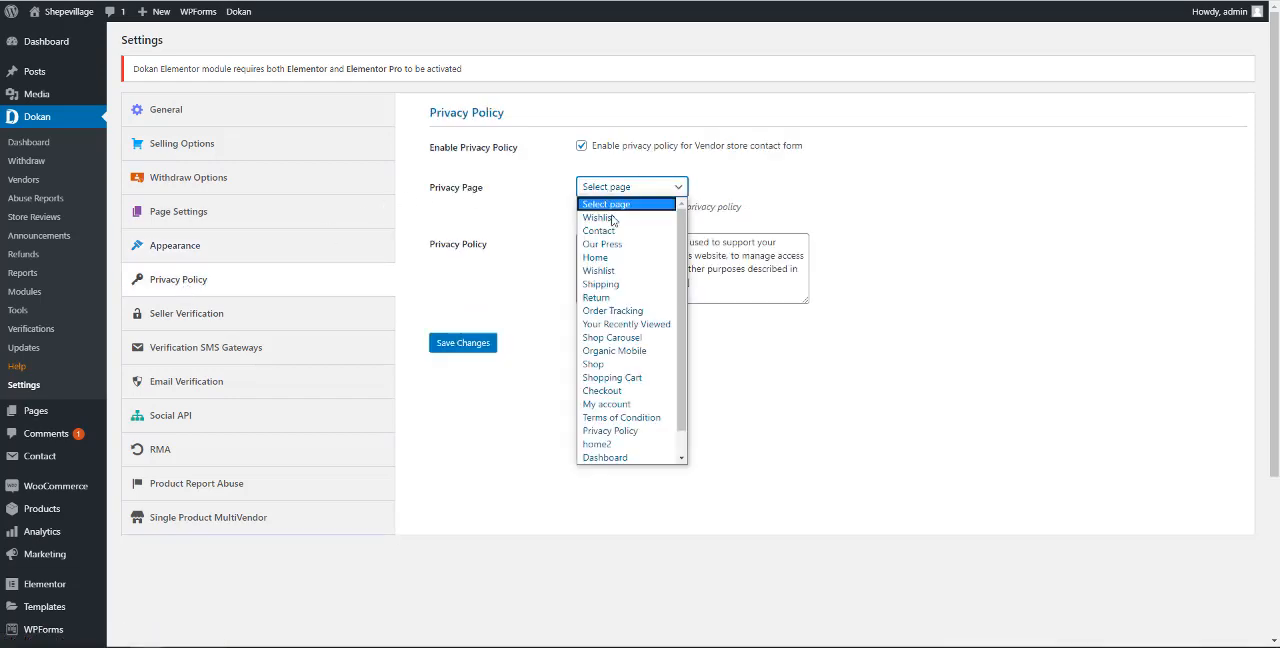
{"action": "left_click", "coordinate": [610, 431]}
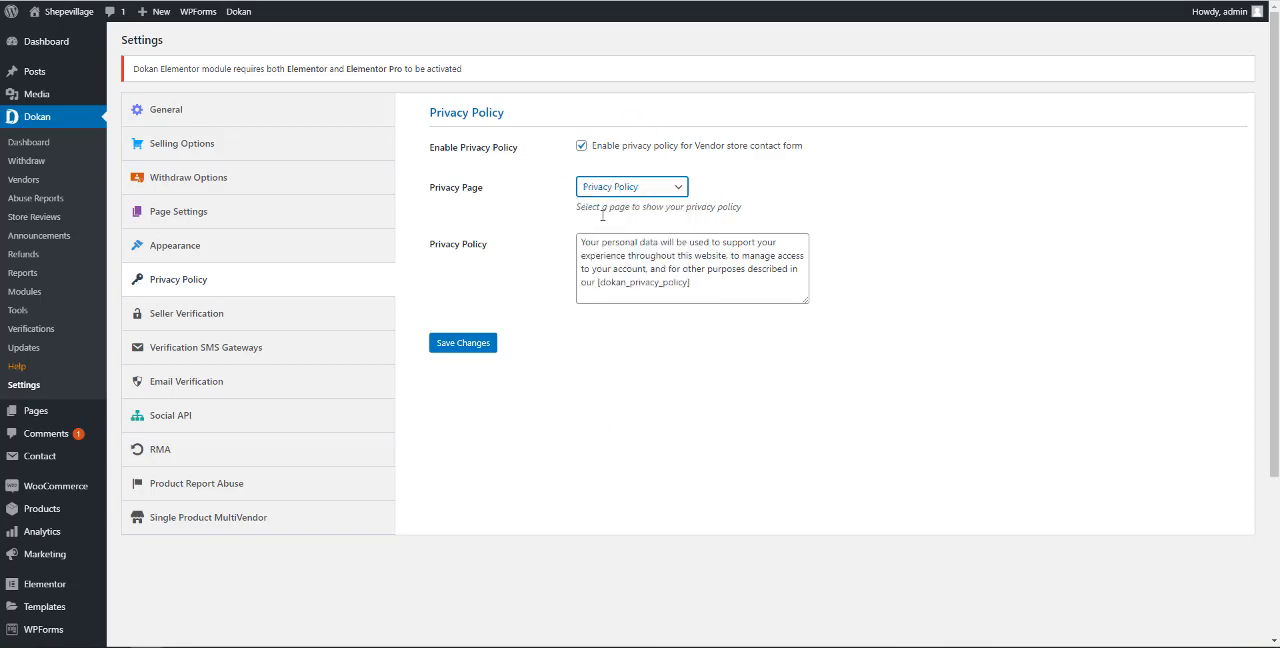
{"action": "left_click", "coordinate": [476, 345]}
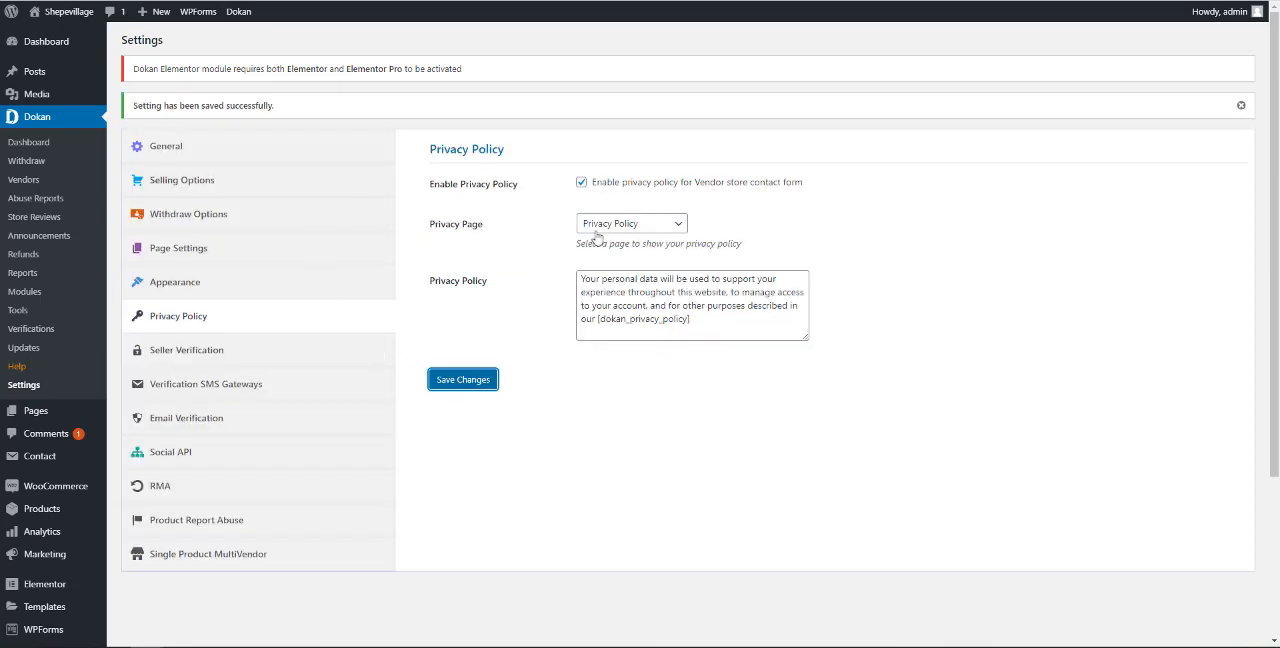
Step: Review the seller verification settings and open Facebook's app creation page separately from the settings page
{"action": "left_click", "coordinate": [188, 355]}
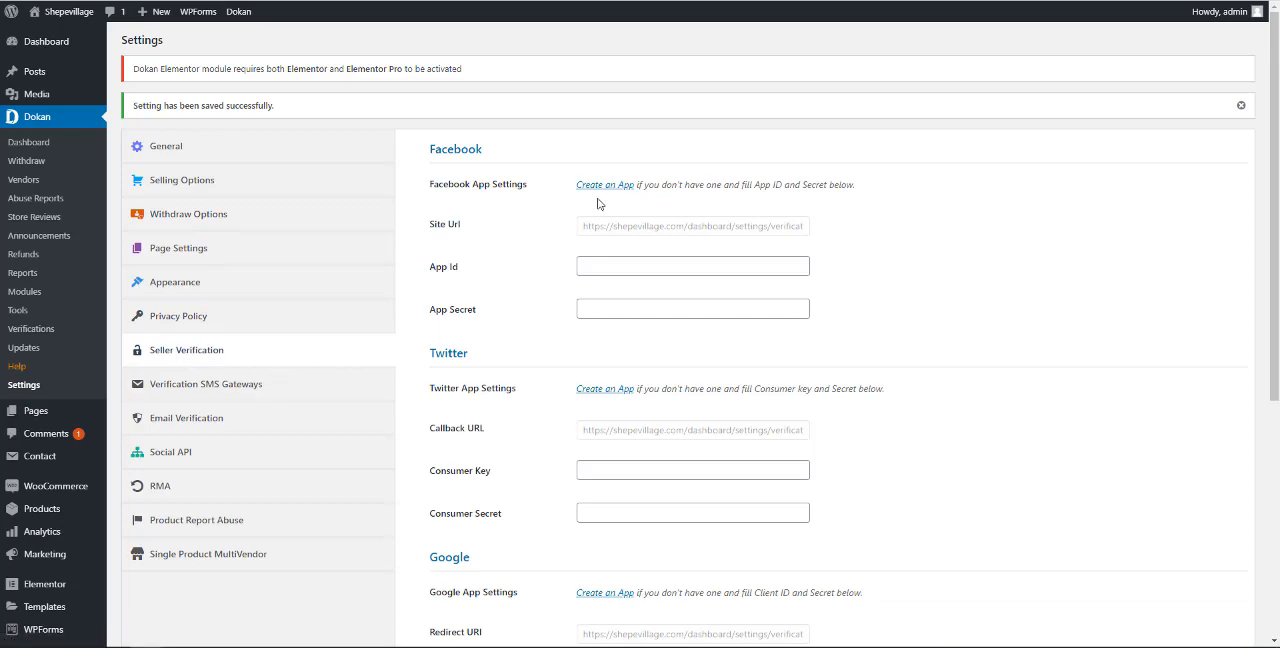
{"action": "scroll", "coordinate": [447, 322], "scroll_direction": "down", "scroll_amount": 5}
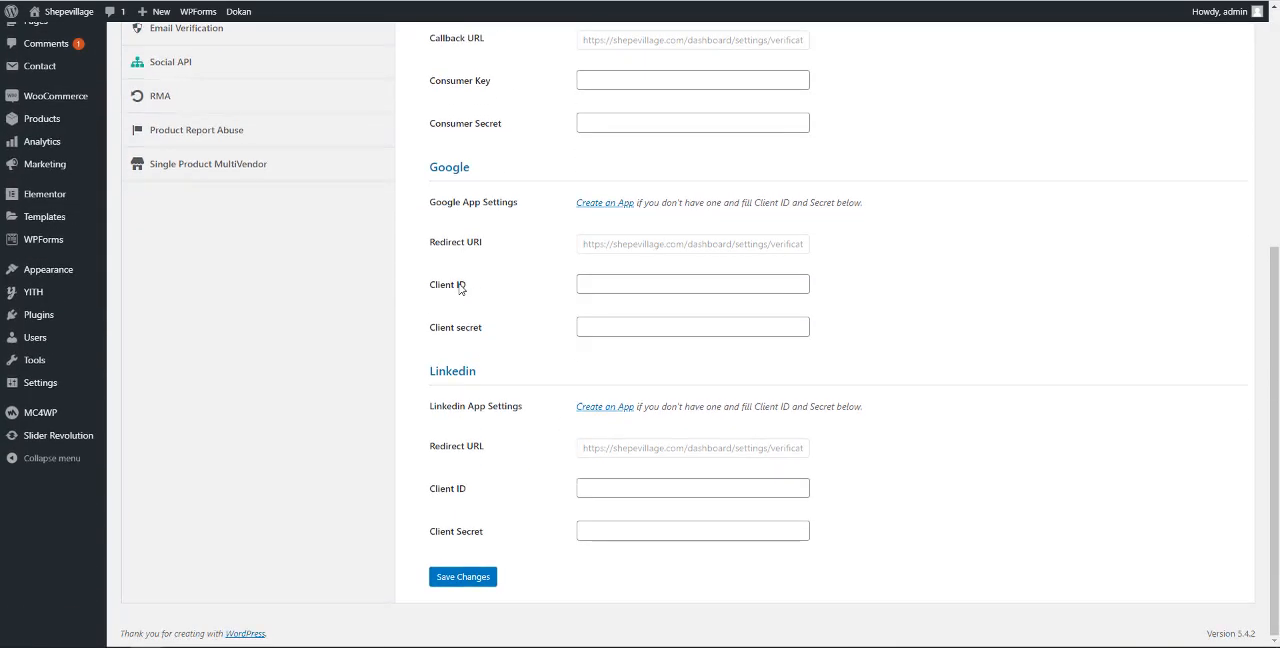
{"action": "scroll", "coordinate": [470, 290], "scroll_direction": "up", "scroll_amount": 5}
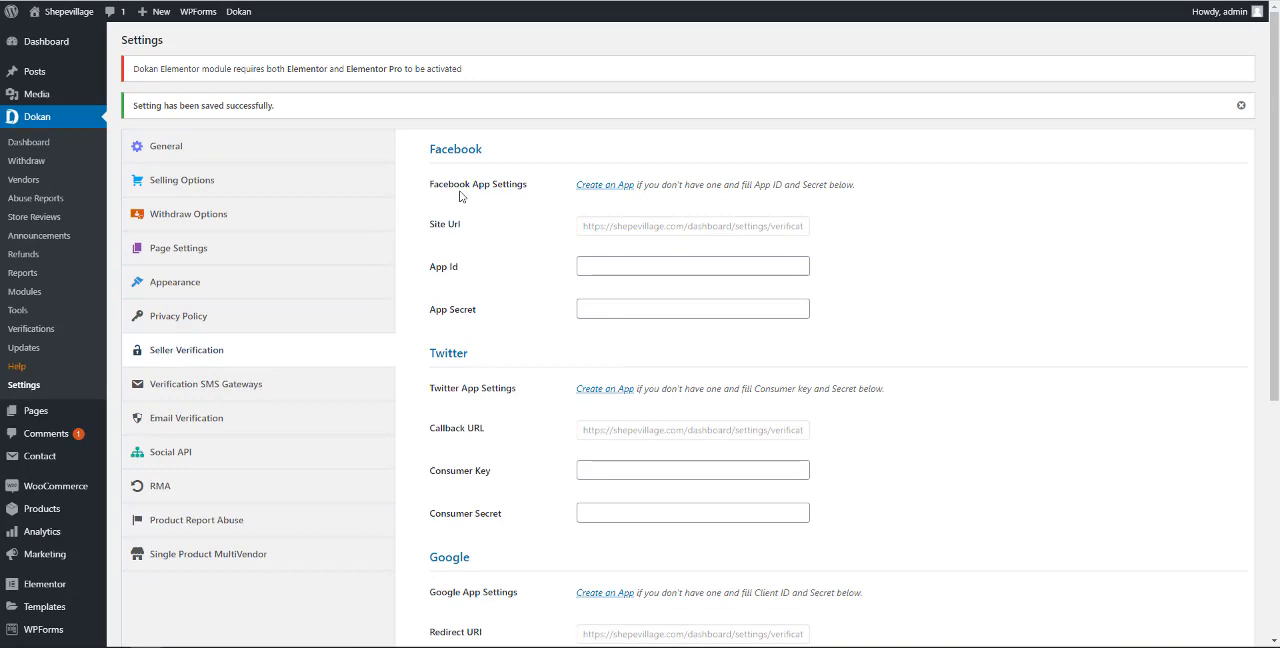
{"action": "right_click", "coordinate": [585, 187]}
{"action": "left_click", "coordinate": [604, 198]}
{"action": "key", "text": "ctrl+Tab"}
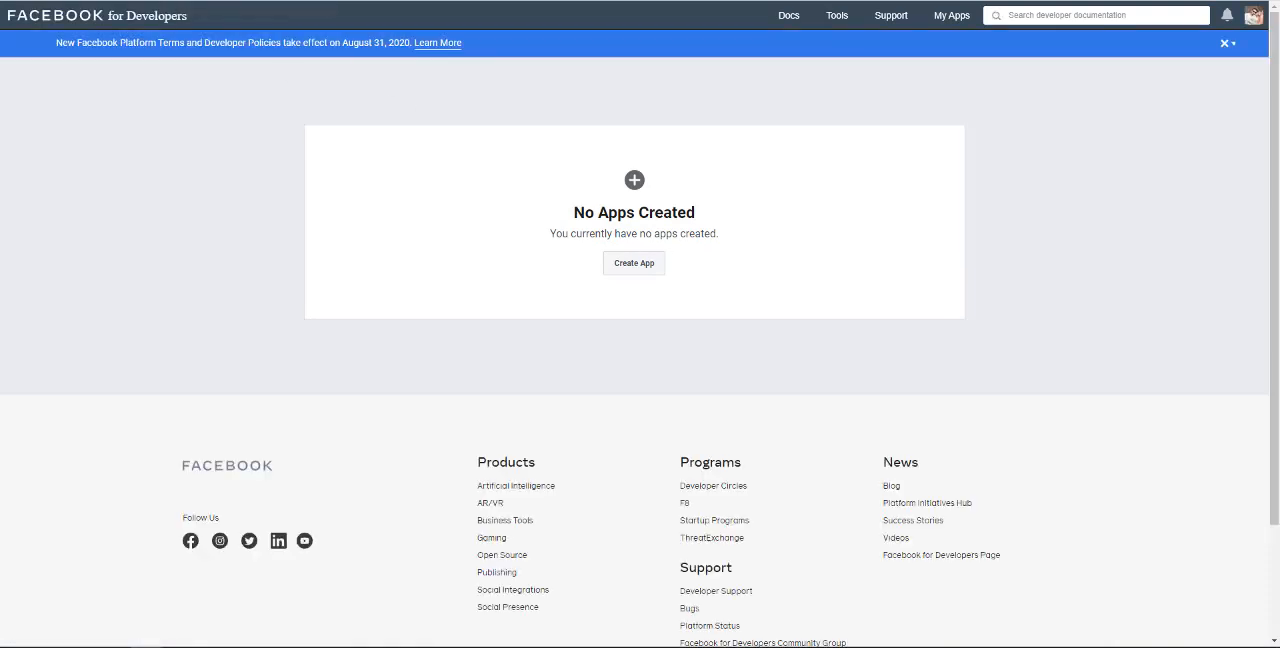
{"action": "key", "text": "ctrl+shift+Tab"}
{"action": "key", "text": "ctrl+Tab"}
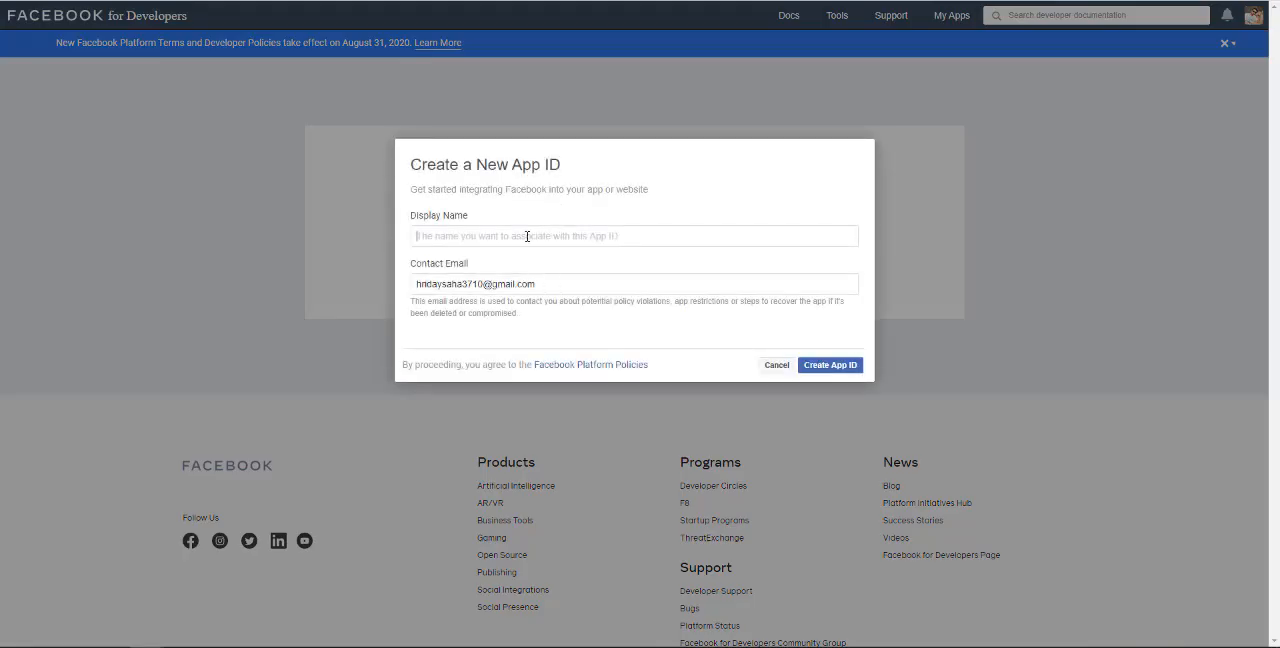
Step: Create a new Facebook app ID with the display name Shepevillage and a contact email, and complete the security check
{"action": "left_click", "coordinate": [527, 236]}
{"action": "type", "text": "Shepevillage"}
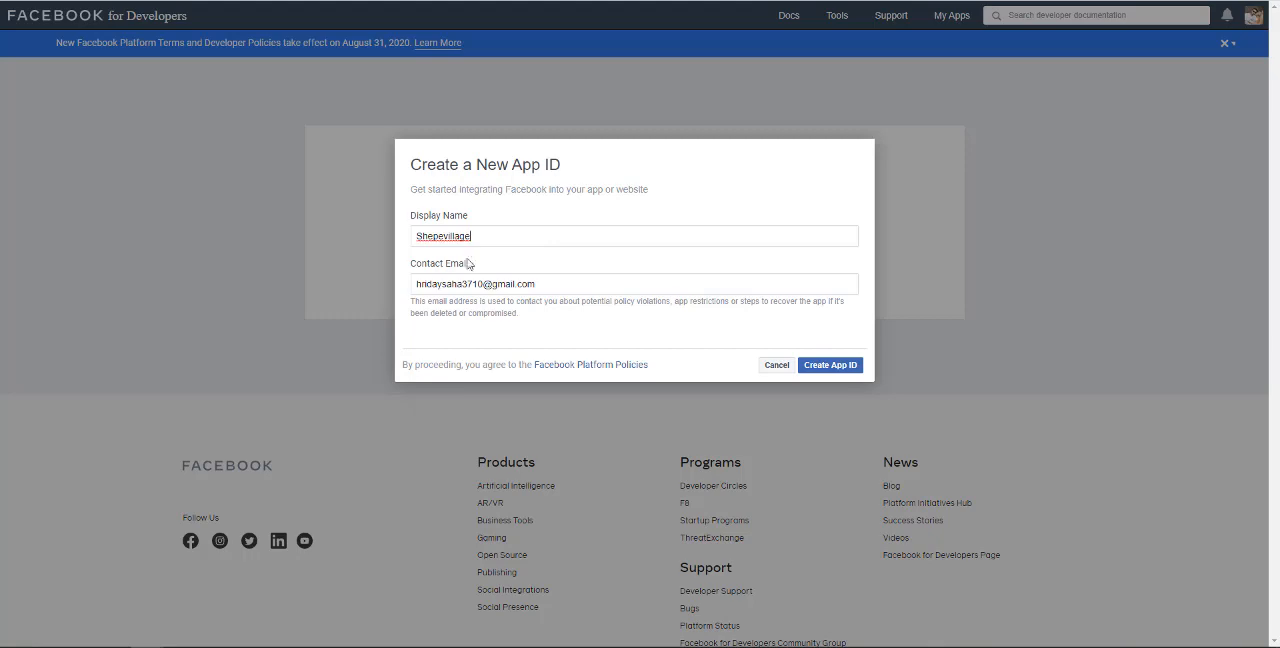
{"action": "left_click_drag", "start_coordinate": [484, 285], "coordinate": [216, 290]}
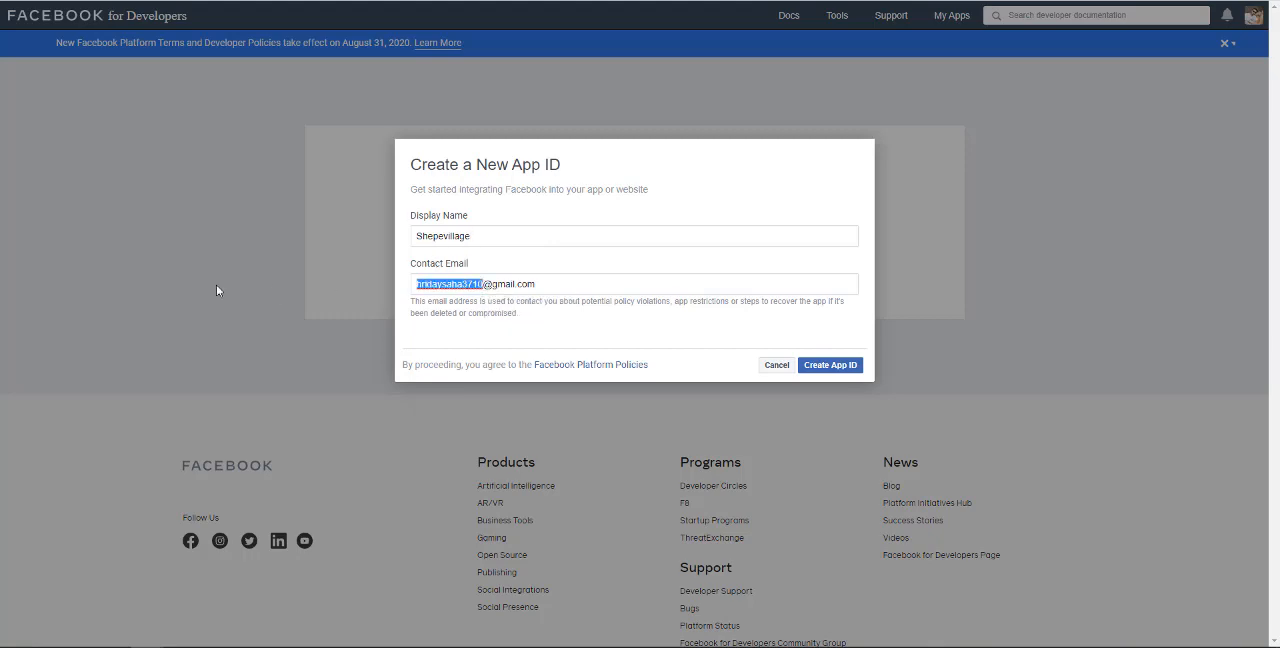
{"action": "key", "text": "BackSpace"}
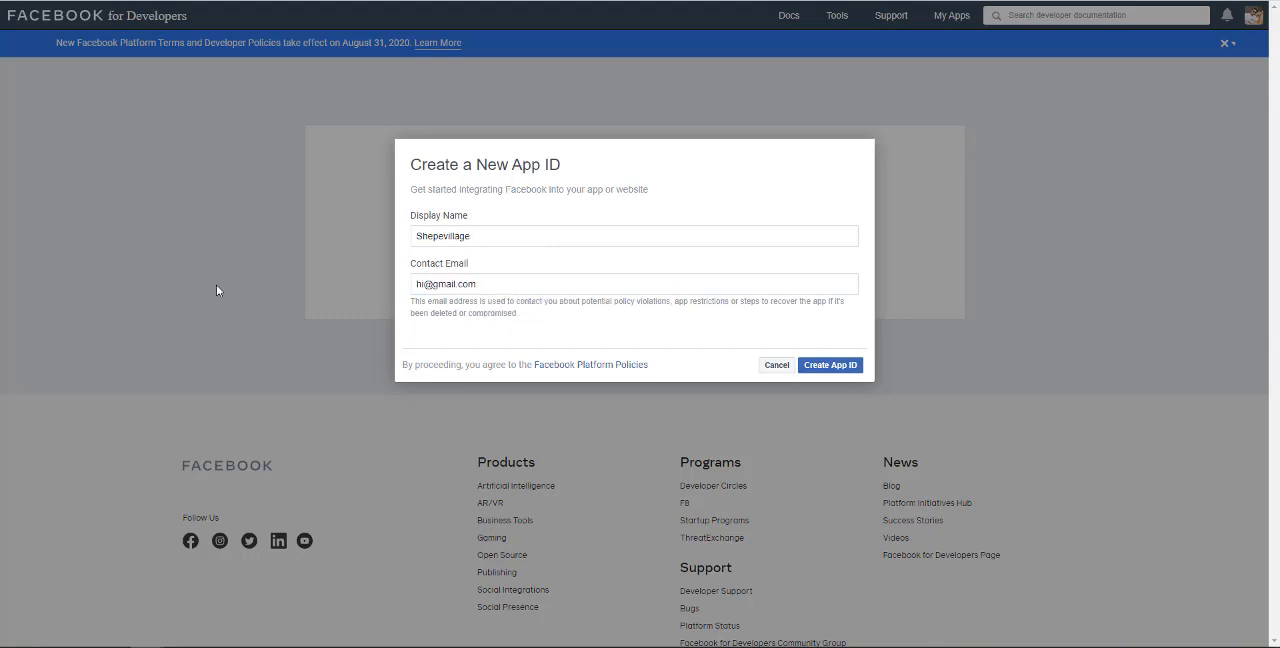
{"action": "left_click", "coordinate": [836, 368]}
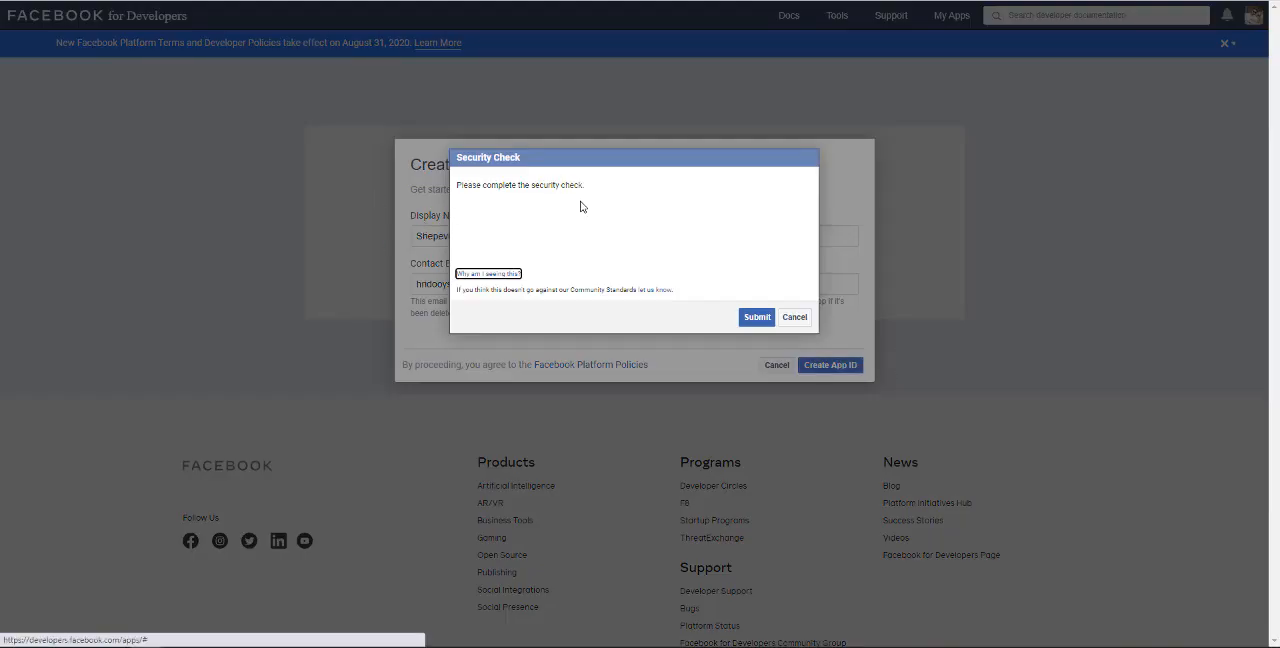
{"action": "left_click", "coordinate": [472, 227]}
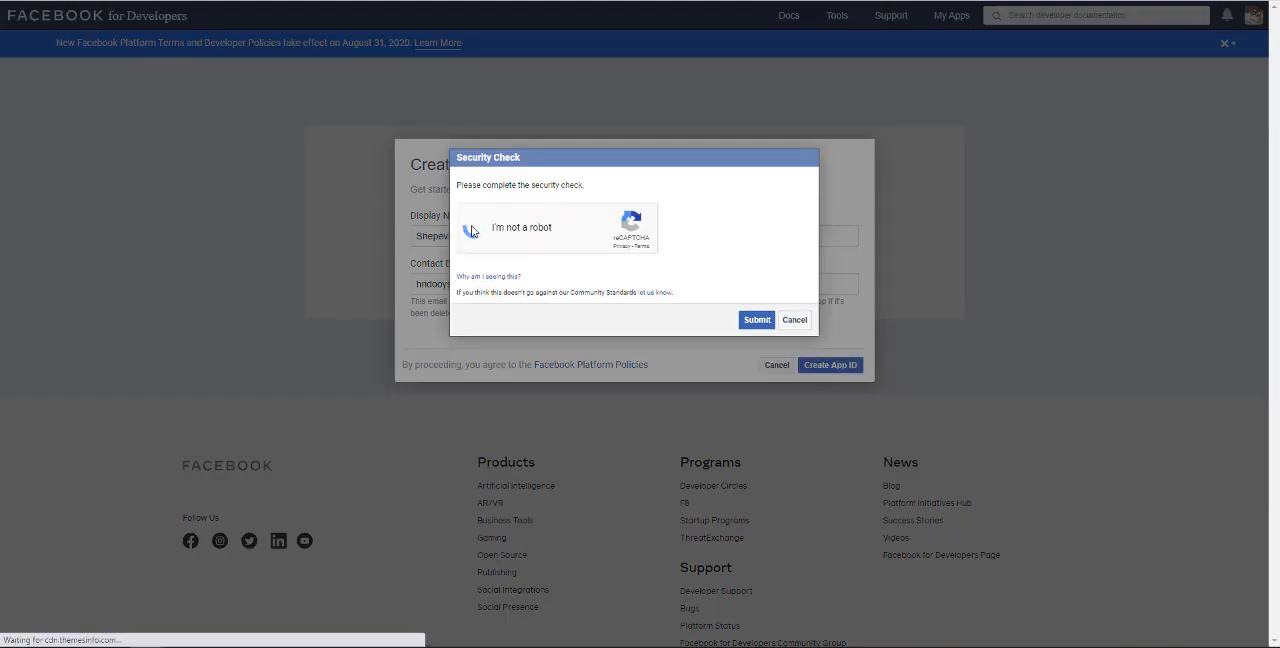
{"action": "left_click", "coordinate": [756, 320]}
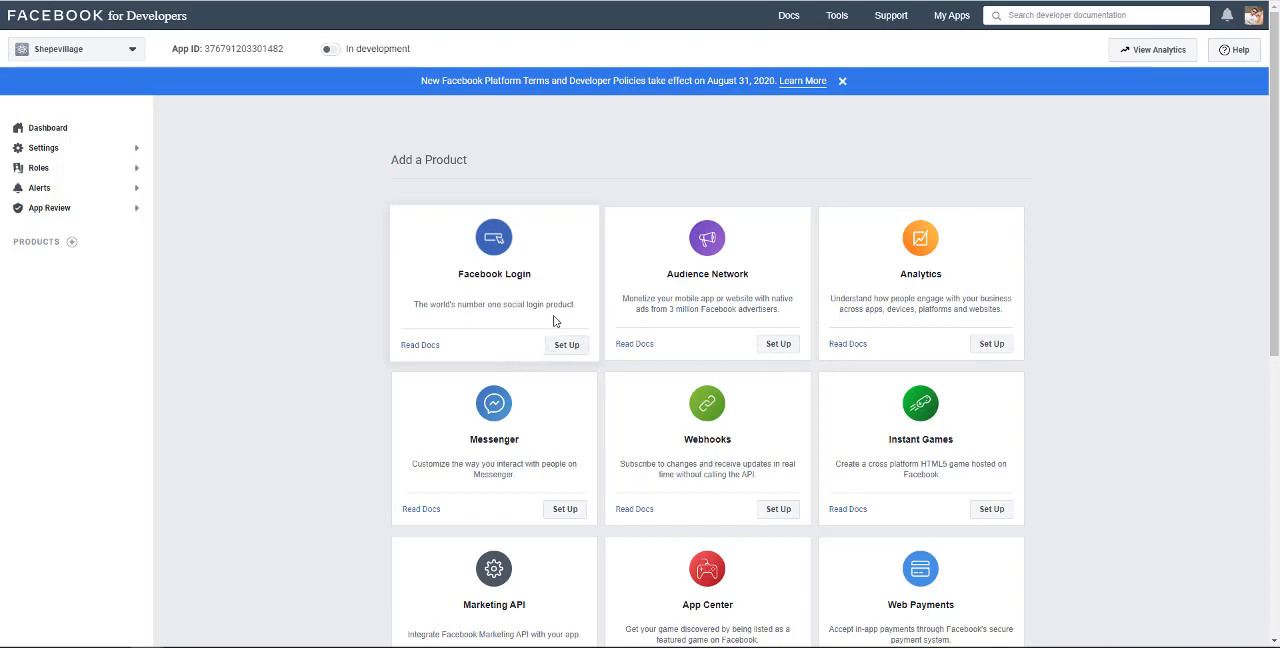
{"action": "left_click", "coordinate": [566, 346]}
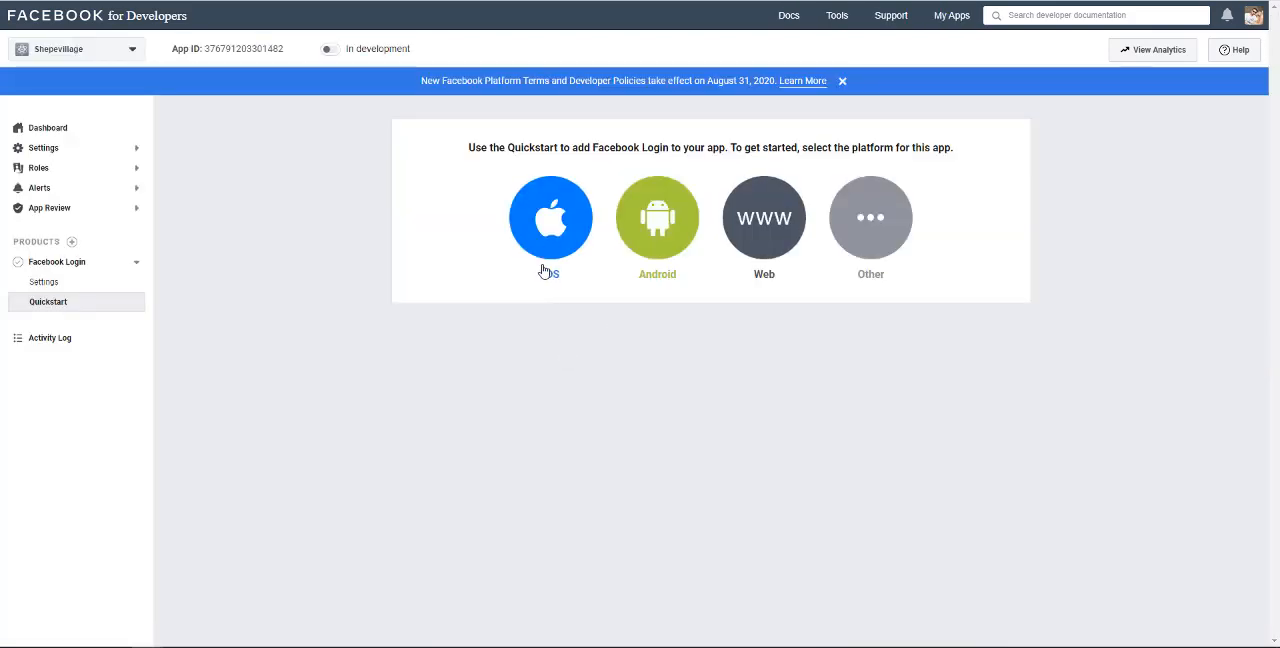
{"action": "left_click", "coordinate": [762, 231]}
{"action": "left_click", "coordinate": [522, 291]}
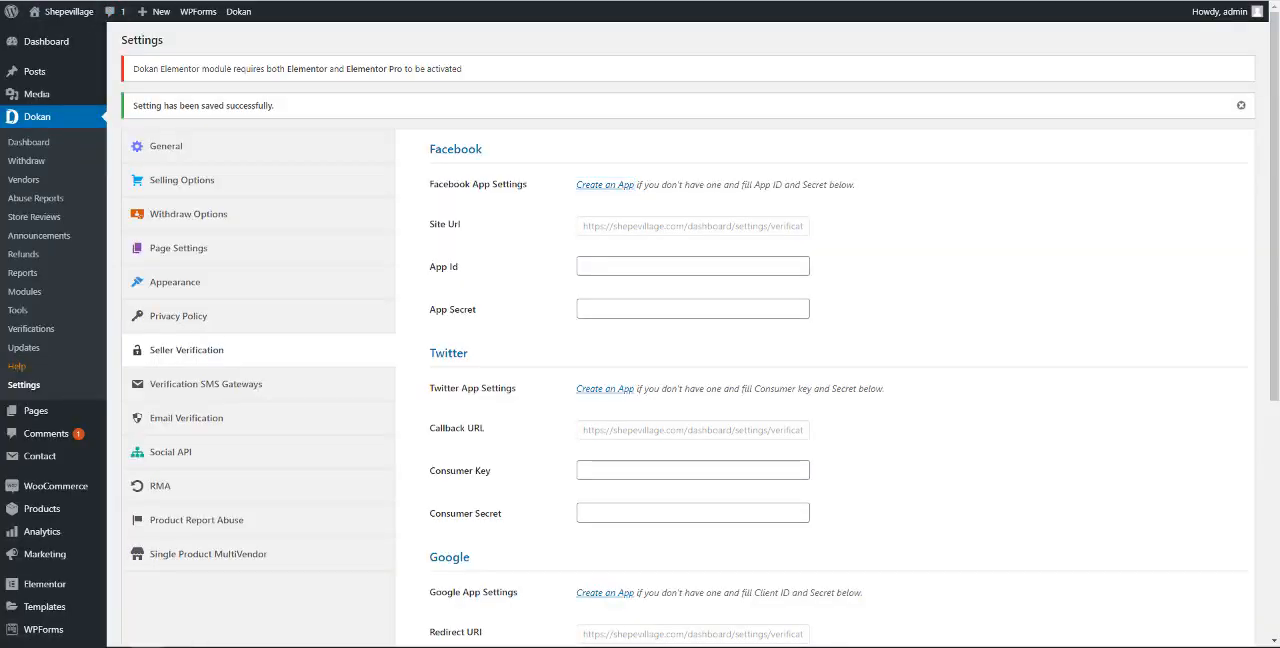
{"action": "right_click", "coordinate": [129, 1]}
{"action": "left_click", "coordinate": [168, 58]}
{"action": "left_click", "coordinate": [178, 1]}
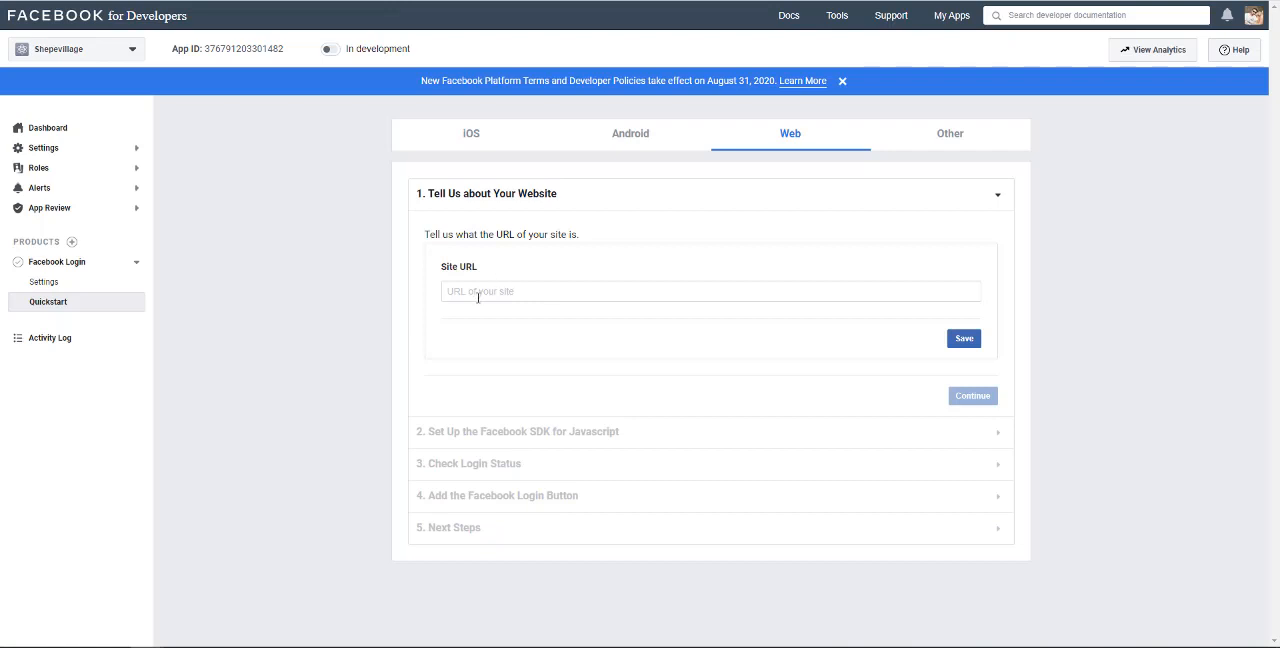
{"action": "key", "text": "ctrl+v"}
{"action": "left_click", "coordinate": [963, 339]}
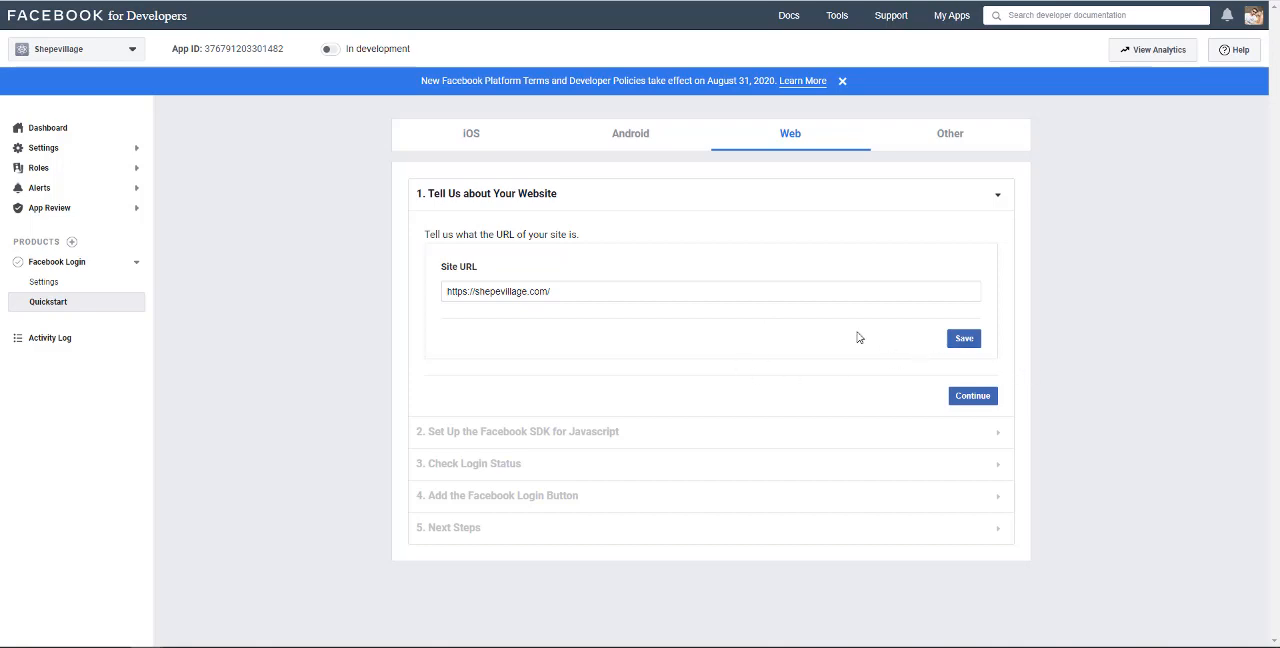
{"action": "left_click", "coordinate": [964, 342]}
{"action": "left_click", "coordinate": [951, 396]}
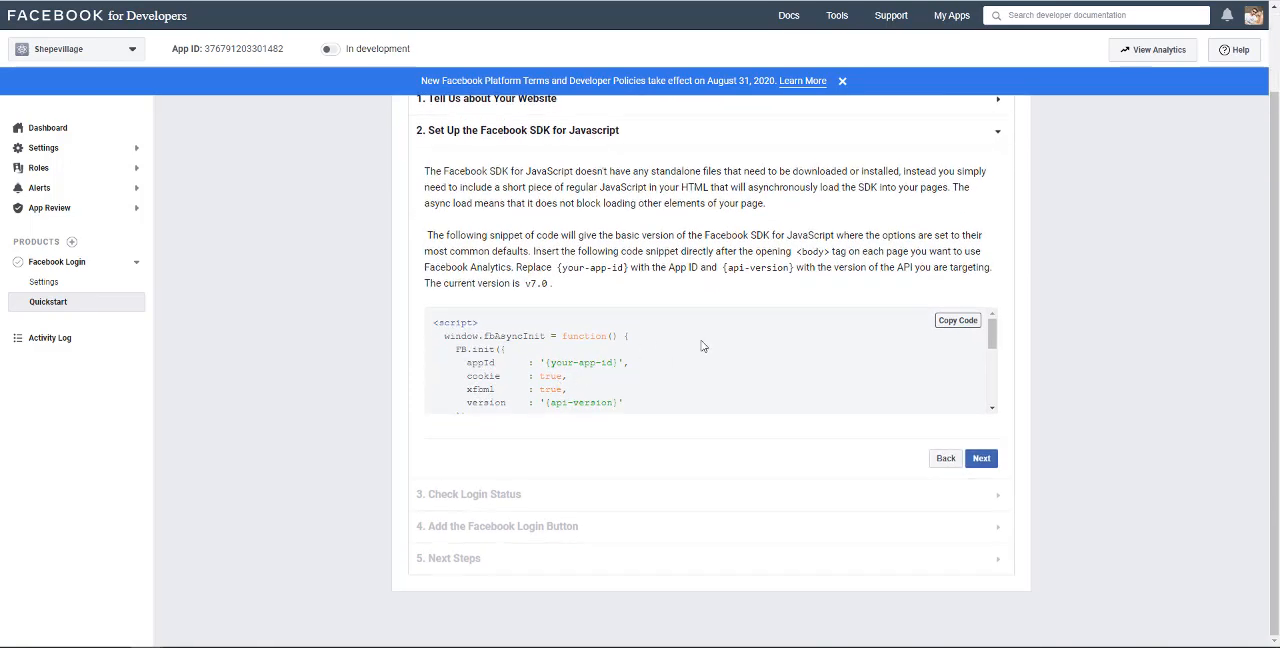
Step: Go through the SDK, login status and login button sections of the Facebook Login quickstart up to Next Steps
{"action": "scroll", "coordinate": [701, 346], "scroll_direction": "down", "scroll_amount": 5}
{"action": "scroll", "coordinate": [651, 370], "scroll_direction": "up", "scroll_amount": 5}
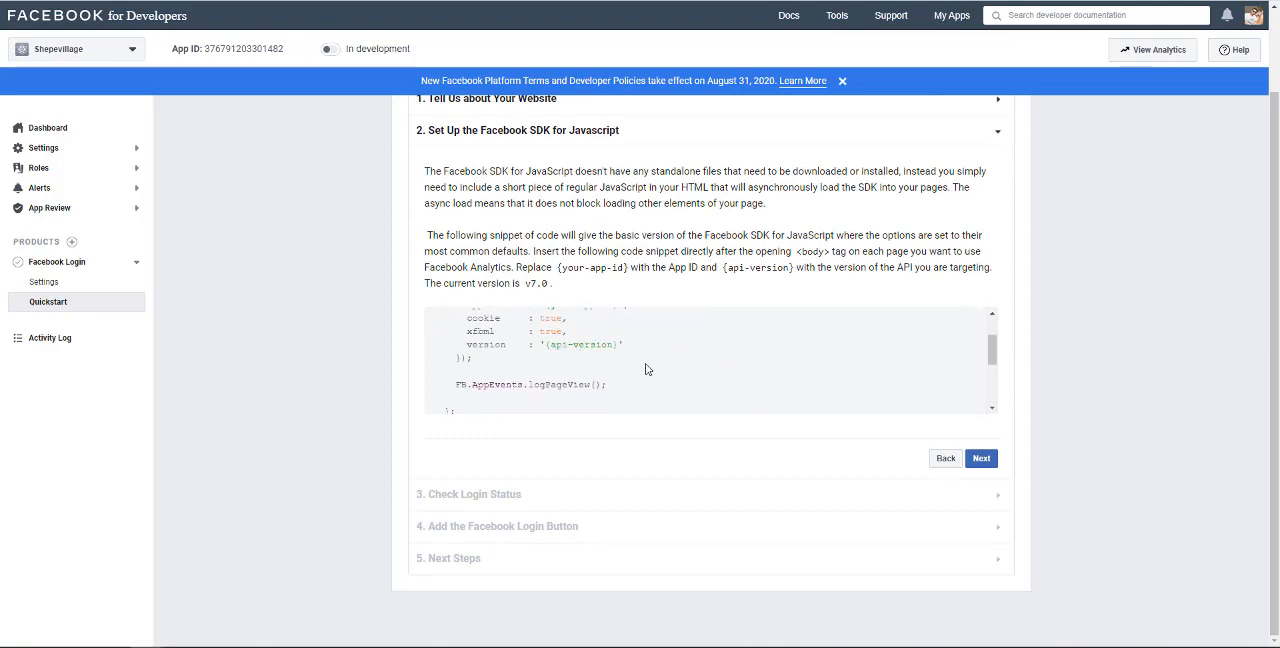
{"action": "scroll", "coordinate": [600, 330], "scroll_direction": "up", "scroll_amount": 1}
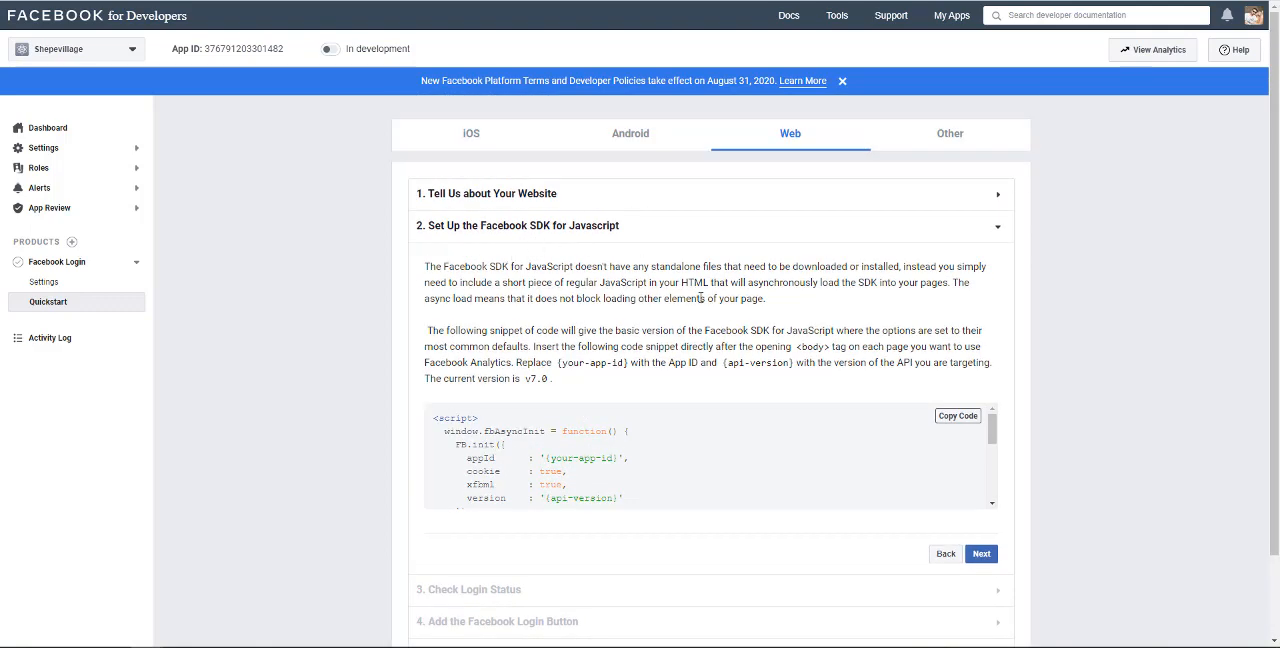
{"action": "scroll", "coordinate": [963, 457], "scroll_direction": "down", "scroll_amount": 5}
{"action": "left_click", "coordinate": [981, 553]}
{"action": "scroll", "coordinate": [829, 520], "scroll_direction": "down", "scroll_amount": 2}
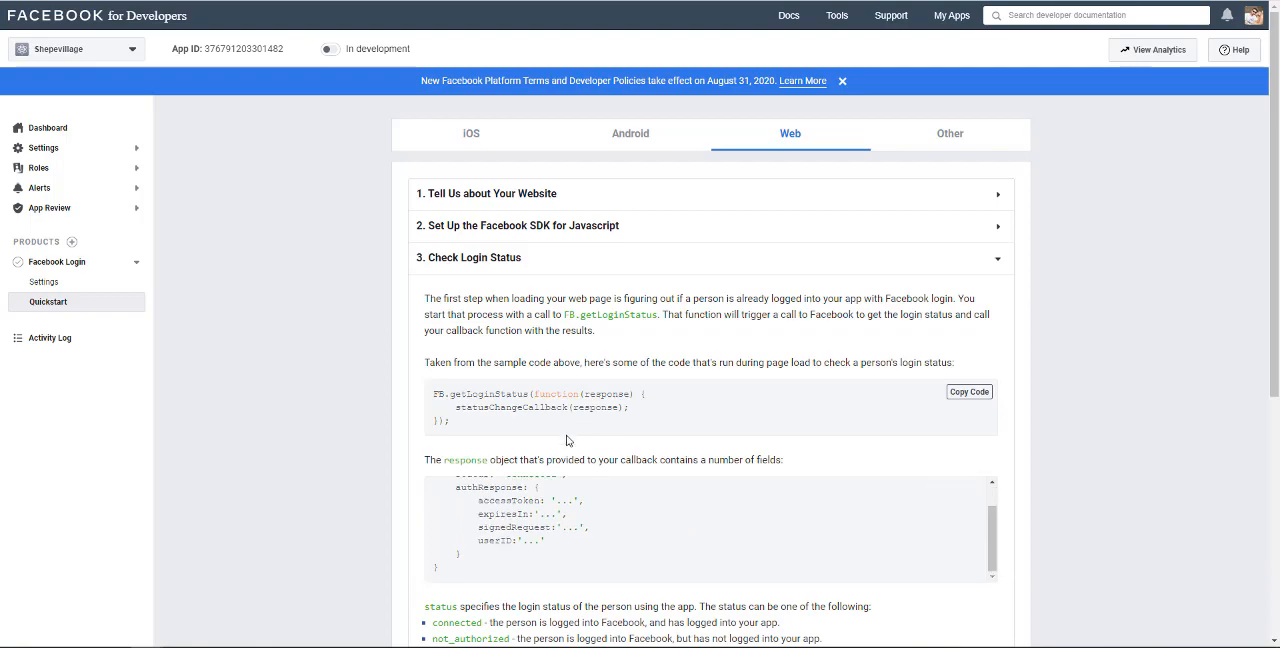
{"action": "scroll", "coordinate": [566, 440], "scroll_direction": "down", "scroll_amount": 6}
{"action": "left_click", "coordinate": [979, 505]}
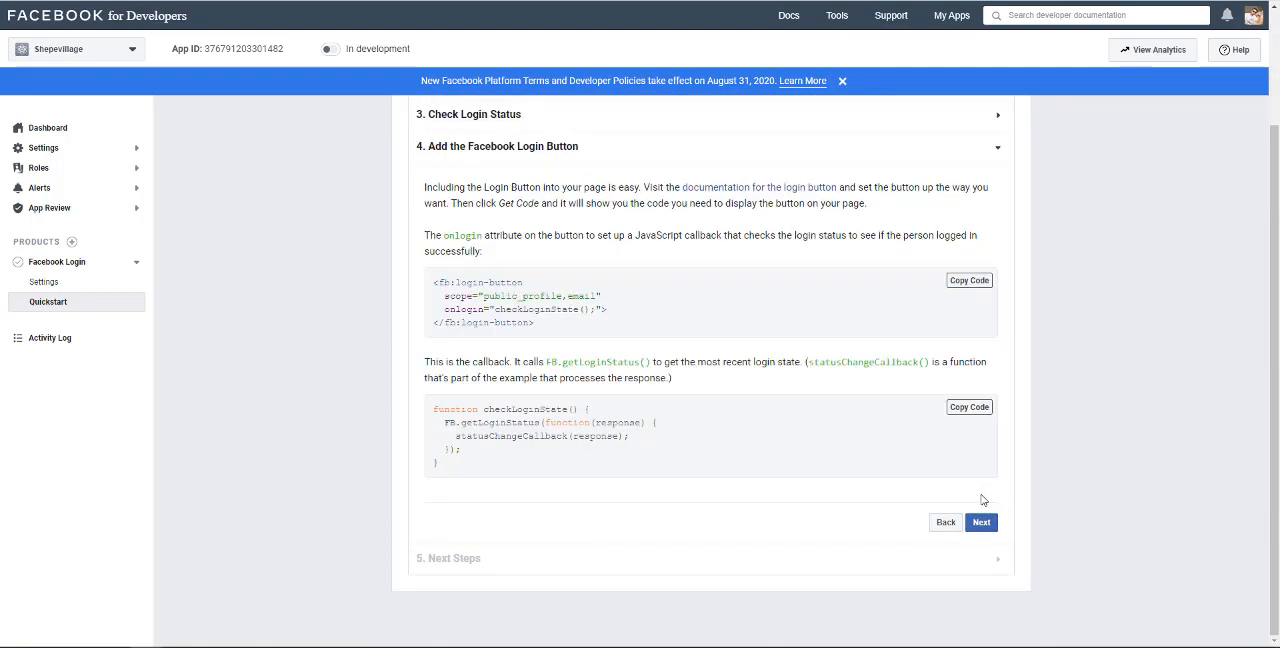
{"action": "left_click", "coordinate": [981, 522]}
{"action": "scroll", "coordinate": [659, 396], "scroll_direction": "down", "scroll_amount": 2}
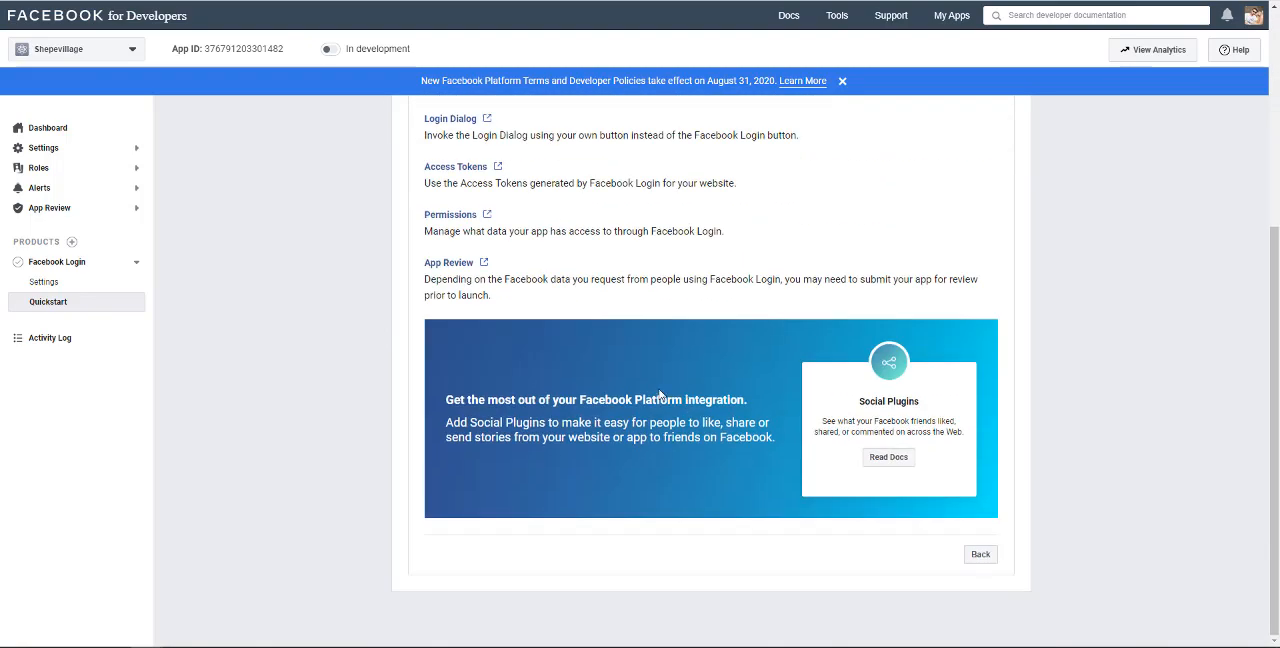
{"action": "scroll", "coordinate": [577, 375], "scroll_direction": "up", "scroll_amount": 4}
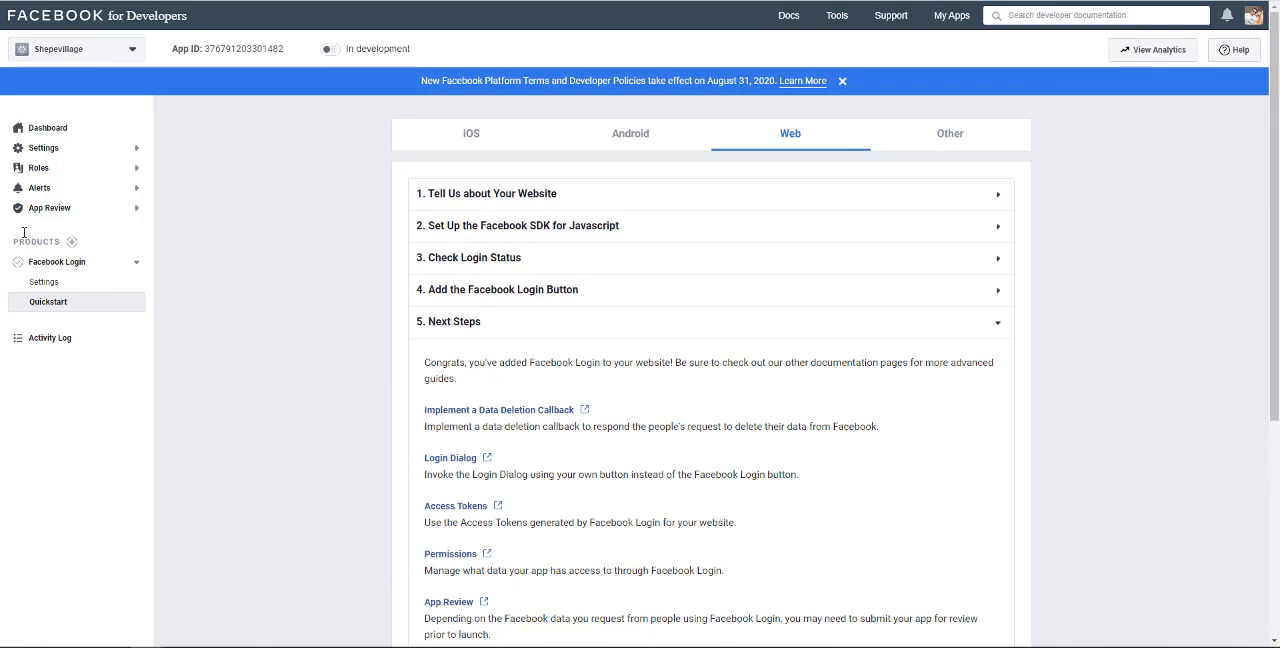
{"action": "left_click", "coordinate": [50, 148]}
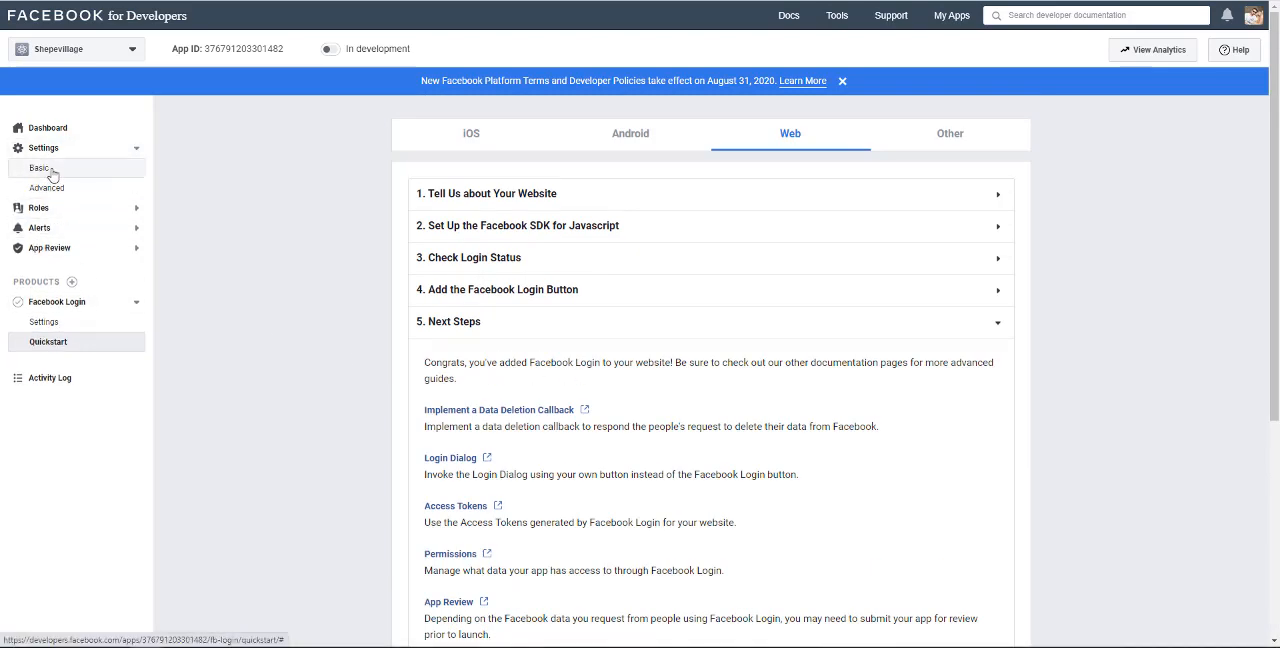
{"action": "left_click", "coordinate": [53, 174]}
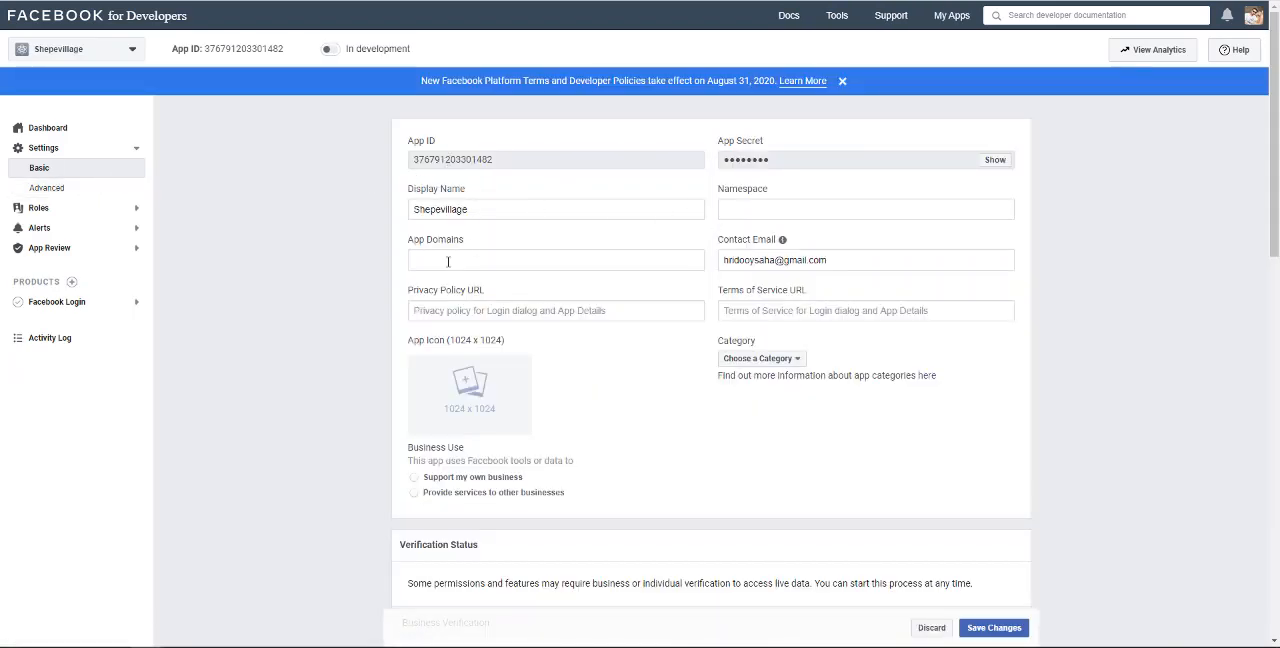
{"action": "left_click", "coordinate": [150, 1]}
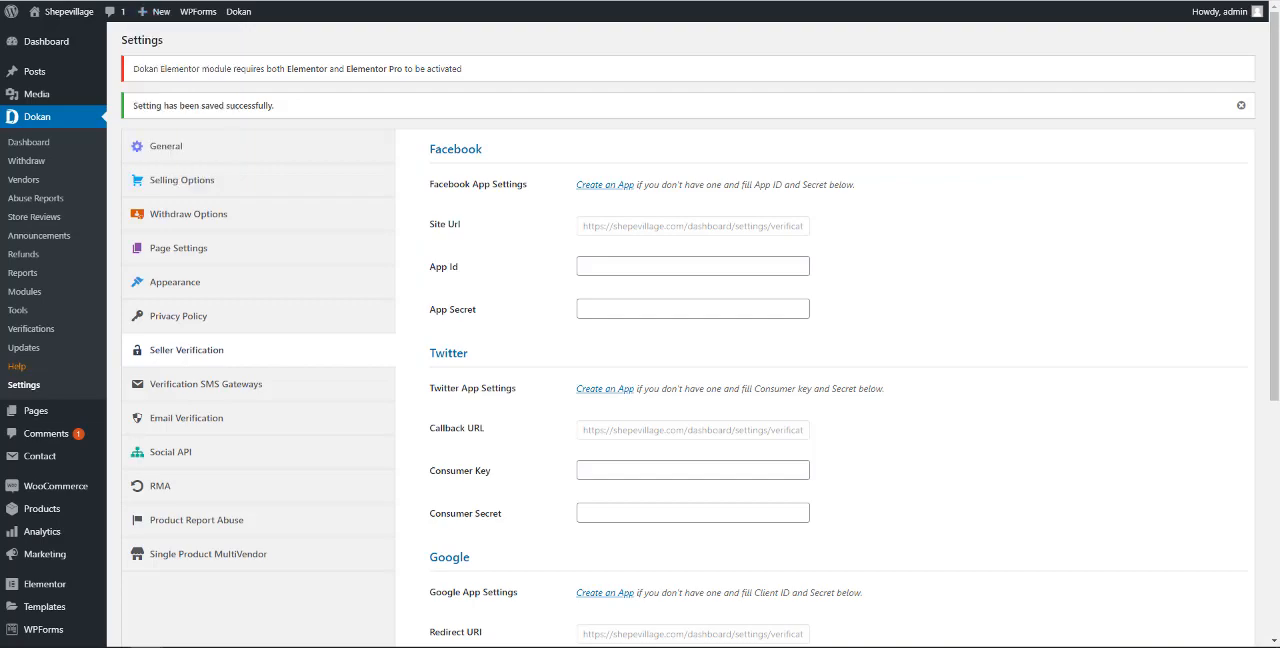
{"action": "right_click", "coordinate": [154, 1]}
{"action": "left_click", "coordinate": [176, 59]}
{"action": "left_click", "coordinate": [300, 1]}
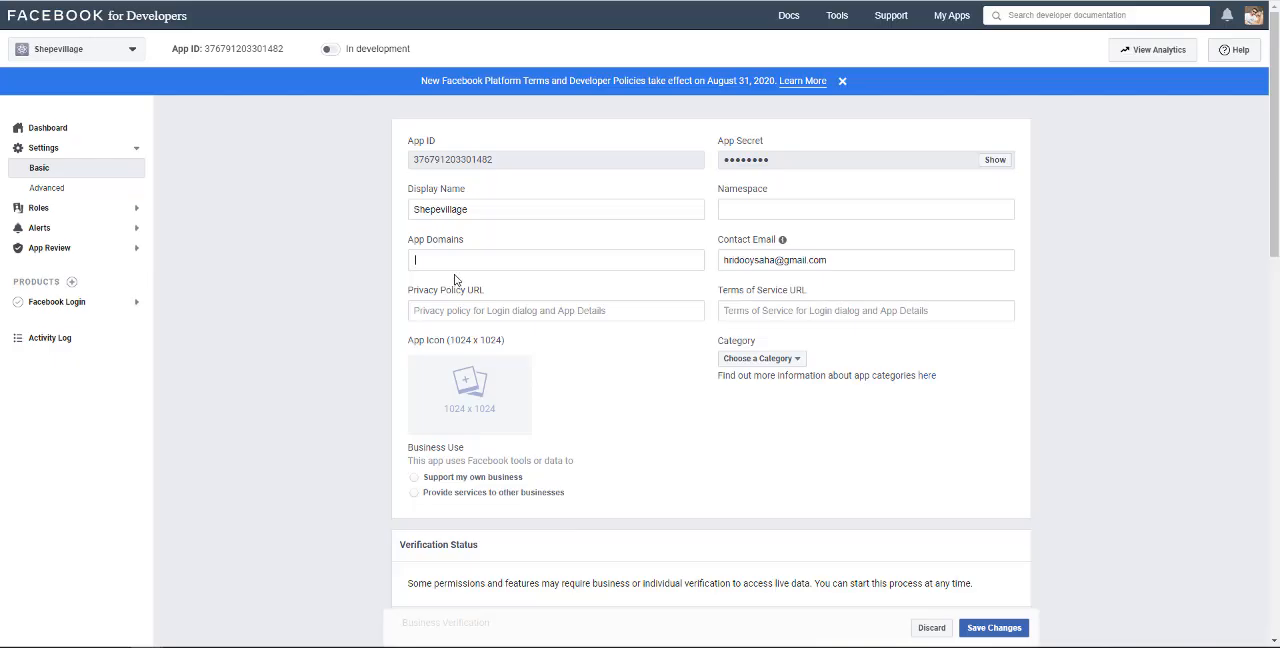
{"action": "key", "text": "ctrl+v"}
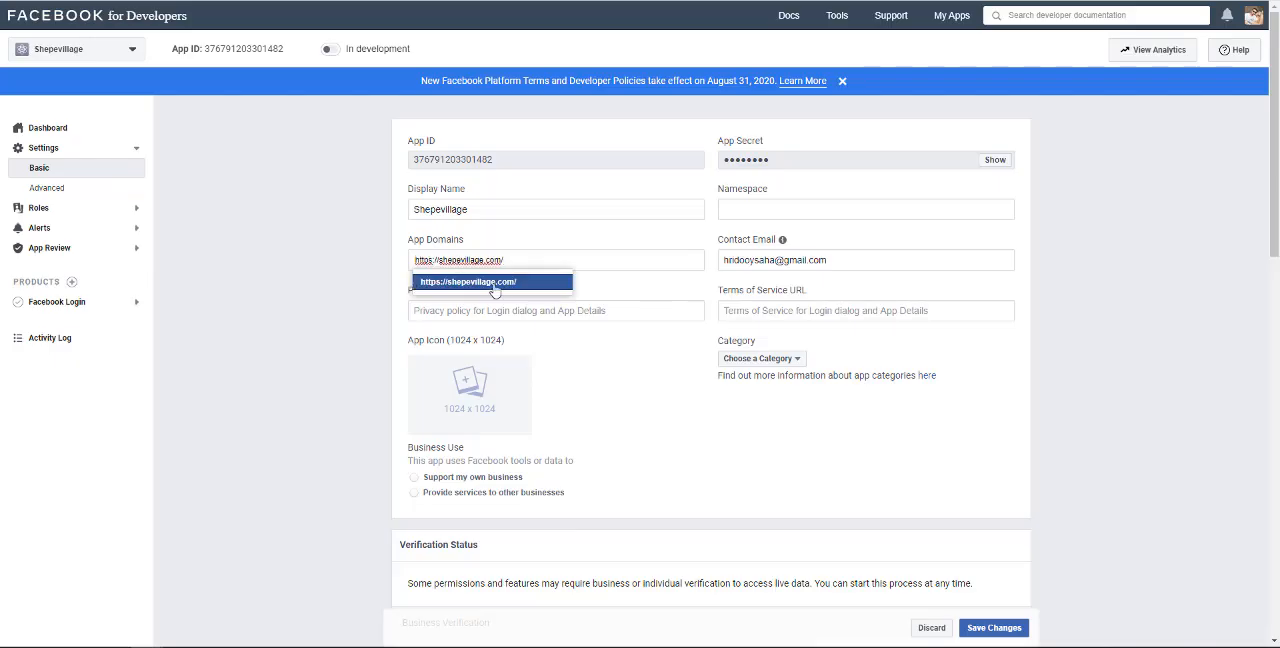
{"action": "left_click", "coordinate": [495, 282]}
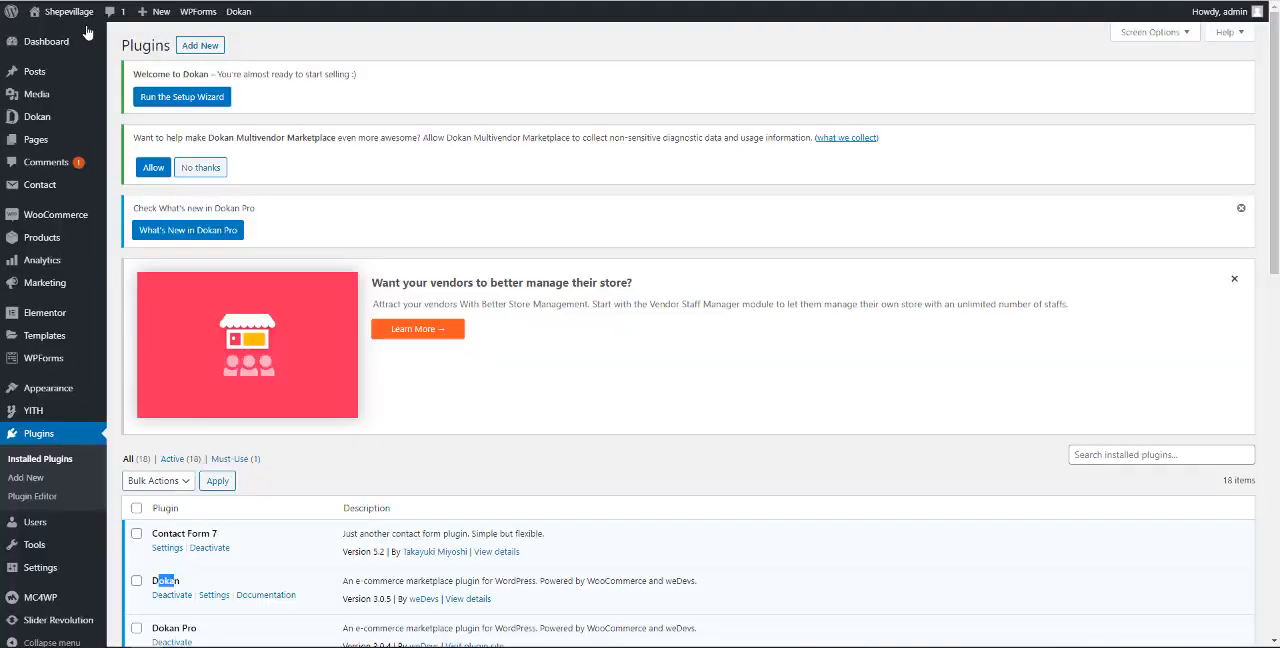
Step: Copy the address of the site's Privacy Policy page from WordPress and enter it as the Facebook app's Privacy Policy URL
{"action": "left_click", "coordinate": [92, 1]}
{"action": "mouse_move", "coordinate": [46, 143]}
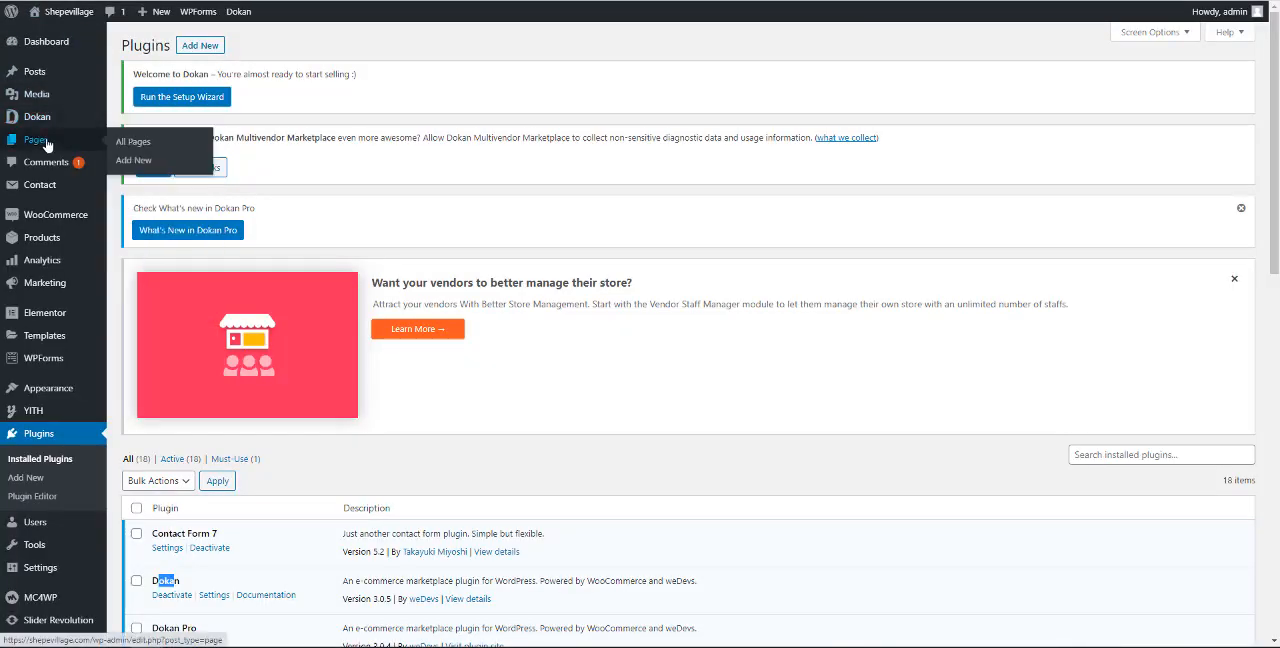
{"action": "right_click", "coordinate": [119, 142]}
{"action": "left_click", "coordinate": [140, 151]}
{"action": "left_click", "coordinate": [200, 1]}
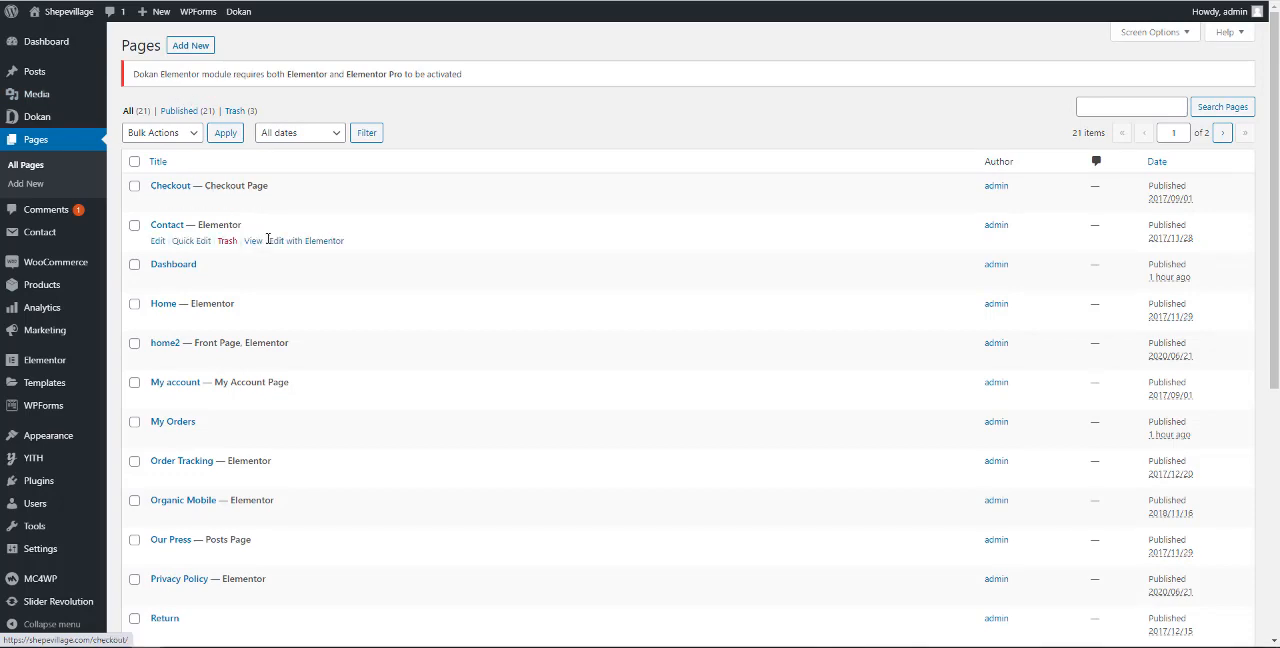
{"action": "scroll", "coordinate": [270, 240], "scroll_direction": "down", "scroll_amount": 2}
{"action": "scroll", "coordinate": [269, 286], "scroll_direction": "down", "scroll_amount": 2}
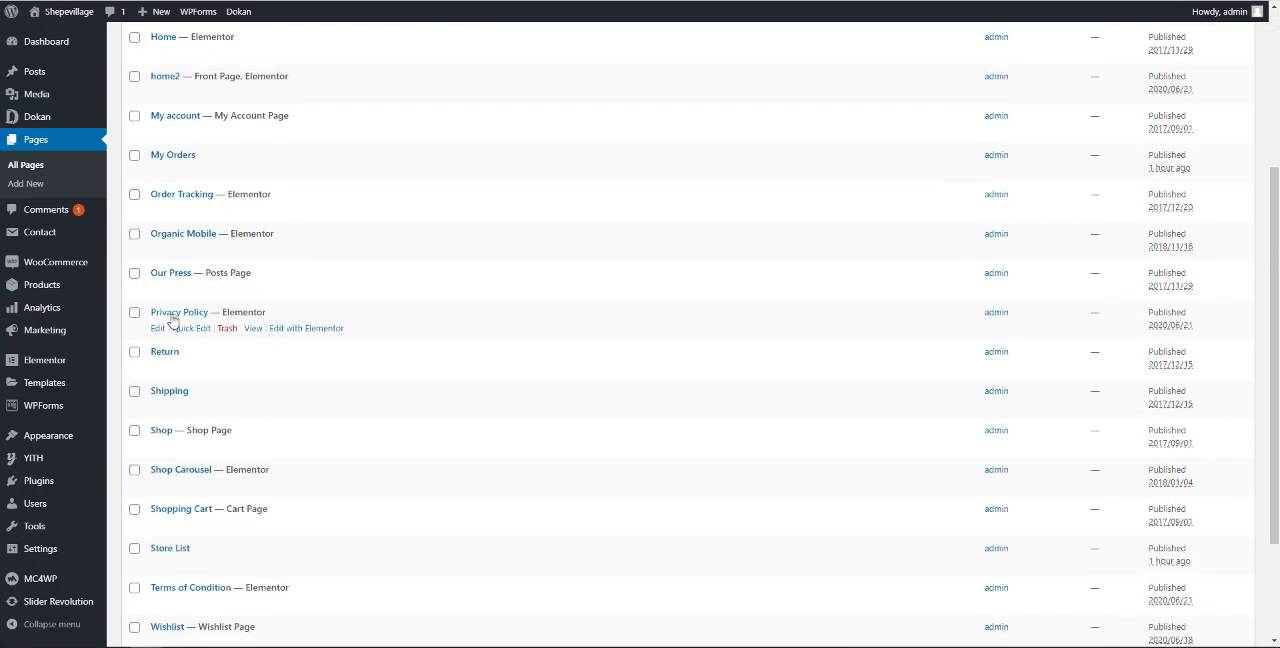
{"action": "right_click", "coordinate": [252, 330]}
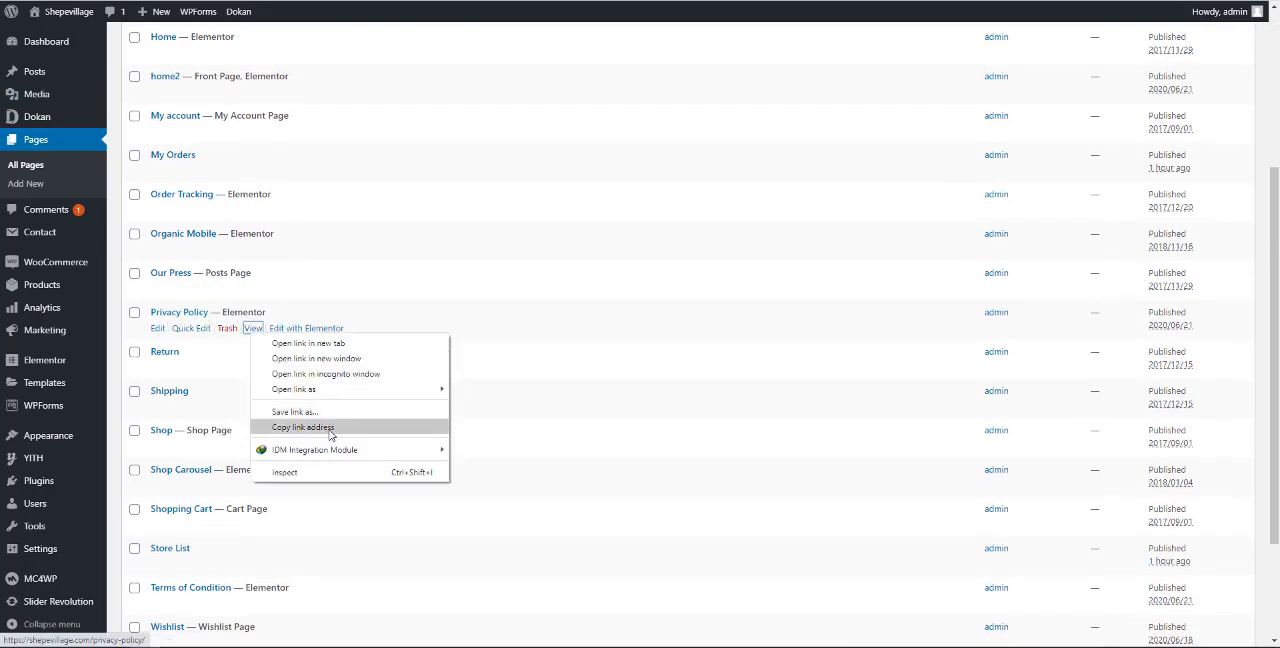
{"action": "left_click", "coordinate": [323, 431]}
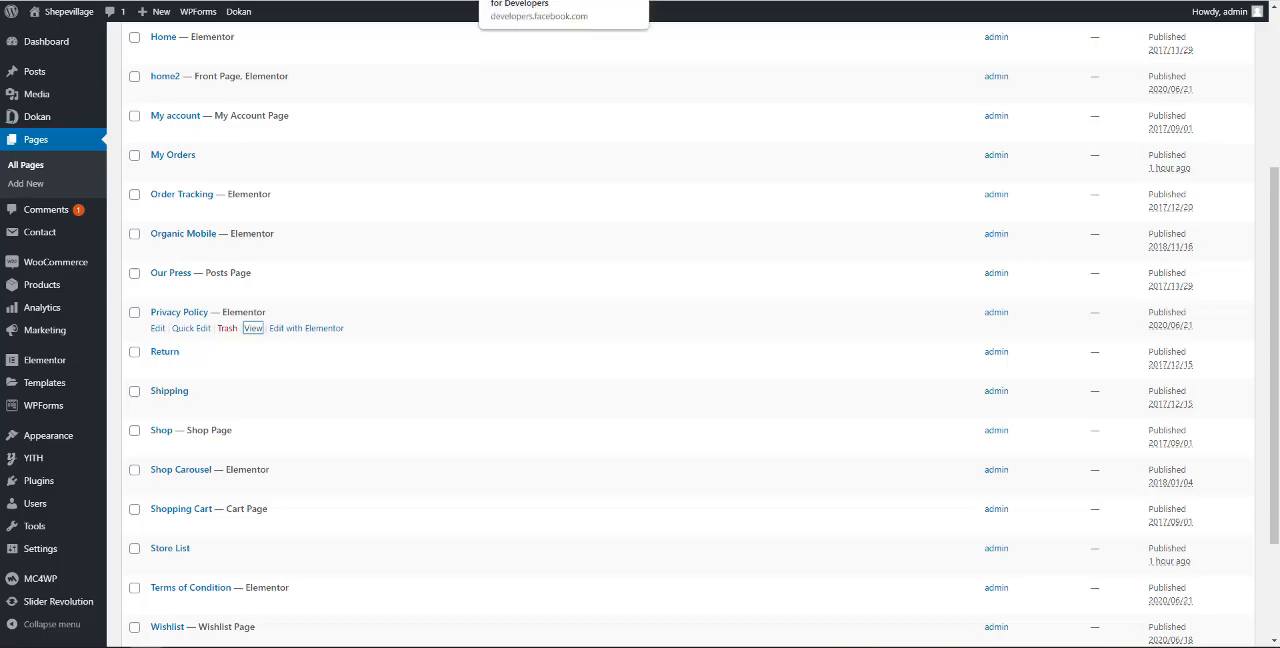
{"action": "left_click", "coordinate": [490, 2]}
{"action": "left_click", "coordinate": [475, 312]}
{"action": "key", "text": "ctrl+v"}
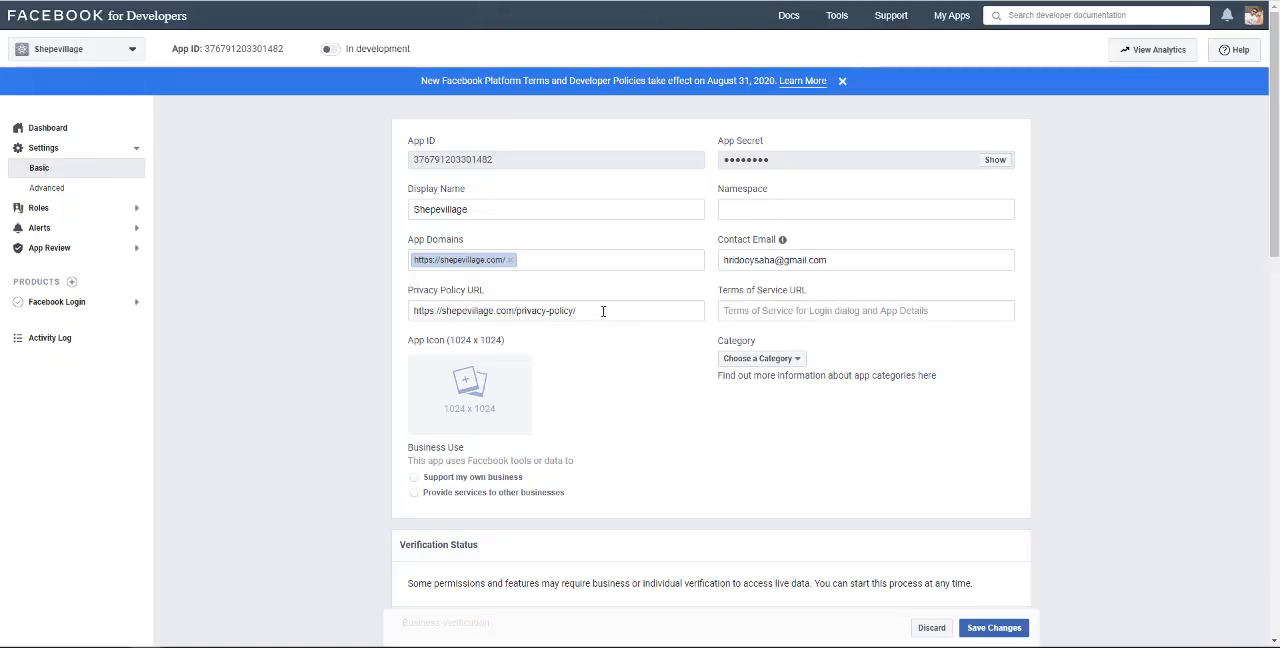
Step: Copy the address of the Terms of Condition page from WordPress and enter it as the Facebook app's Terms of Service URL
{"action": "left_click", "coordinate": [765, 319]}
{"action": "key", "text": "ctrl+Tab"}
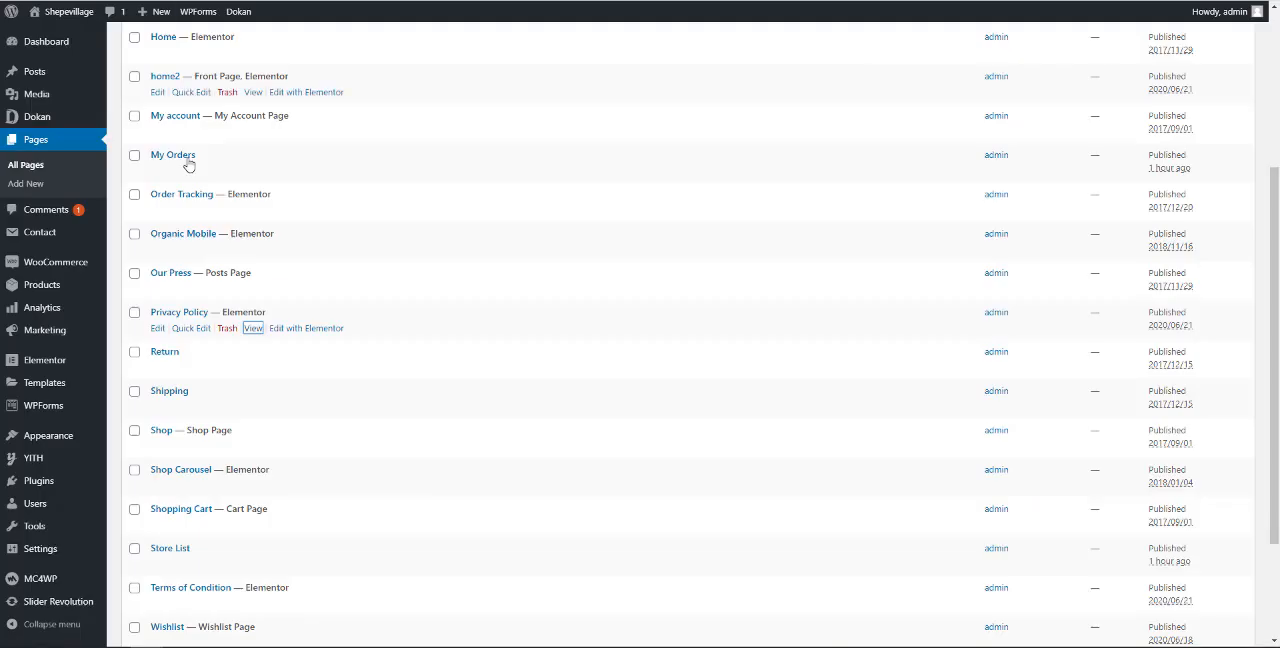
{"action": "scroll", "coordinate": [203, 311], "scroll_direction": "down", "scroll_amount": 1}
{"action": "scroll", "coordinate": [203, 311], "scroll_direction": "down", "scroll_amount": 1}
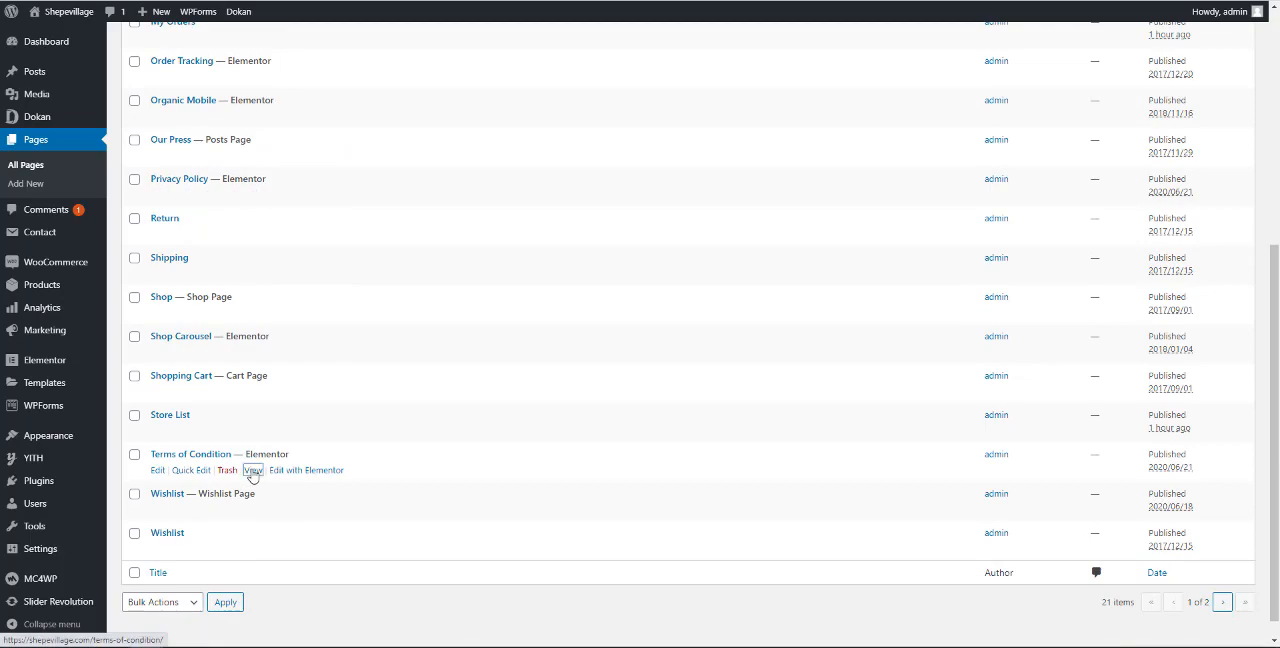
{"action": "right_click", "coordinate": [252, 472]}
{"action": "left_click", "coordinate": [307, 566]}
{"action": "key", "text": "ctrl+Tab"}
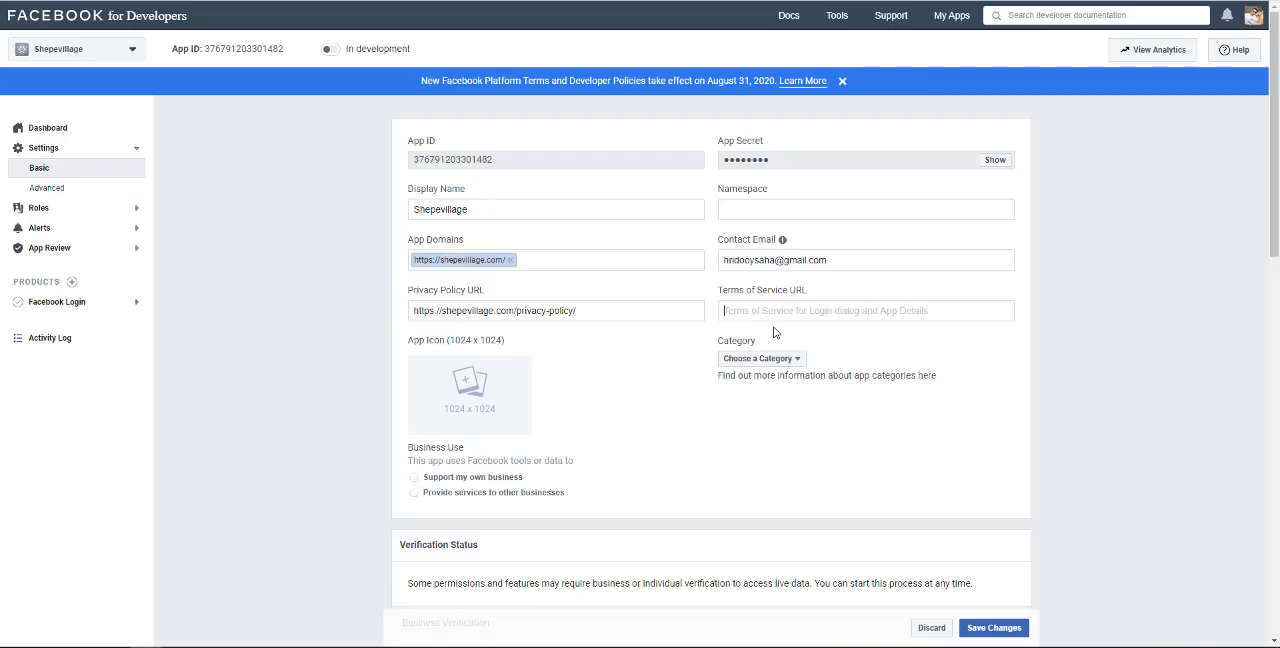
{"action": "key", "text": "ctrl+v"}
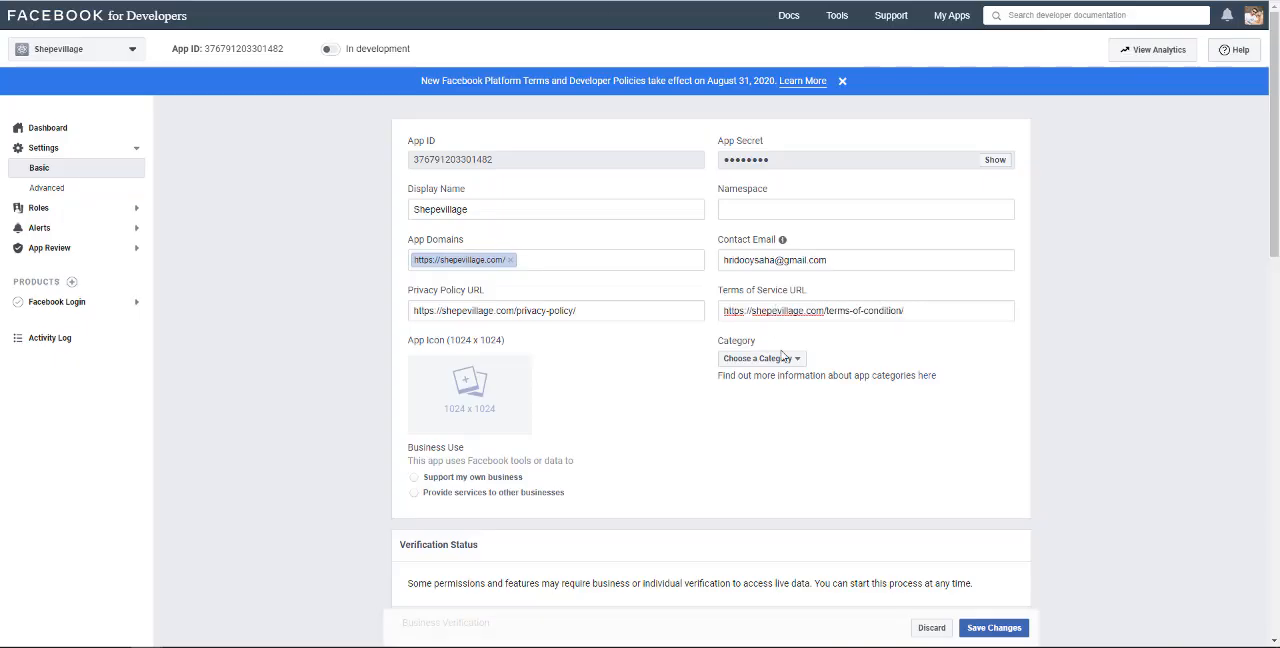
Step: Set the app's category to Shopping and check the required app icon size
{"action": "left_click", "coordinate": [772, 362]}
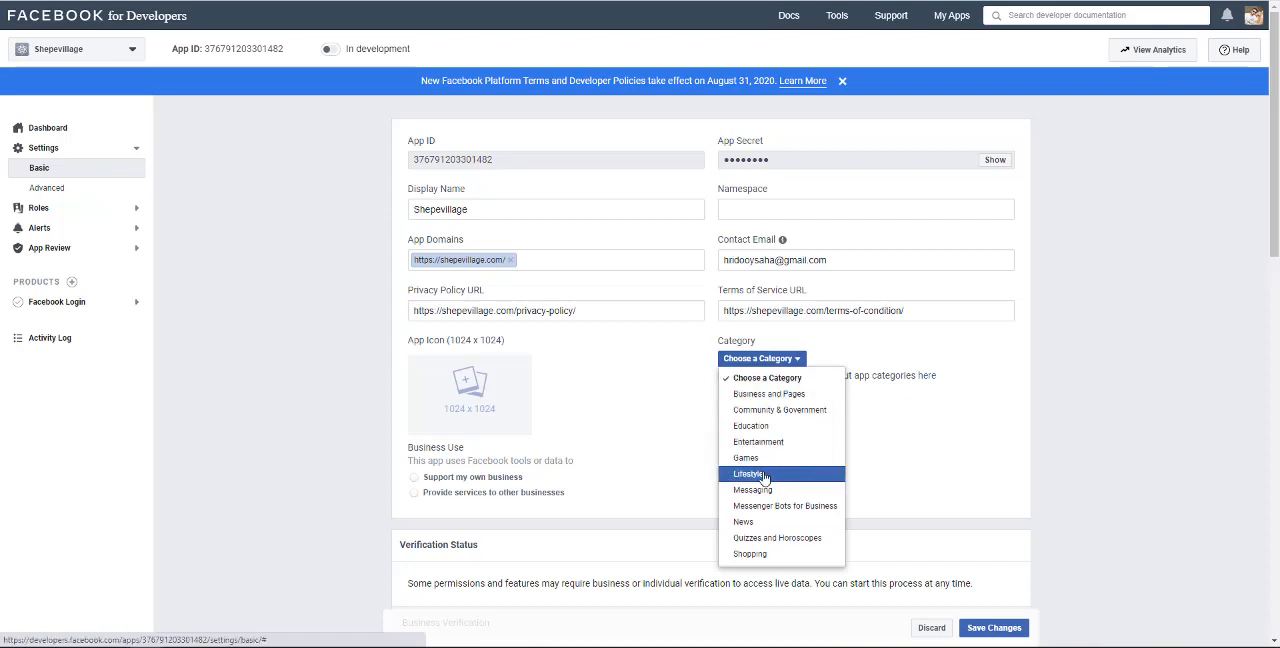
{"action": "left_click", "coordinate": [771, 555]}
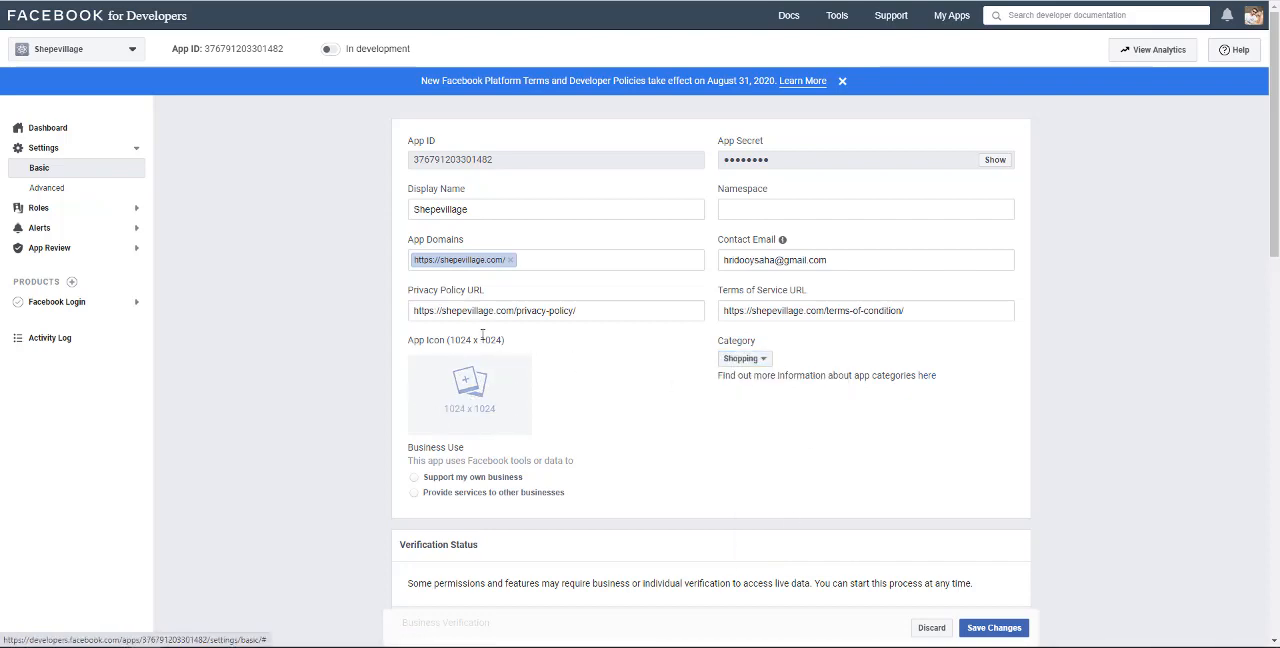
{"action": "left_click_drag", "start_coordinate": [420, 343], "coordinate": [497, 341]}
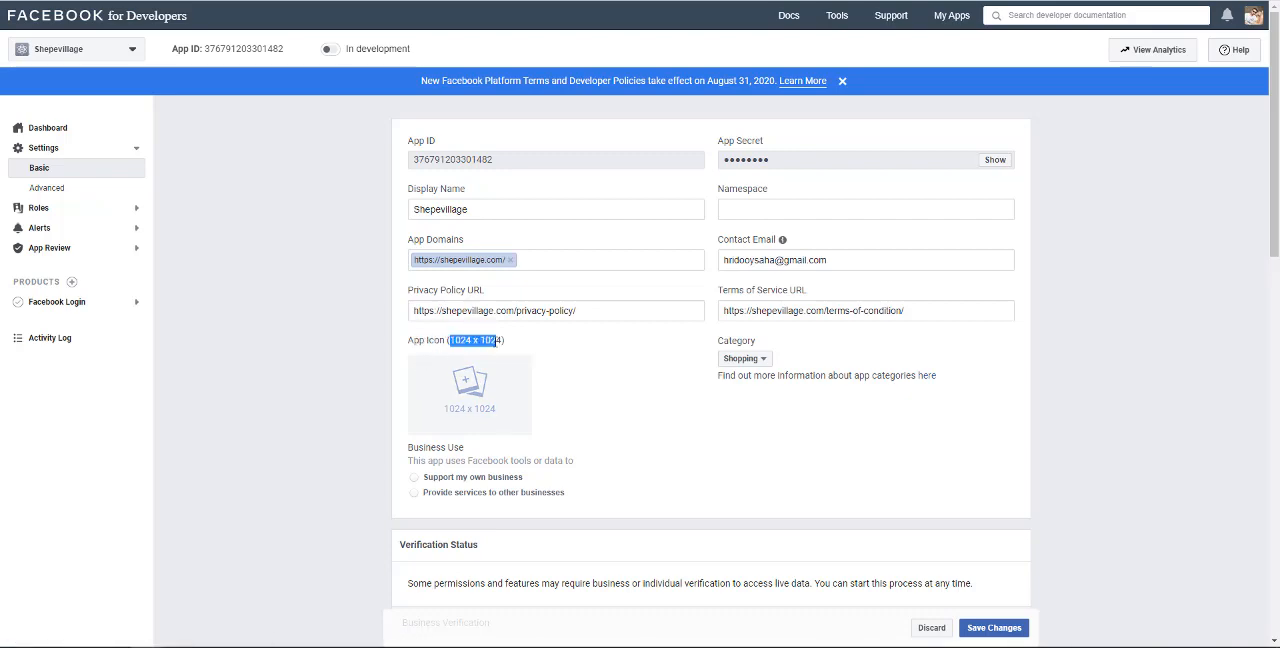
{"action": "mouse_move", "coordinate": [522, 425]}
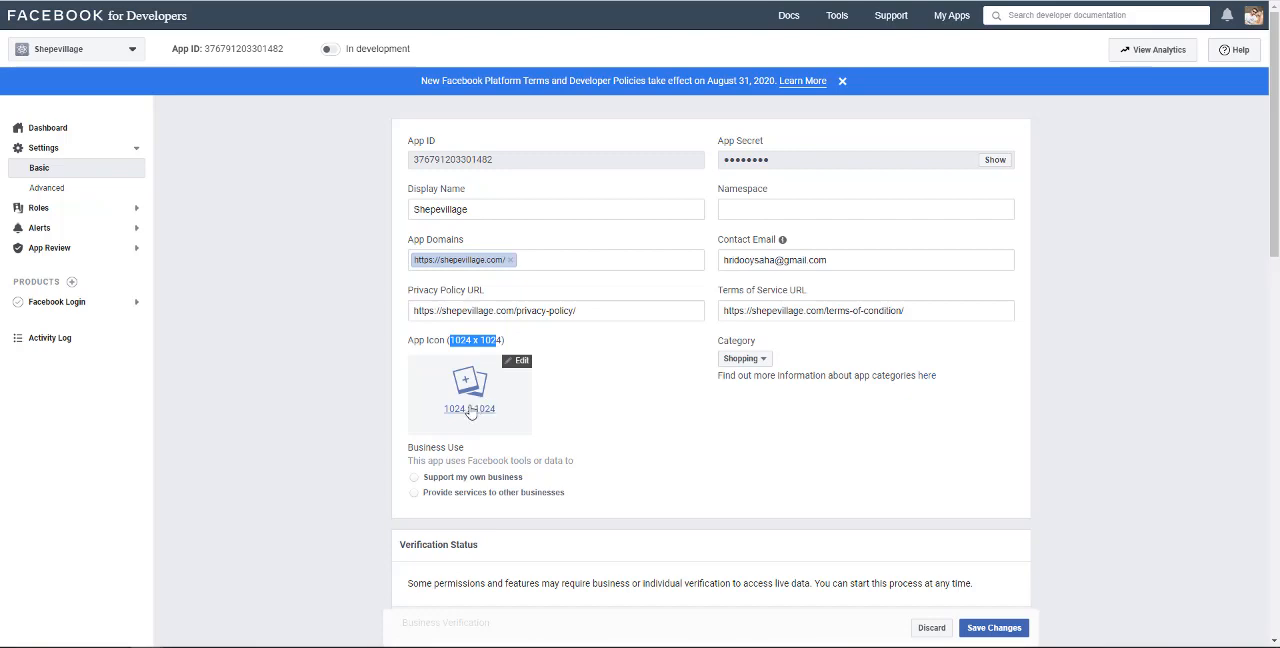
{"action": "left_click", "coordinate": [618, 444]}
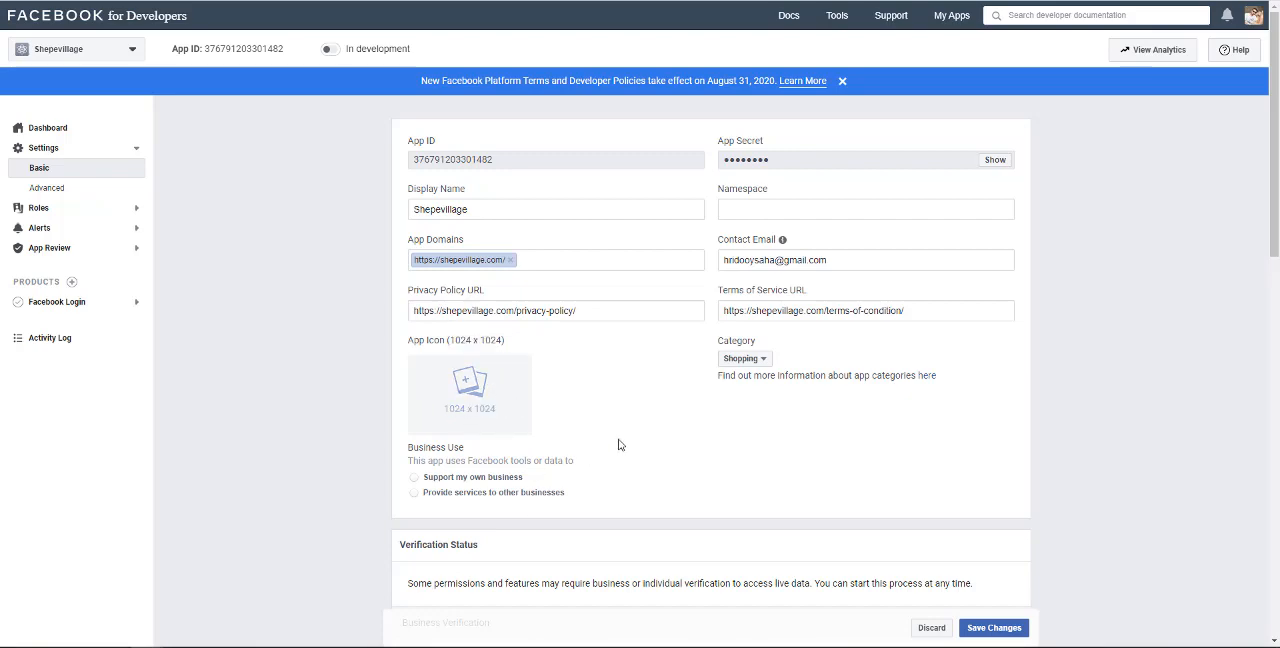
Step: Copy the site name from the WordPress address and change the Facebook app's display name to shepevillage
{"action": "left_click", "coordinate": [477, 211]}
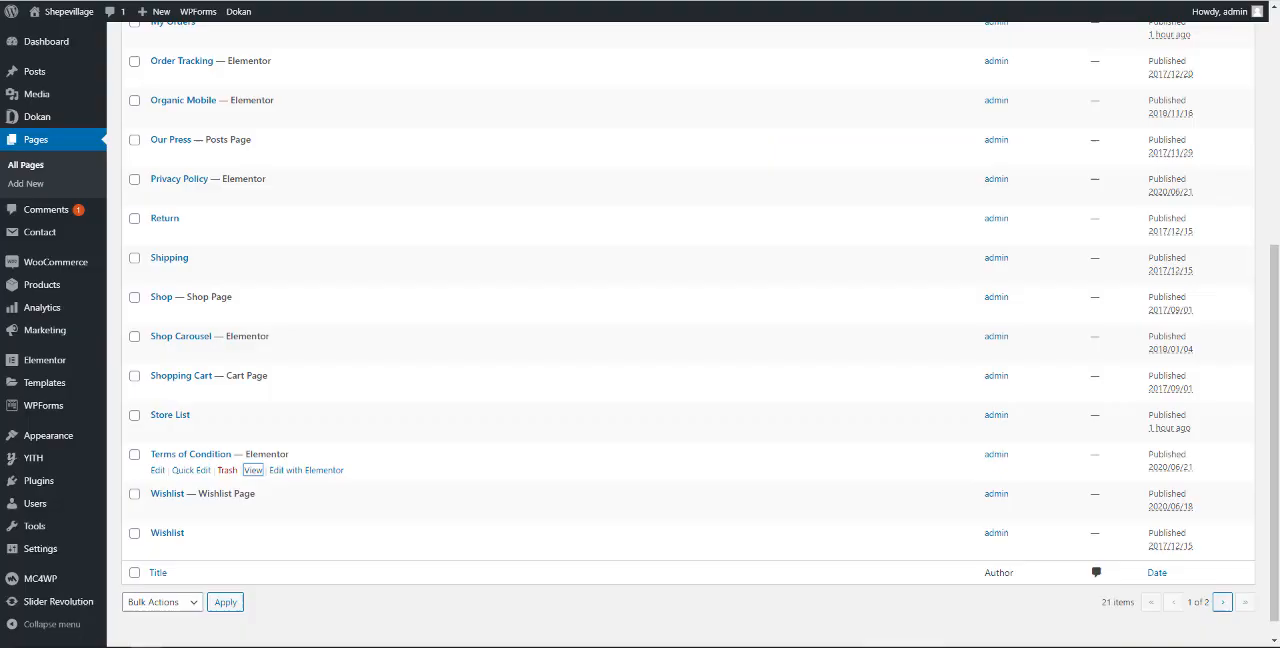
{"action": "left_click", "coordinate": [121, 0]}
{"action": "right_click", "coordinate": [130, 0]}
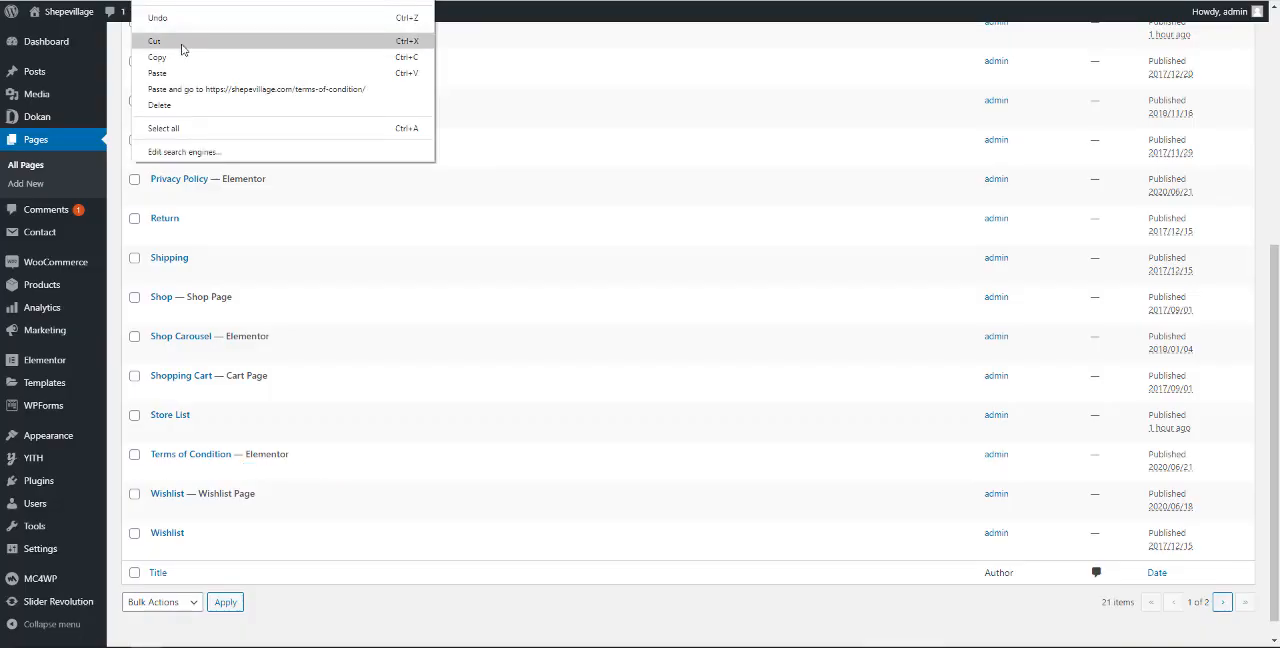
{"action": "left_click", "coordinate": [186, 57]}
{"action": "left_click", "coordinate": [410, 0]}
{"action": "double_click", "coordinate": [477, 217]}
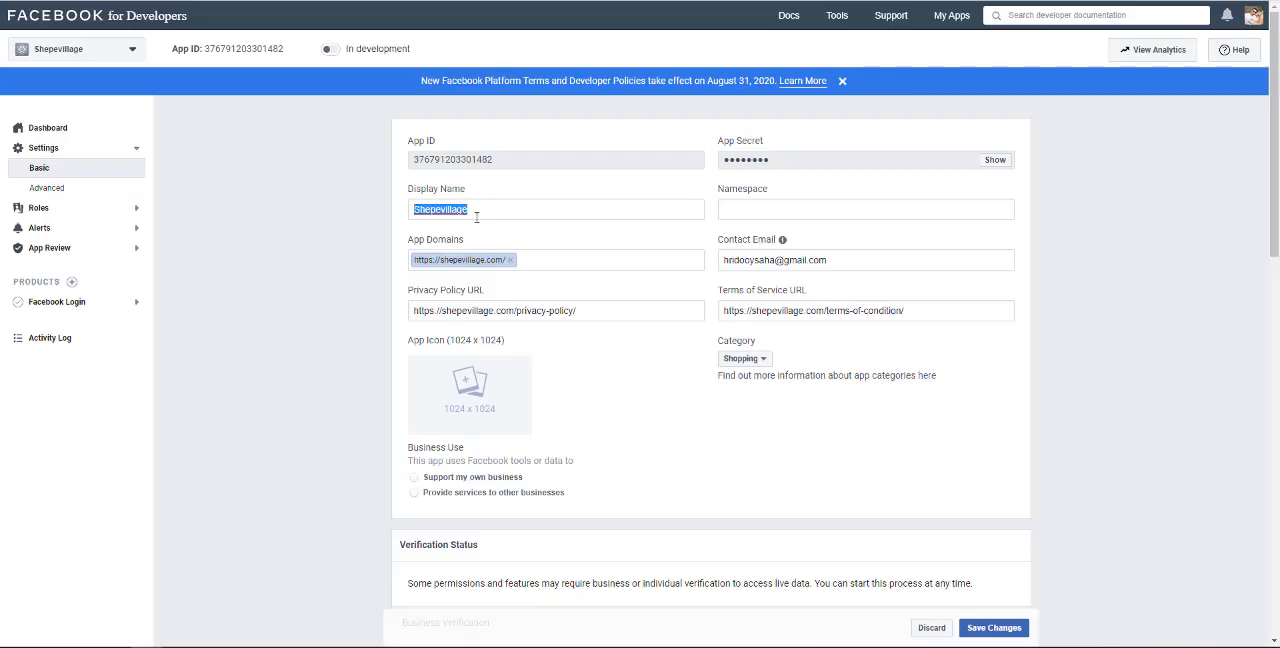
{"action": "type", "text": "shepevillage"}
Step: Dismiss the policy notice, save the basic app settings and switch the app to Live mode
{"action": "scroll", "coordinate": [795, 280], "scroll_direction": "down", "scroll_amount": 3}
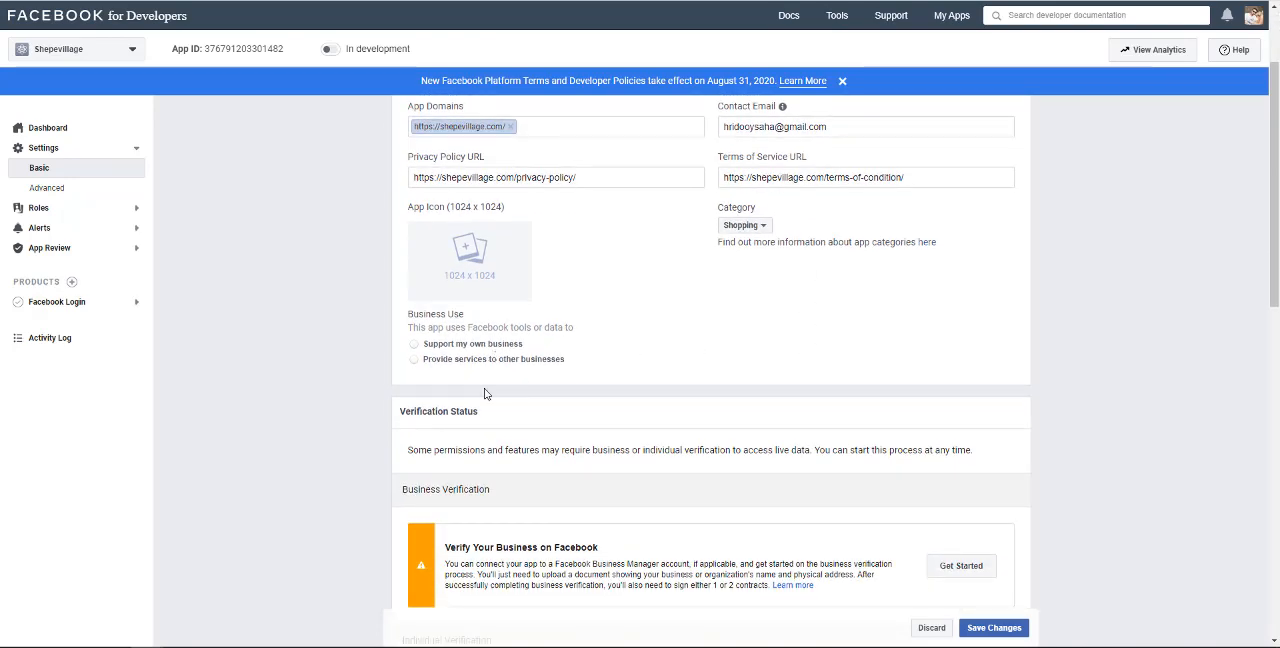
{"action": "scroll", "coordinate": [485, 393], "scroll_direction": "down", "scroll_amount": 10}
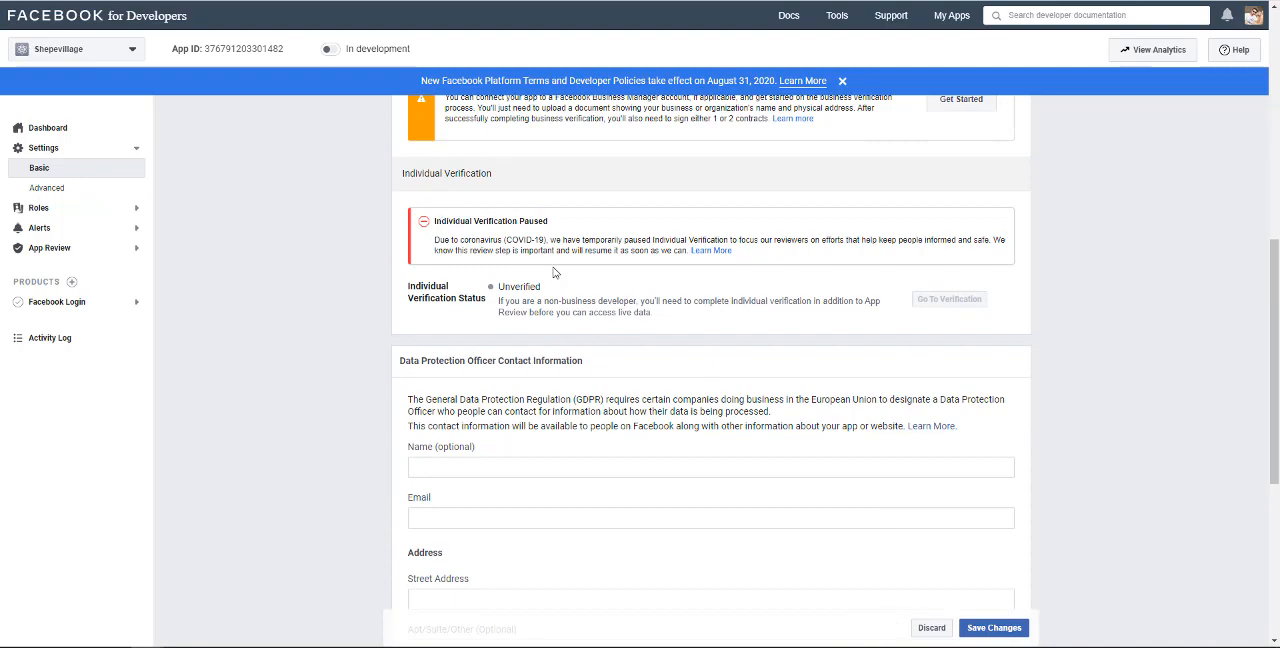
{"action": "scroll", "coordinate": [608, 217], "scroll_direction": "up", "scroll_amount": 12}
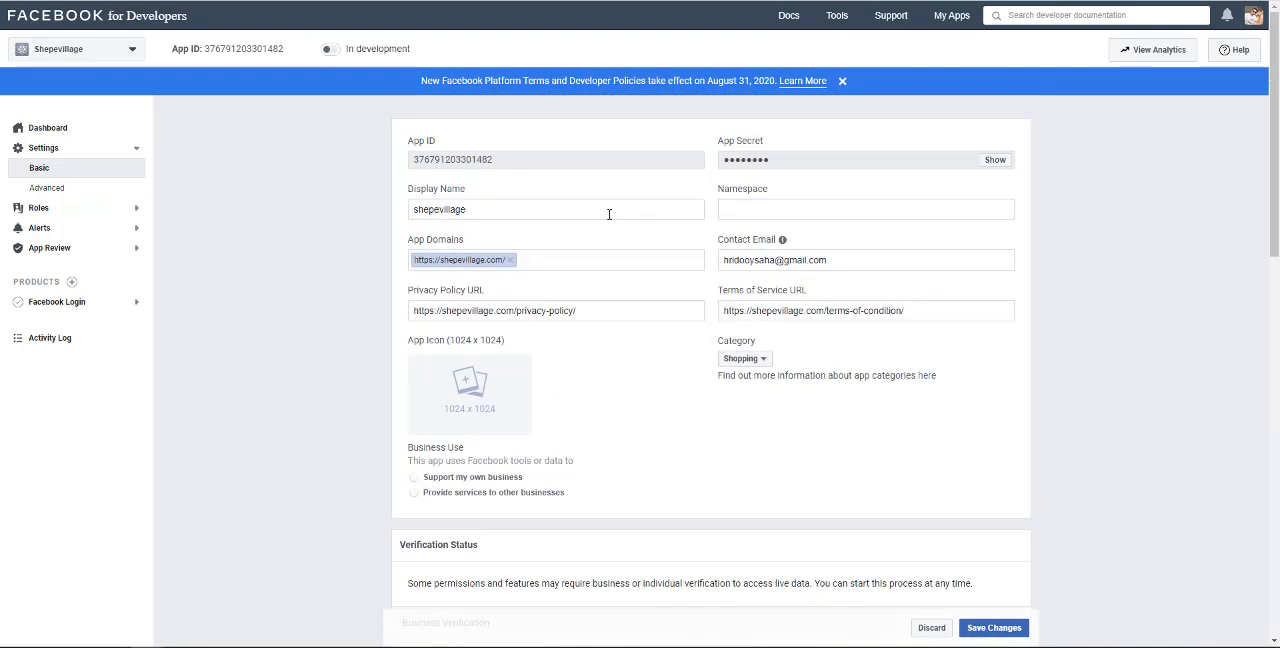
{"action": "left_click", "coordinate": [842, 80]}
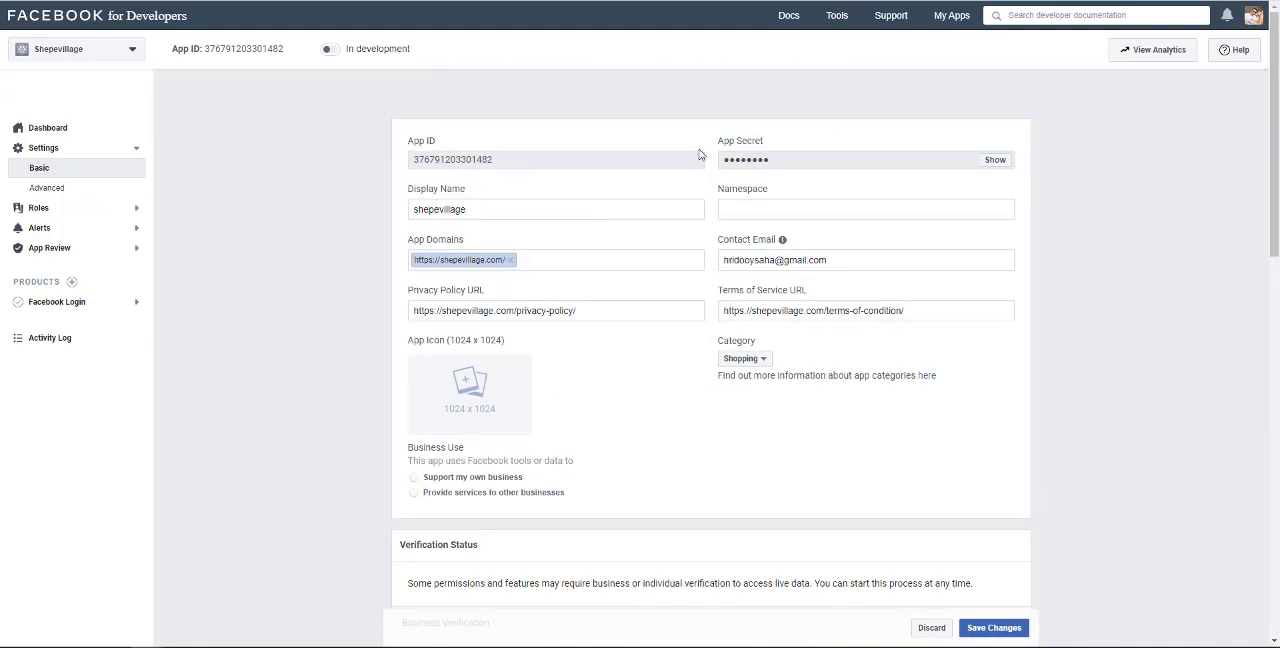
{"action": "left_click", "coordinate": [994, 630]}
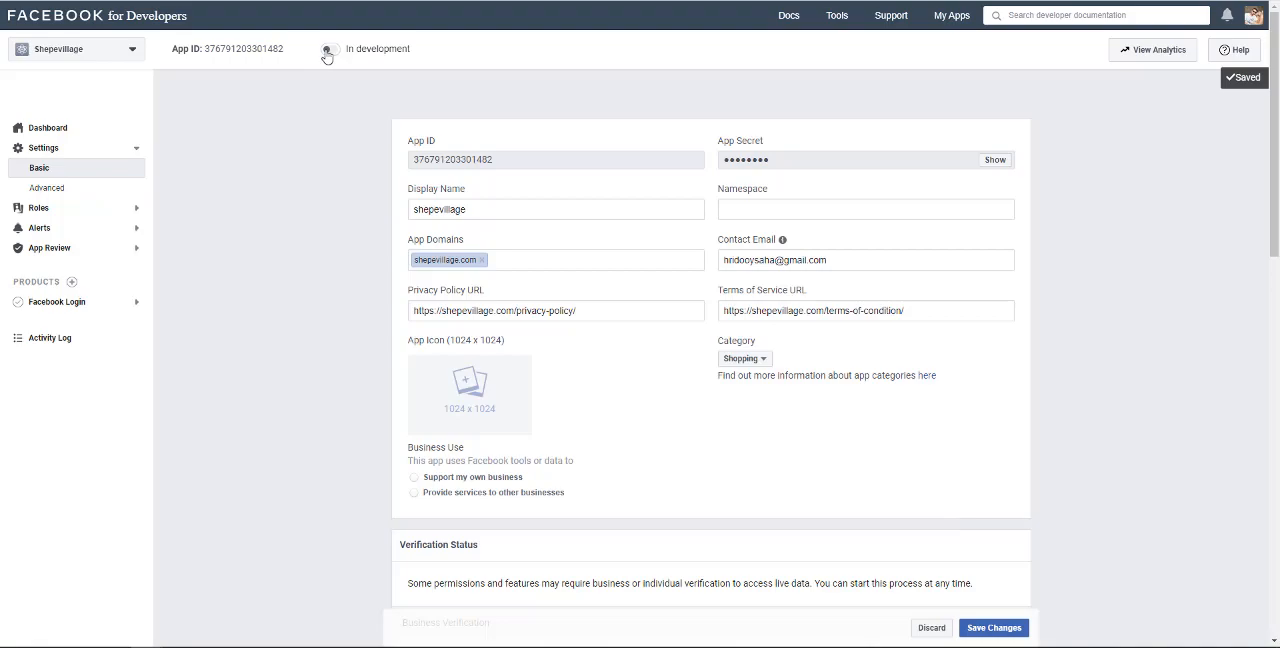
{"action": "left_click", "coordinate": [328, 49]}
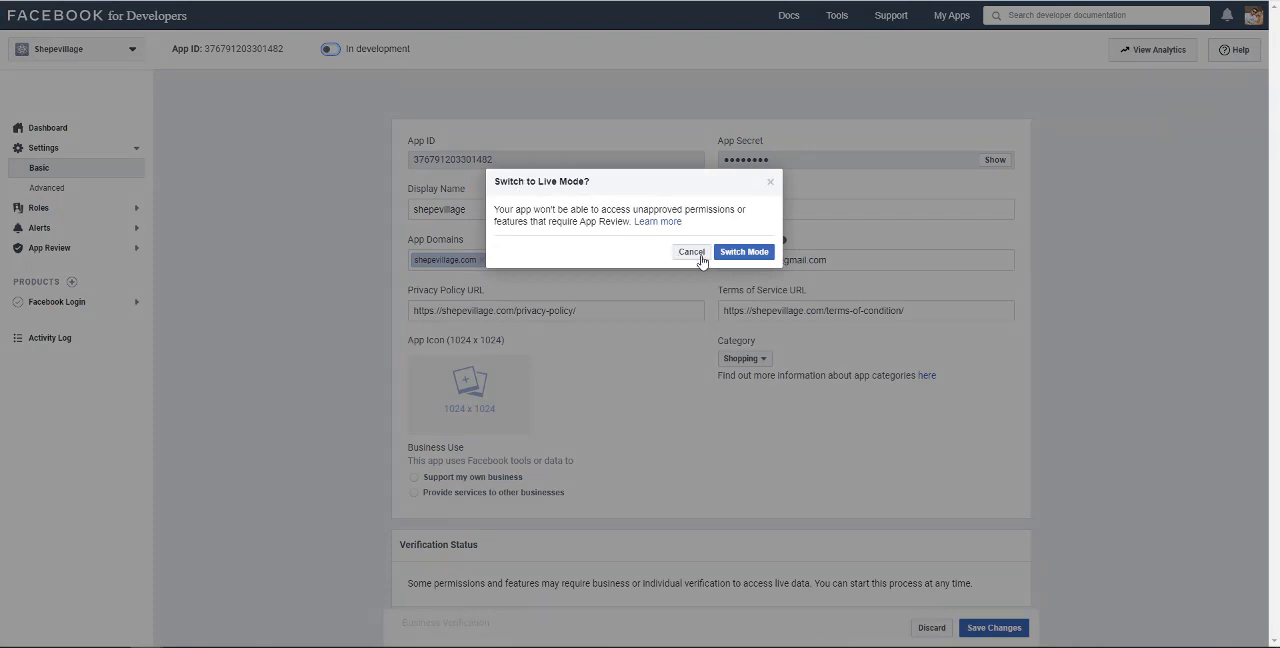
{"action": "left_click", "coordinate": [743, 252]}
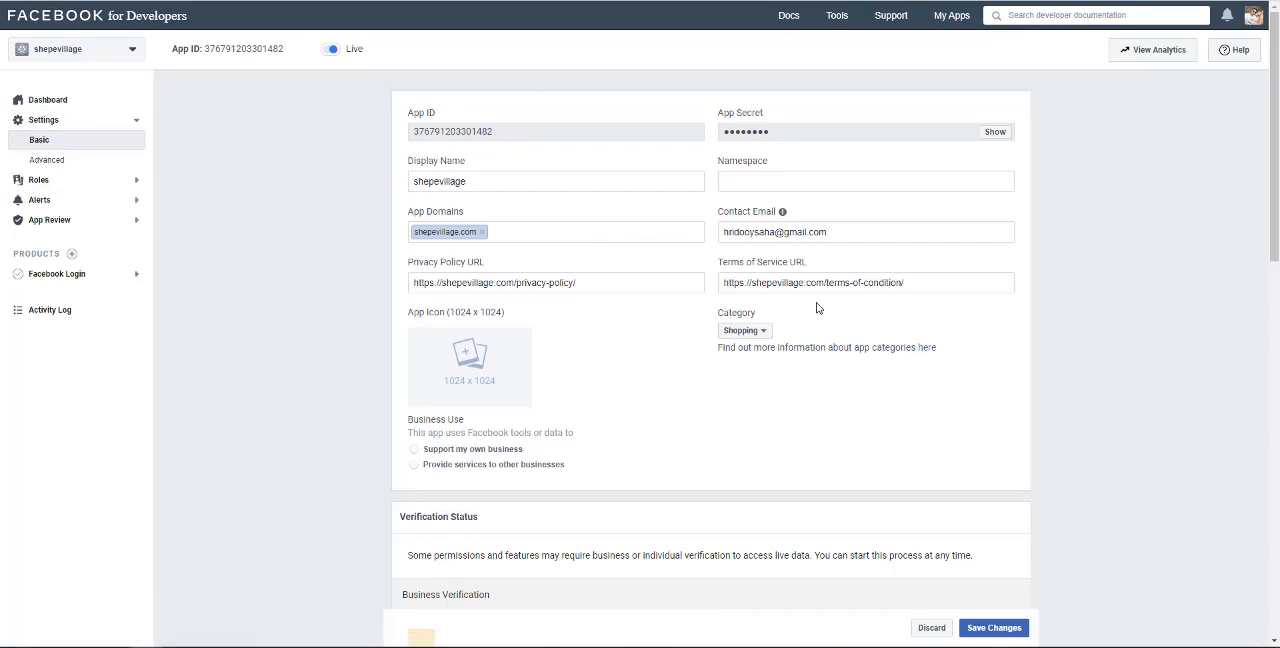
{"action": "left_click", "coordinate": [82, 163]}
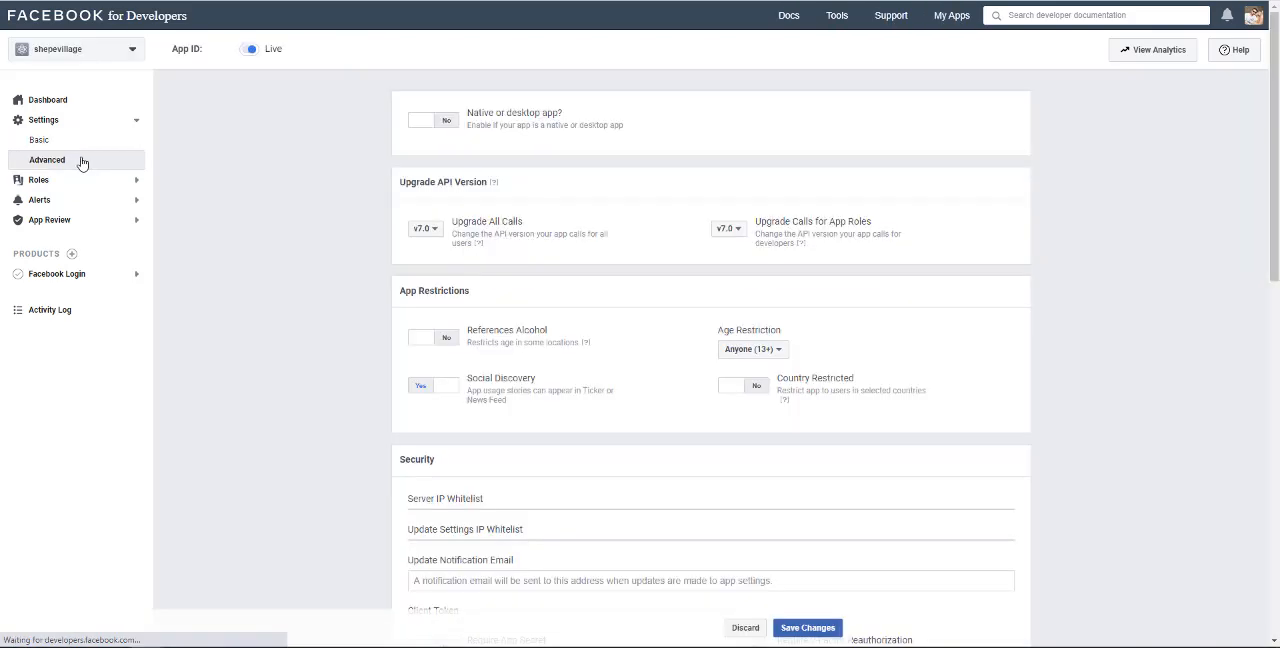
{"action": "scroll", "coordinate": [179, 179], "scroll_direction": "down", "scroll_amount": 1}
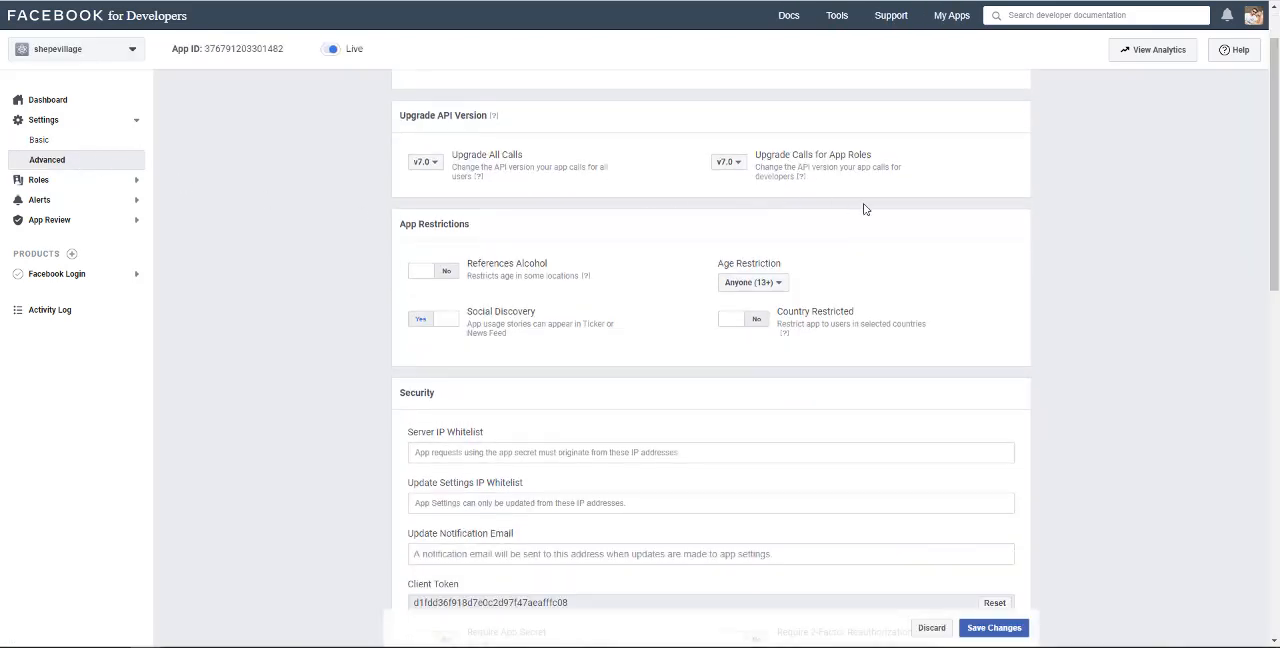
{"action": "scroll", "coordinate": [806, 263], "scroll_direction": "down", "scroll_amount": 3}
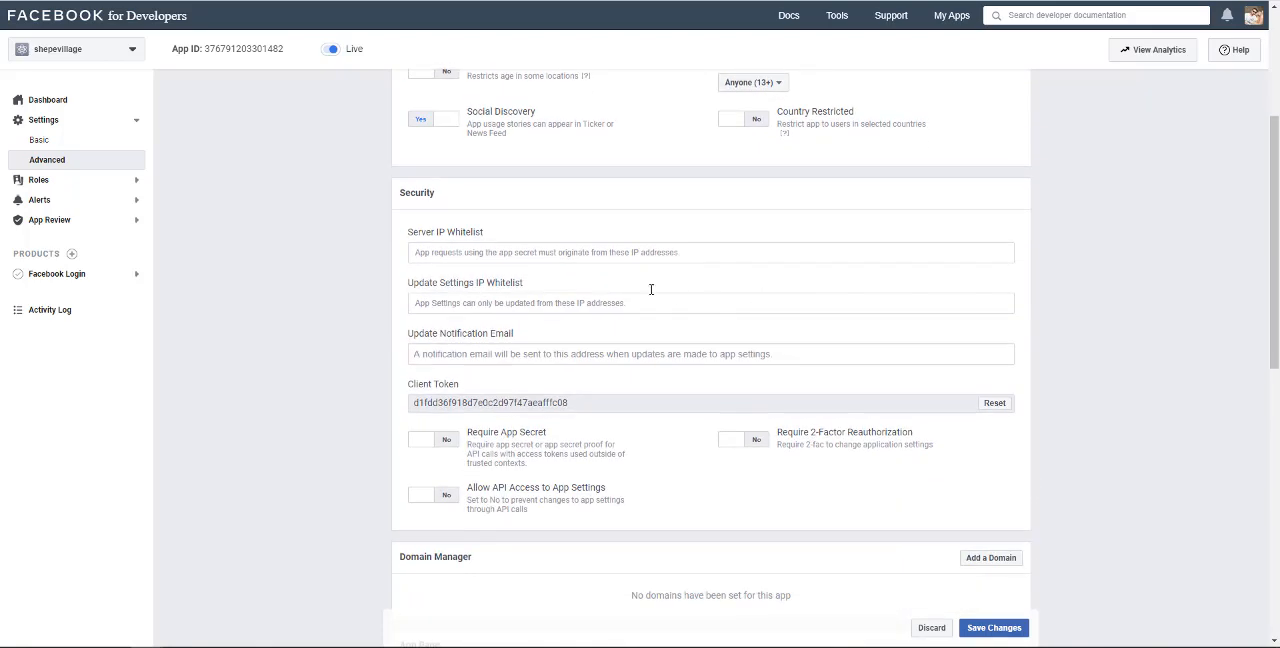
{"action": "scroll", "coordinate": [470, 280], "scroll_direction": "down", "scroll_amount": 5}
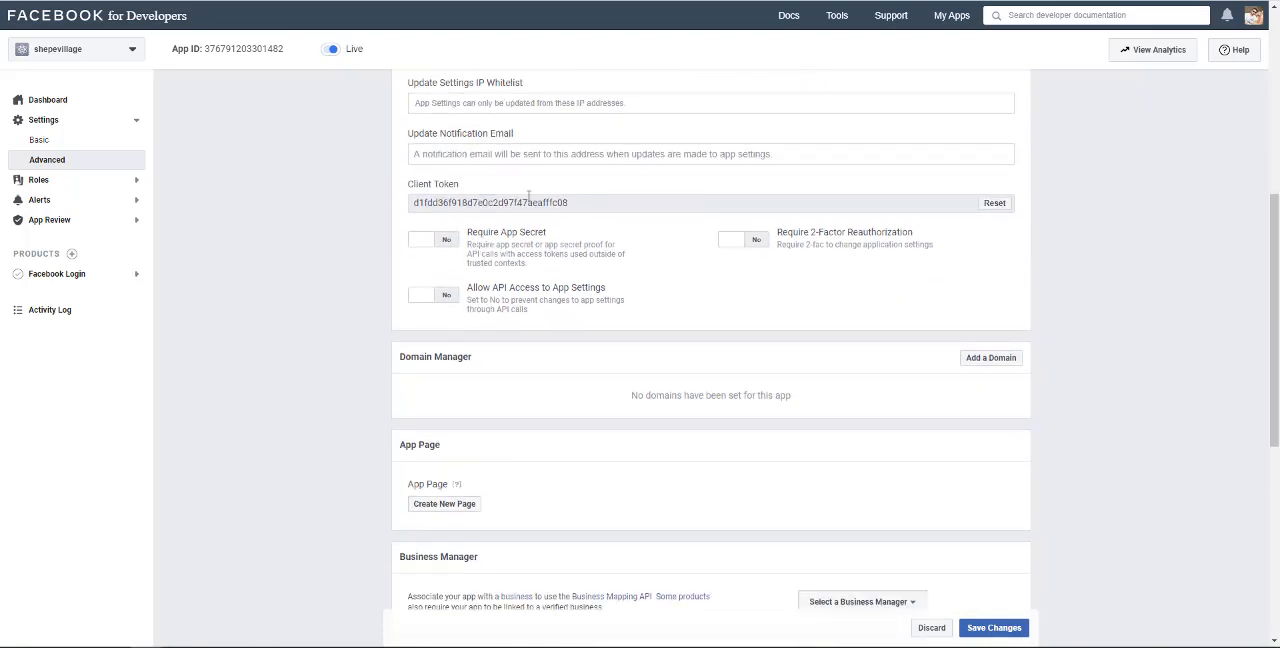
{"action": "scroll", "coordinate": [471, 386], "scroll_direction": "down", "scroll_amount": 3}
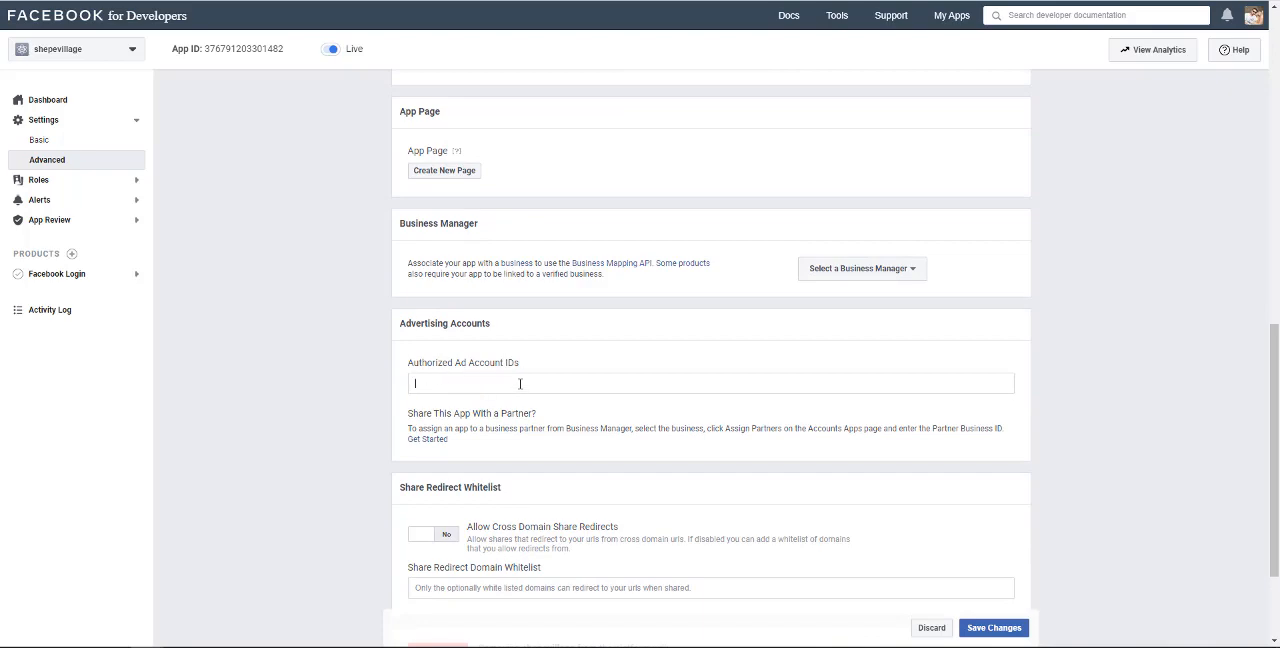
{"action": "scroll", "coordinate": [520, 380], "scroll_direction": "down", "scroll_amount": 2}
{"action": "scroll", "coordinate": [565, 290], "scroll_direction": "down", "scroll_amount": 1}
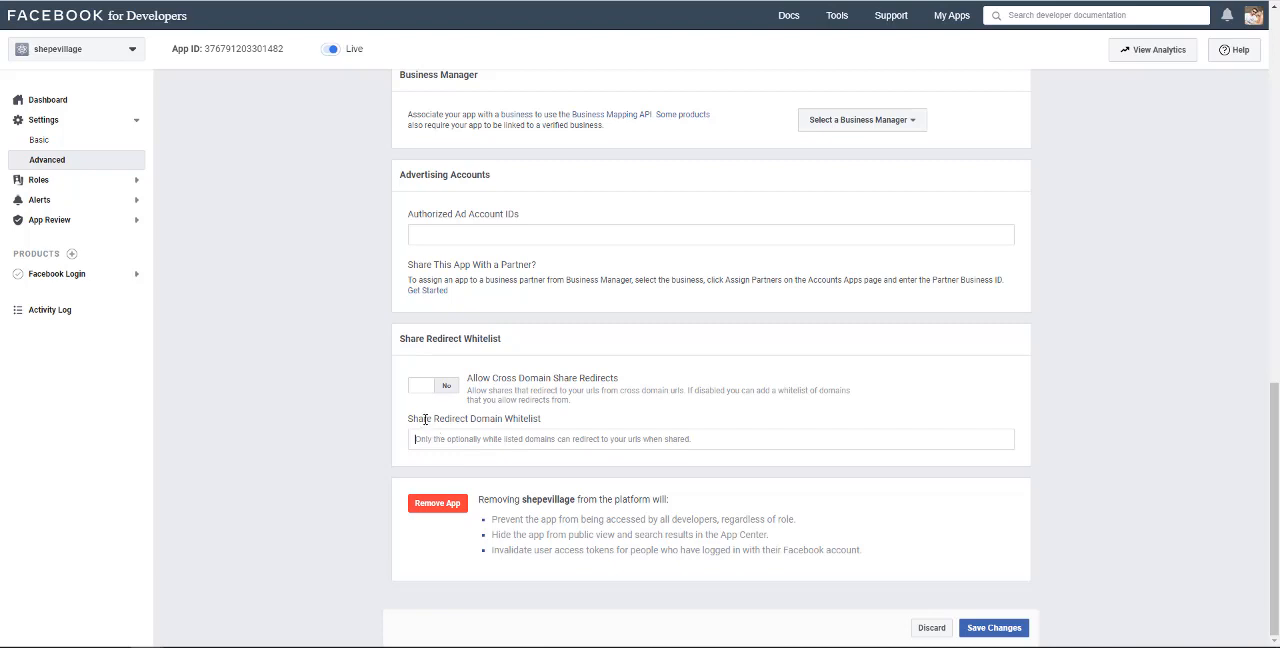
{"action": "left_click_drag", "start_coordinate": [424, 419], "coordinate": [512, 422]}
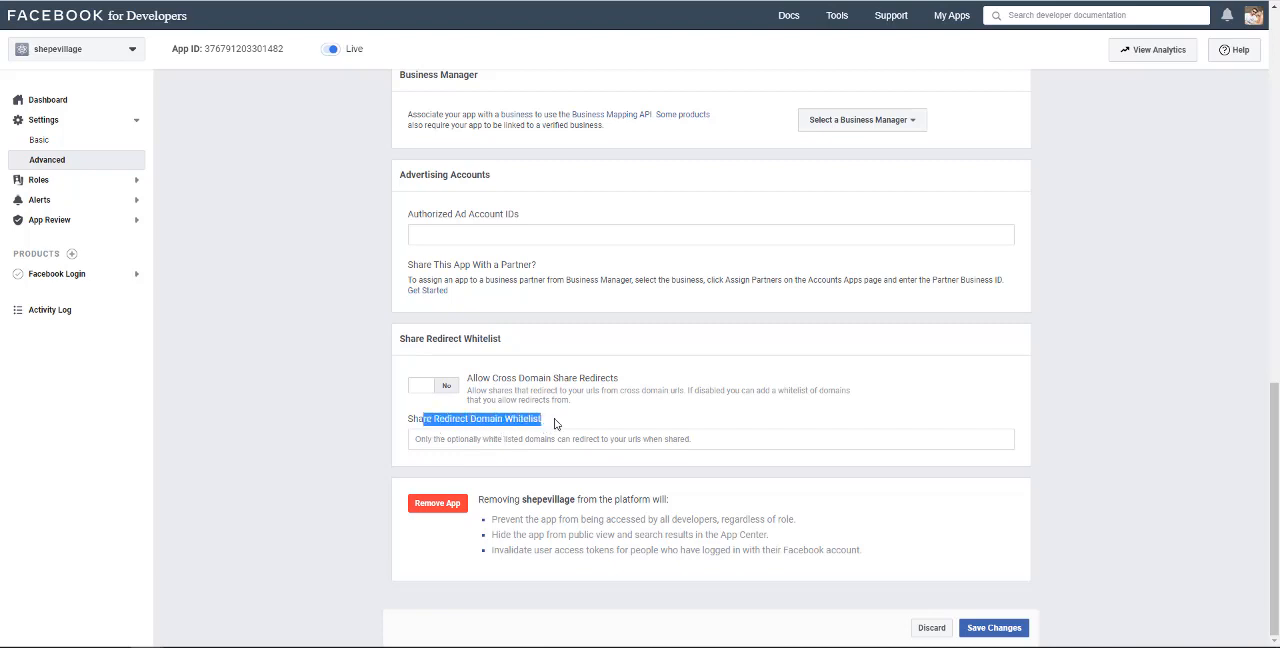
{"action": "left_click", "coordinate": [555, 441]}
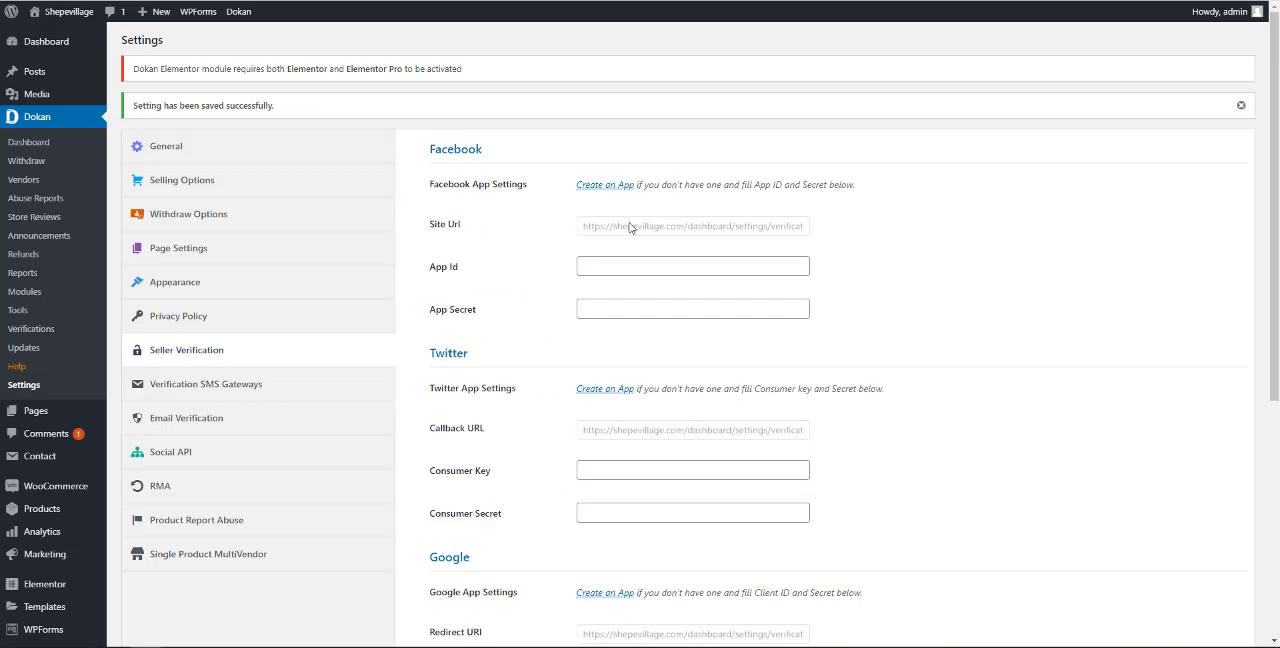
{"action": "triple_click", "coordinate": [632, 226]}
{"action": "right_click", "coordinate": [634, 227]}
{"action": "left_click", "coordinate": [668, 238]}
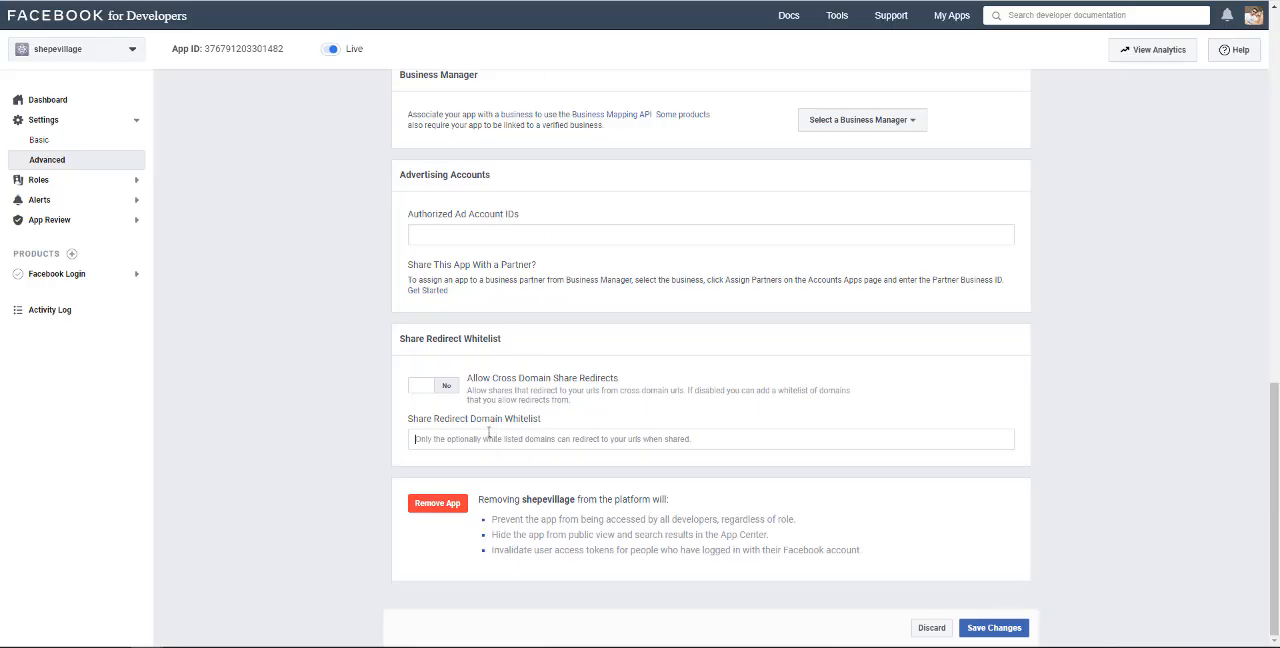
{"action": "key", "text": "ctrl+v"}
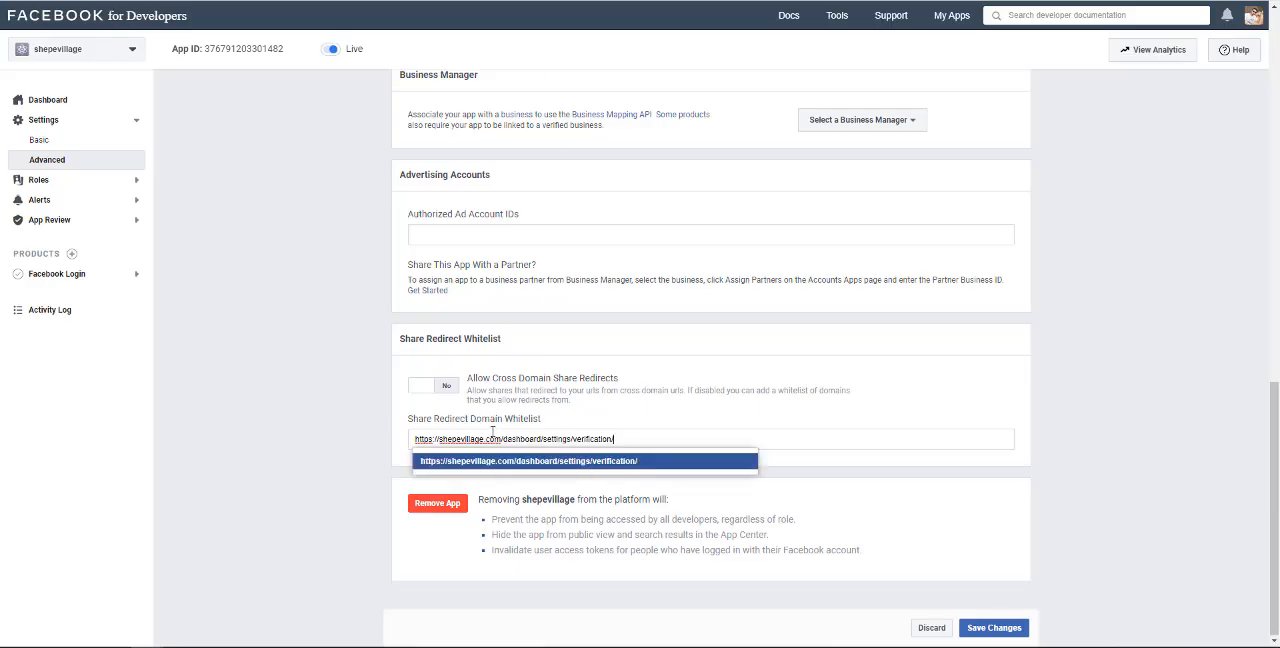
{"action": "left_click", "coordinate": [570, 468]}
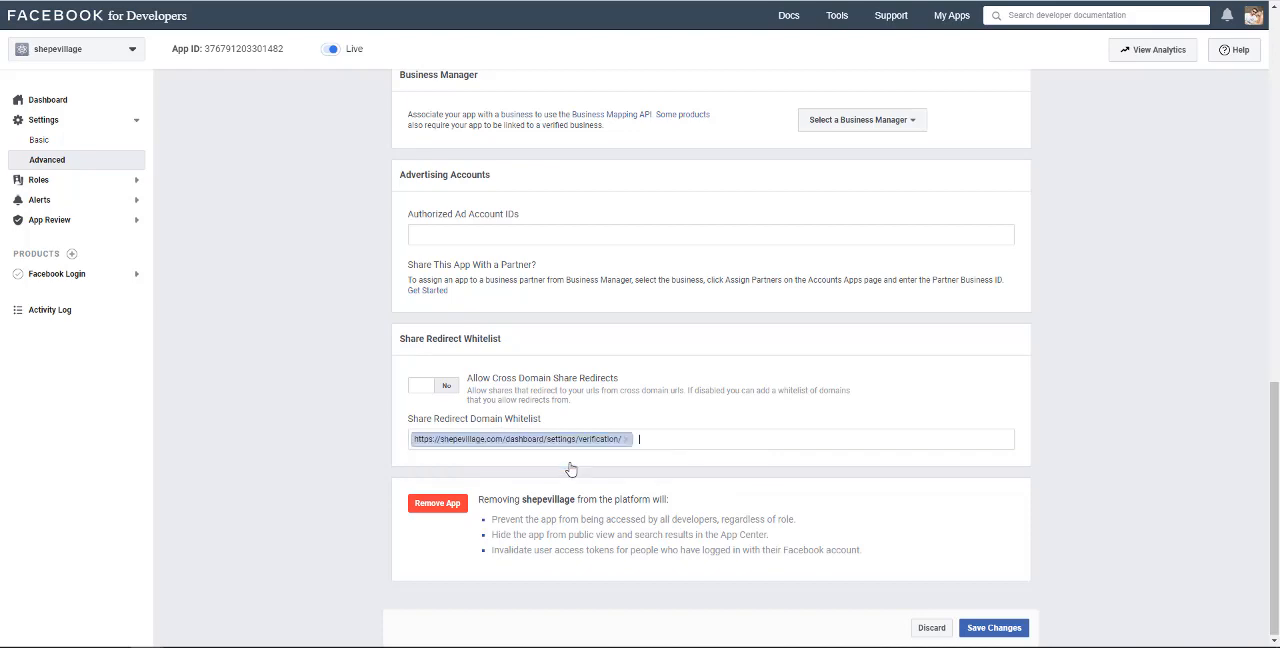
Step: Save the app's advanced settings and check the share redirect whitelist entry
{"action": "left_click", "coordinate": [978, 632]}
{"action": "left_click", "coordinate": [374, 646]}
{"action": "left_click", "coordinate": [509, 540]}
{"action": "left_click", "coordinate": [990, 628]}
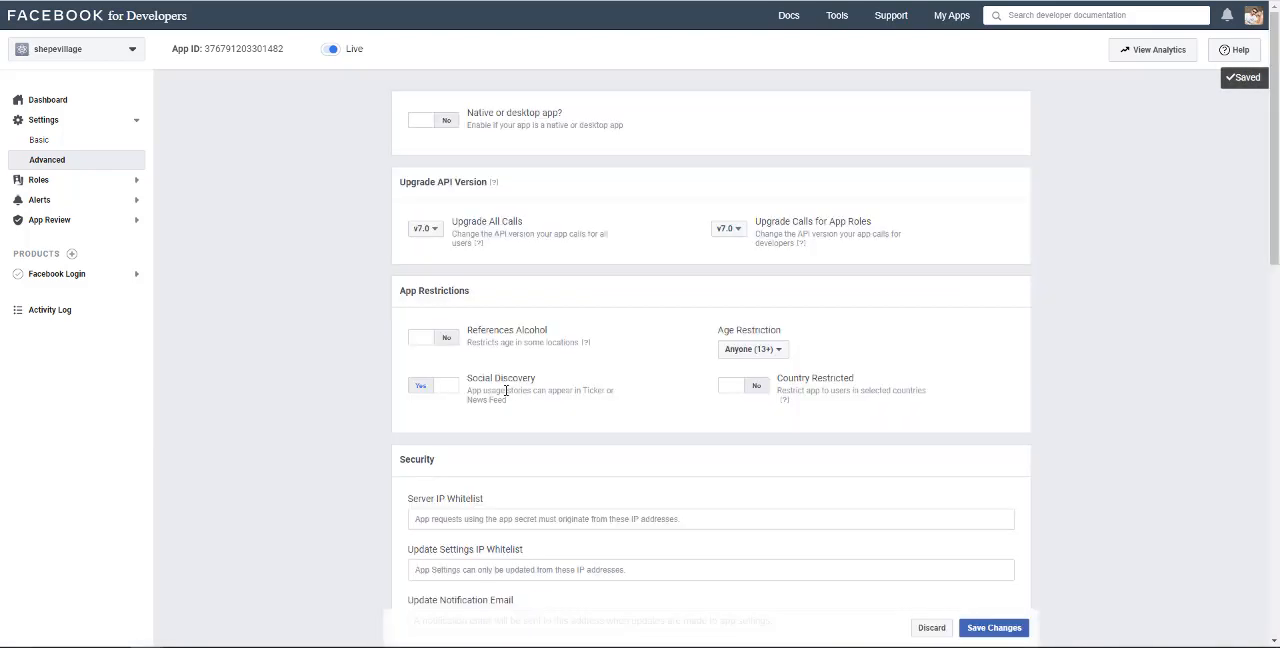
{"action": "scroll", "coordinate": [660, 340], "scroll_direction": "down", "scroll_amount": 10}
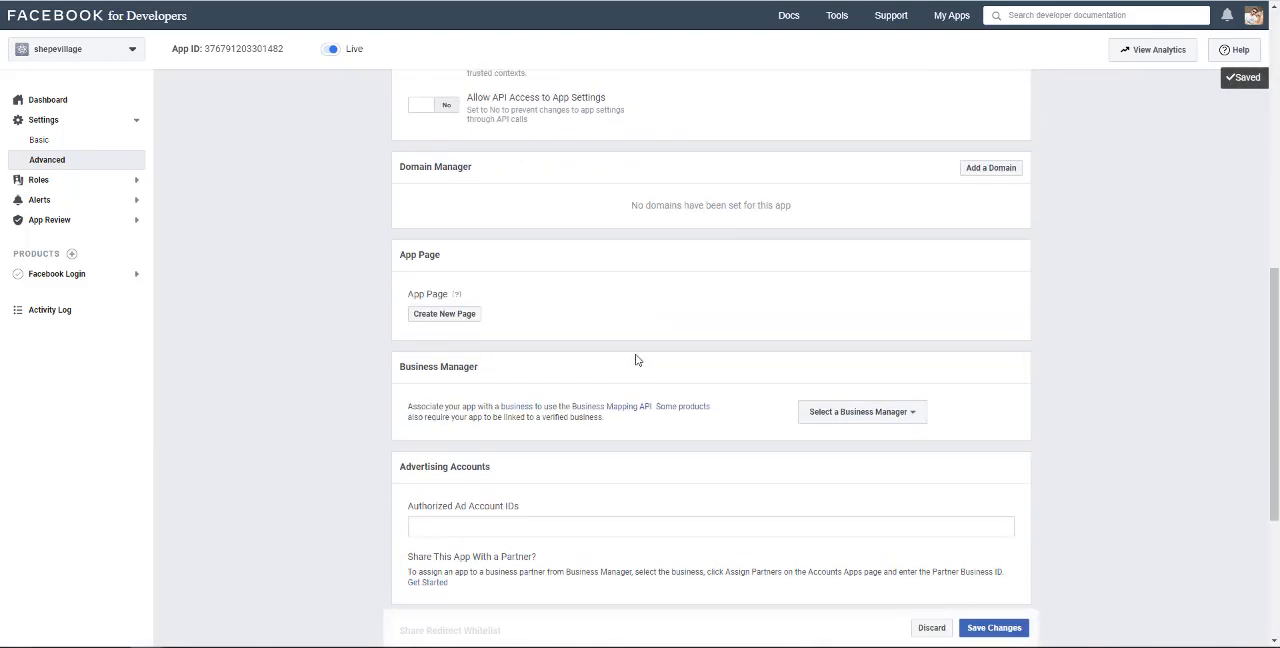
{"action": "left_click", "coordinate": [66, 279]}
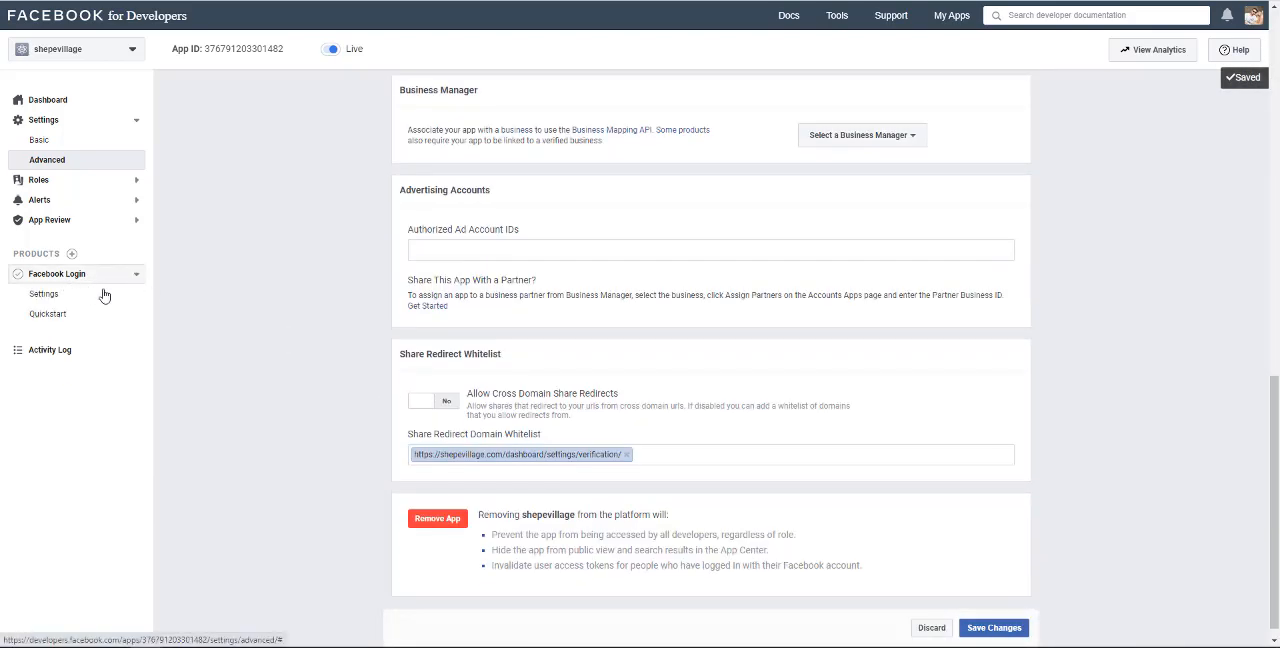
{"action": "left_click", "coordinate": [56, 300]}
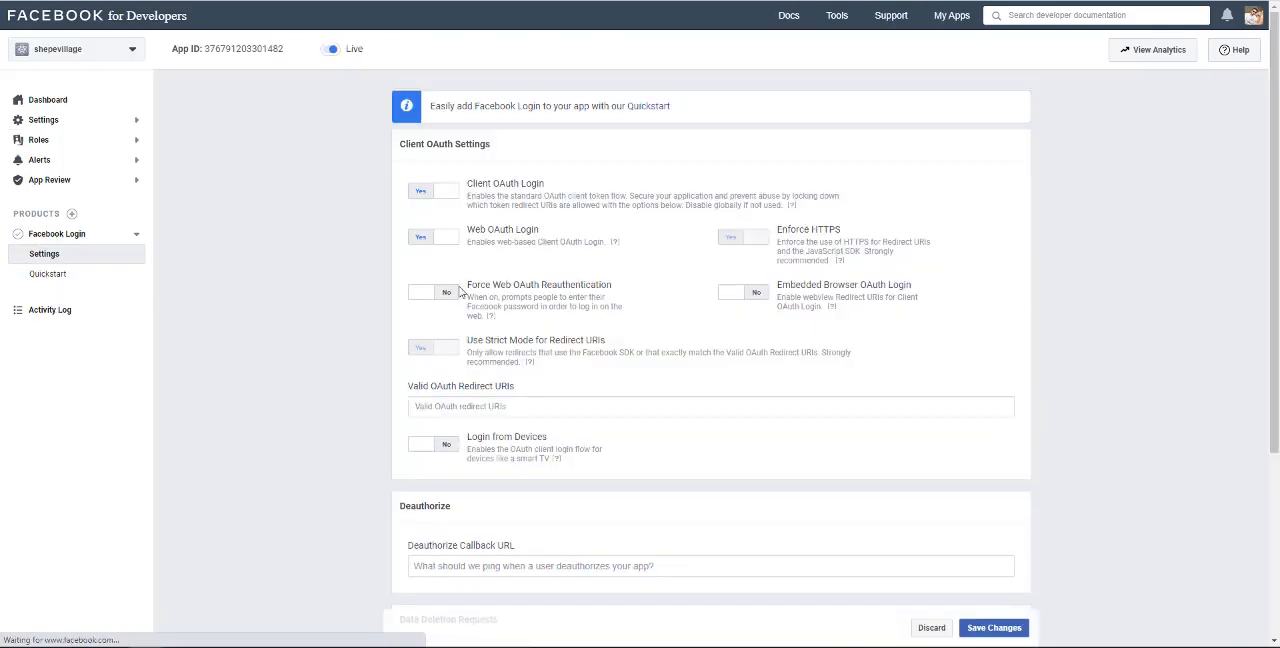
{"action": "scroll", "coordinate": [457, 307], "scroll_direction": "down", "scroll_amount": 1}
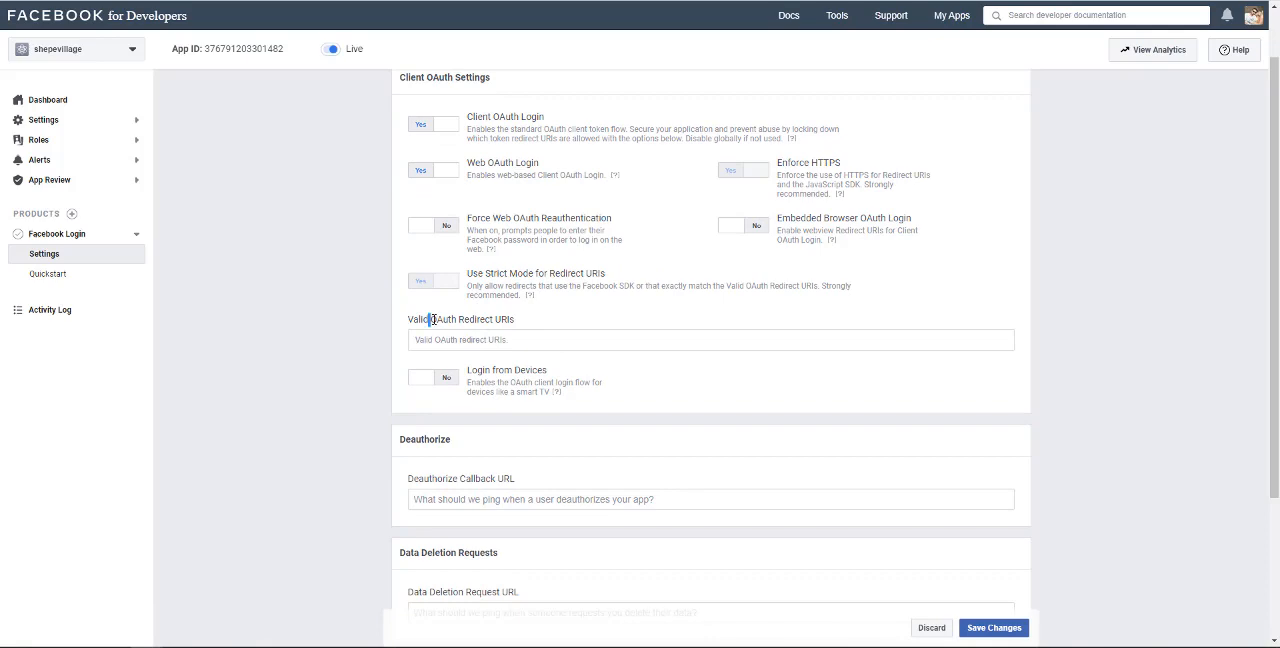
{"action": "left_click_drag", "start_coordinate": [447, 320], "coordinate": [459, 321]}
{"action": "left_click", "coordinate": [494, 333]}
{"action": "key", "text": "ctrl+v"}
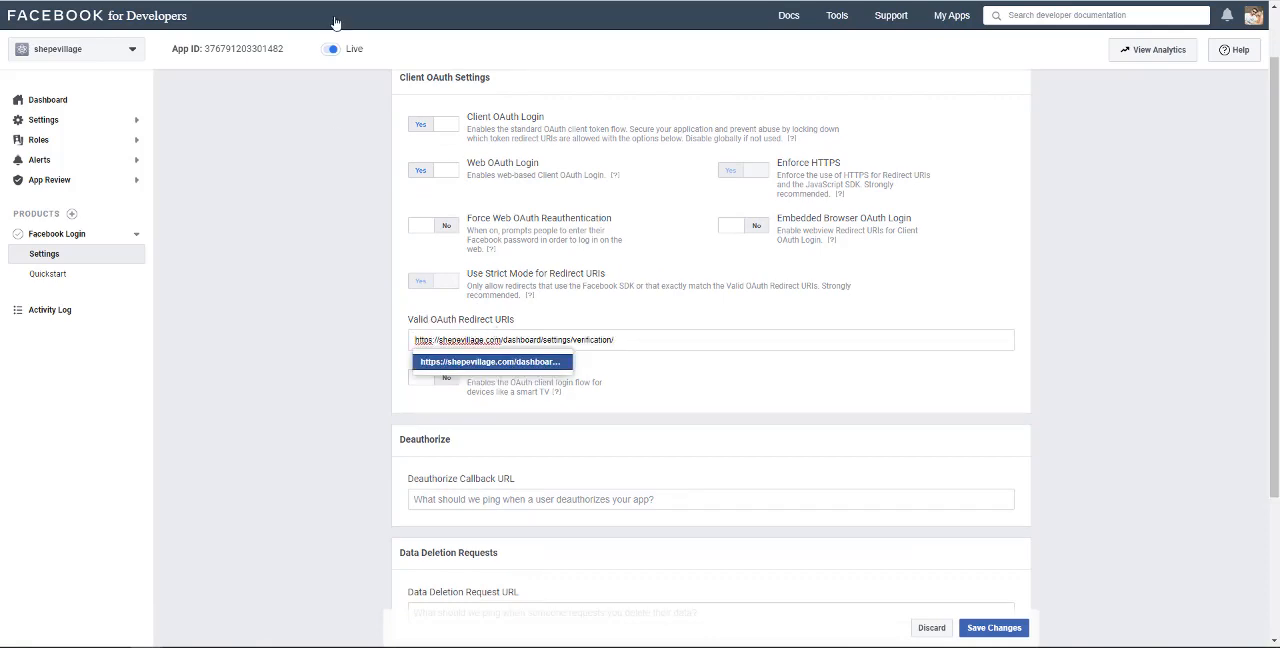
{"action": "left_click", "coordinate": [499, 367]}
{"action": "left_click", "coordinate": [368, 1]}
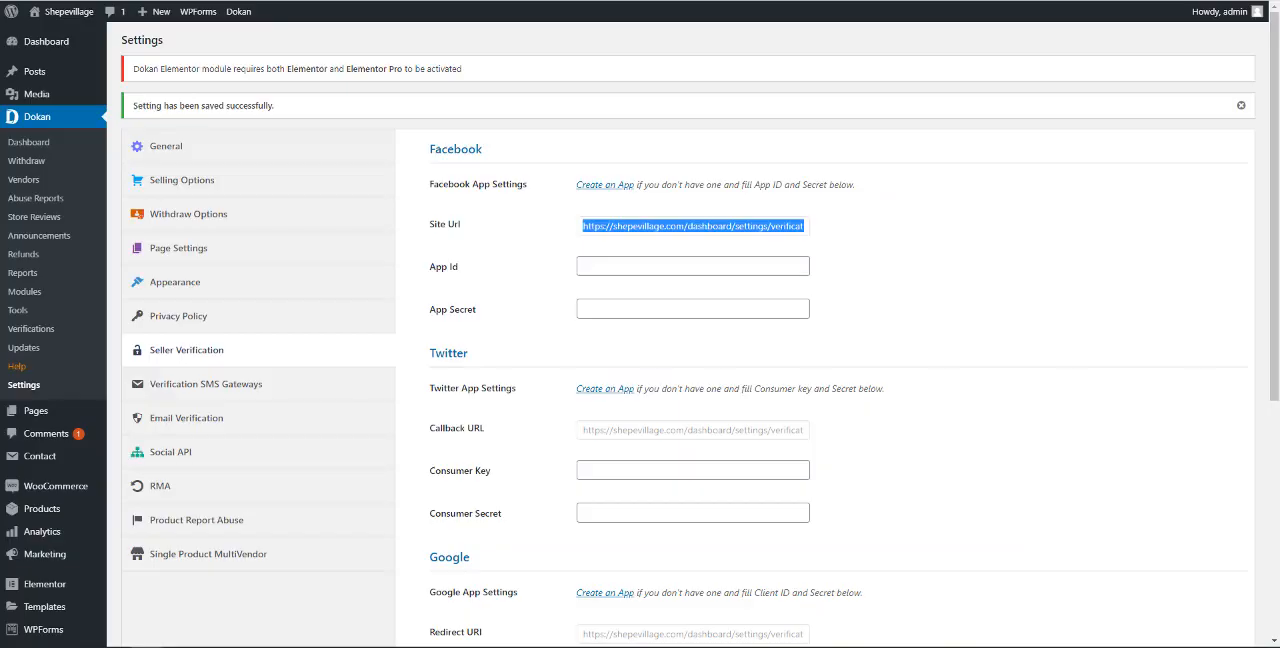
{"action": "left_click", "coordinate": [540, 1]}
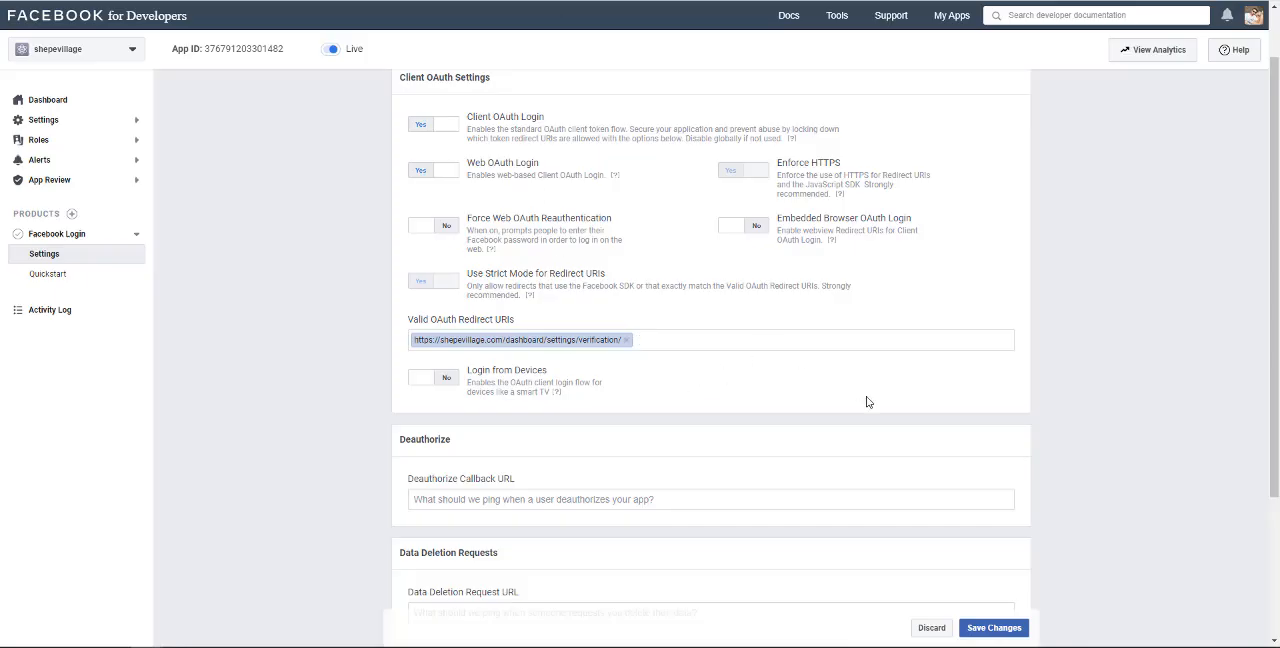
{"action": "scroll", "coordinate": [867, 402], "scroll_direction": "down", "scroll_amount": 2}
{"action": "left_click", "coordinate": [993, 628]}
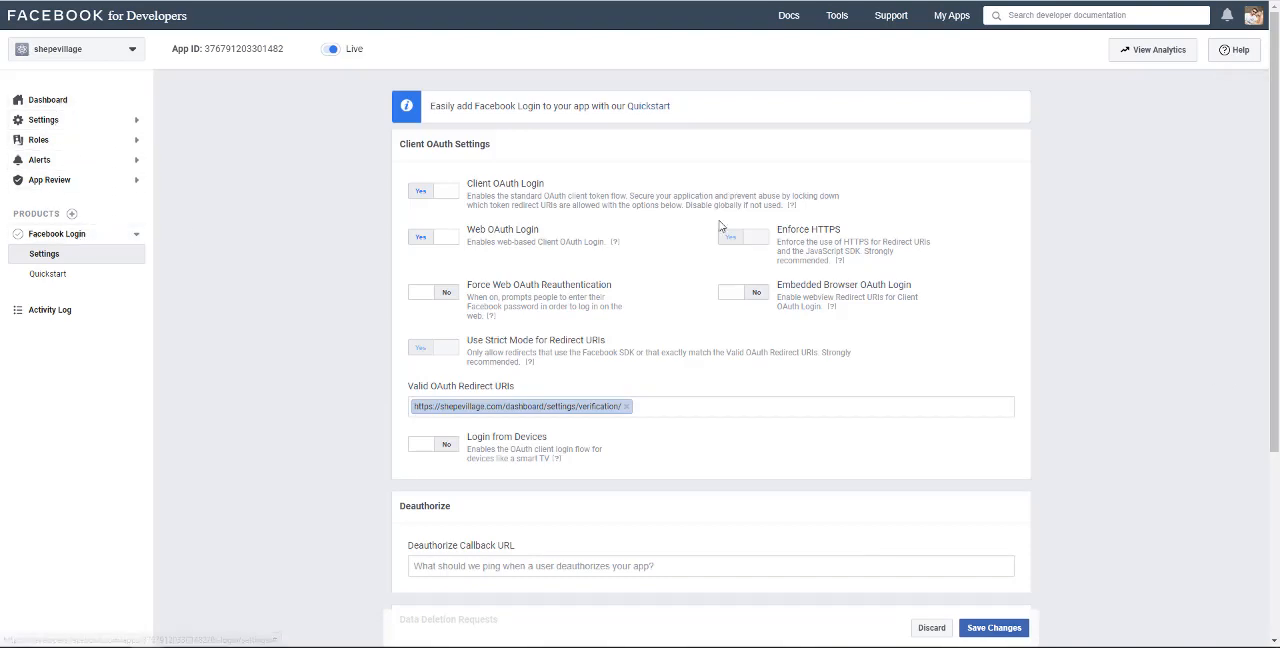
Step: Examine the application-level rate limit details from the Facebook app's dashboard
{"action": "left_click", "coordinate": [67, 113]}
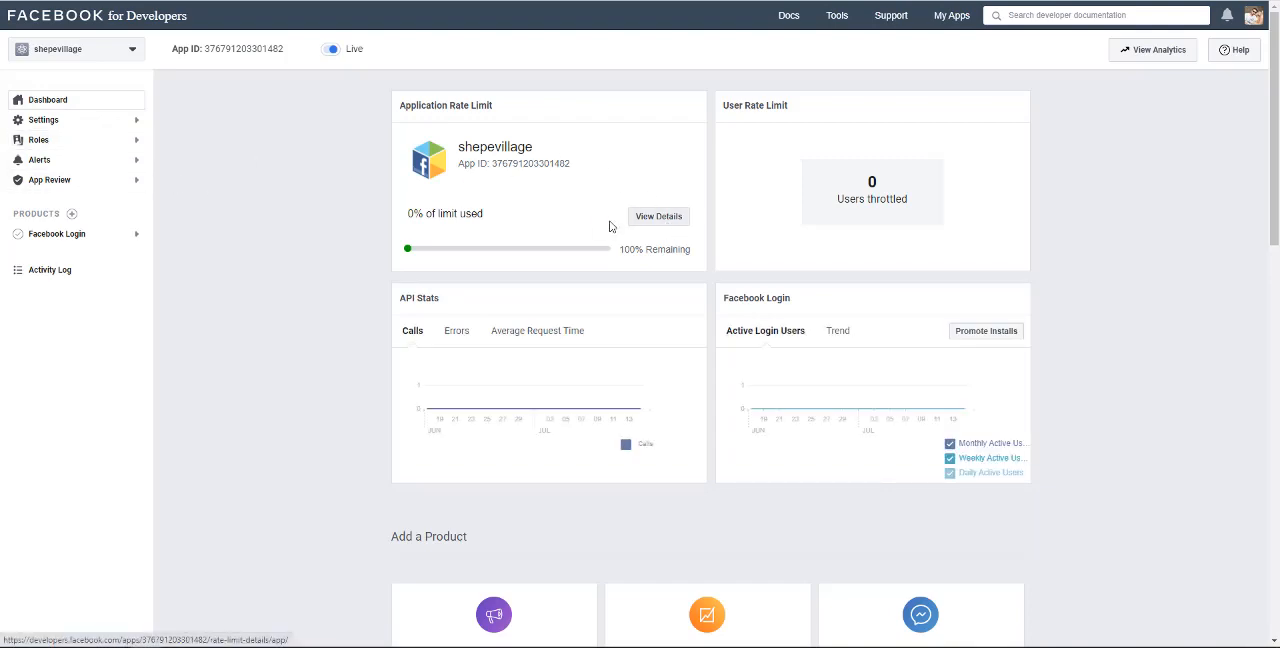
{"action": "left_click", "coordinate": [652, 230]}
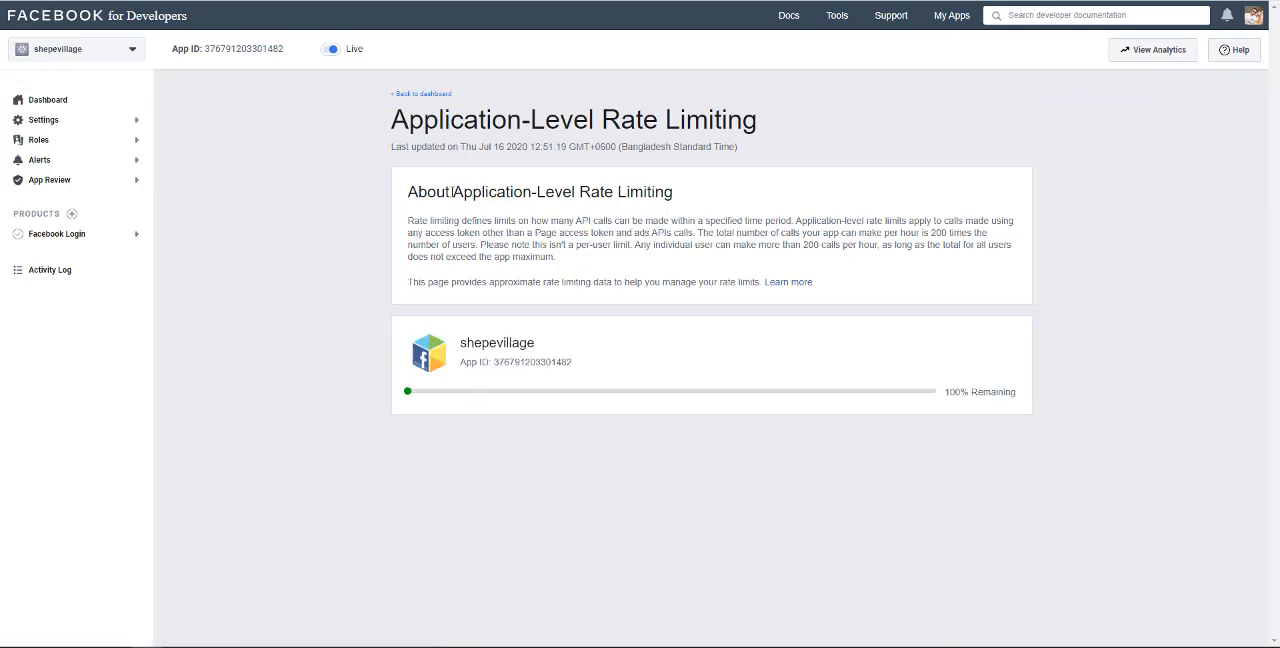
{"action": "left_click_drag", "start_coordinate": [408, 191], "coordinate": [671, 196]}
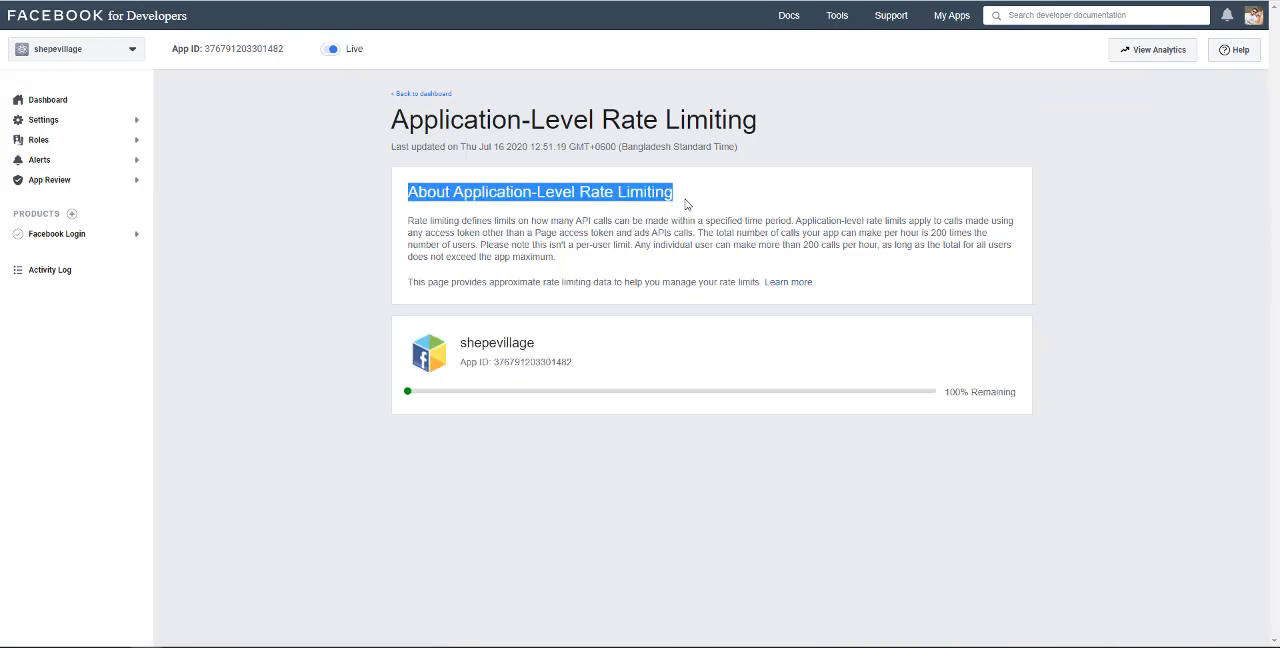
Step: Copy the app ID from the Facebook app's basic settings into the Facebook App Id field of Dokan's Seller Verification settings
{"action": "left_click", "coordinate": [43, 120]}
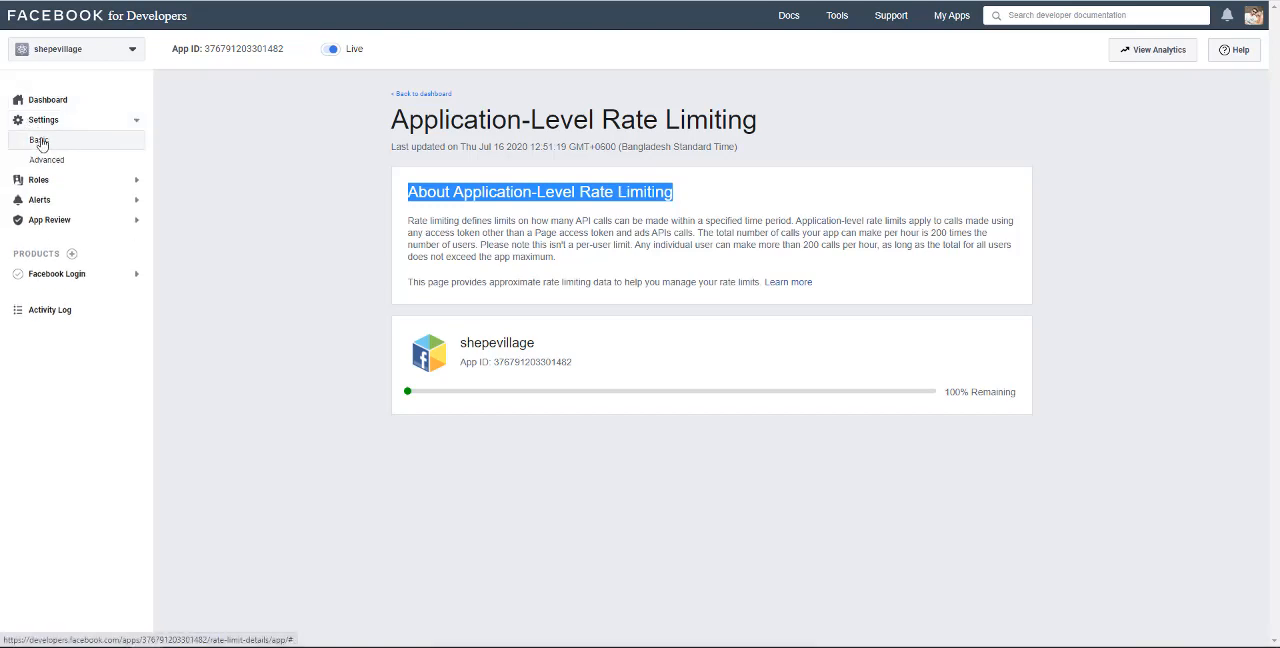
{"action": "left_click", "coordinate": [40, 141]}
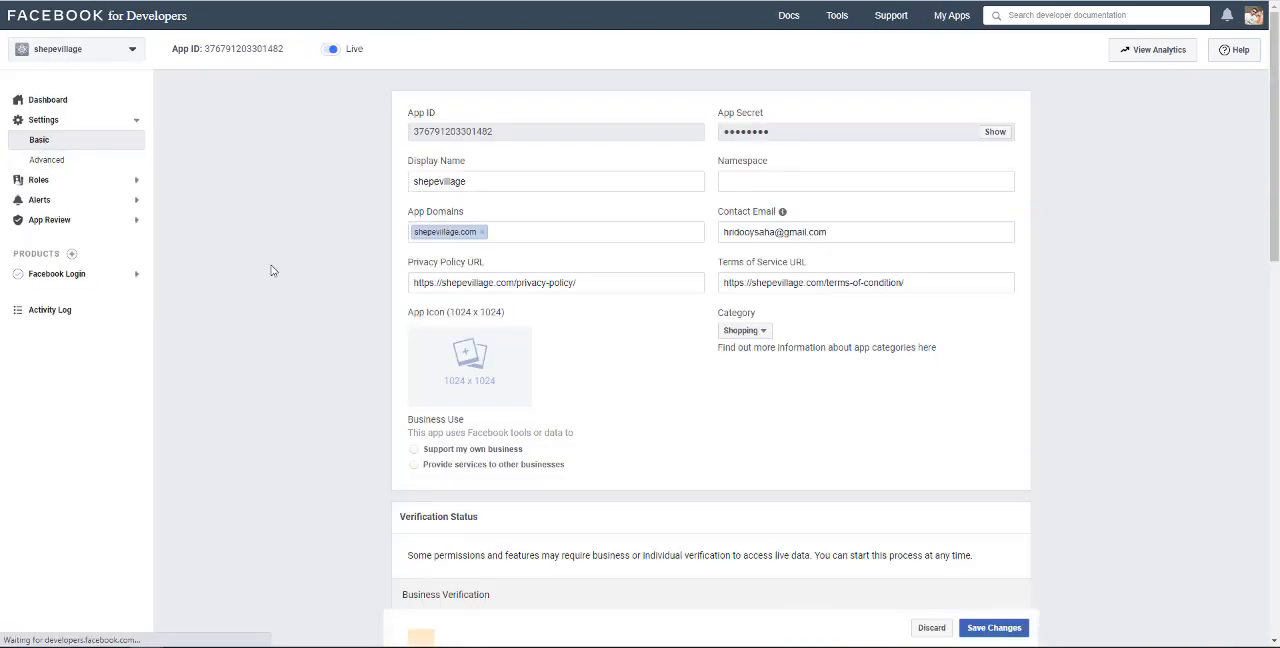
{"action": "double_click", "coordinate": [478, 130]}
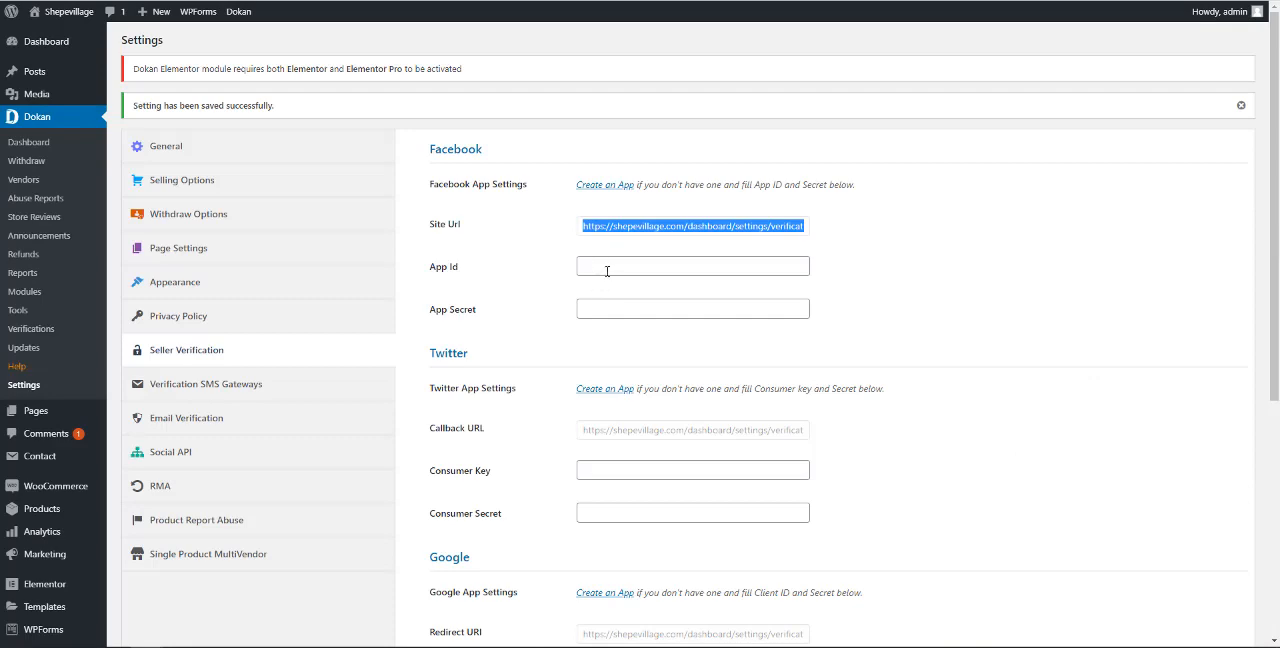
{"action": "left_click", "coordinate": [607, 271]}
{"action": "key", "text": "ctrl+v"}
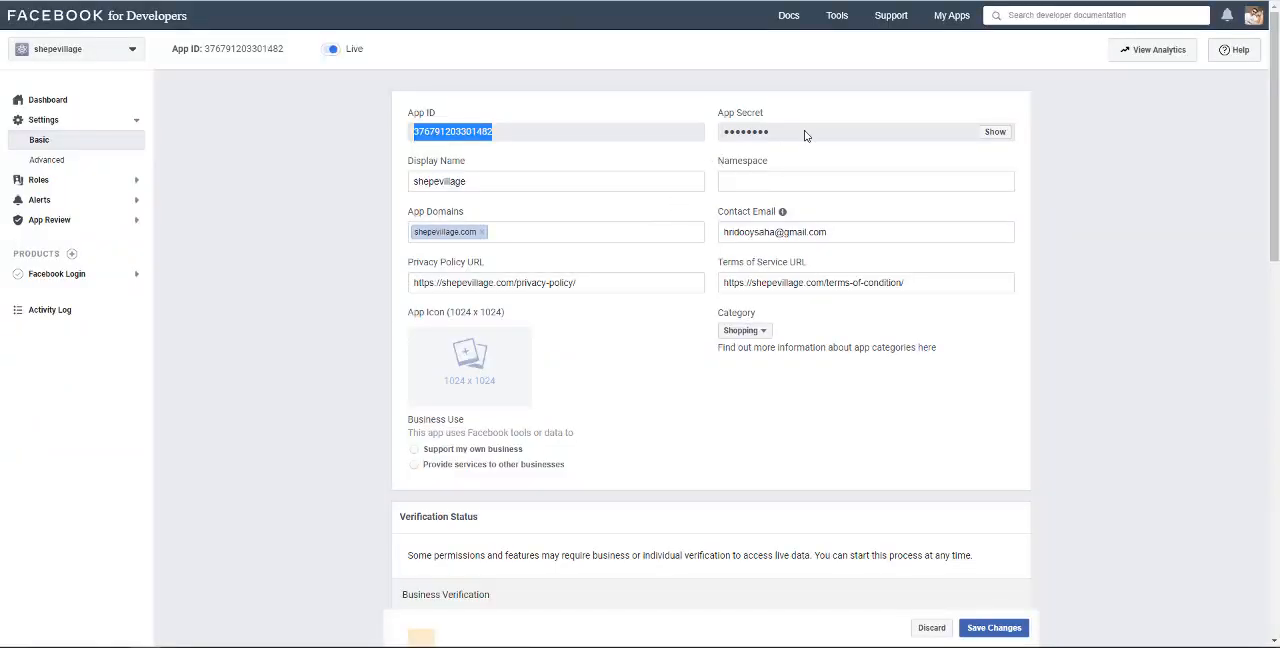
Step: Reveal the Facebook app's secret by submitting the account password, and cancel the secret reset
{"action": "left_click", "coordinate": [995, 131]}
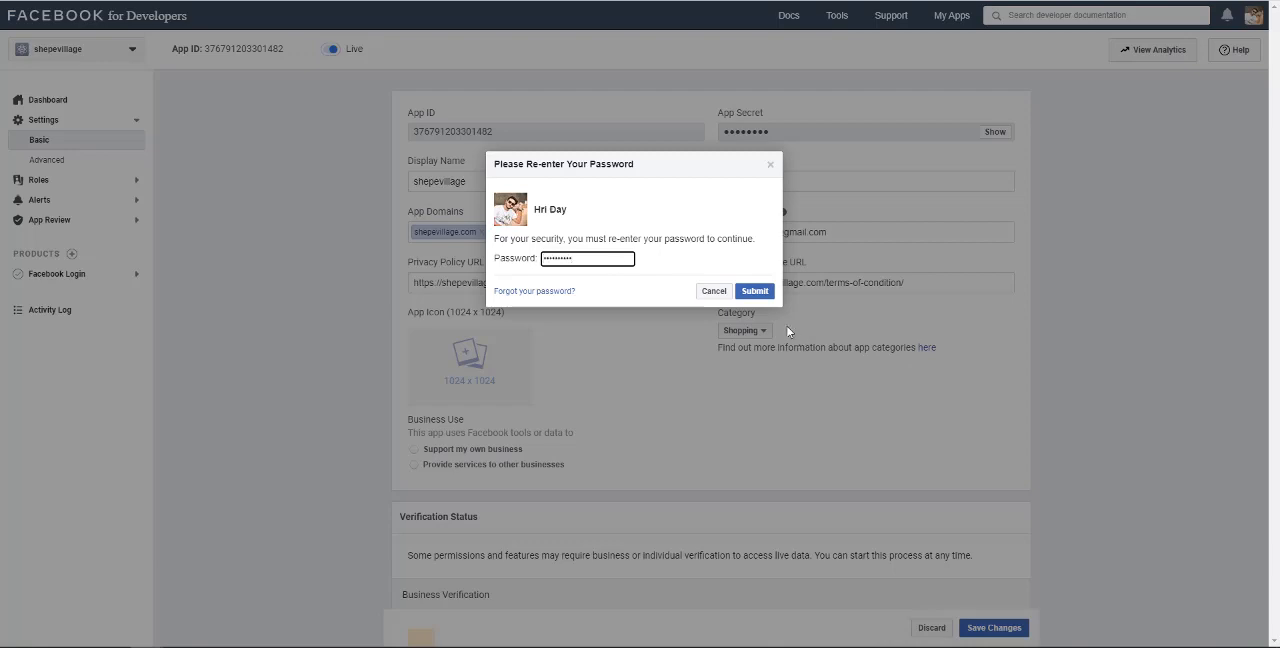
{"action": "left_click", "coordinate": [755, 291]}
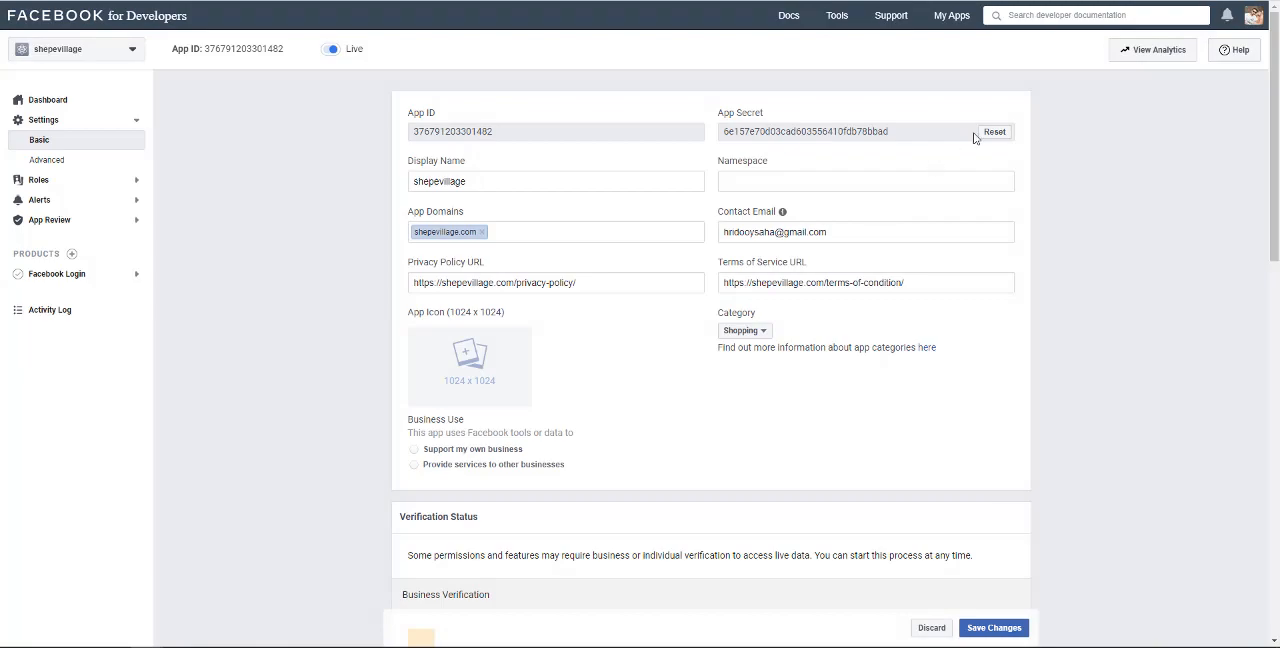
{"action": "left_click", "coordinate": [988, 132]}
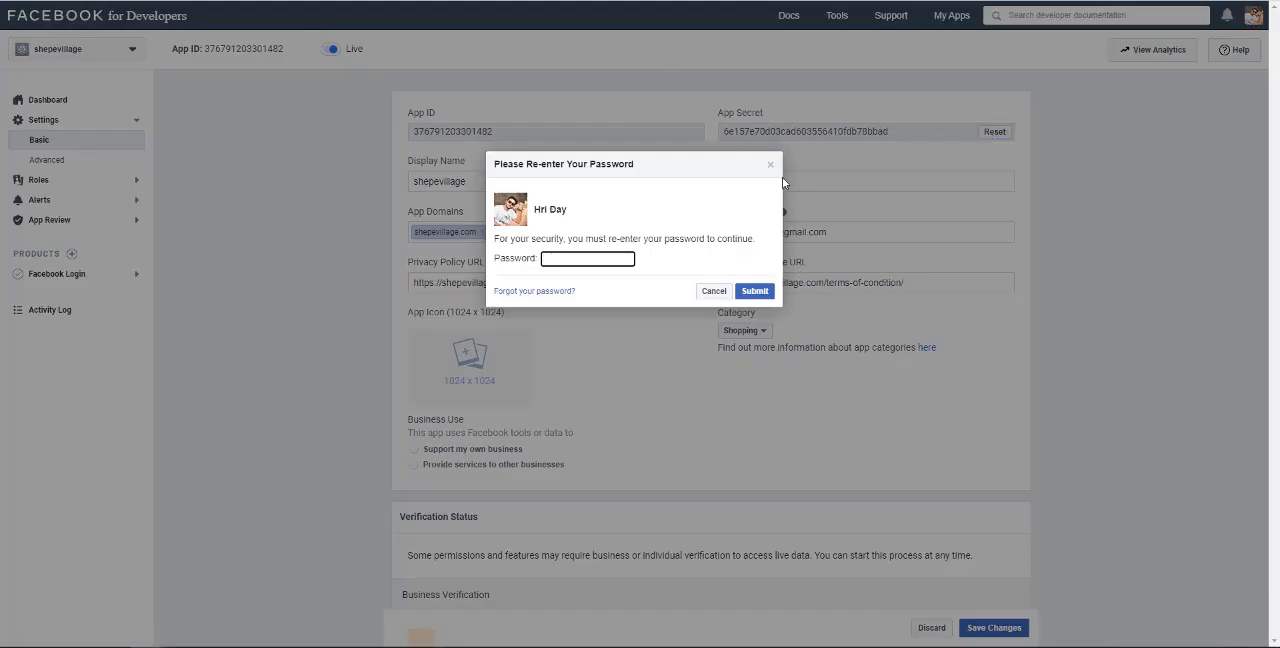
{"action": "left_click", "coordinate": [770, 164]}
Step: Copy the Facebook app secret into the Facebook App Secret field of Dokan's Seller Verification settings
{"action": "double_click", "coordinate": [787, 131]}
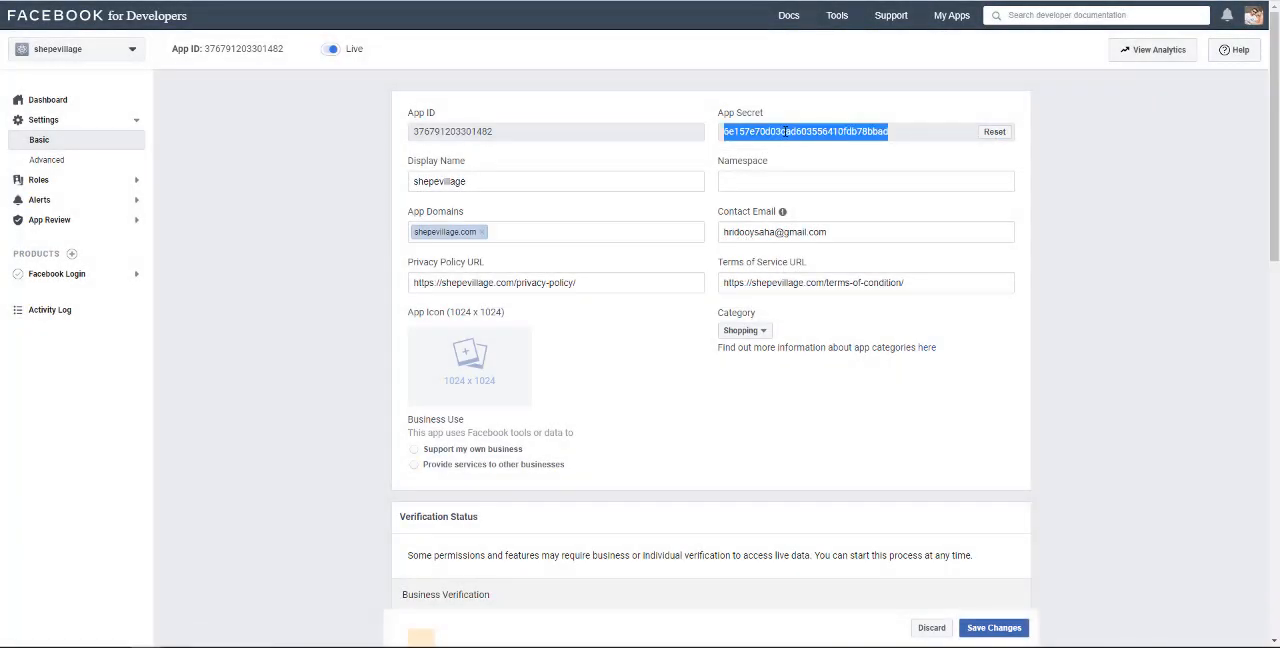
{"action": "right_click", "coordinate": [787, 131]}
{"action": "left_click", "coordinate": [797, 148]}
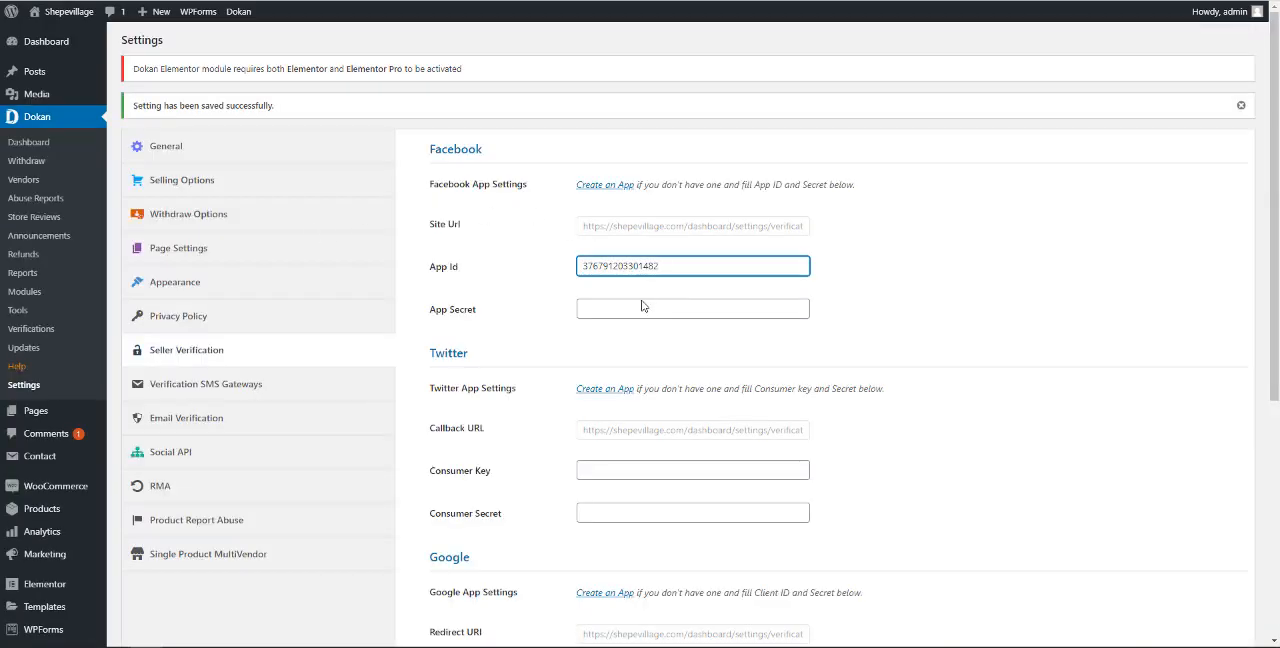
{"action": "left_click", "coordinate": [643, 306]}
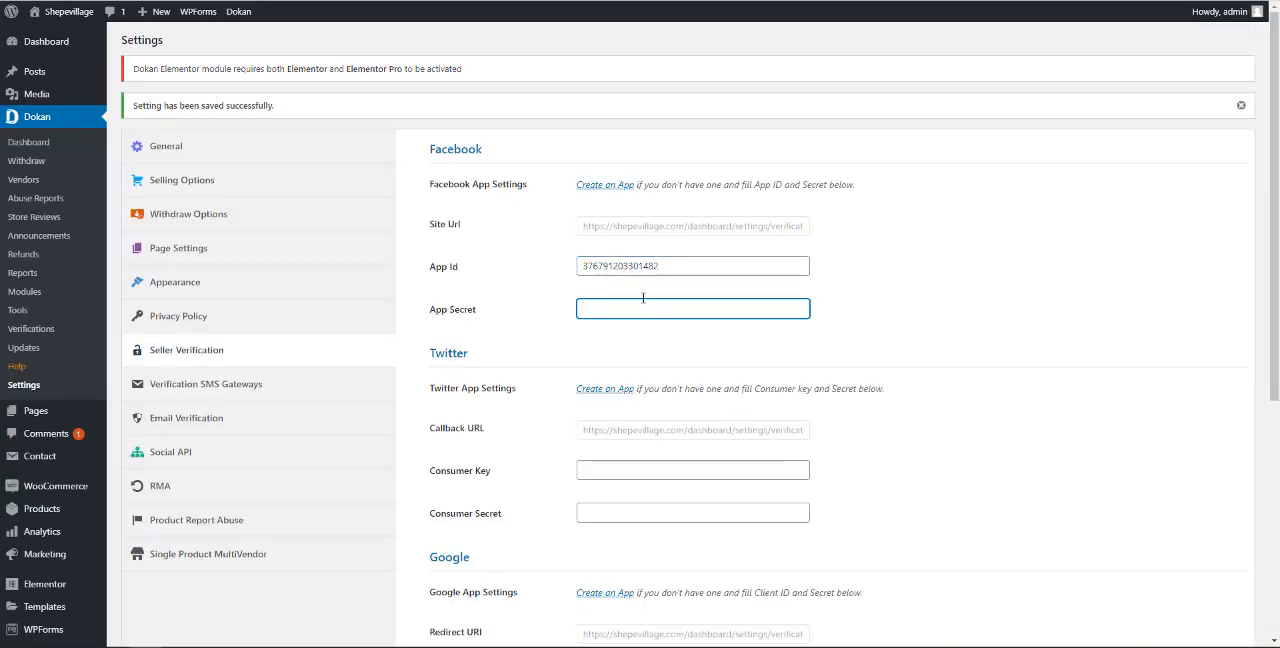
{"action": "key", "text": "ctrl+v"}
{"action": "scroll", "coordinate": [679, 341], "scroll_direction": "down", "scroll_amount": 5}
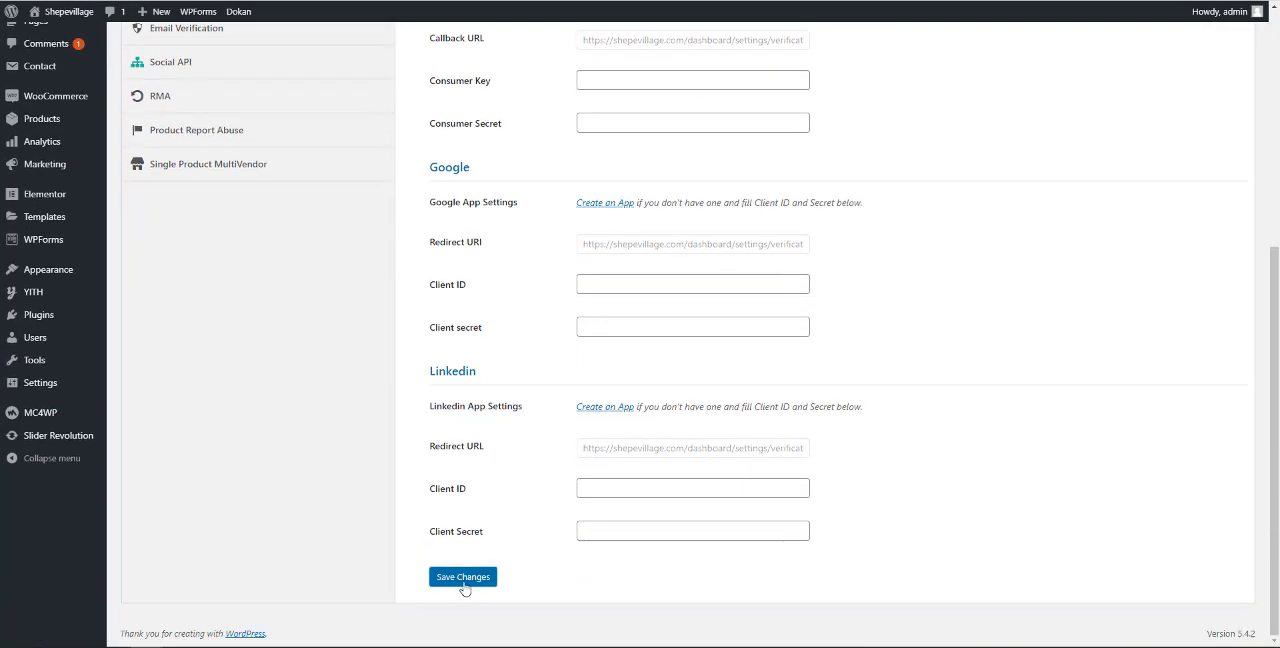
Step: Save the Seller Verification settings containing the Facebook app ID and secret
{"action": "left_click", "coordinate": [463, 577]}
{"action": "scroll", "coordinate": [585, 356], "scroll_direction": "up", "scroll_amount": 6}
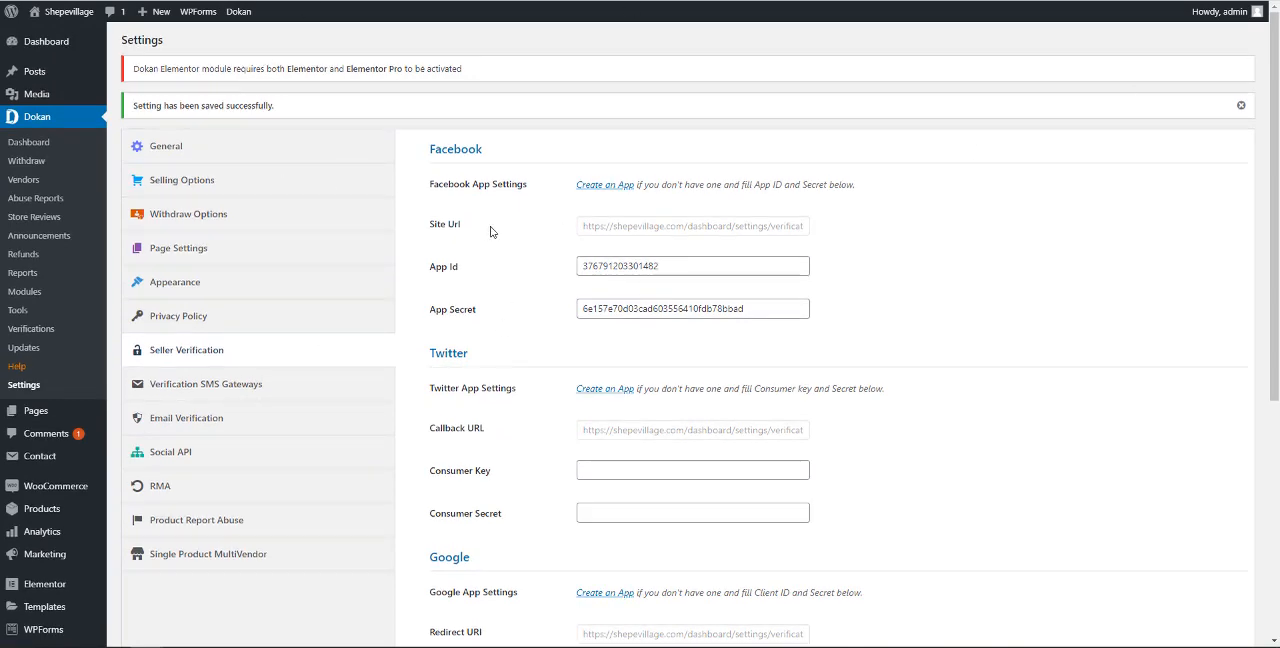
{"action": "scroll", "coordinate": [429, 371], "scroll_direction": "down", "scroll_amount": 5}
{"action": "left_click", "coordinate": [459, 578]}
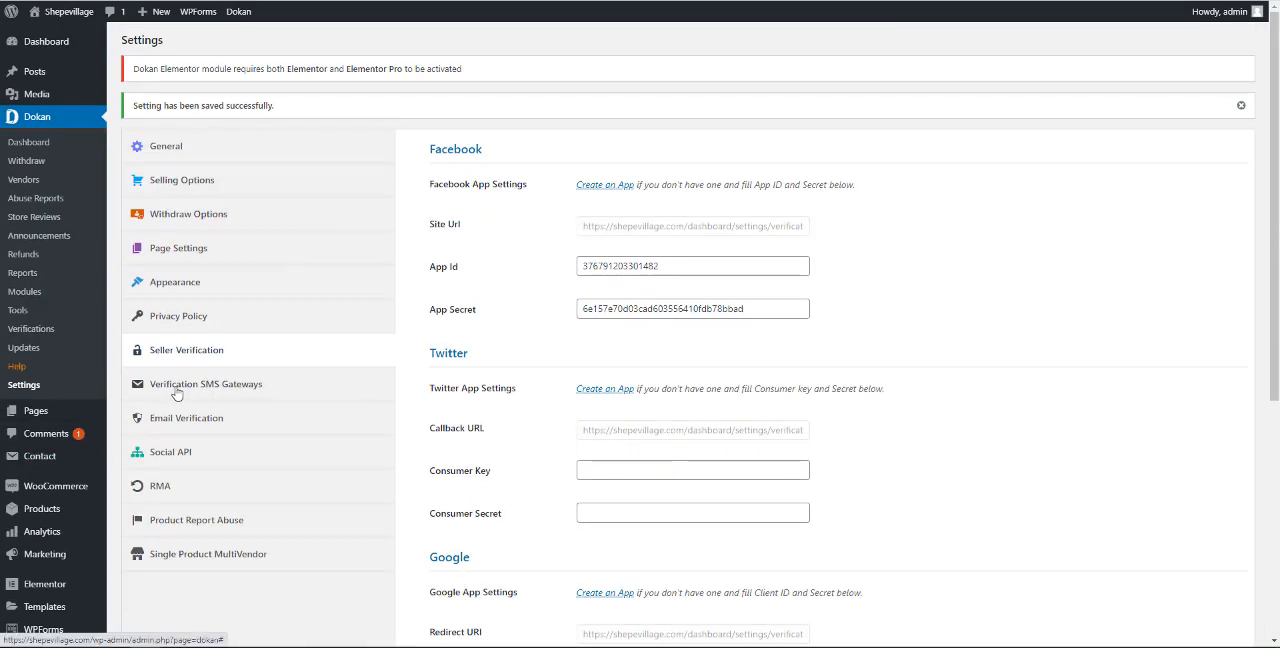
Step: Examine Dokan's Verification SMS Gateways settings, including the sender name and the available active gateway options
{"action": "left_click", "coordinate": [176, 394]}
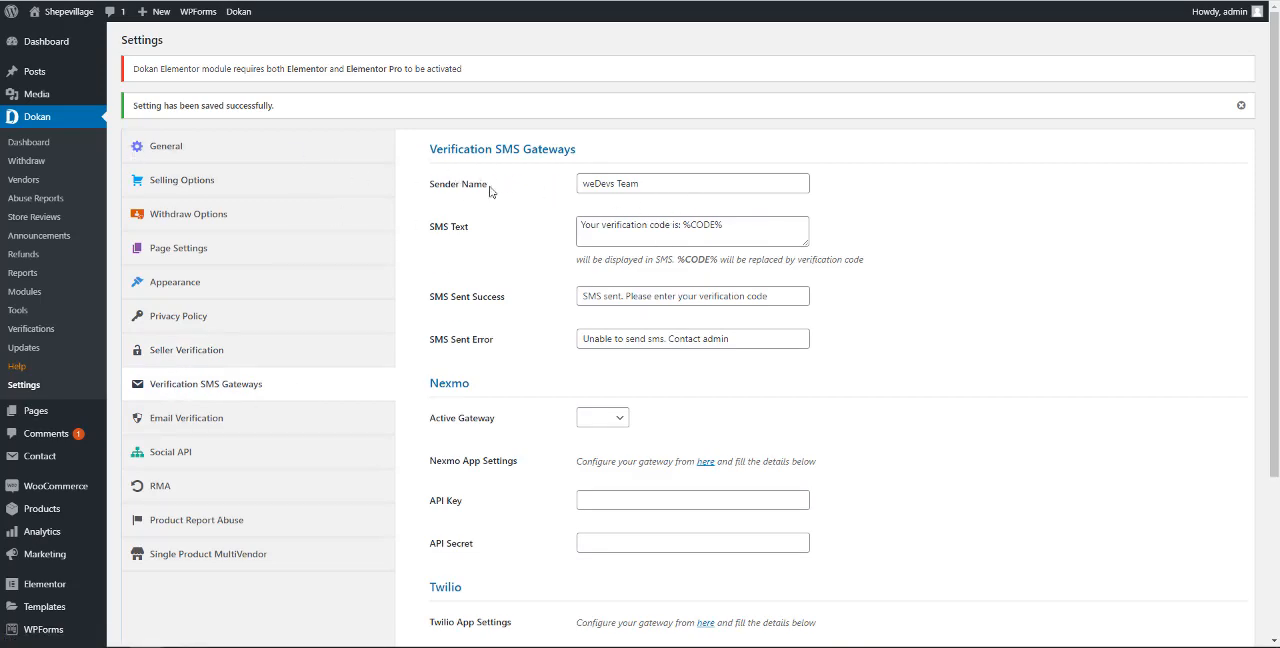
{"action": "left_click", "coordinate": [651, 187]}
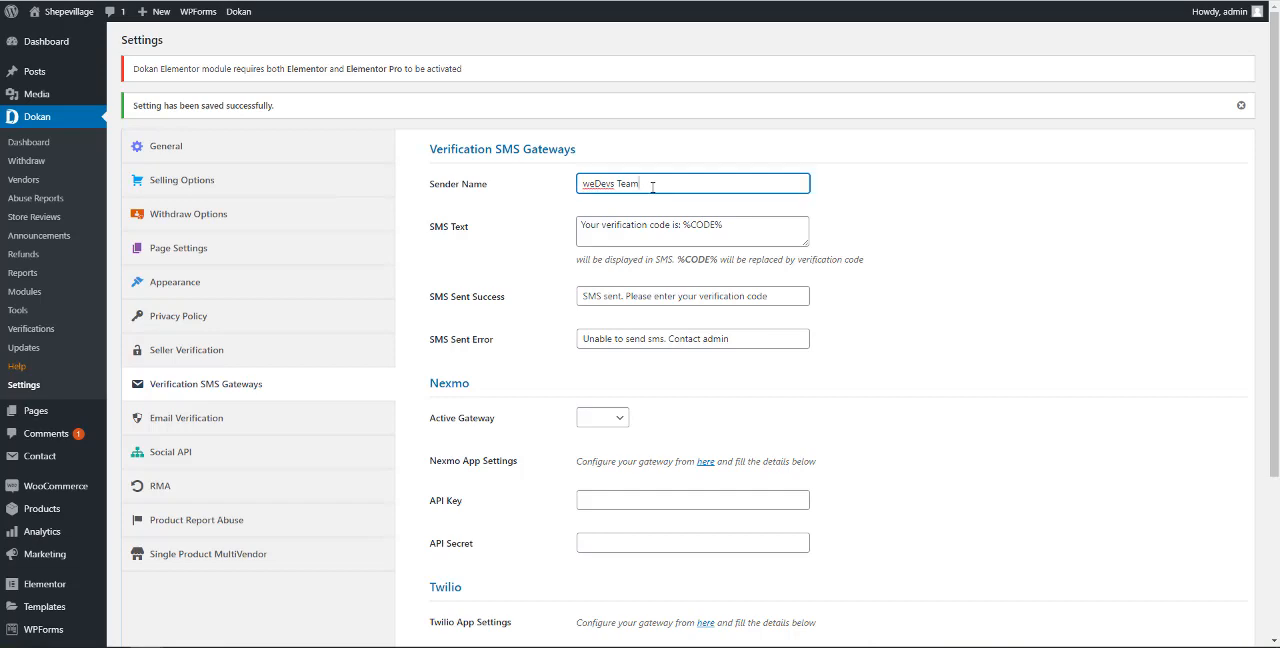
{"action": "scroll", "coordinate": [486, 196], "scroll_direction": "down", "scroll_amount": 4}
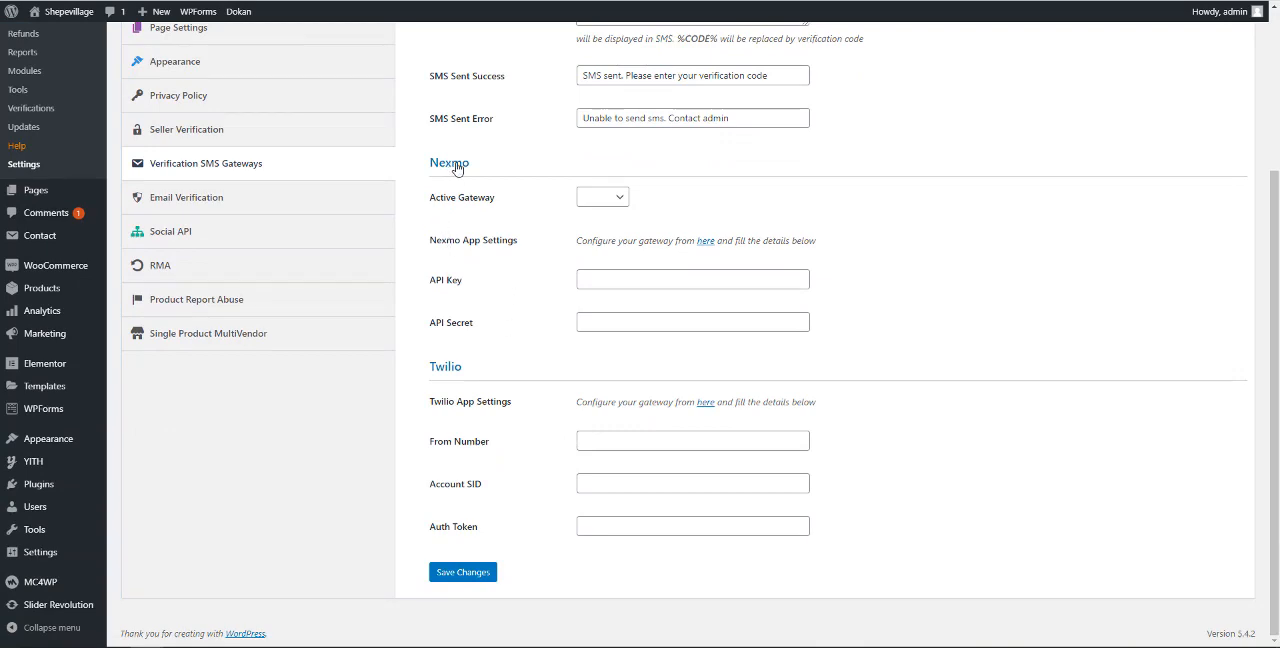
{"action": "left_click", "coordinate": [585, 204]}
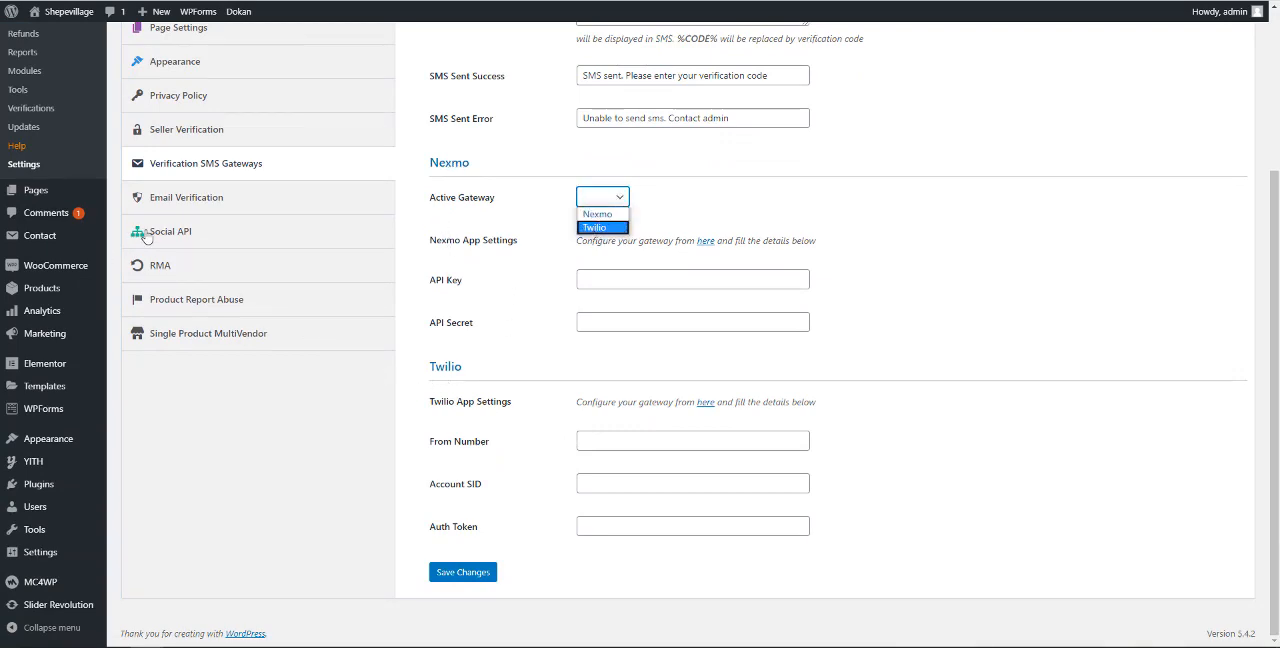
Step: Enable email verification after registration in Dokan's Email Verification settings, keeping both notice texts, and save the changes
{"action": "left_click", "coordinate": [290, 208]}
{"action": "left_click", "coordinate": [288, 205]}
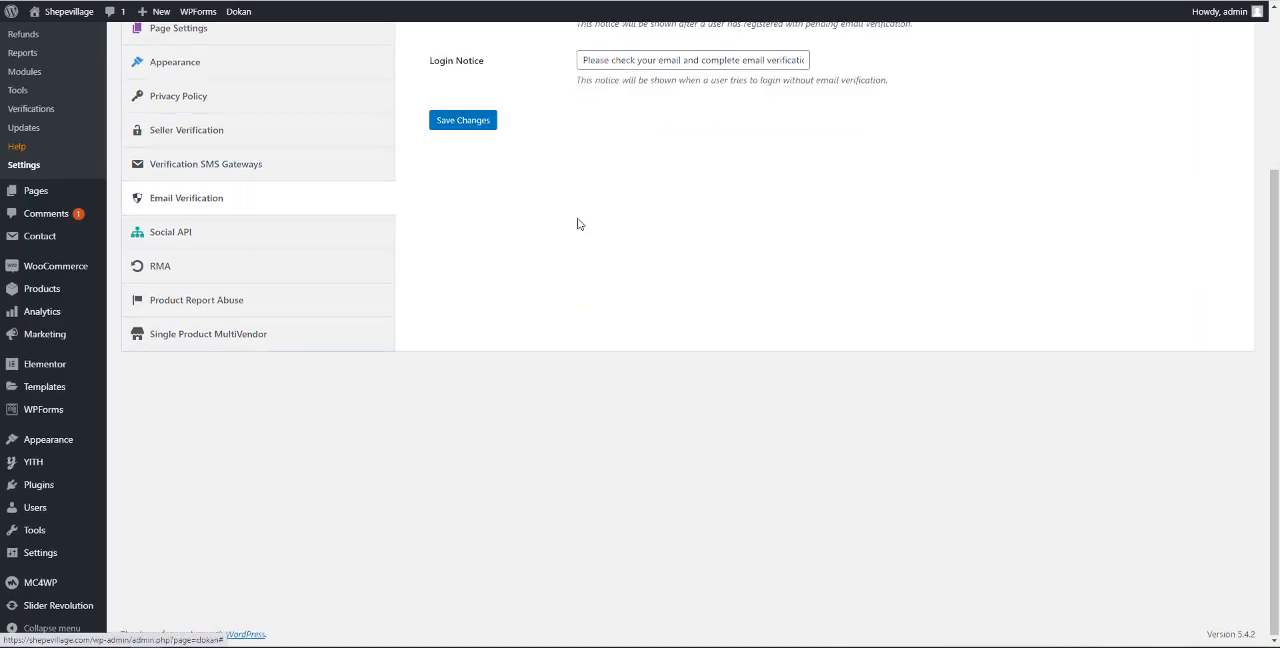
{"action": "scroll", "coordinate": [590, 235], "scroll_direction": "up", "scroll_amount": 2}
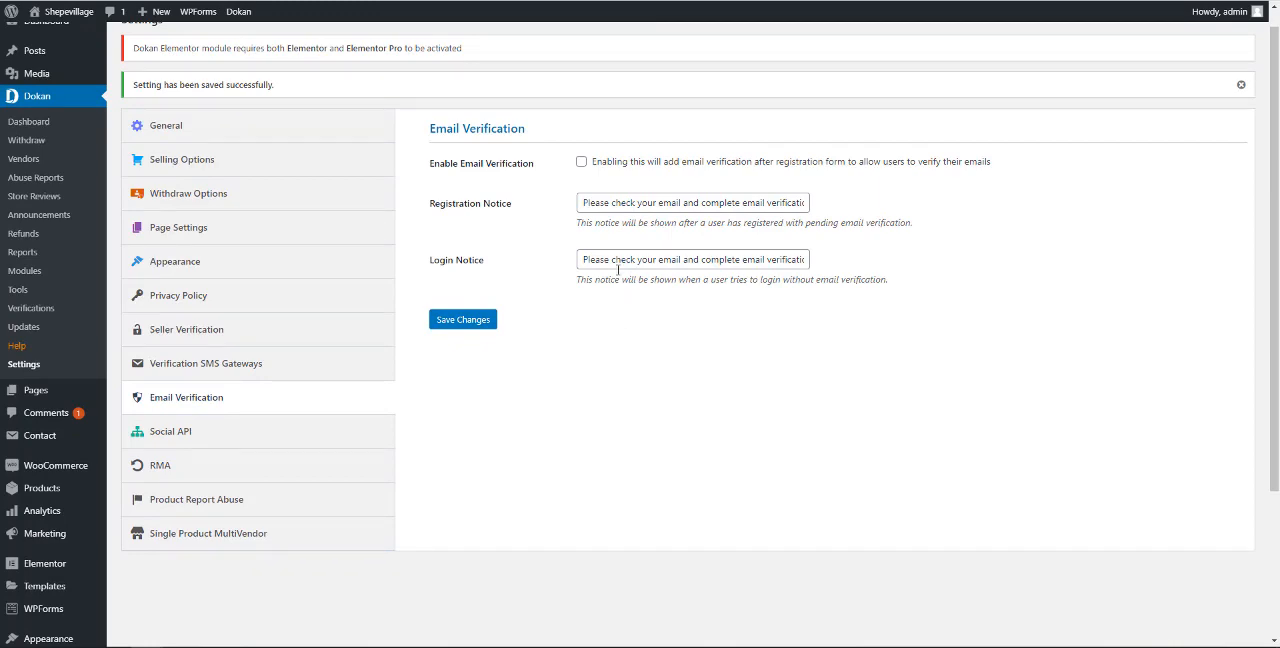
{"action": "left_click", "coordinate": [623, 201]}
{"action": "left_click", "coordinate": [679, 259]}
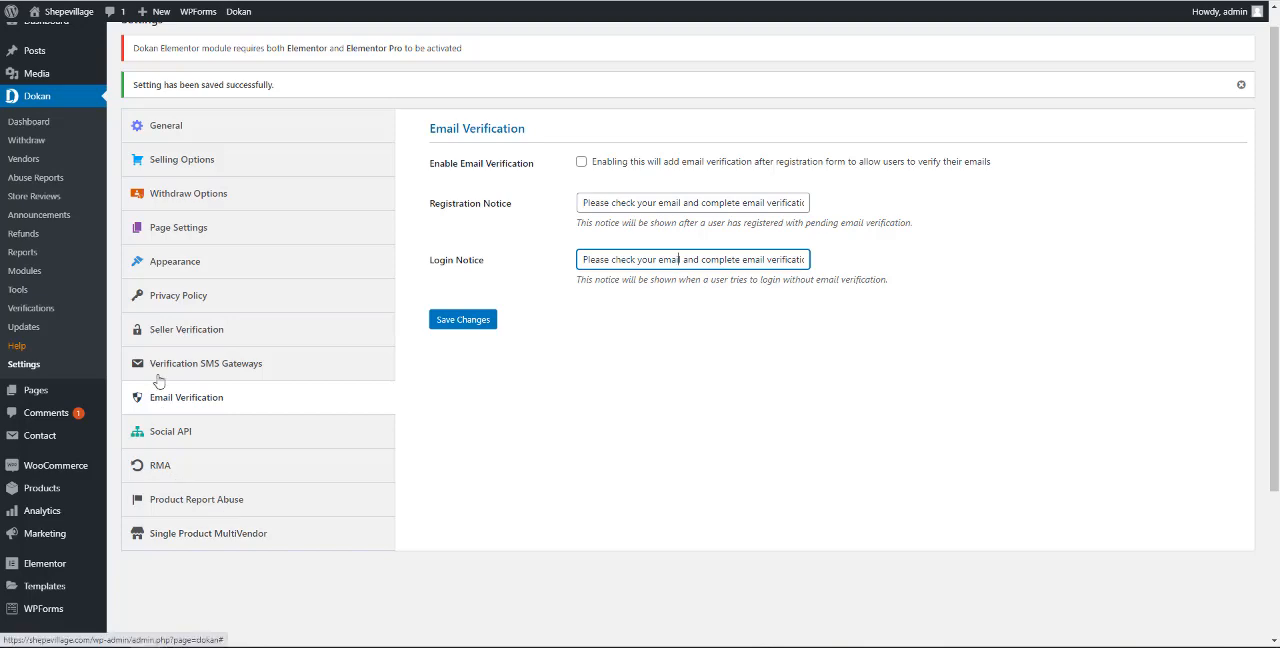
{"action": "left_click", "coordinate": [688, 412]}
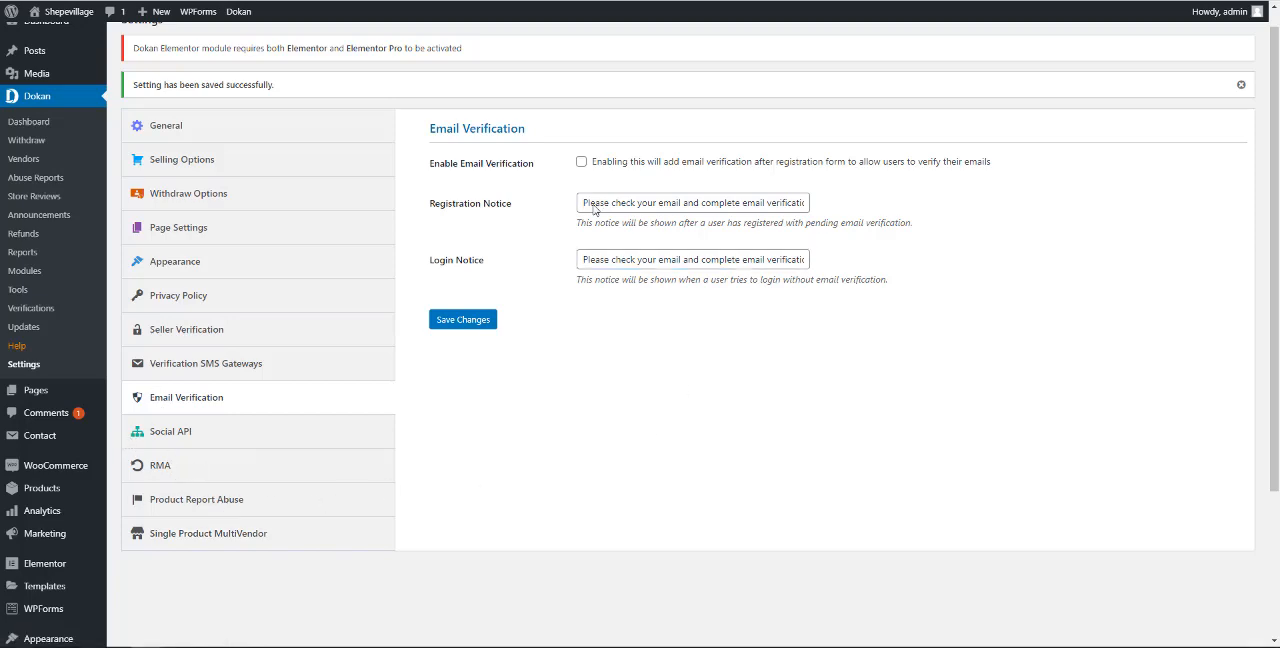
{"action": "left_click", "coordinate": [581, 163]}
{"action": "left_click", "coordinate": [462, 319]}
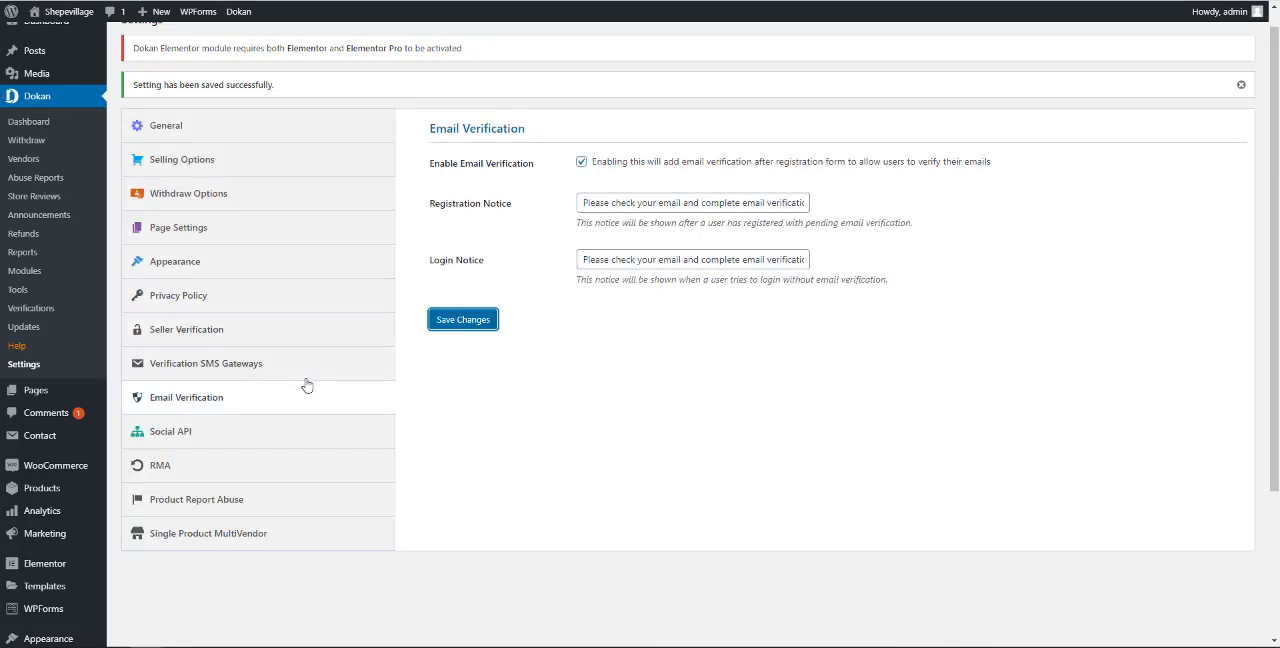
Step: Set the active gateway to Nexmo in Dokan's Verification SMS Gateways settings
{"action": "left_click", "coordinate": [250, 372]}
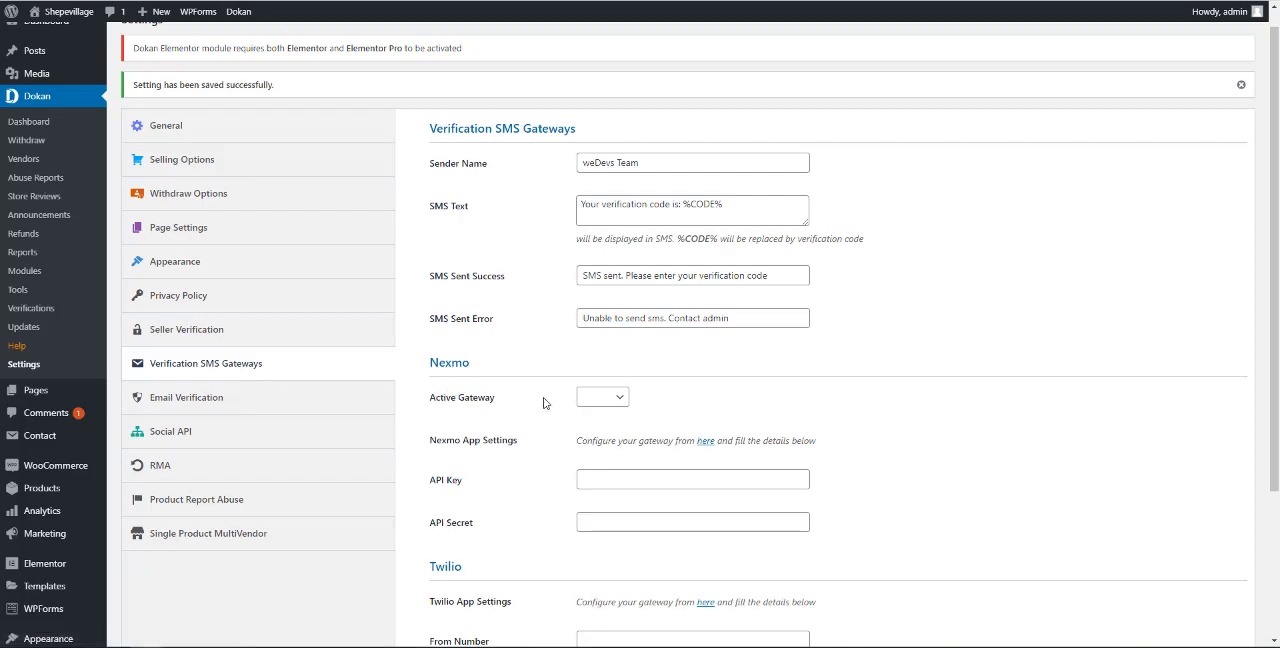
{"action": "left_click", "coordinate": [595, 400]}
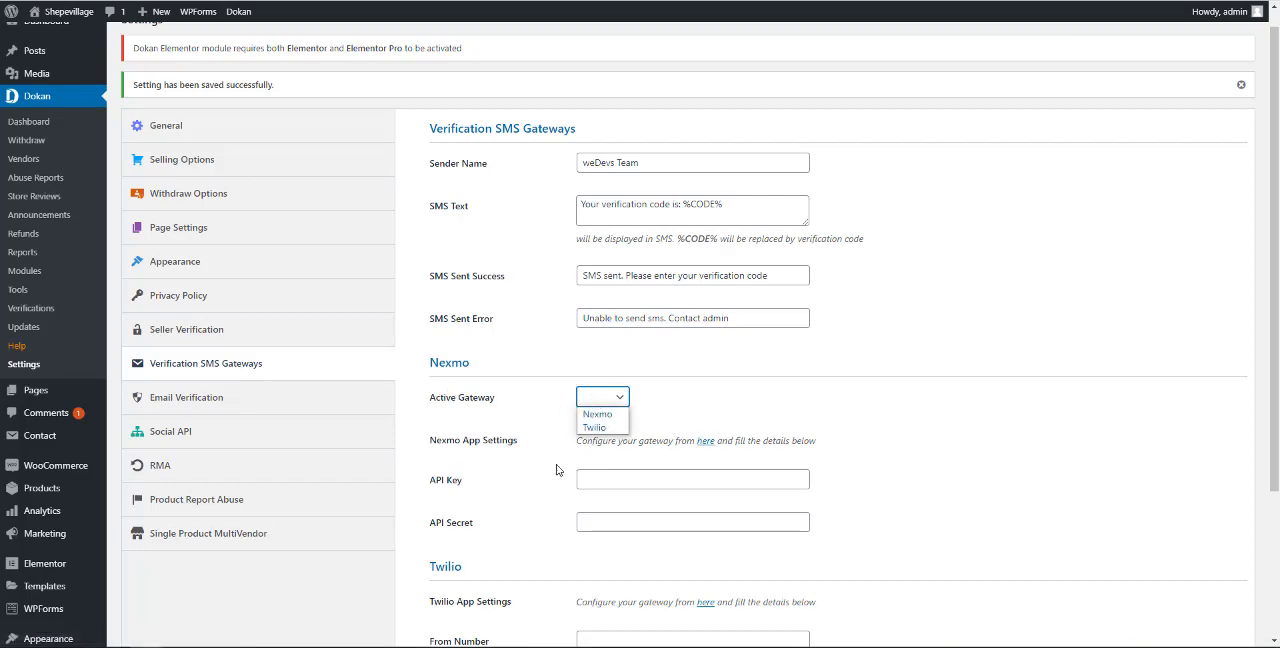
{"action": "left_click", "coordinate": [600, 414]}
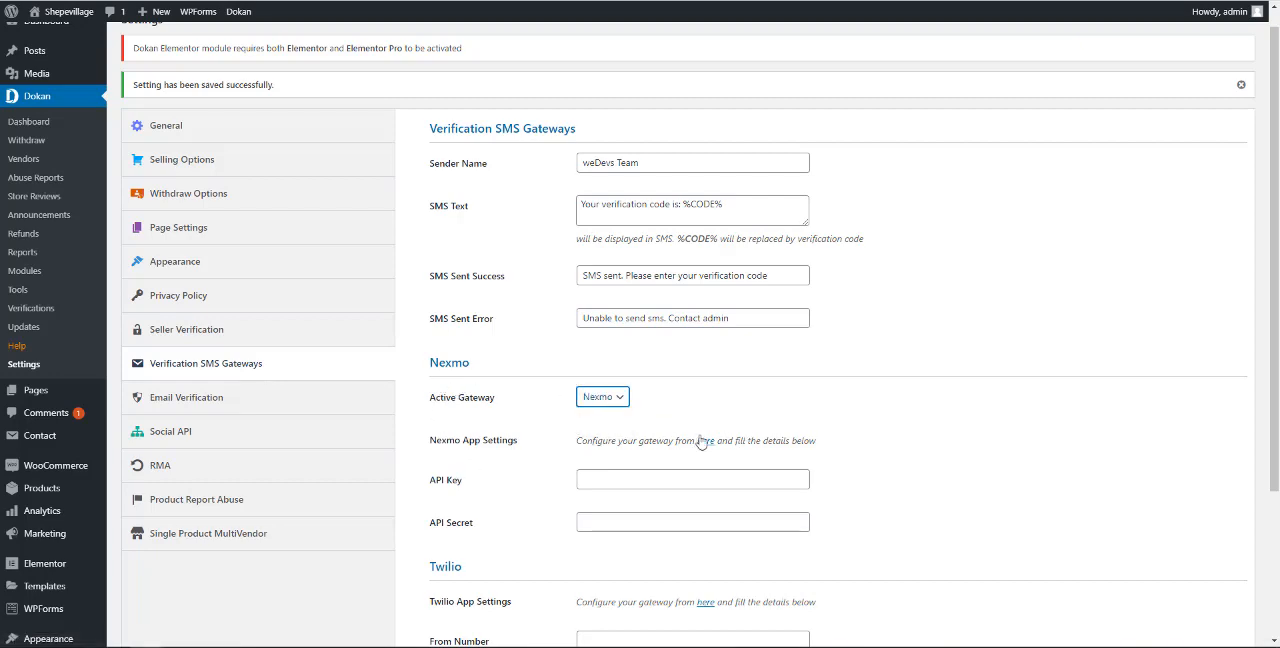
Step: Open the Nexmo gateway configuration site from Dokan's settings in a new tab and accept all cookies there
{"action": "right_click", "coordinate": [702, 445]}
{"action": "left_click", "coordinate": [715, 452]}
{"action": "left_click", "coordinate": [400, 1]}
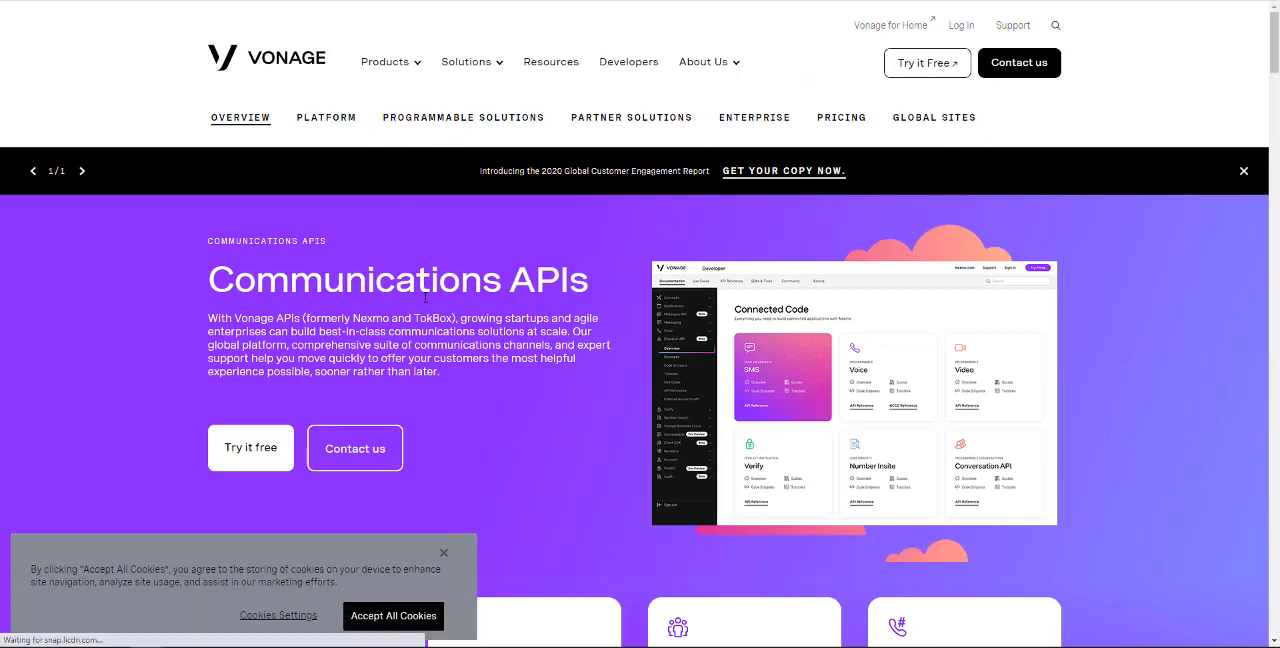
{"action": "left_click", "coordinate": [393, 615]}
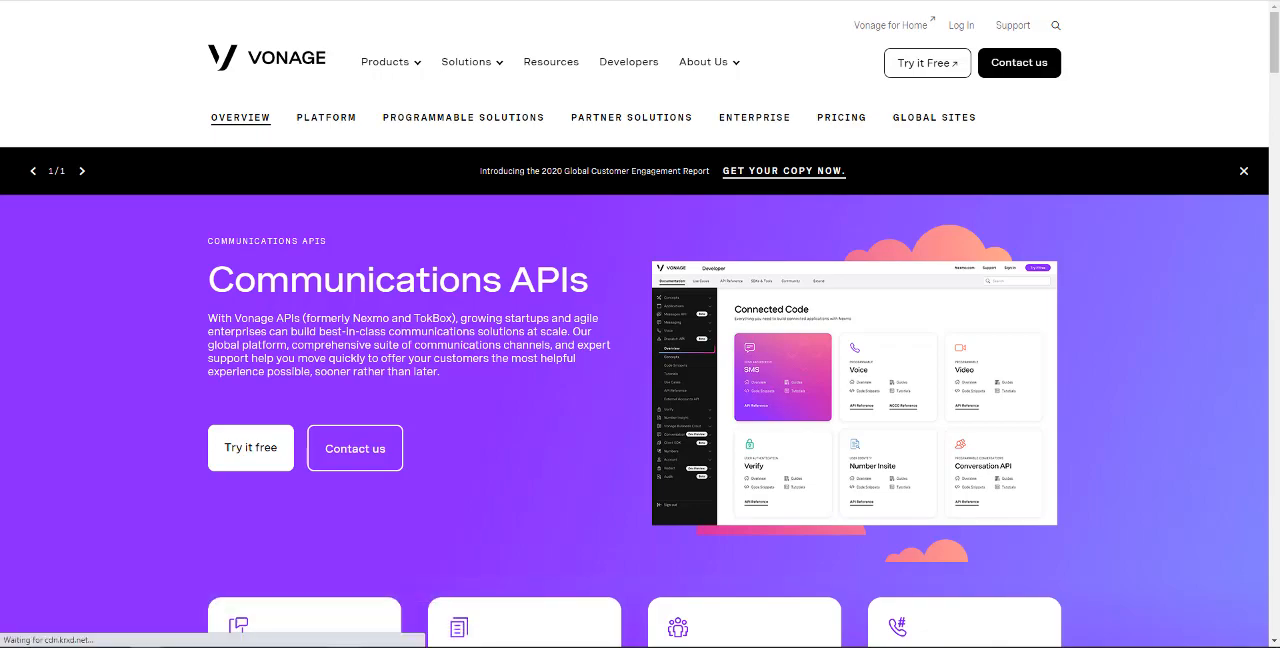
Step: Verify the email address of the new Vonage APIs account from the verification message in Gmail
{"action": "mouse_move", "coordinate": [375, 646]}
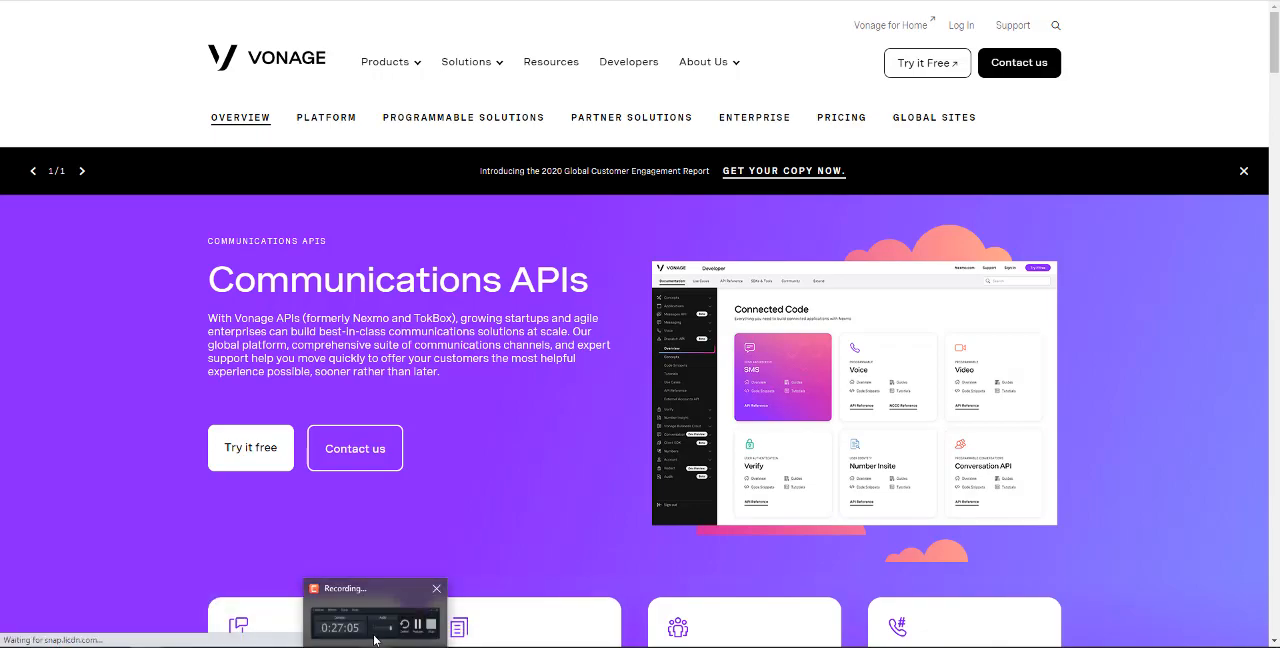
{"action": "left_click", "coordinate": [1217, 600]}
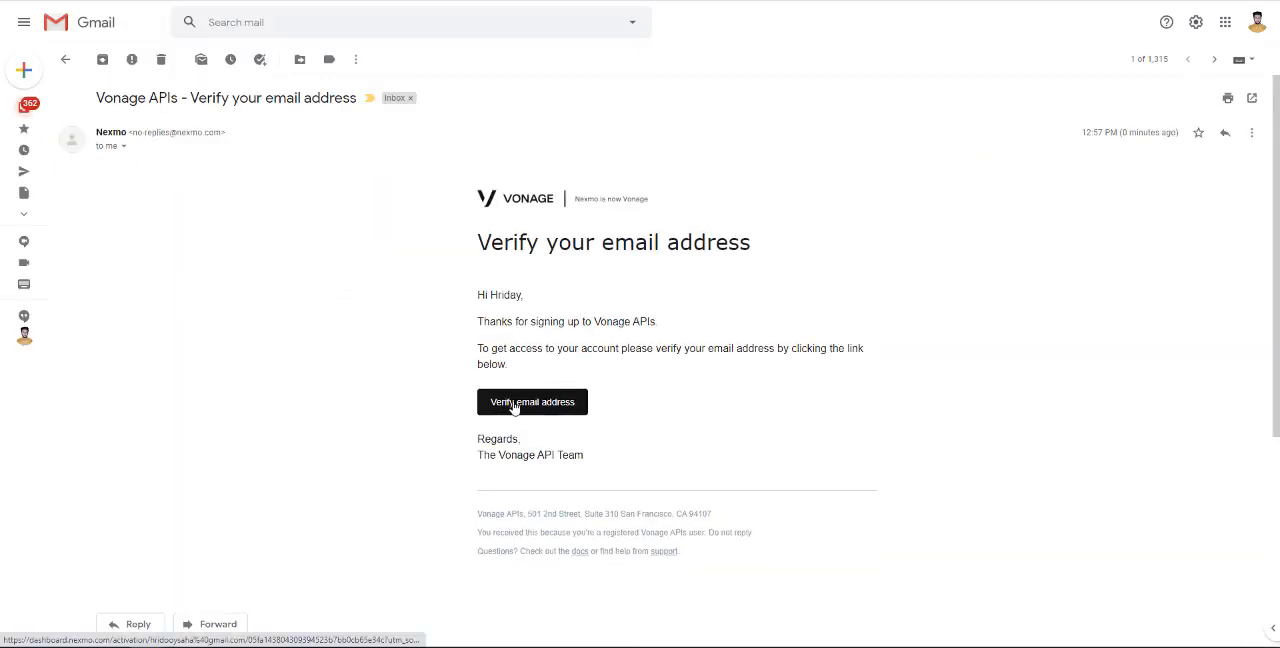
{"action": "left_click", "coordinate": [532, 402]}
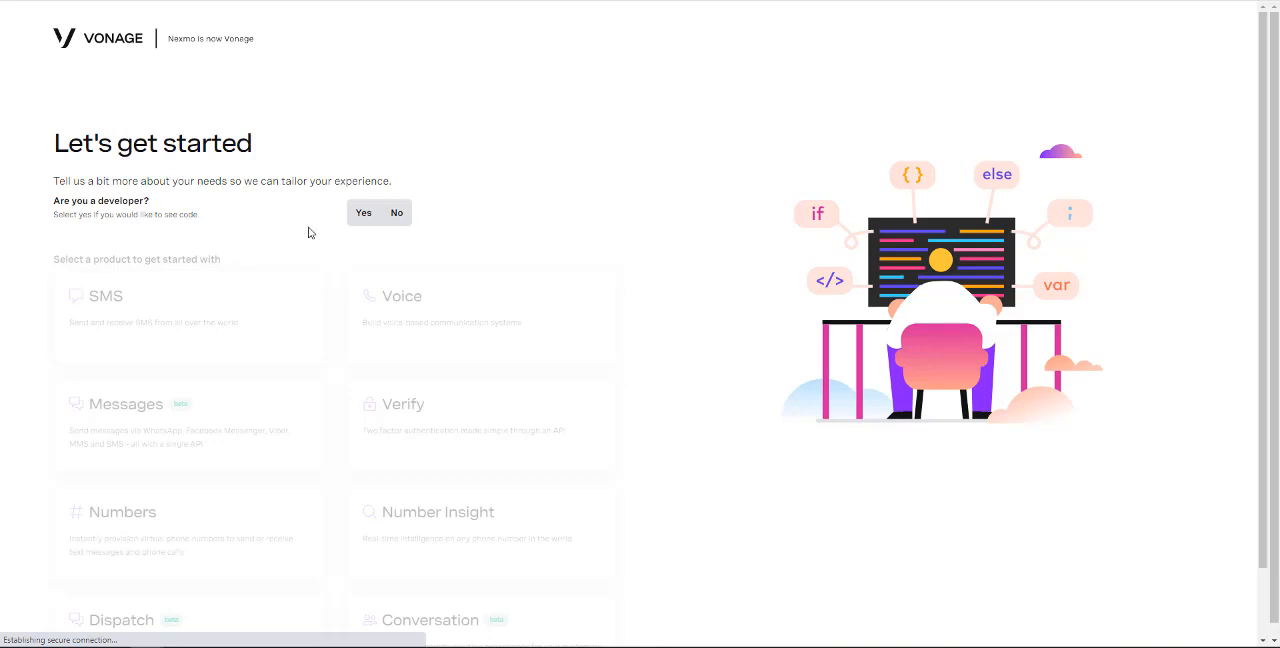
Step: Answer Yes to being a developer in the Vonage onboarding form and choose PHP as the programming language
{"action": "left_click", "coordinate": [358, 212]}
{"action": "left_click", "coordinate": [171, 285]}
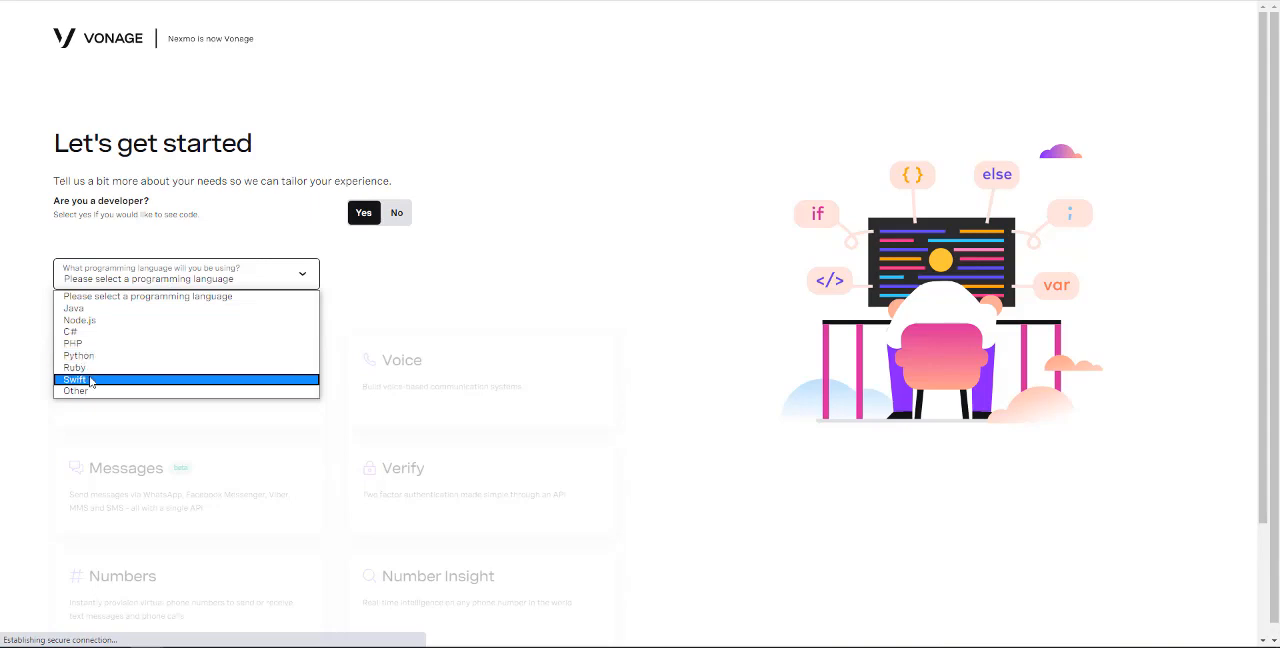
{"action": "left_click", "coordinate": [115, 310]}
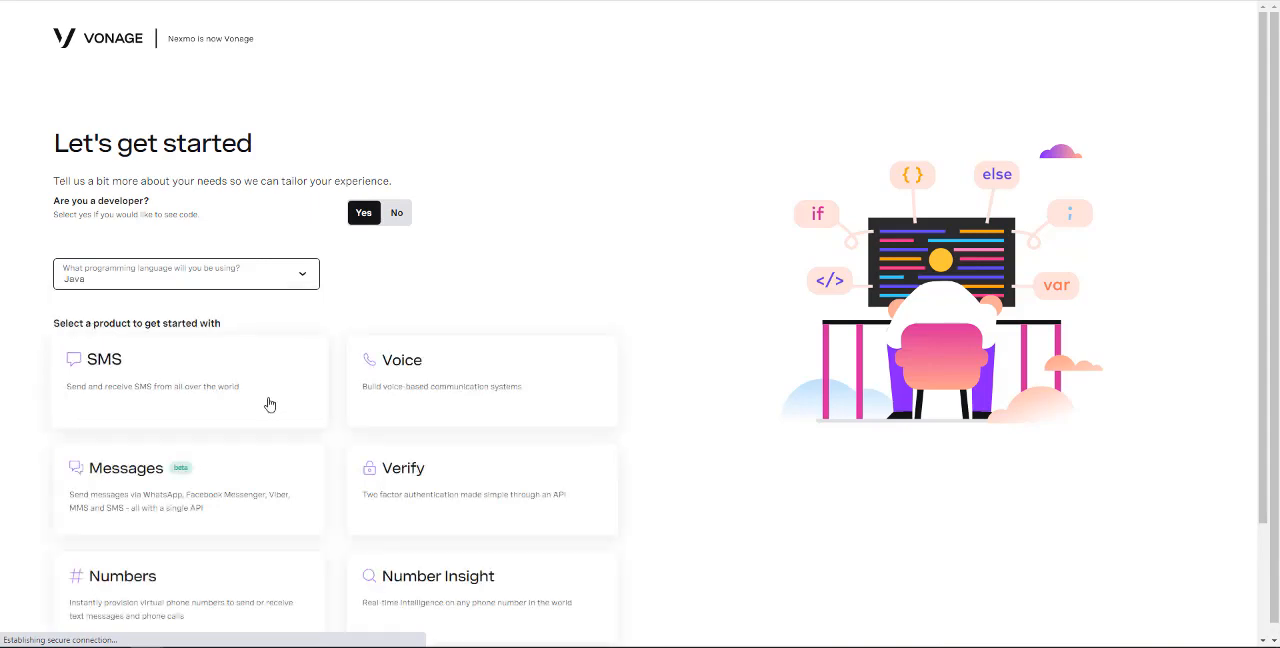
{"action": "left_click", "coordinate": [286, 278]}
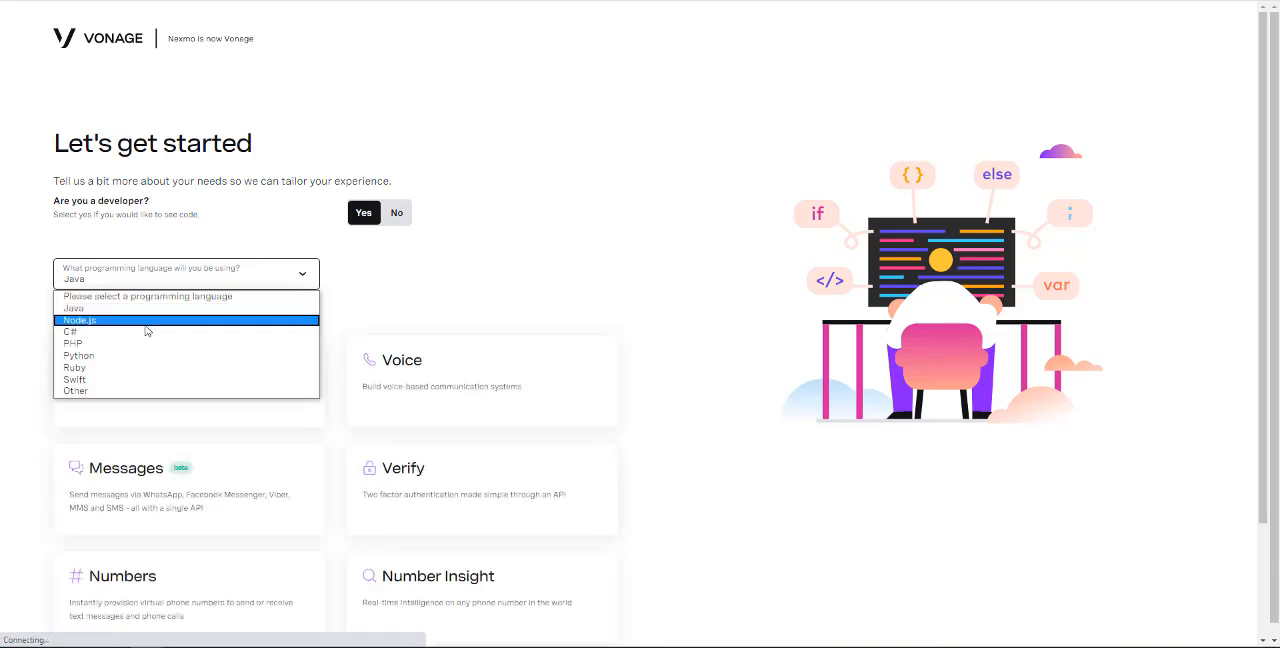
{"action": "left_click", "coordinate": [92, 343]}
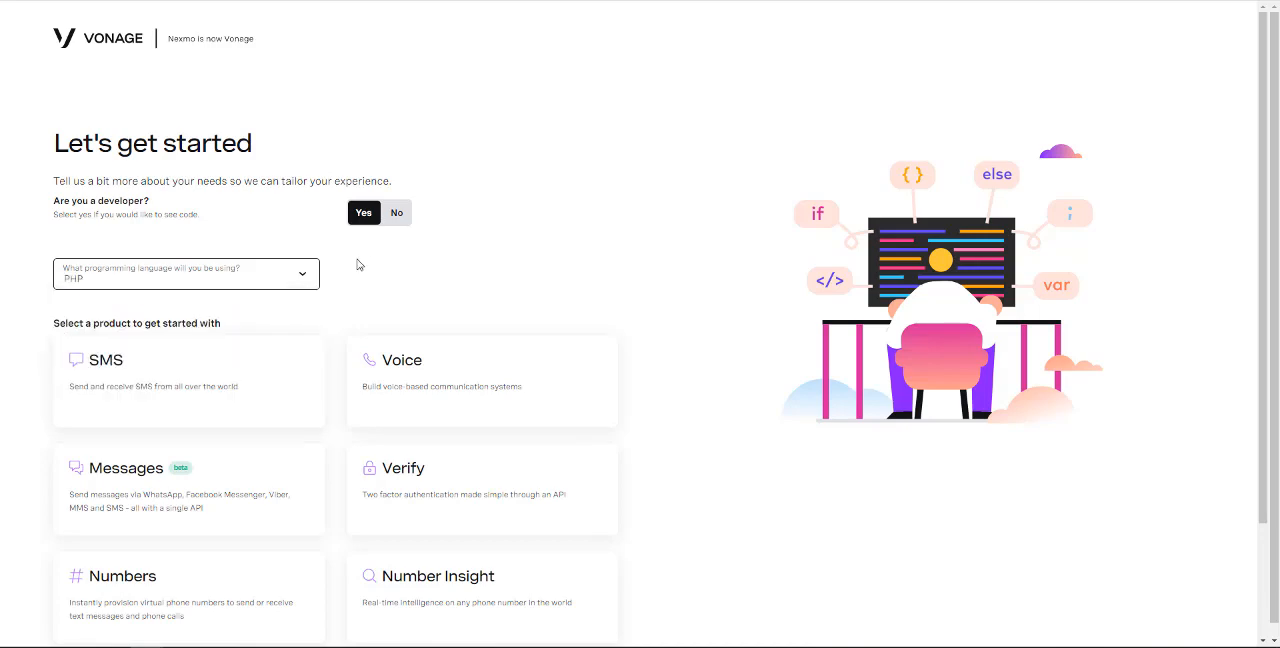
{"action": "scroll", "coordinate": [317, 311], "scroll_direction": "down", "scroll_amount": 3}
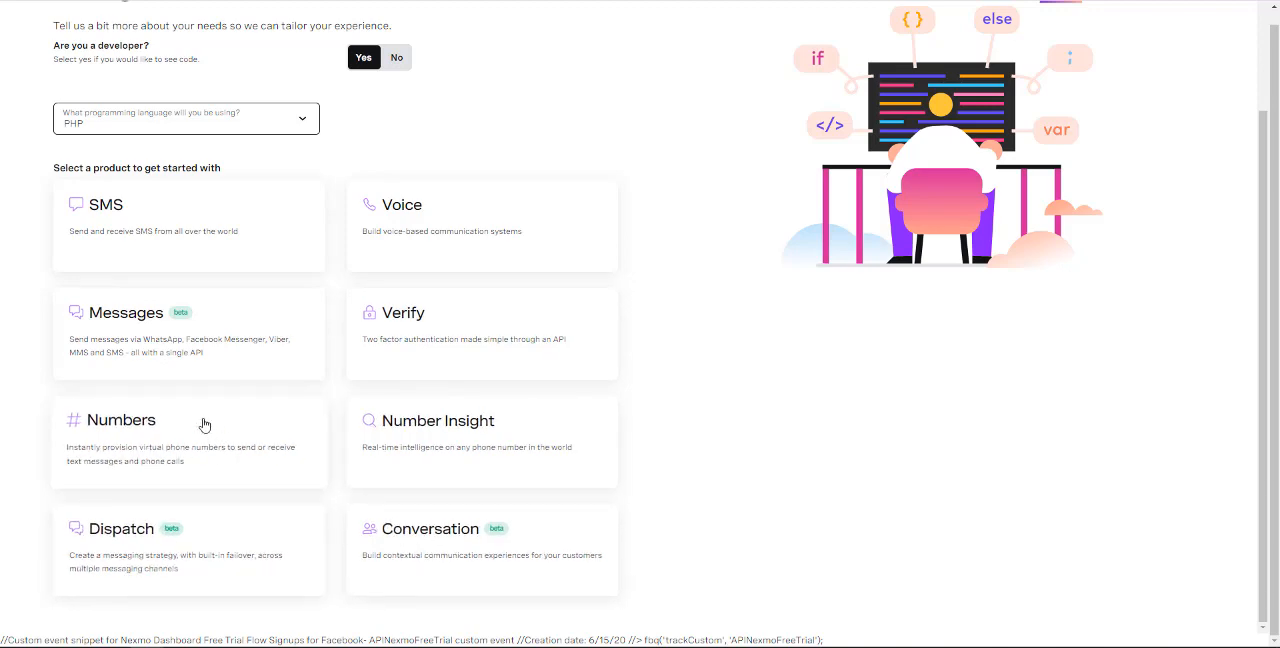
Step: Answer No to being a developer in the Vonage onboarding form and choose Product Manager as the role
{"action": "left_click", "coordinate": [394, 62]}
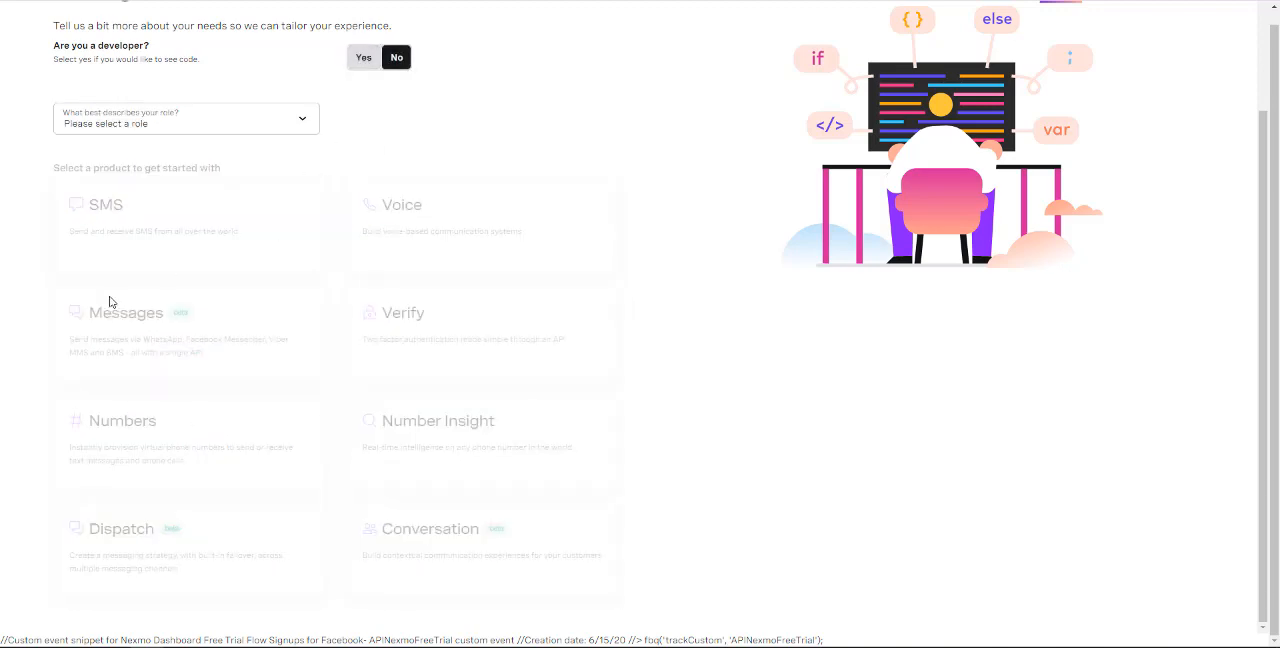
{"action": "left_click", "coordinate": [174, 132]}
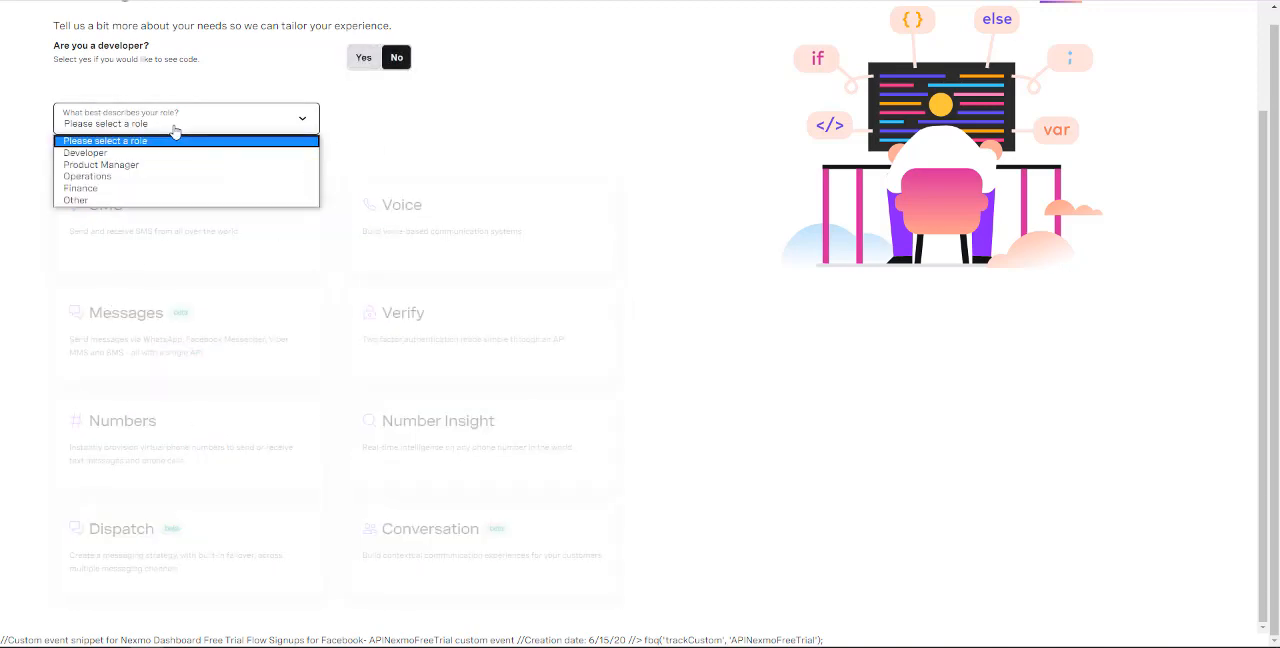
{"action": "left_click", "coordinate": [108, 166]}
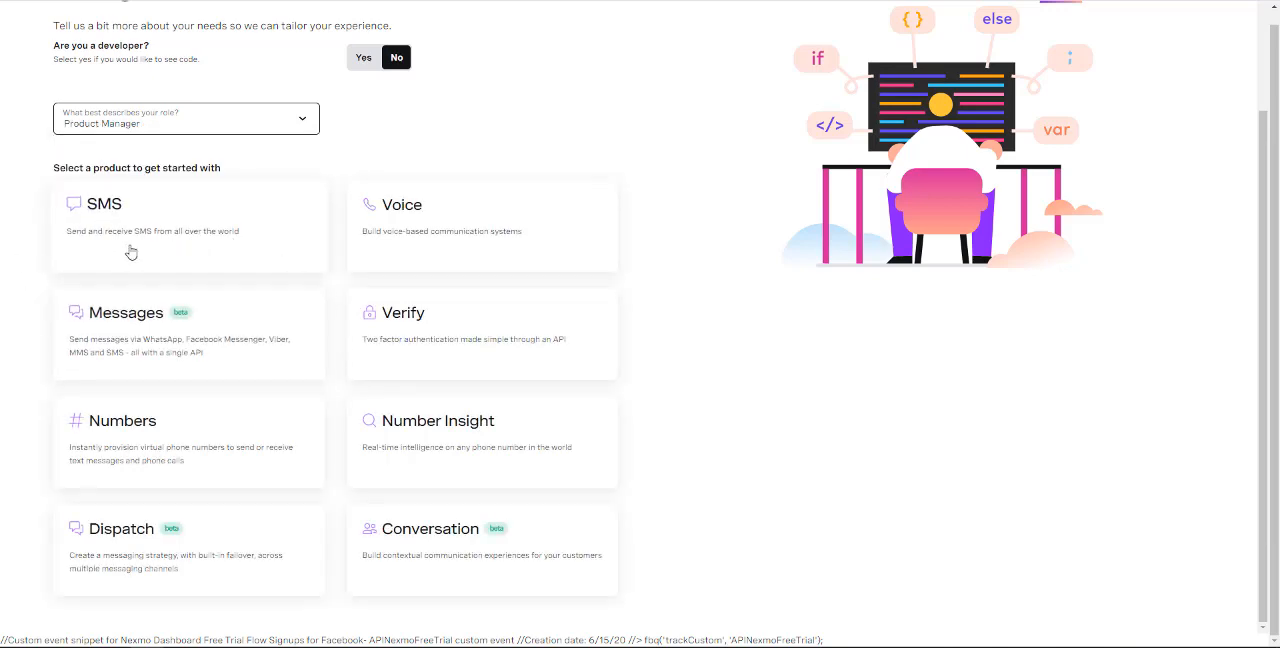
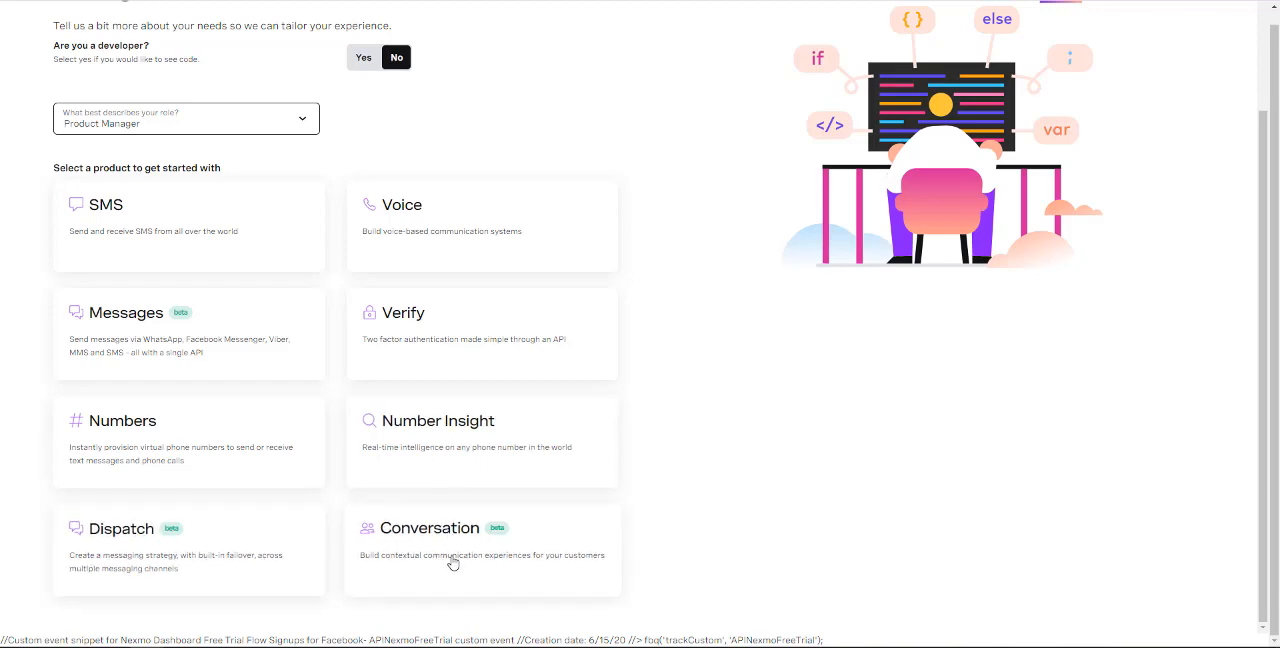
Step: Choose the Verify product in Vonage onboarding and copy its API key into the Nexmo API Key field in Dokan
{"action": "left_click", "coordinate": [443, 355]}
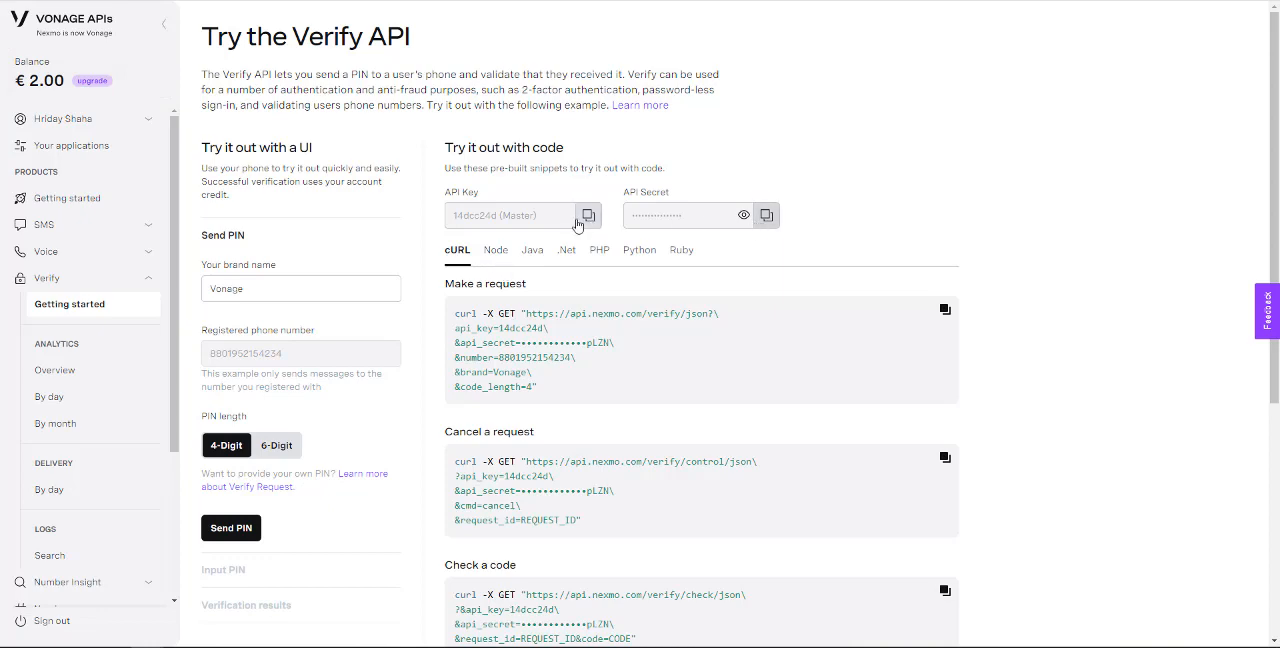
{"action": "left_click", "coordinate": [587, 216]}
{"action": "left_click", "coordinate": [400, 1]}
{"action": "left_click", "coordinate": [624, 409]}
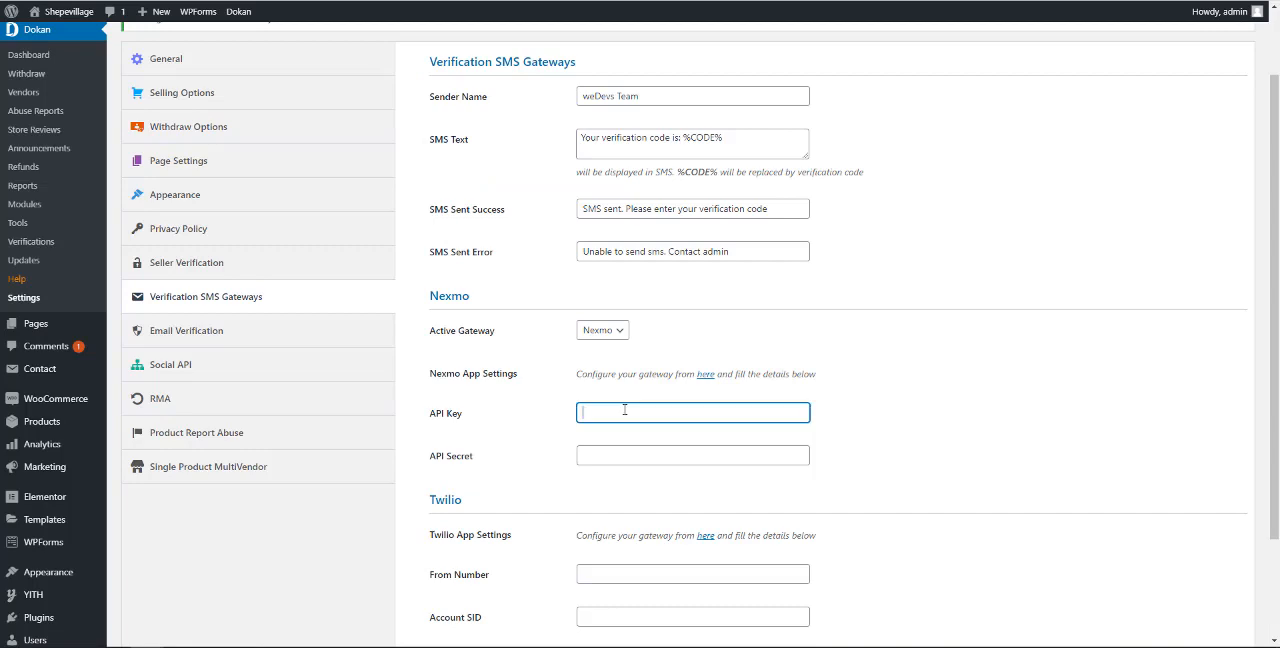
{"action": "key", "text": "ctrl+v"}
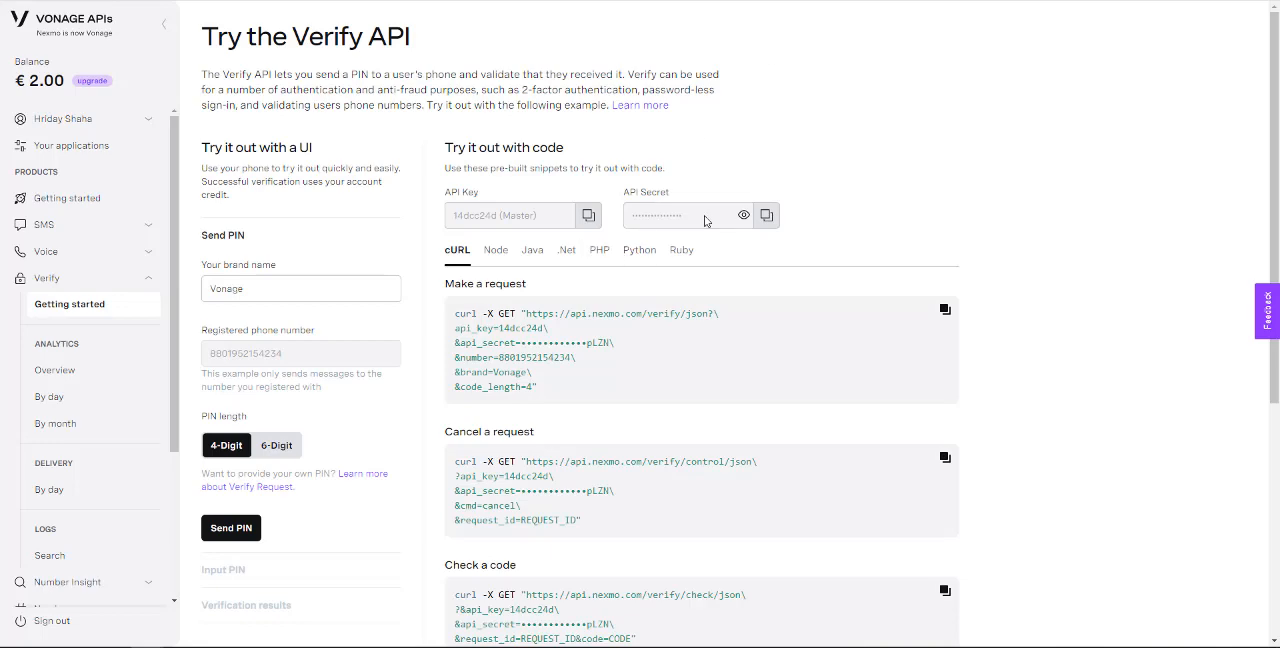
Step: Copy the Vonage API secret into the Nexmo API Secret field in Dokan and save the SMS gateway settings
{"action": "left_click", "coordinate": [744, 216]}
{"action": "left_click", "coordinate": [767, 216]}
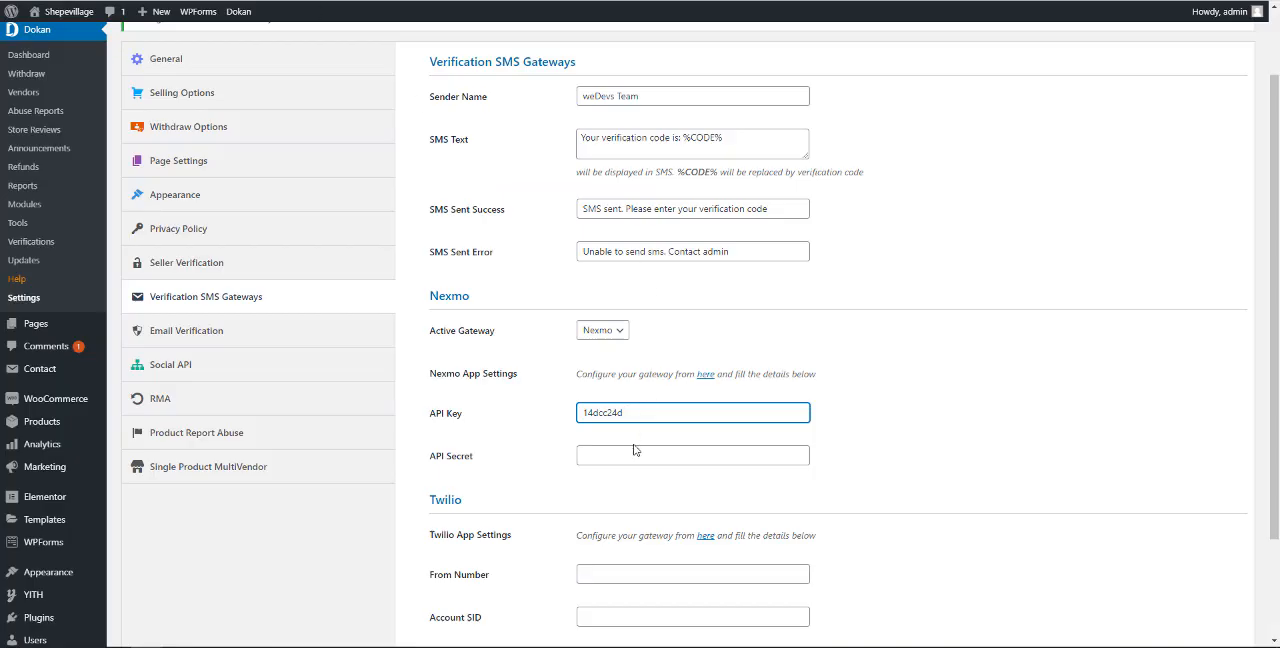
{"action": "left_click", "coordinate": [633, 451]}
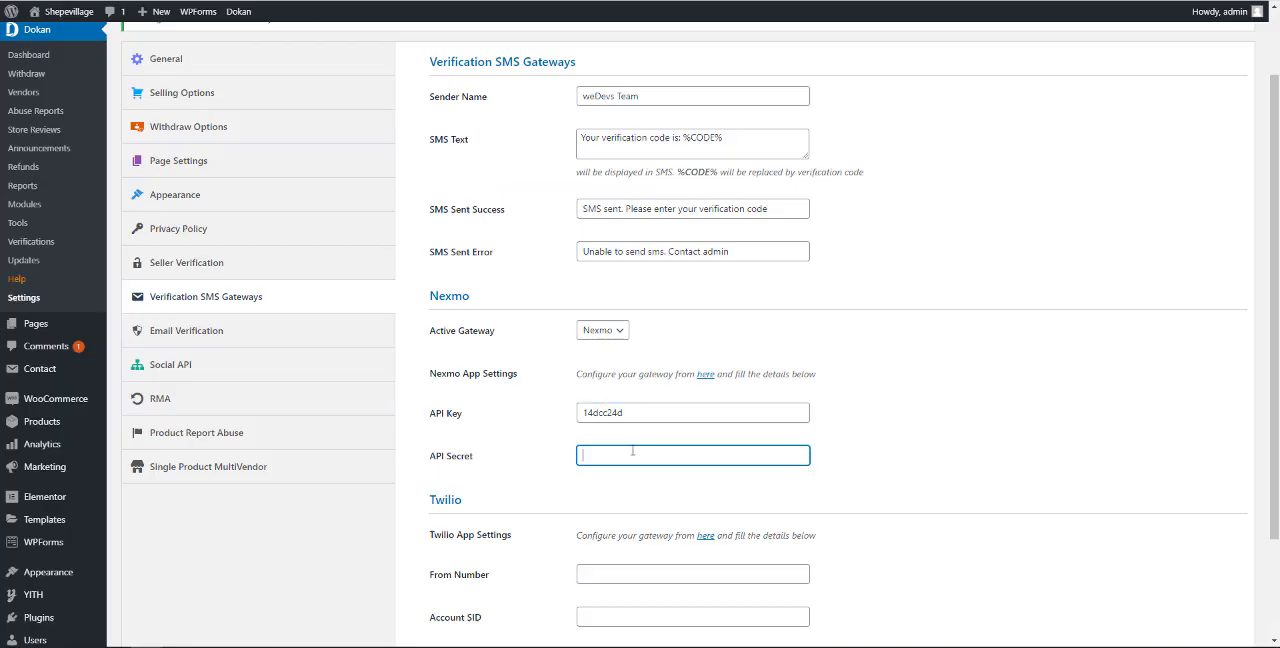
{"action": "key", "text": "ctrl+v"}
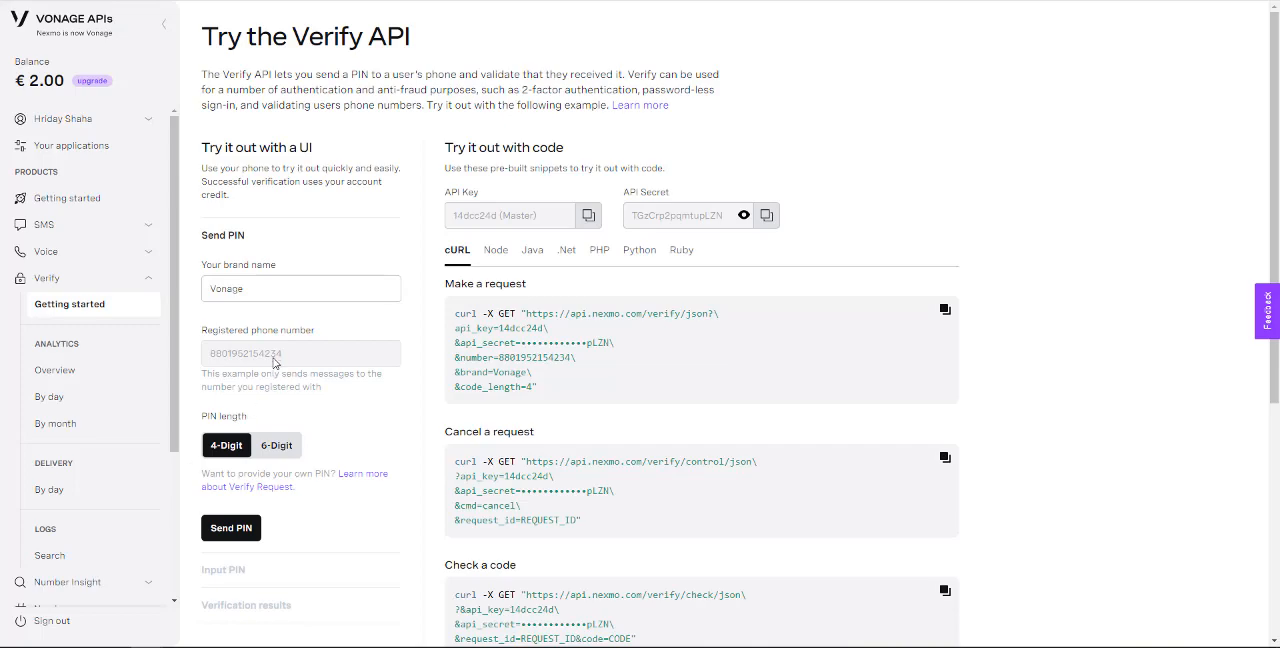
{"action": "scroll", "coordinate": [275, 368], "scroll_direction": "down", "scroll_amount": 4}
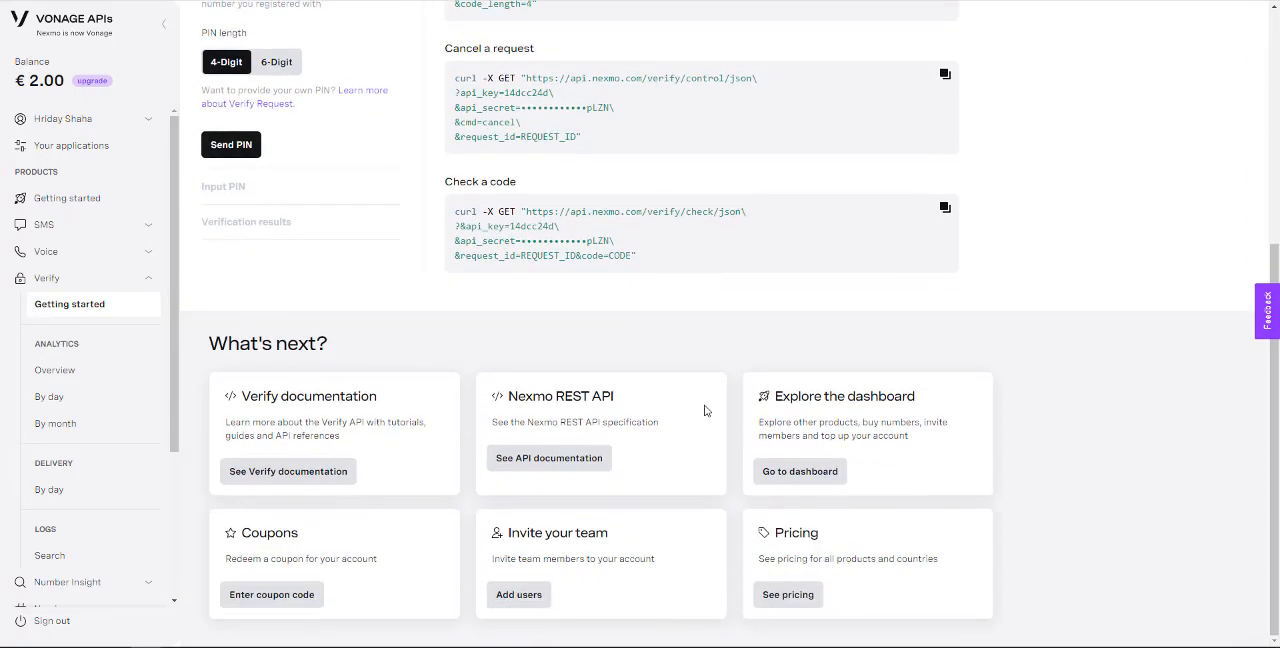
{"action": "scroll", "coordinate": [704, 410], "scroll_direction": "up", "scroll_amount": 4}
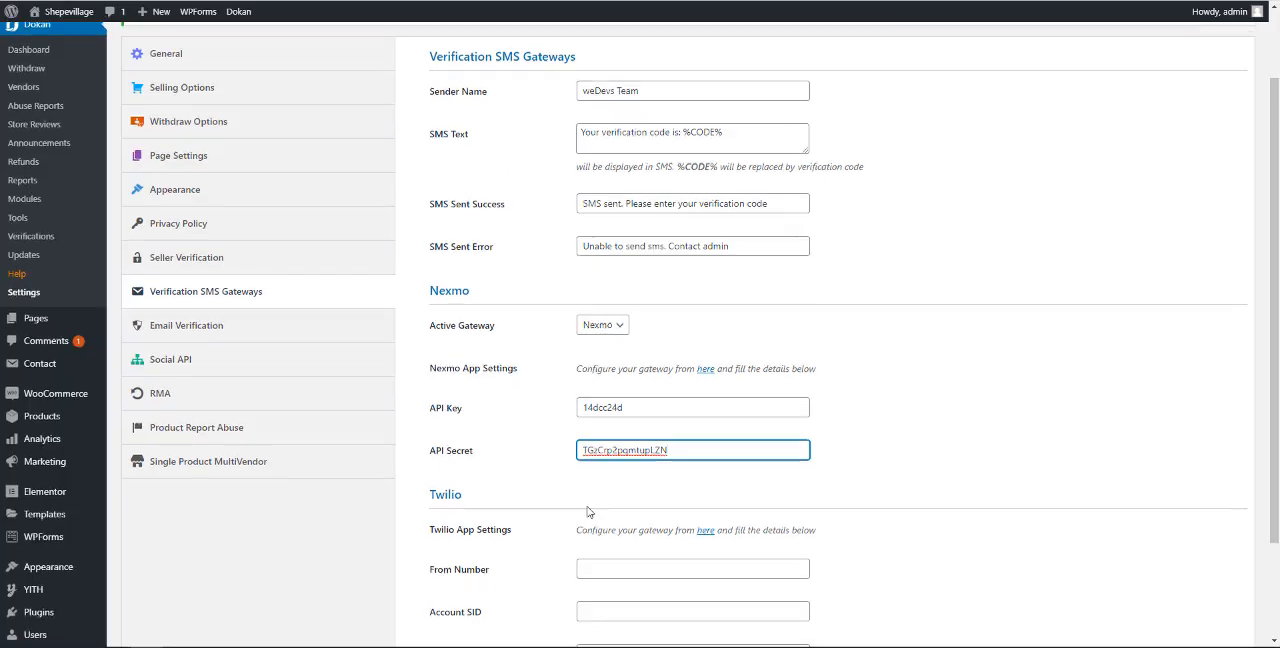
{"action": "scroll", "coordinate": [586, 514], "scroll_direction": "down", "scroll_amount": 3}
{"action": "left_click", "coordinate": [480, 578]}
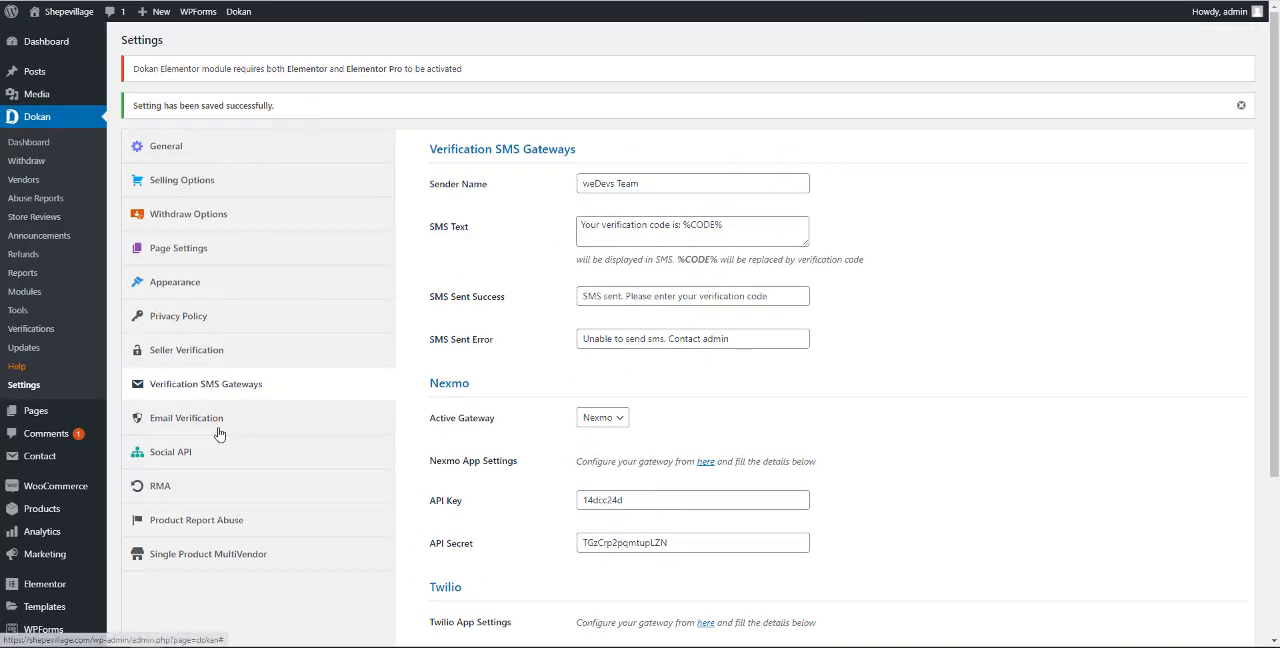
Step: Enable social login in Dokan's Social API settings
{"action": "left_click", "coordinate": [212, 433]}
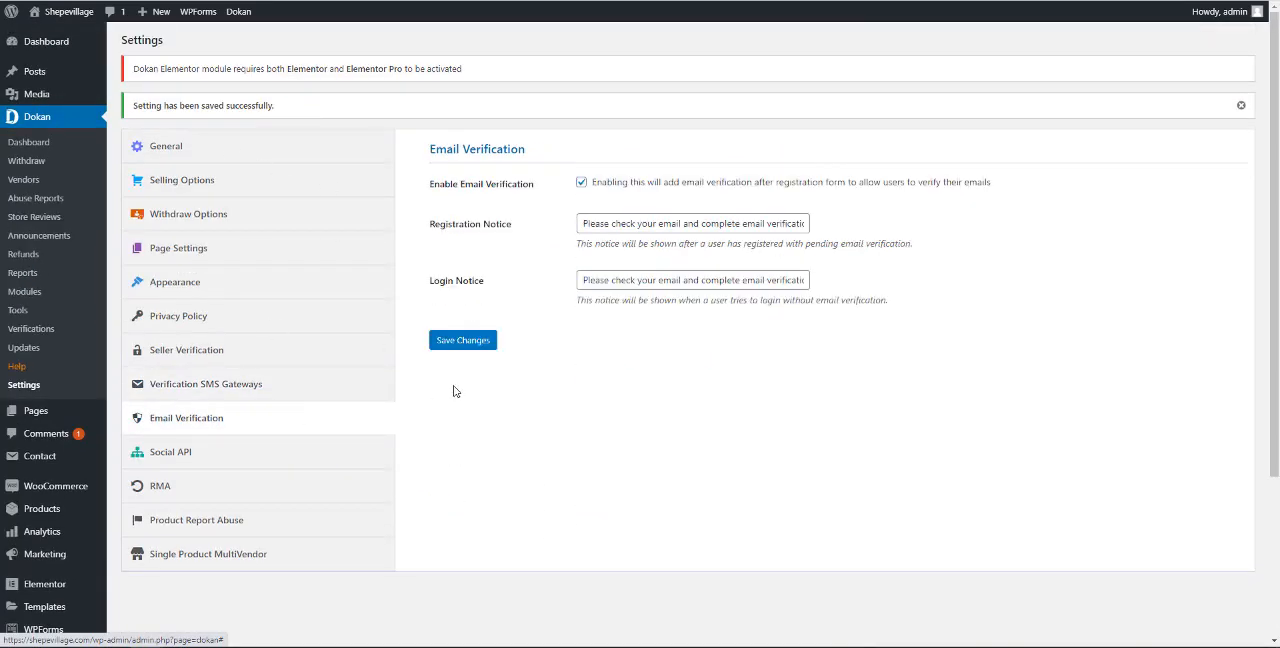
{"action": "left_click", "coordinate": [195, 457]}
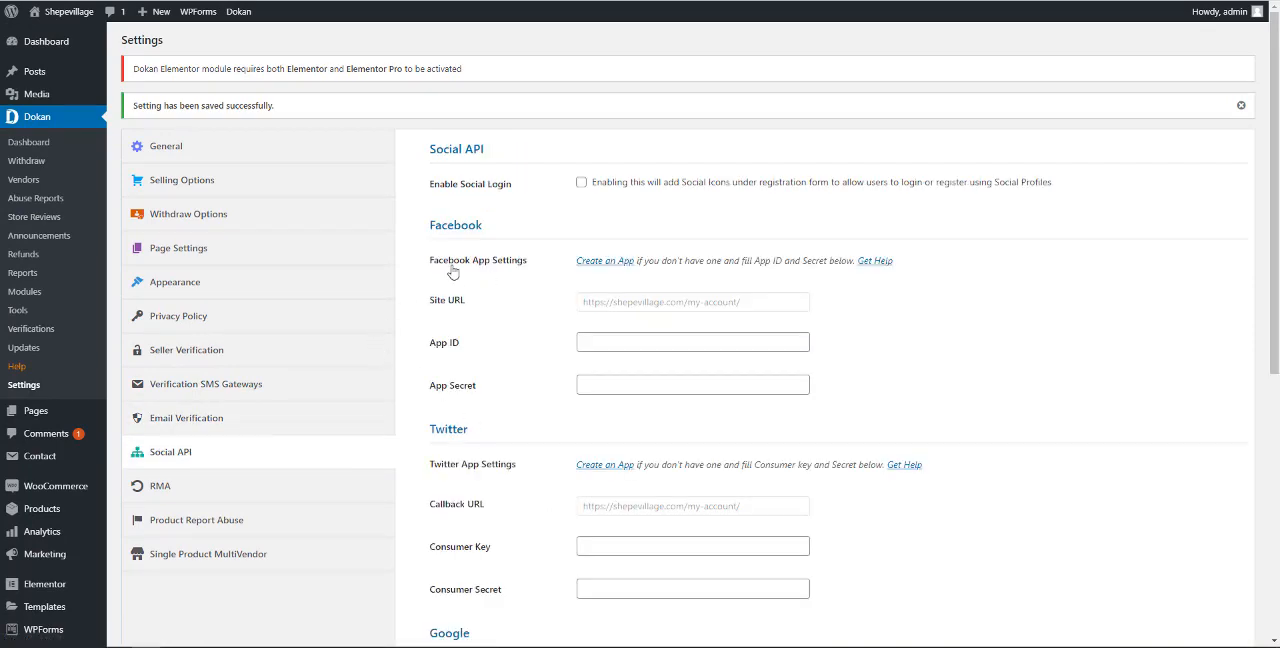
{"action": "left_click_drag", "start_coordinate": [442, 262], "coordinate": [492, 268]}
{"action": "left_click", "coordinate": [598, 342]}
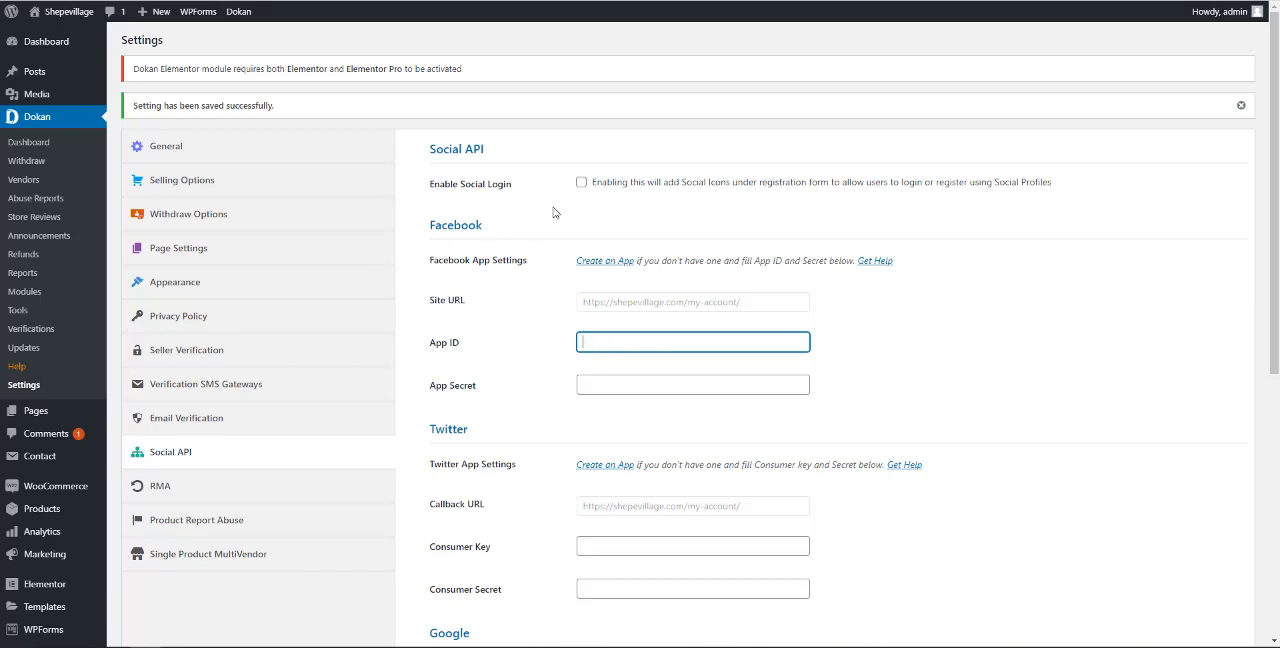
{"action": "left_click", "coordinate": [581, 183]}
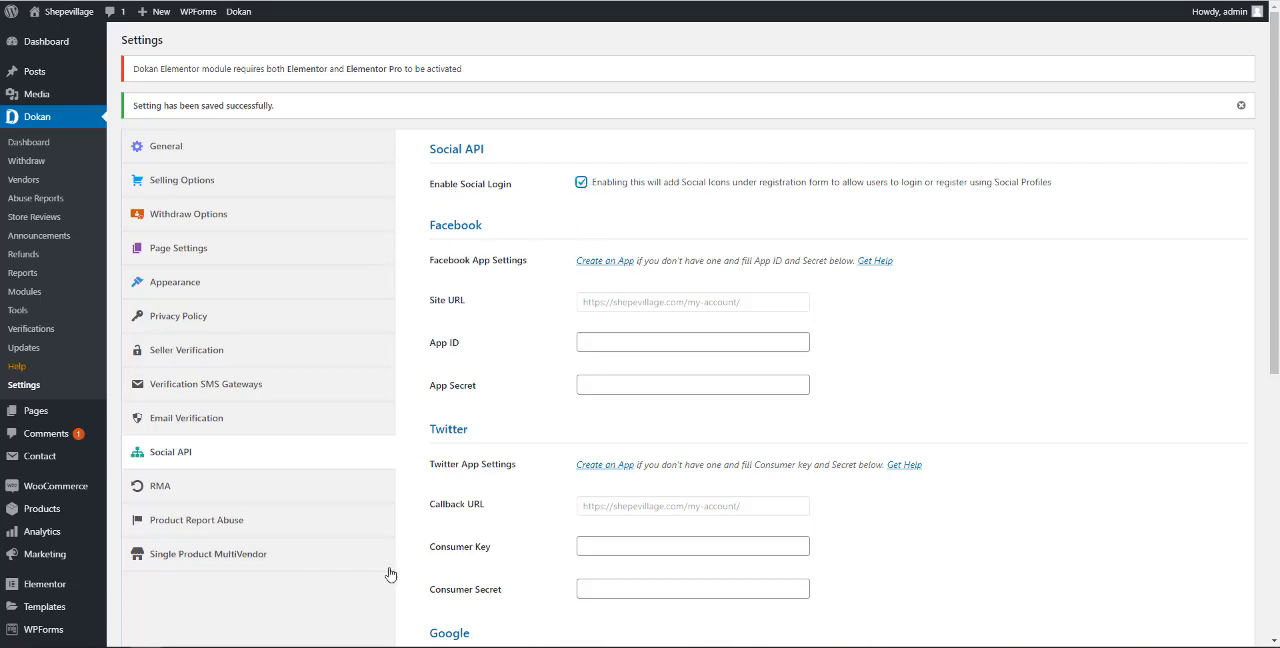
Step: Copy the Facebook App ID from the Seller Verification settings into the Facebook App ID field of the Social API settings
{"action": "left_click", "coordinate": [631, 344]}
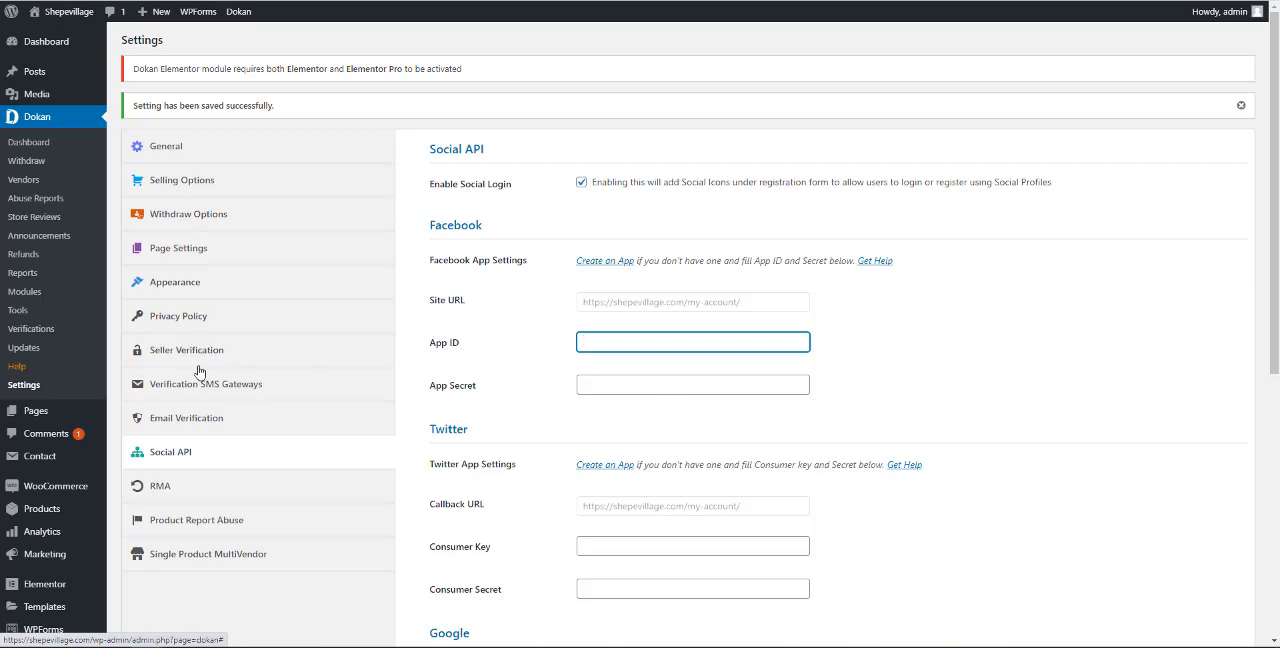
{"action": "left_click", "coordinate": [170, 354]}
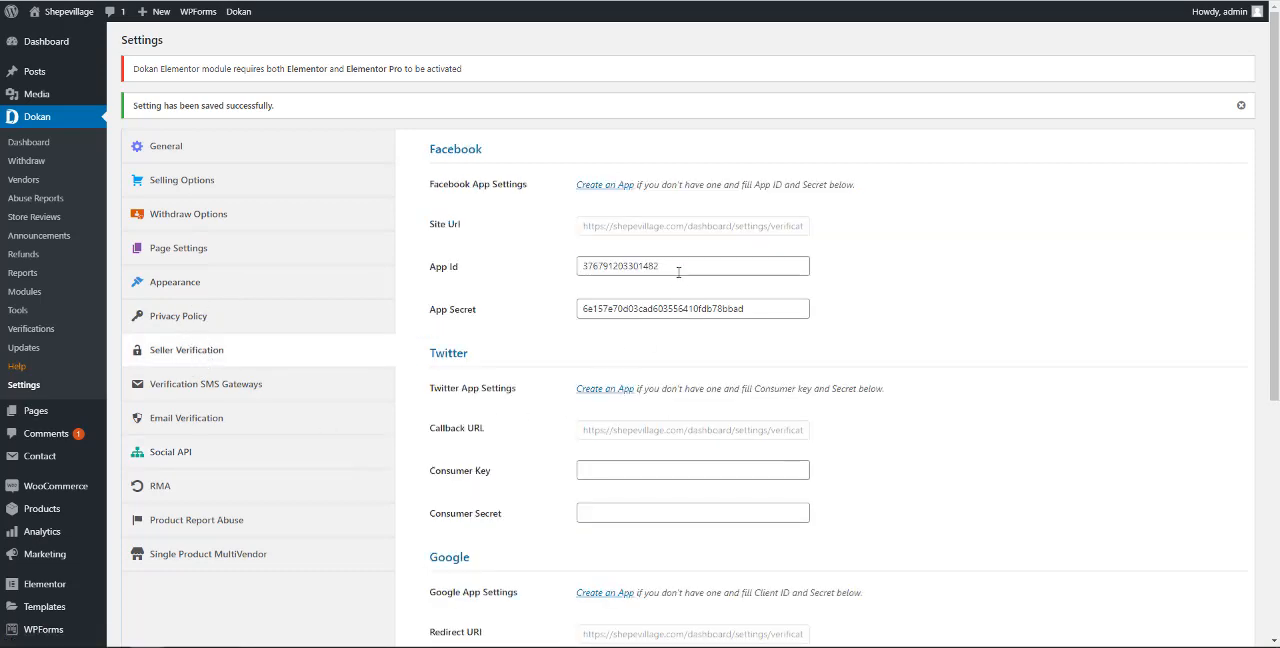
{"action": "double_click", "coordinate": [678, 271]}
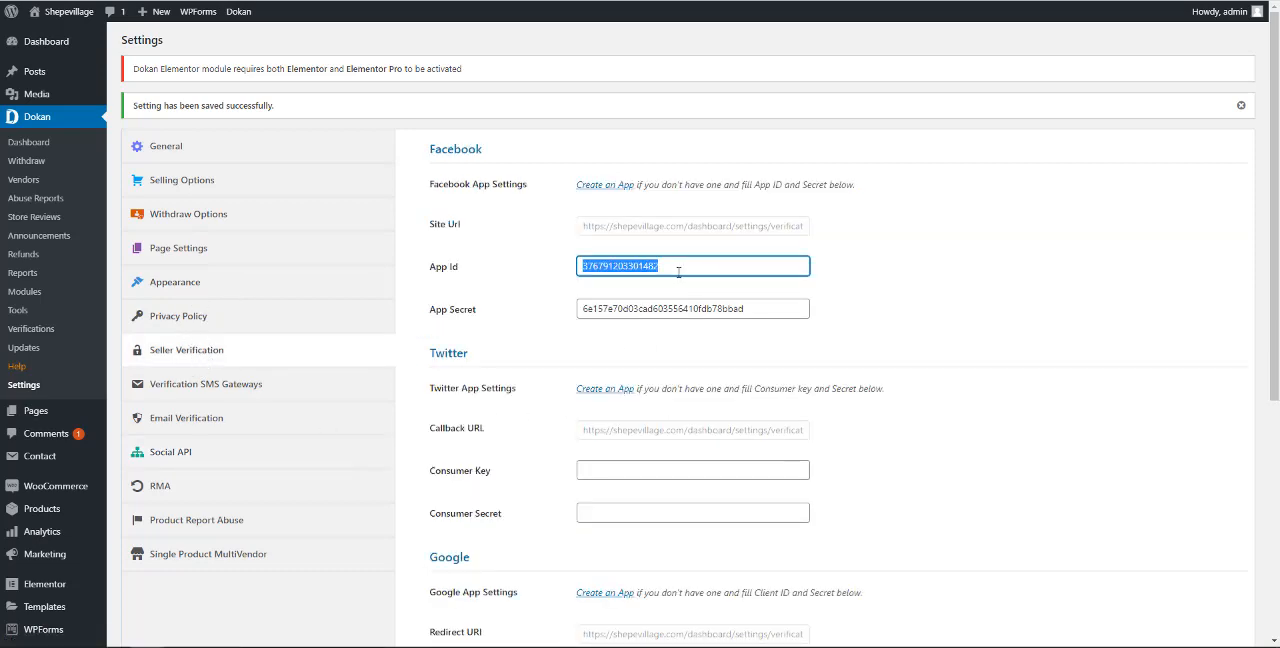
{"action": "left_click", "coordinate": [200, 457]}
{"action": "left_click", "coordinate": [614, 344]}
{"action": "key", "text": "ctrl+v"}
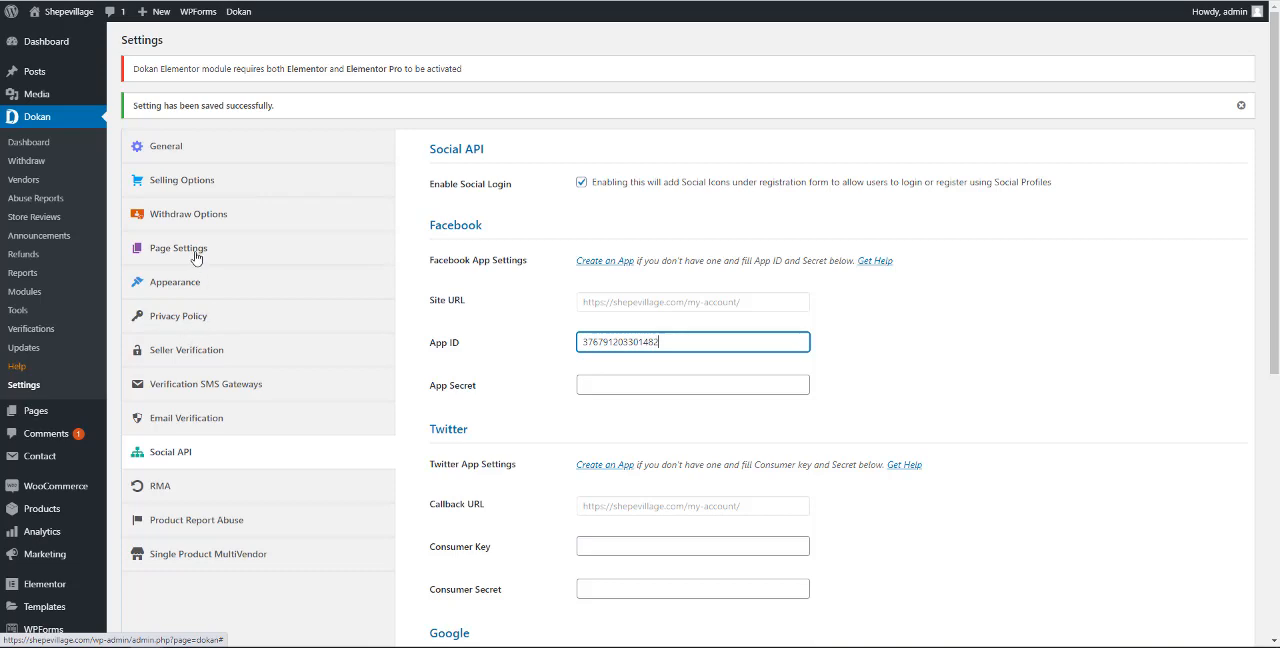
Step: Copy the Facebook App Secret from Seller Verification into the Social API settings and save the changes
{"action": "left_click", "coordinate": [208, 353]}
{"action": "double_click", "coordinate": [603, 316]}
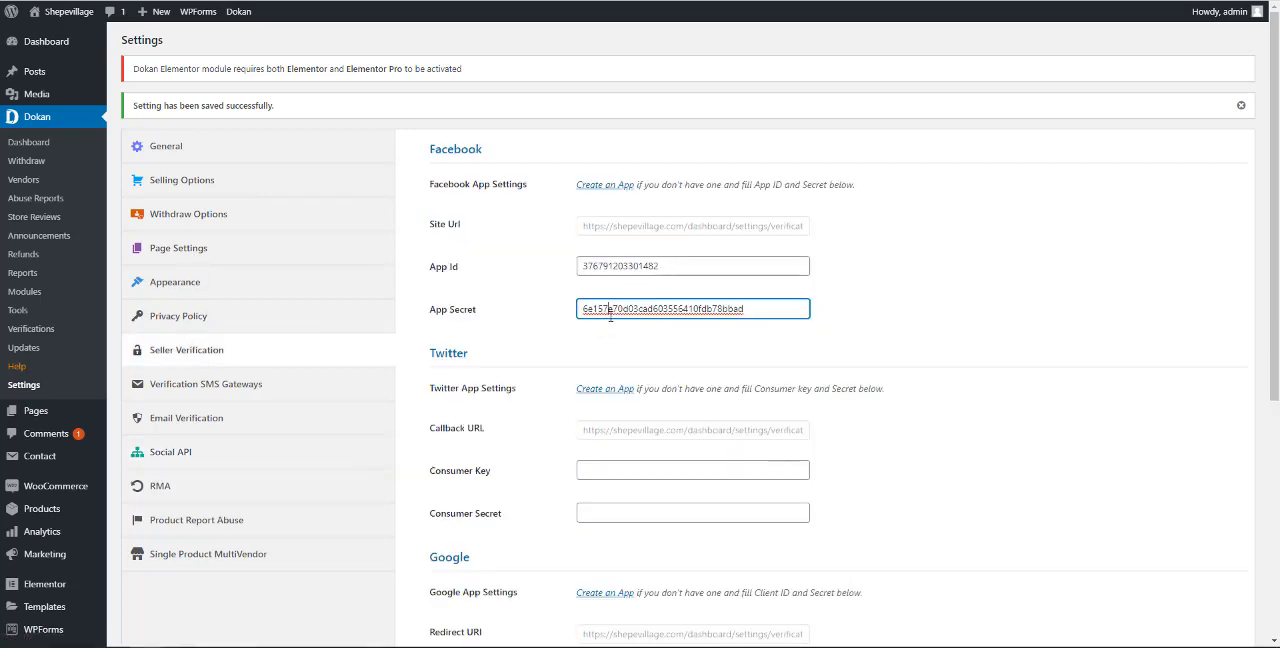
{"action": "left_click", "coordinate": [203, 451]}
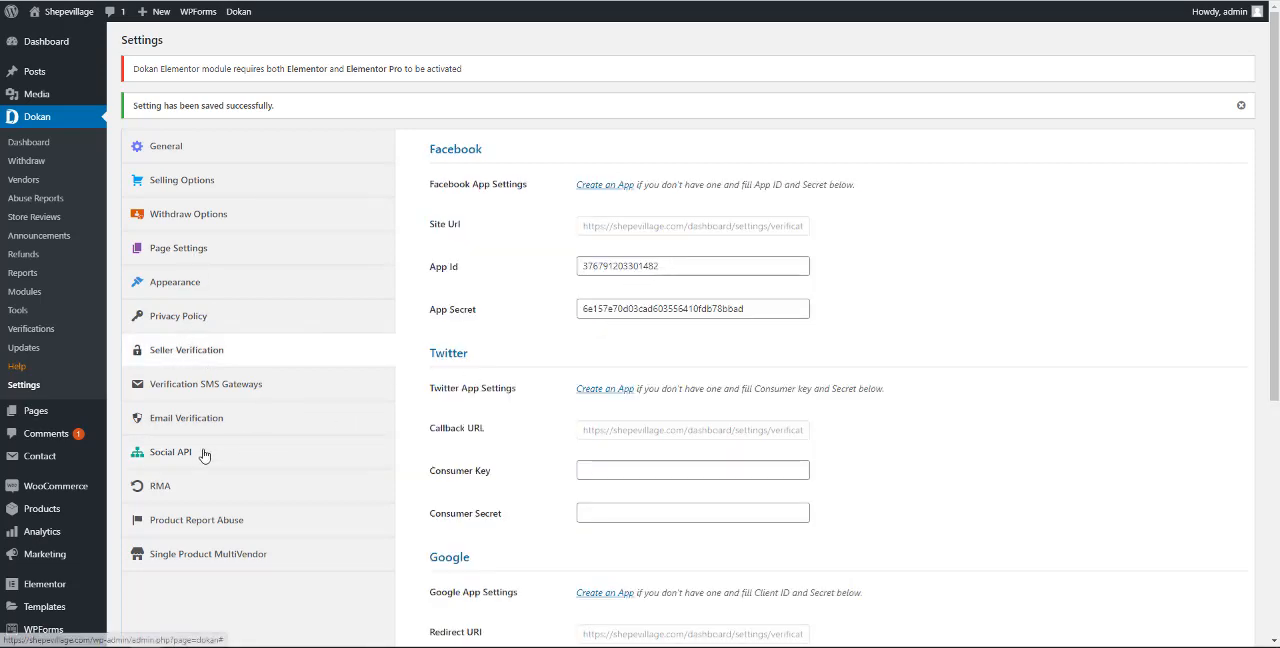
{"action": "left_click", "coordinate": [620, 382]}
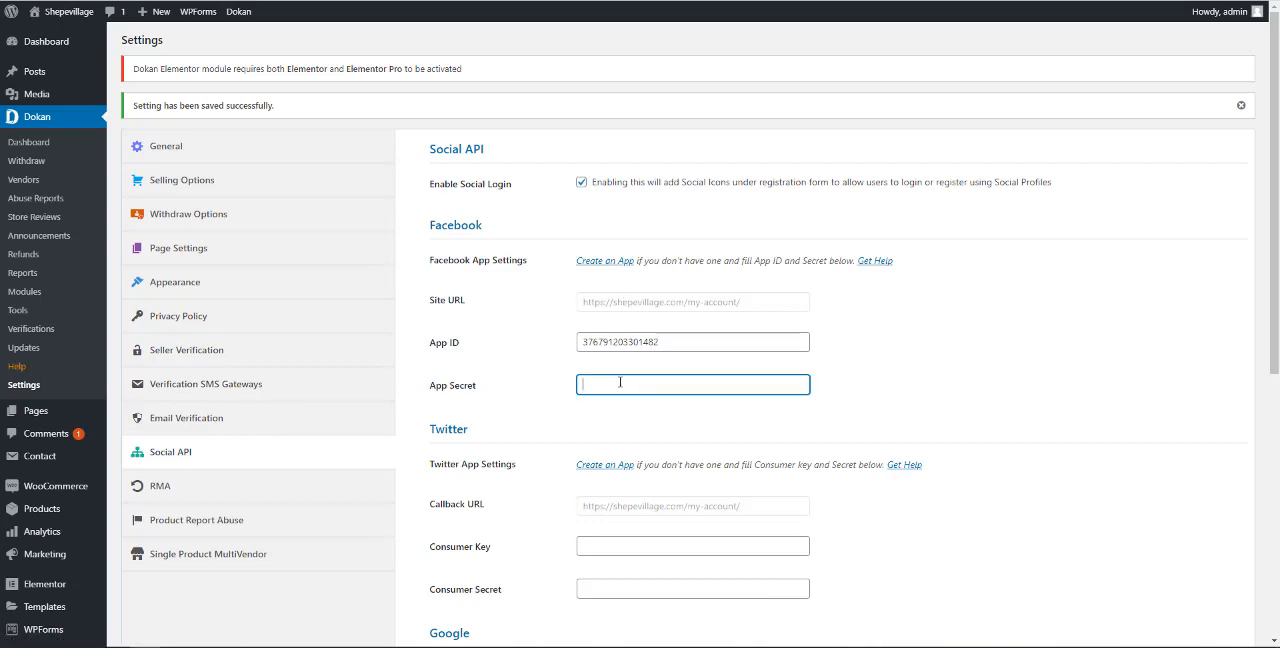
{"action": "key", "text": "ctrl+v"}
{"action": "scroll", "coordinate": [786, 403], "scroll_direction": "down", "scroll_amount": 5}
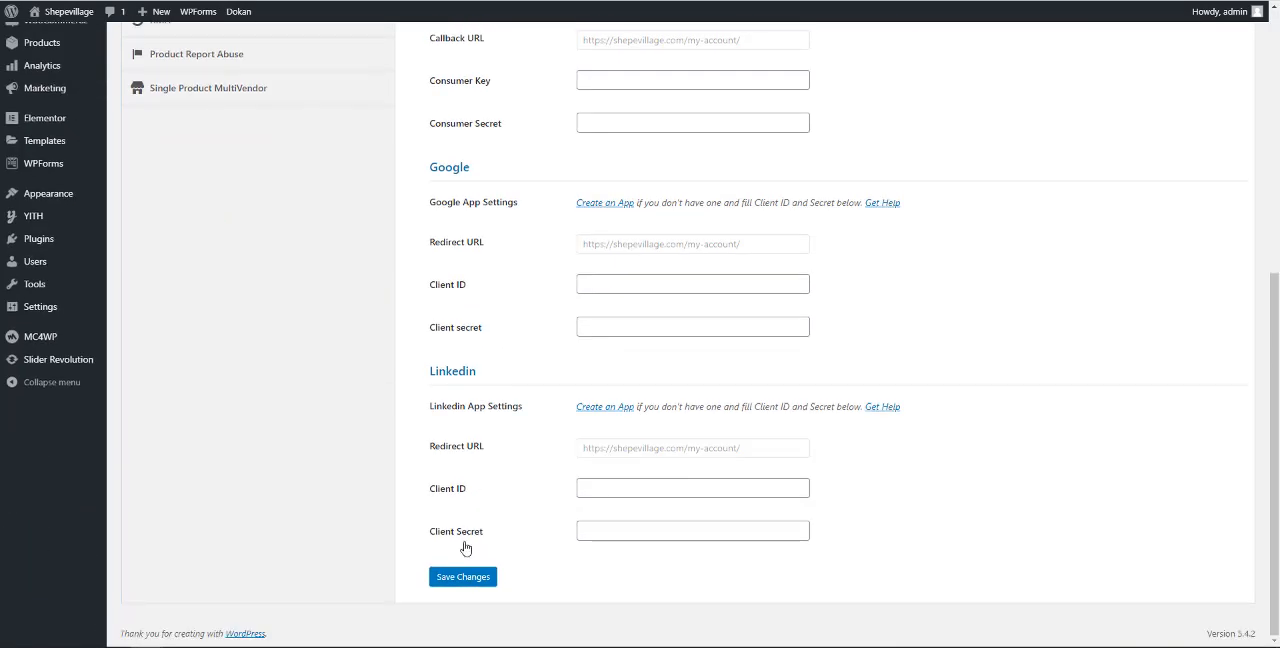
{"action": "left_click", "coordinate": [465, 578]}
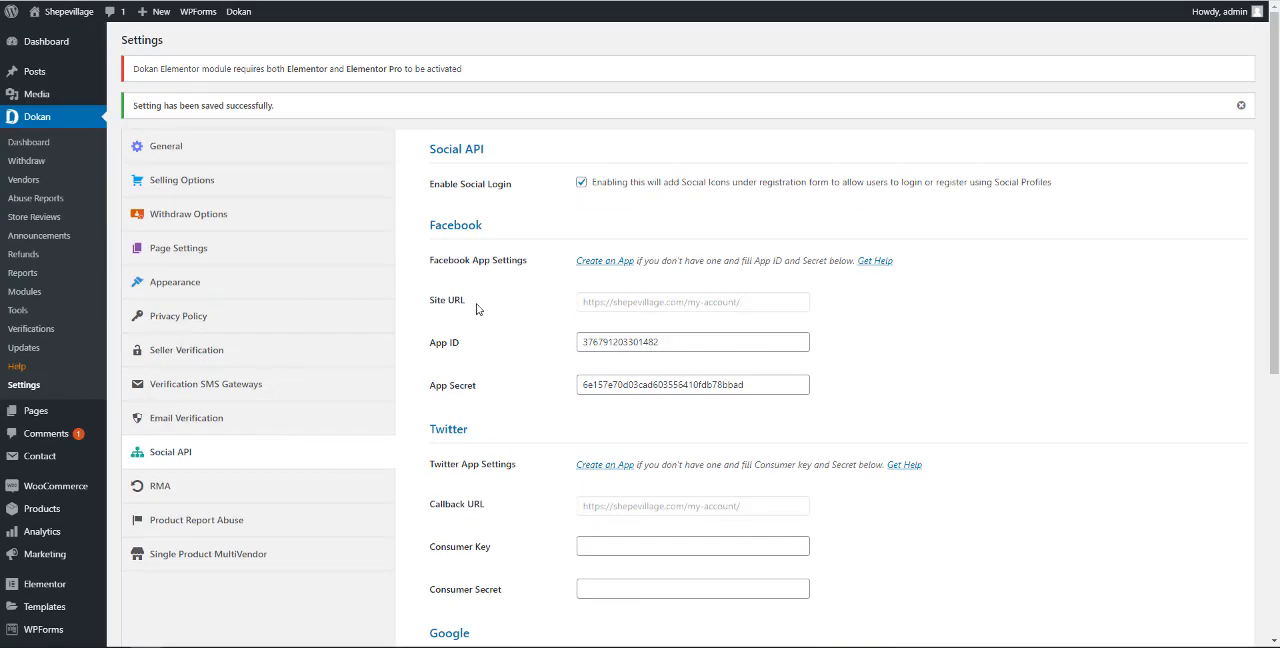
Step: In the RMA settings, set the order status to Completed and enable both refund requests and coupon requests
{"action": "left_click", "coordinate": [170, 500]}
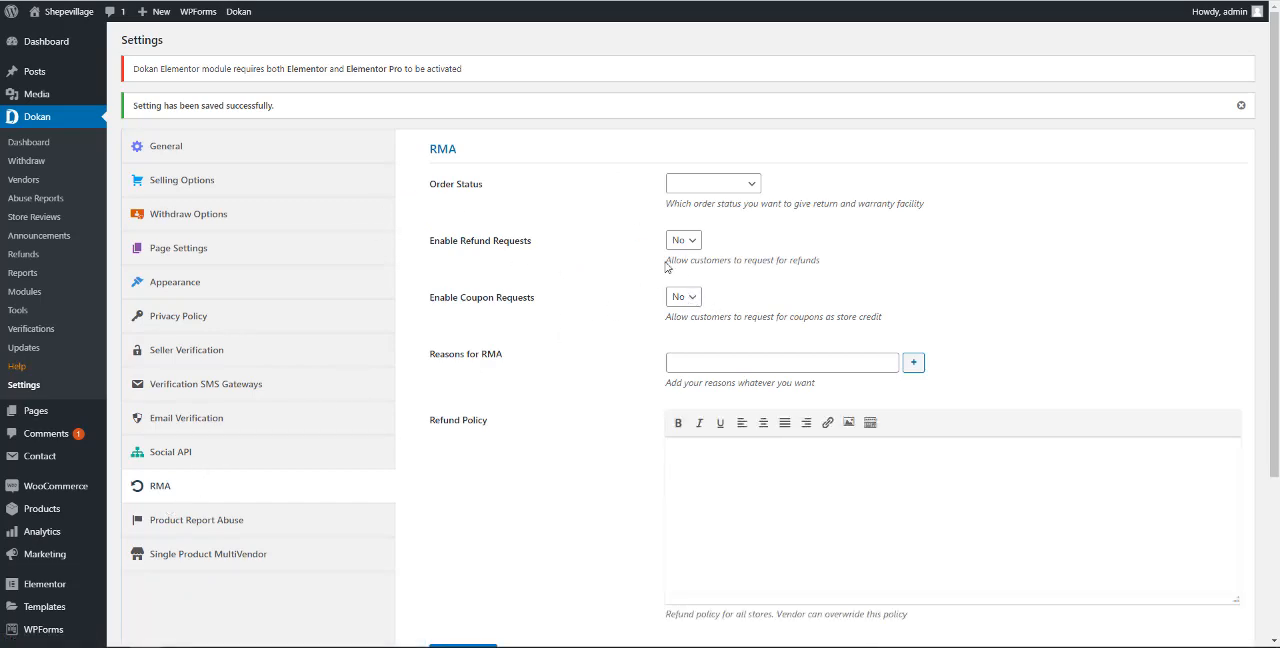
{"action": "left_click", "coordinate": [713, 185]}
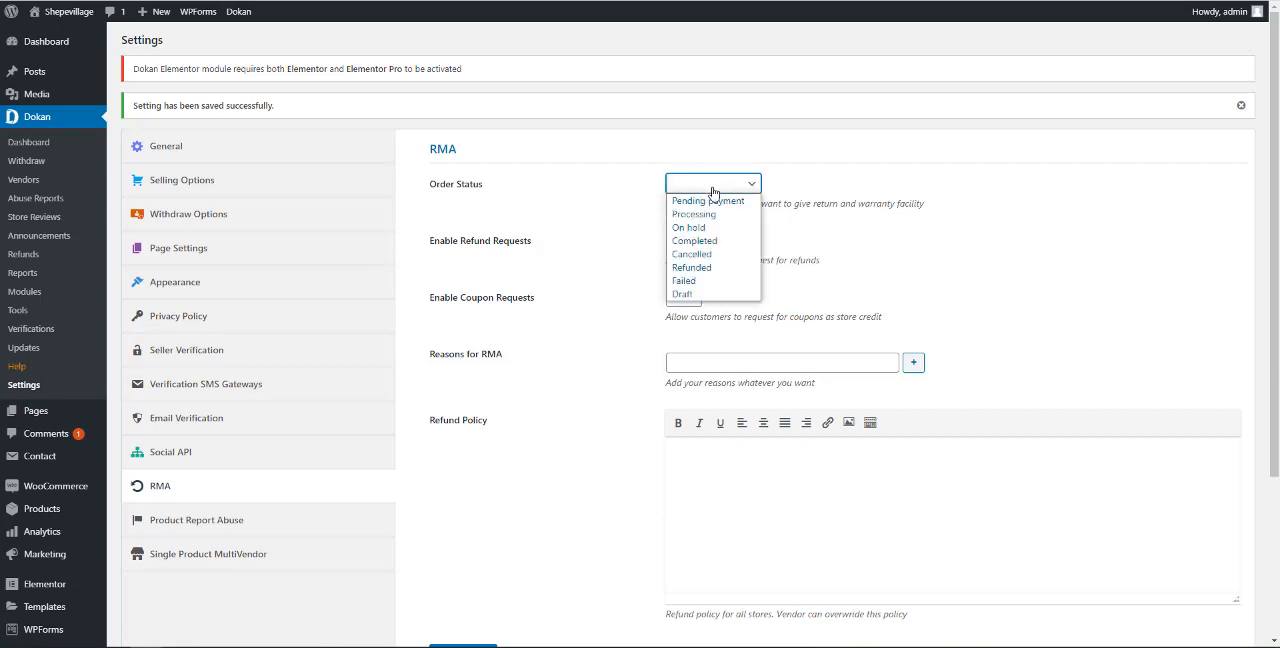
{"action": "left_click", "coordinate": [711, 242]}
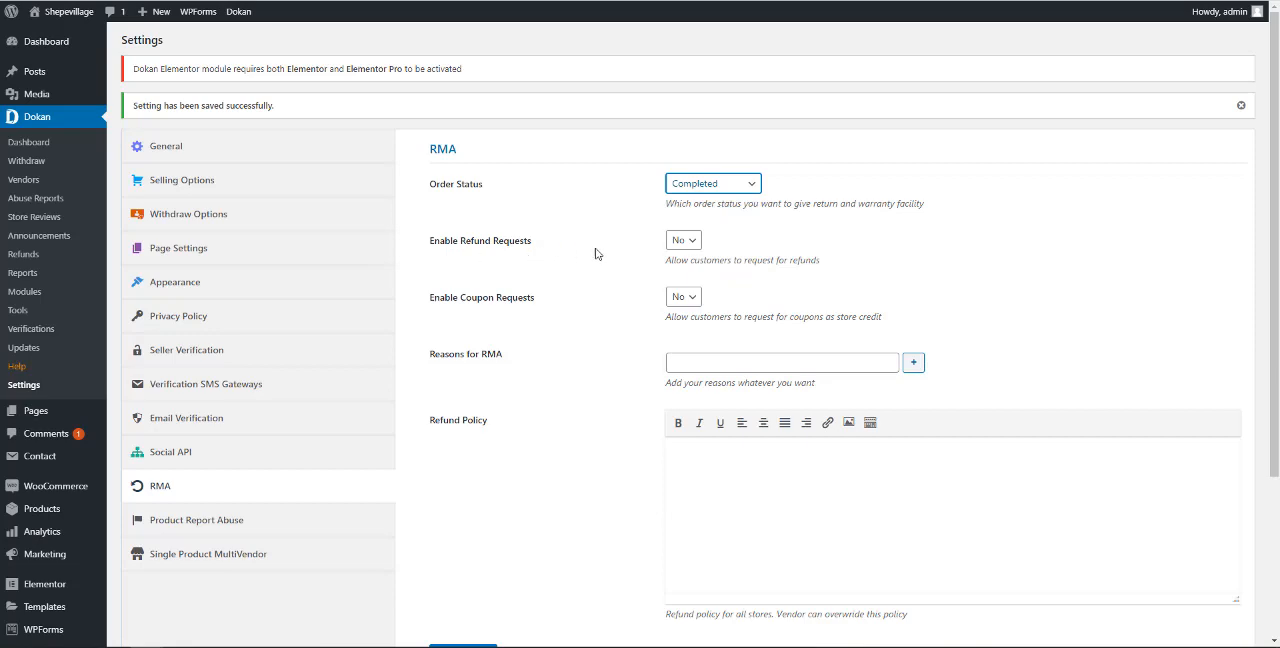
{"action": "left_click", "coordinate": [687, 242]}
{"action": "left_click", "coordinate": [681, 259]}
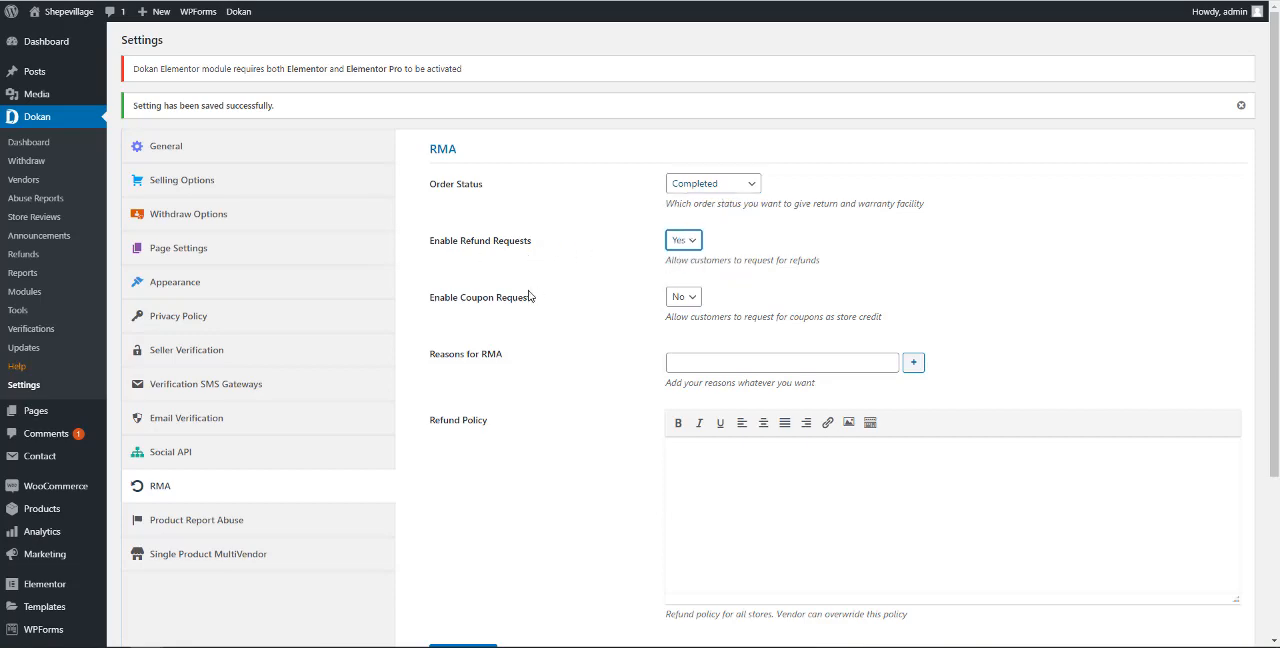
{"action": "left_click", "coordinate": [688, 299]}
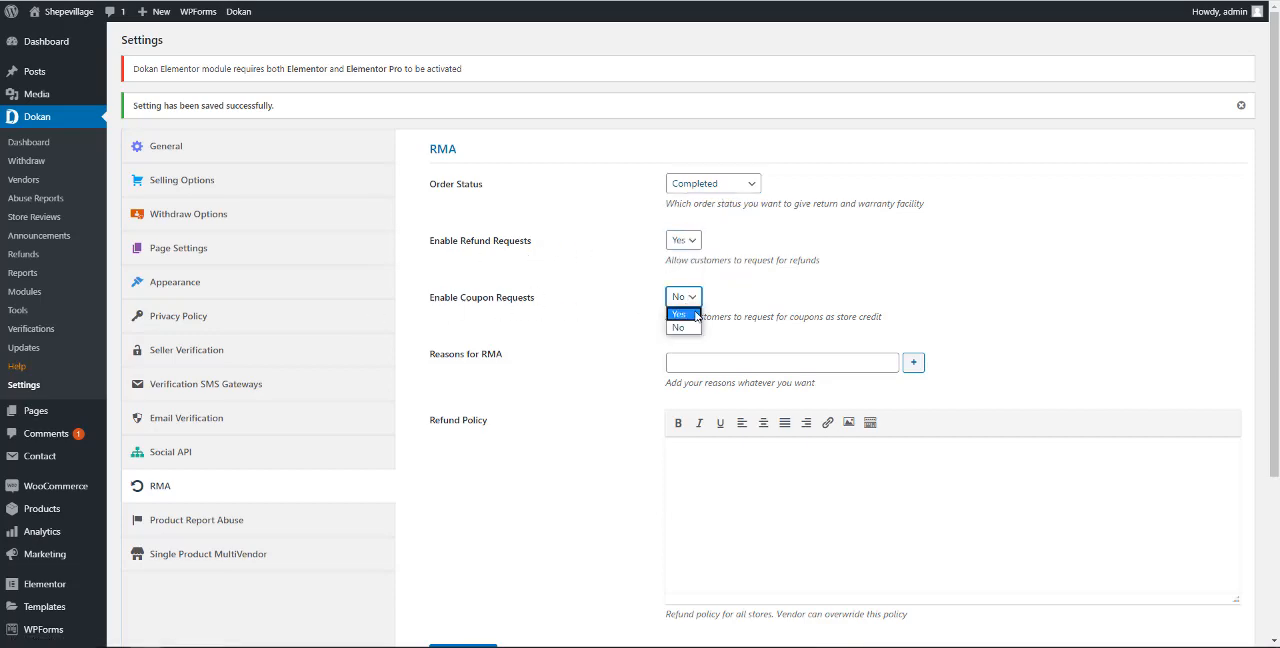
{"action": "left_click", "coordinate": [681, 316]}
Step: Add the RMA reasons "The Products Is Not Same As Pictures" and "The Products Is Not Looking Good"
{"action": "left_click", "coordinate": [820, 360]}
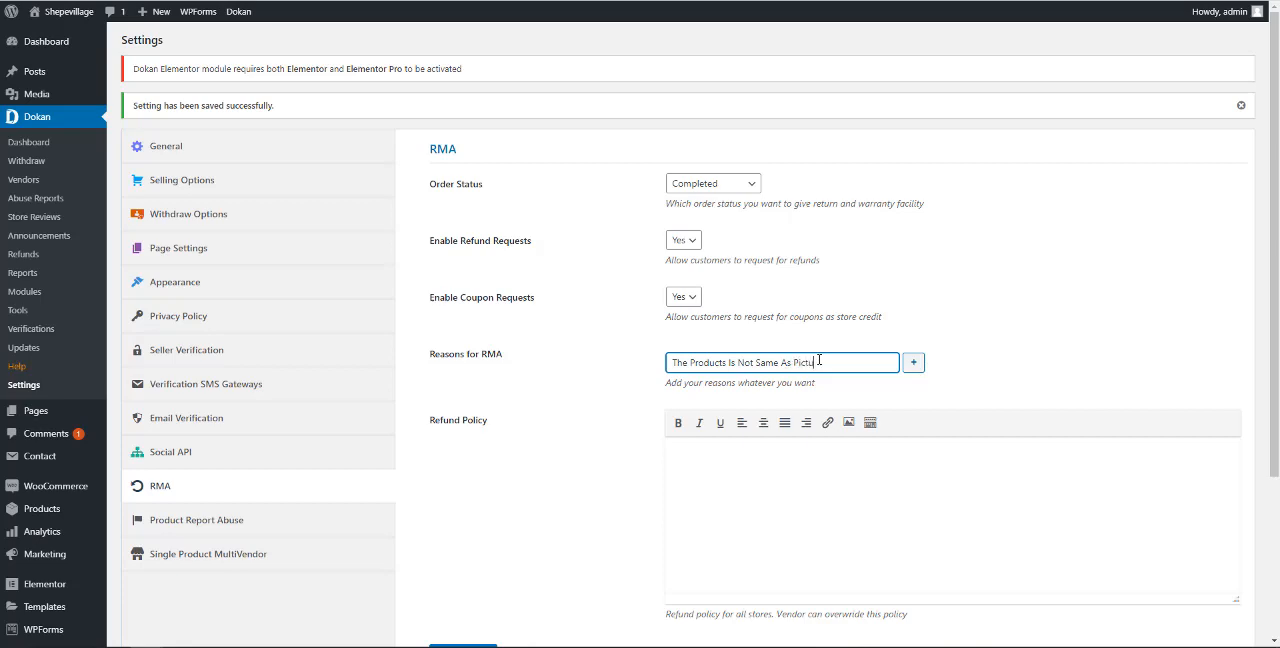
{"action": "key", "text": "Return"}
{"action": "left_click", "coordinate": [913, 363]}
{"action": "left_click", "coordinate": [749, 386]}
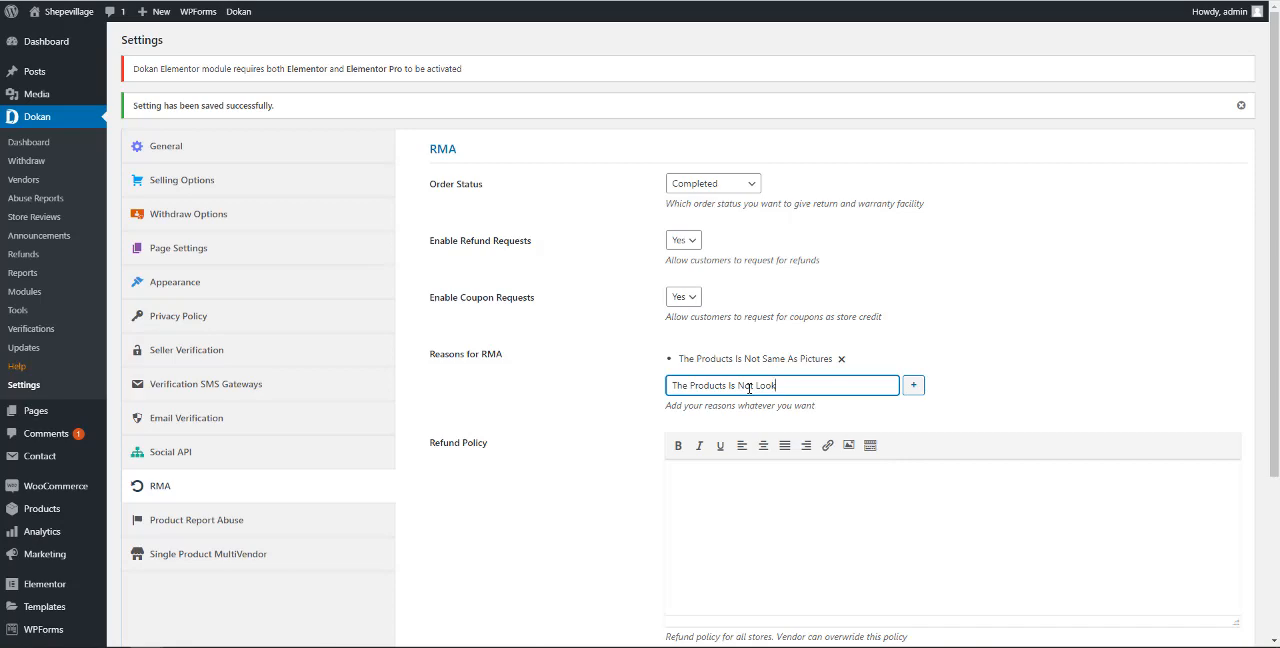
{"action": "type", "text": "ing Good"}
{"action": "left_click", "coordinate": [912, 386]}
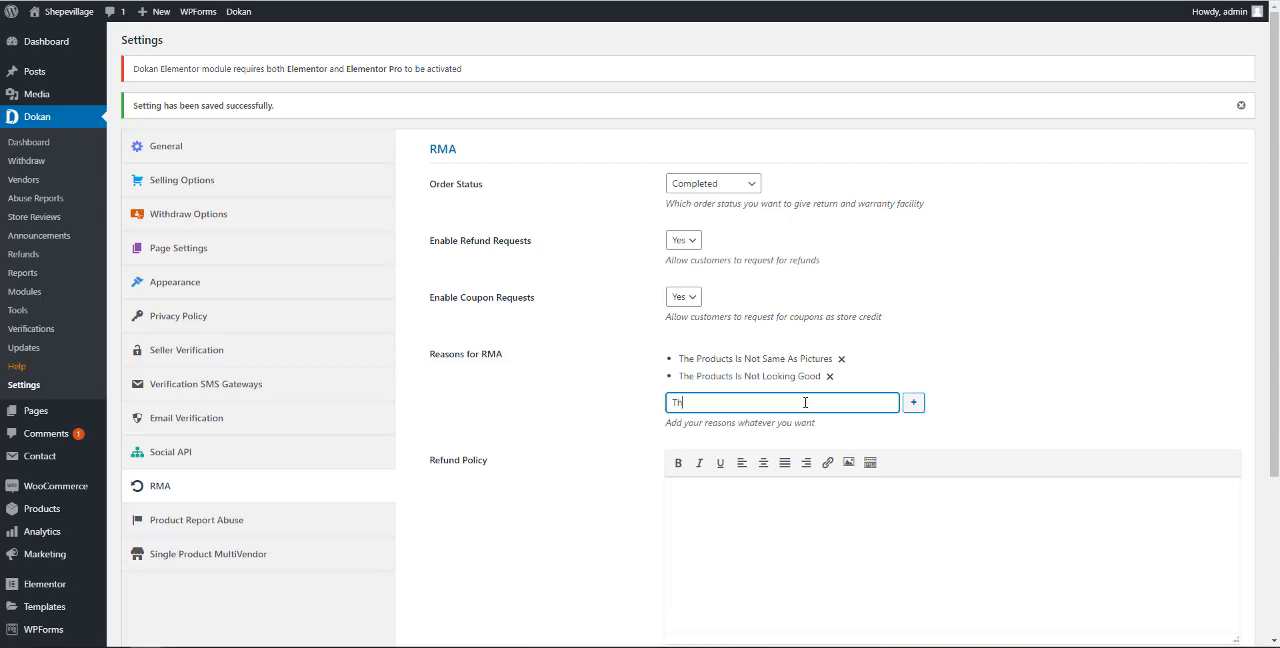
Step: Add the RMA reason "The Products Price is too high but not satisfied" and save the RMA settings
{"action": "type", "text": "The Products Price is too high but now"}
{"action": "key", "text": "BackSpace"}
{"action": "key", "text": "BackSpace"}
{"action": "type", "text": "t satisgieie"}
{"action": "left_click", "coordinate": [913, 402]}
{"action": "scroll", "coordinate": [750, 414], "scroll_direction": "down", "scroll_amount": 3}
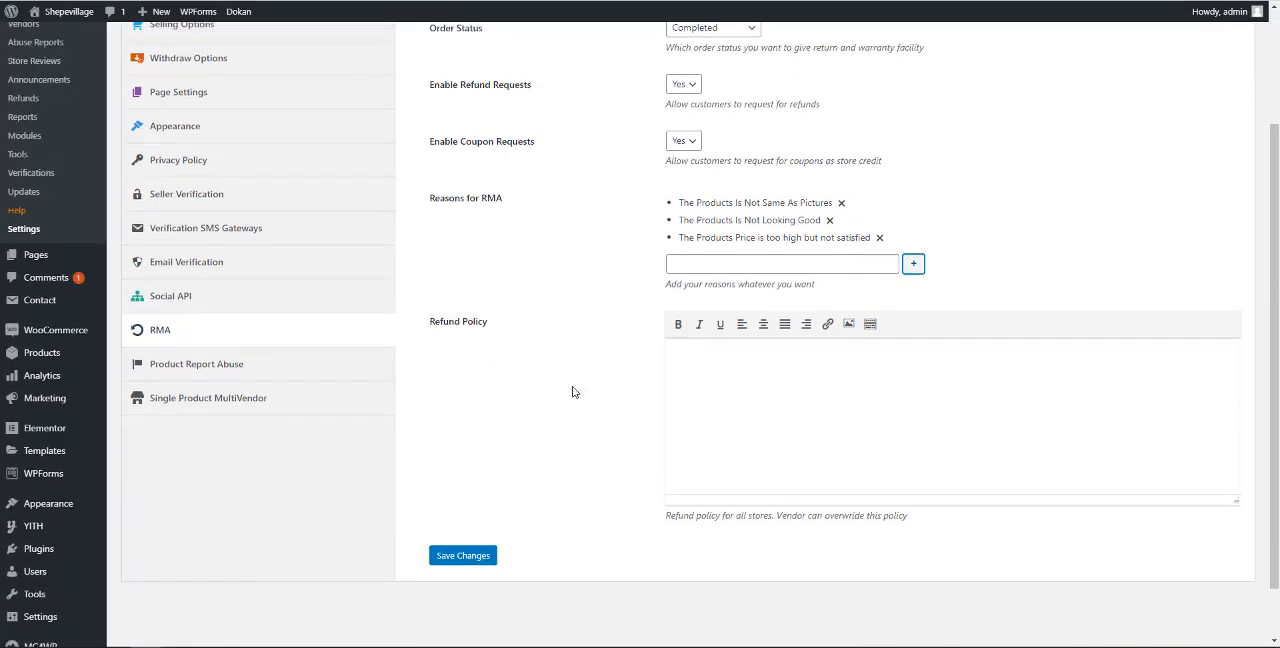
{"action": "left_click", "coordinate": [464, 491]}
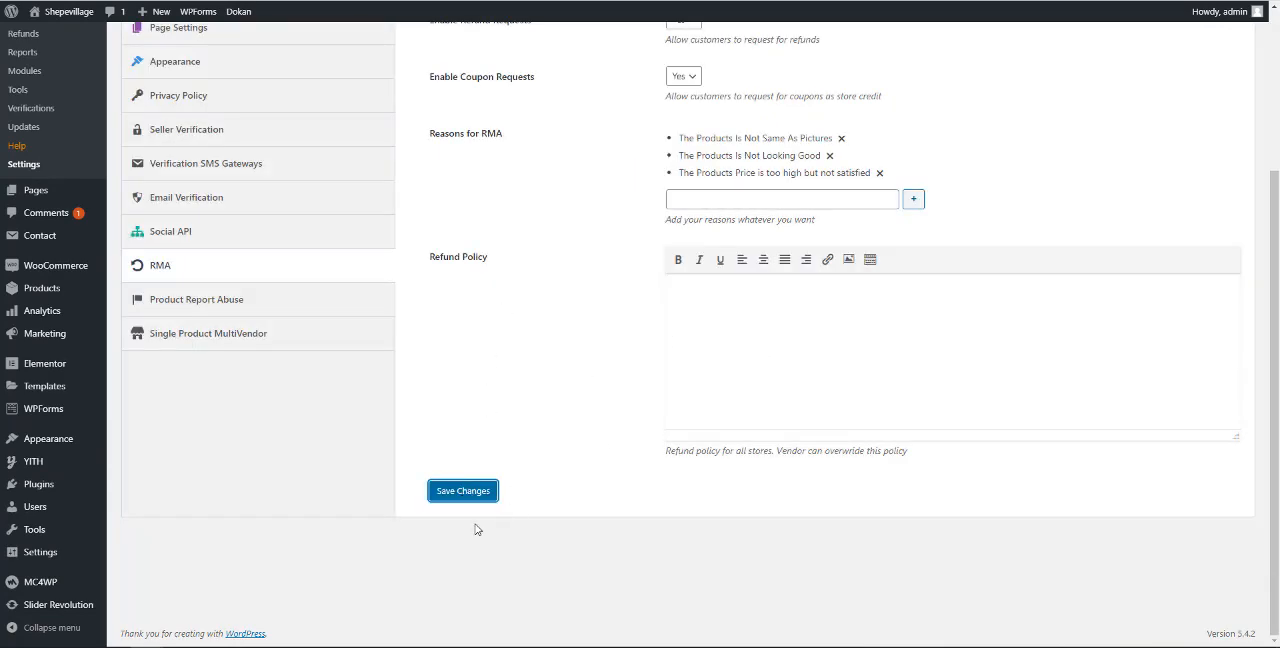
{"action": "scroll", "coordinate": [665, 305], "scroll_direction": "up", "scroll_amount": 4}
{"action": "scroll", "coordinate": [217, 490], "scroll_direction": "down", "scroll_amount": 1}
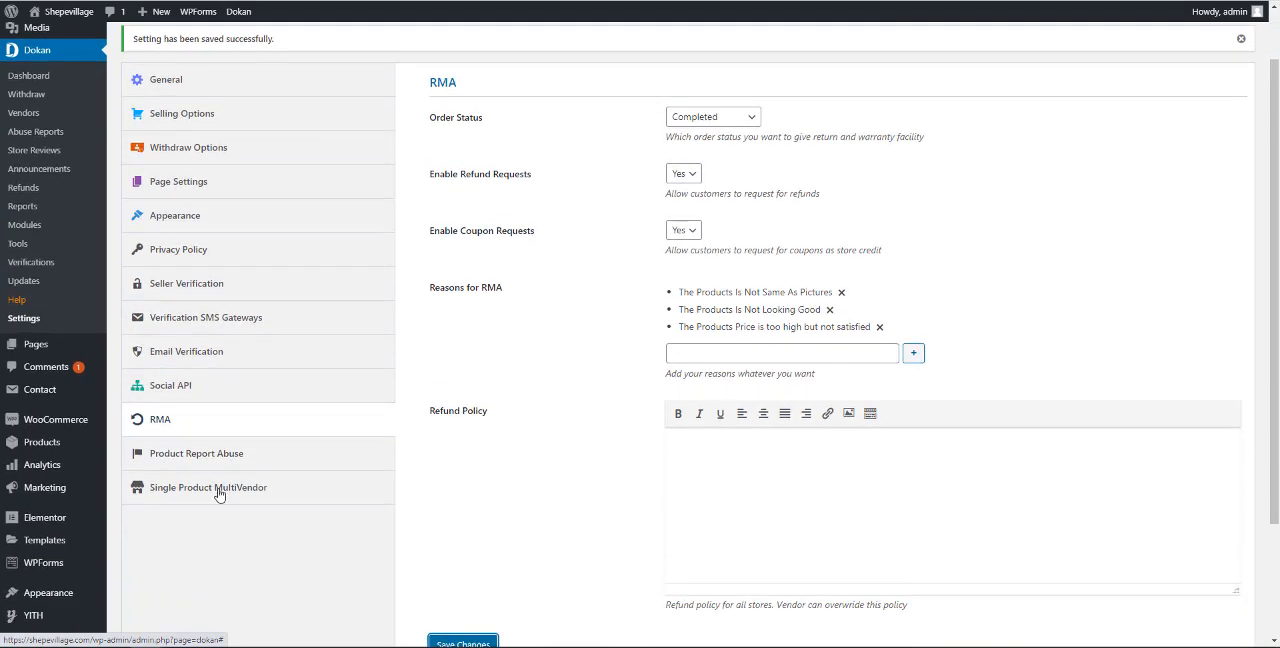
Step: Restrict product abuse reports to logged-in users only and save the Product Report Abuse settings
{"action": "left_click", "coordinate": [228, 468]}
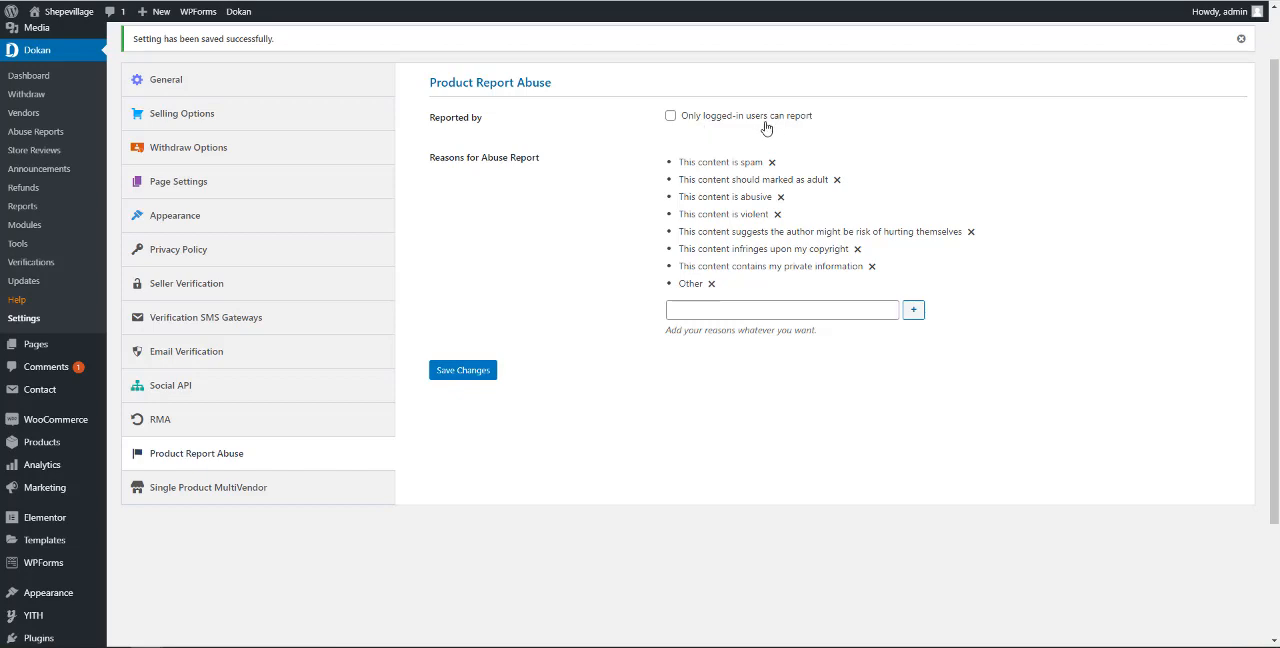
{"action": "left_click", "coordinate": [671, 117]}
{"action": "left_click", "coordinate": [464, 370]}
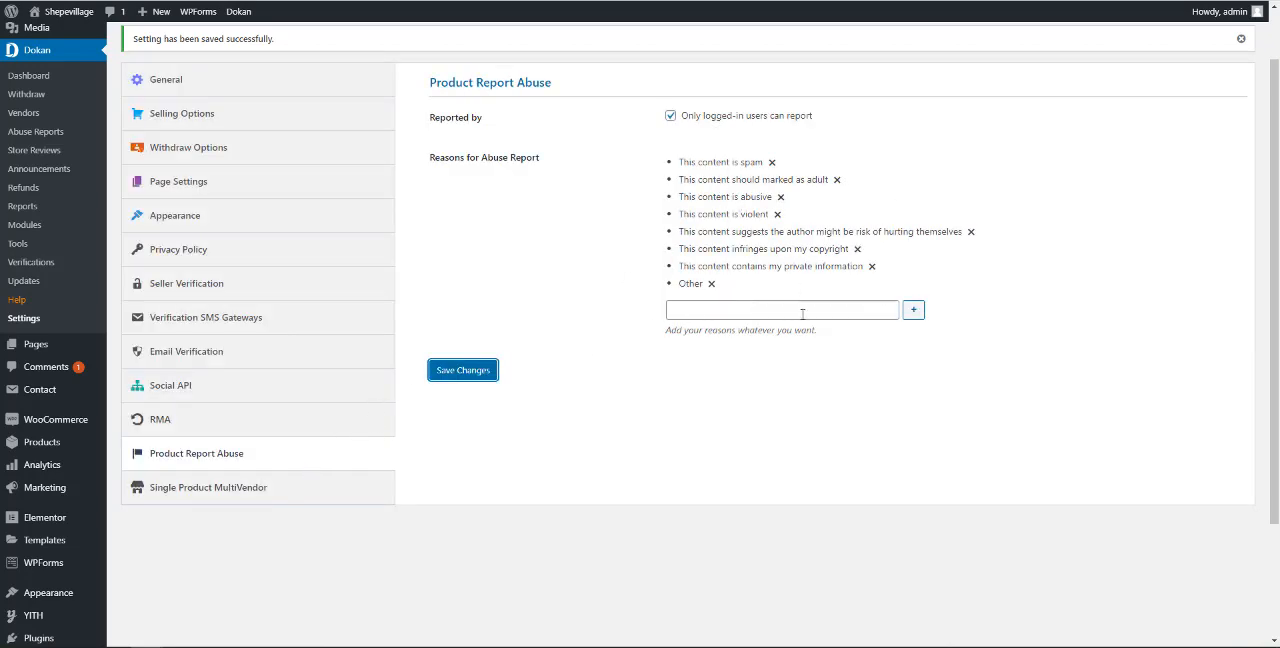
Step: Enable the Single Product Multiple Vendor functionality and save the Single Product MultiVendor settings
{"action": "left_click", "coordinate": [232, 488]}
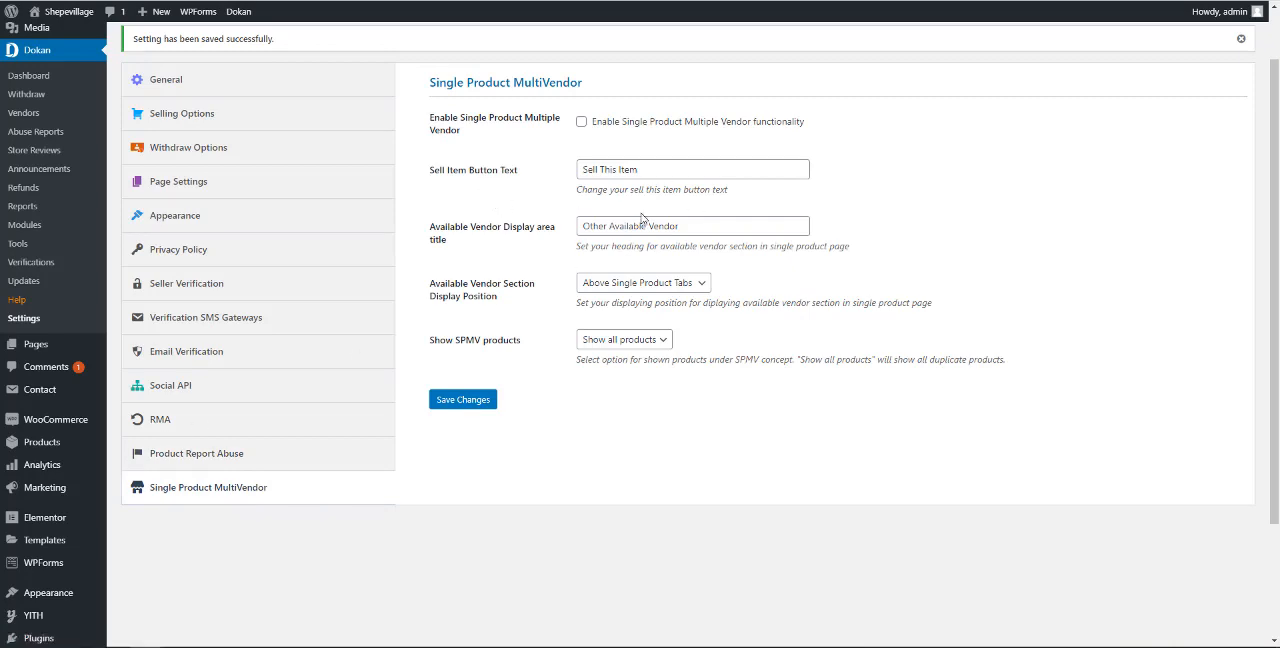
{"action": "left_click", "coordinate": [582, 122]}
{"action": "left_click", "coordinate": [464, 400]}
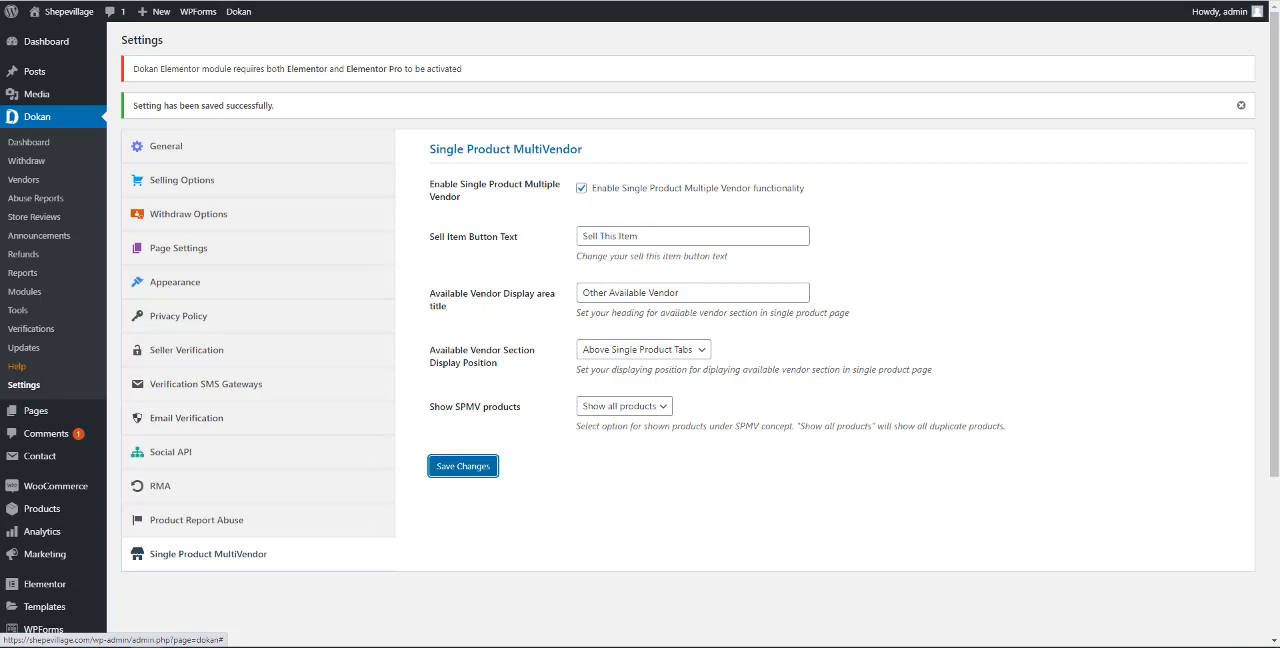
{"action": "left_click", "coordinate": [368, 647]}
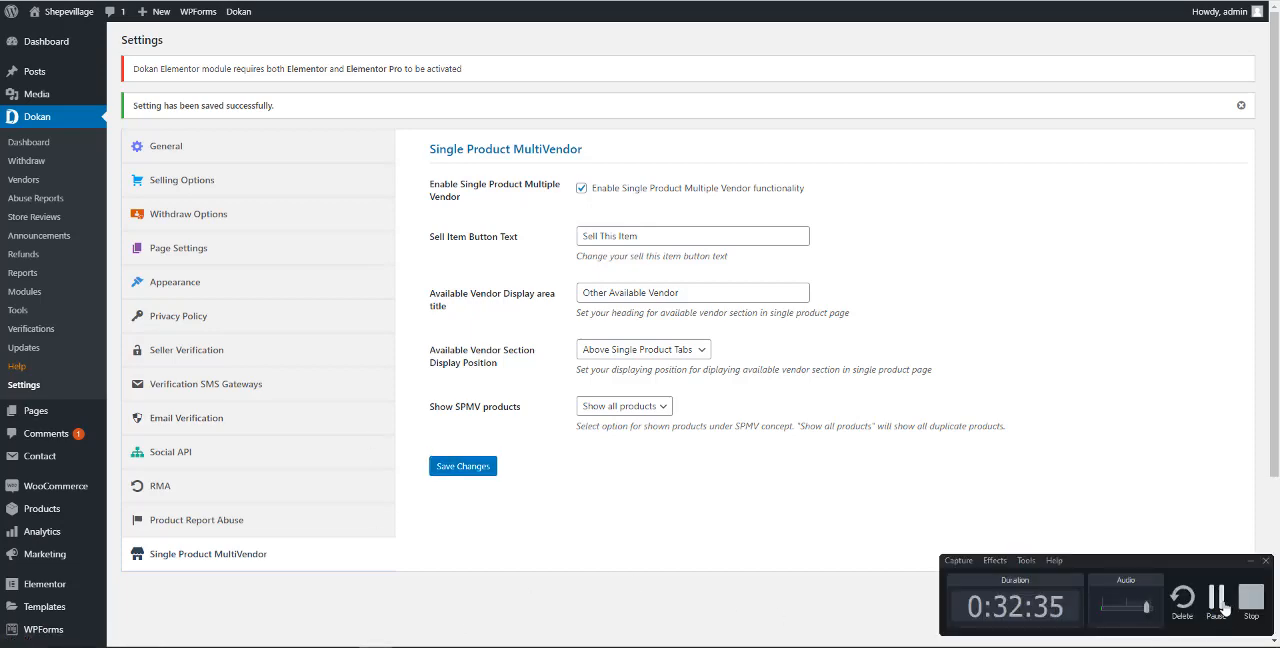